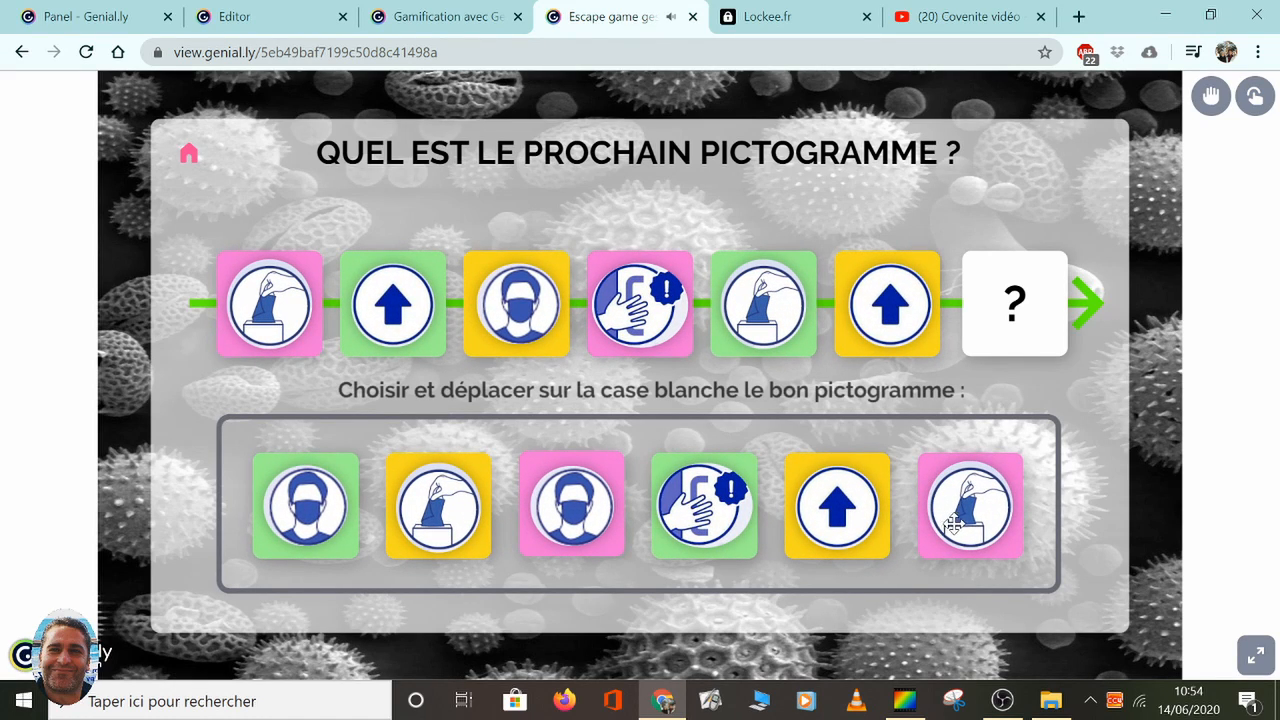
Step: Solve the pictogram sequences by placing the pink mask tile, opening the following puzzle, and moving the pink triangle raised-hand pictogram to the blank tile
drag(593, 510, 1001, 318)
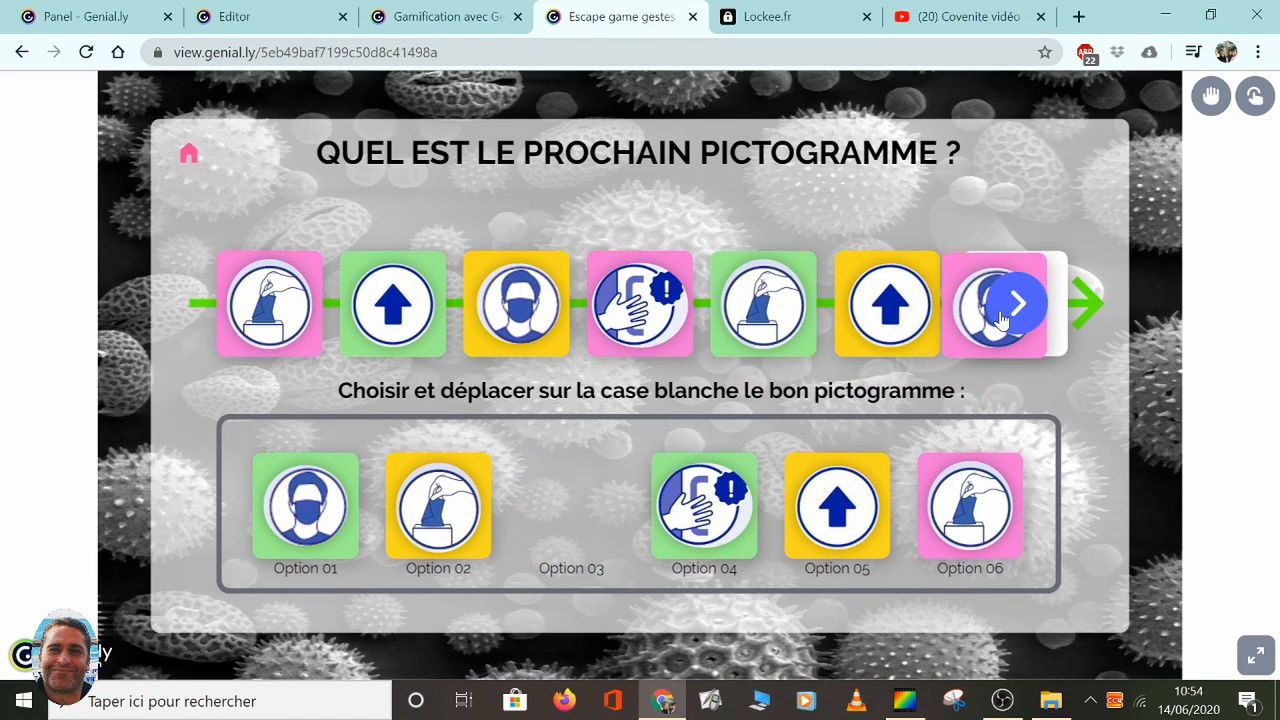
click(1006, 314)
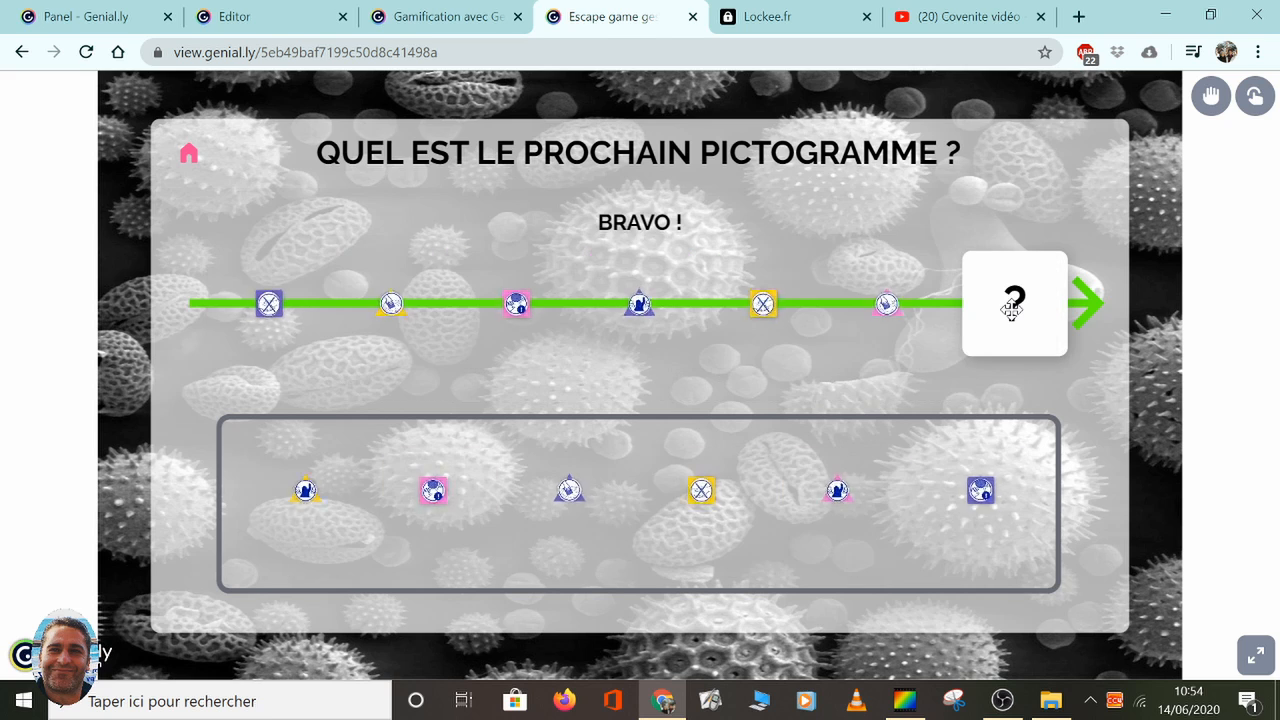
drag(840, 505, 993, 300)
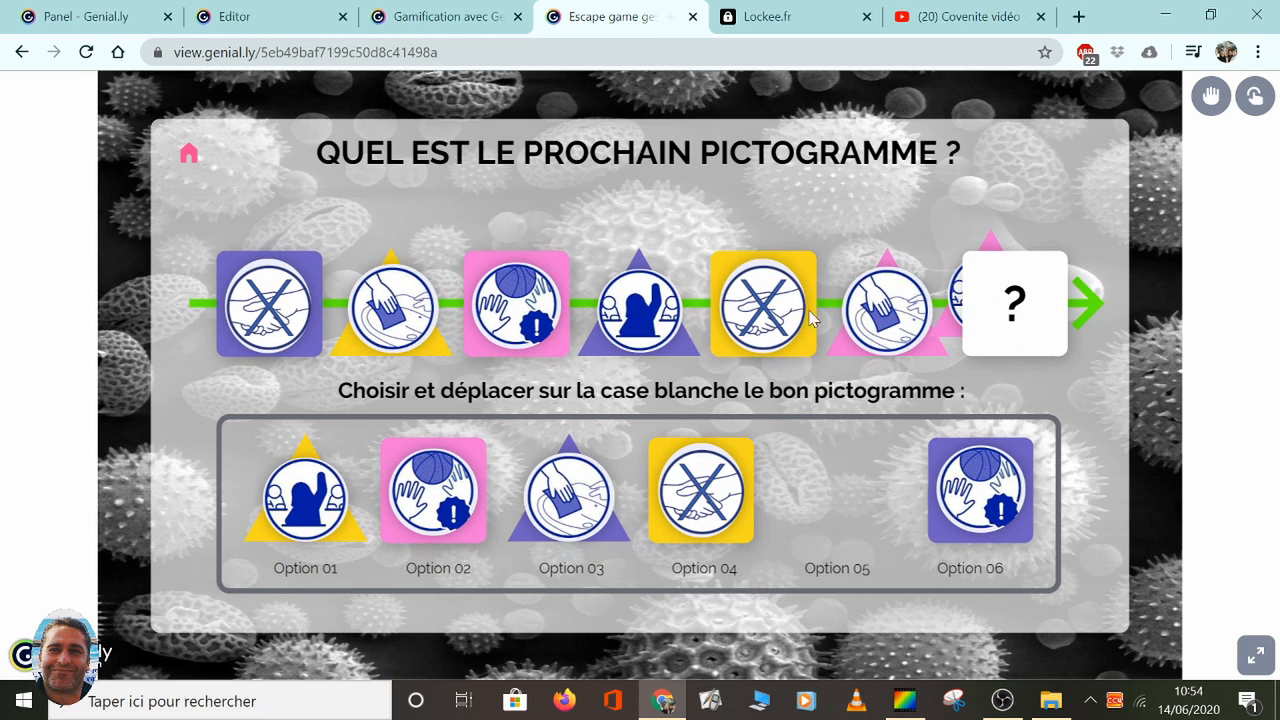
Step: Return to the escape game's Expériences map, view the sneezing video of experience 5, and go back to the map
click(188, 157)
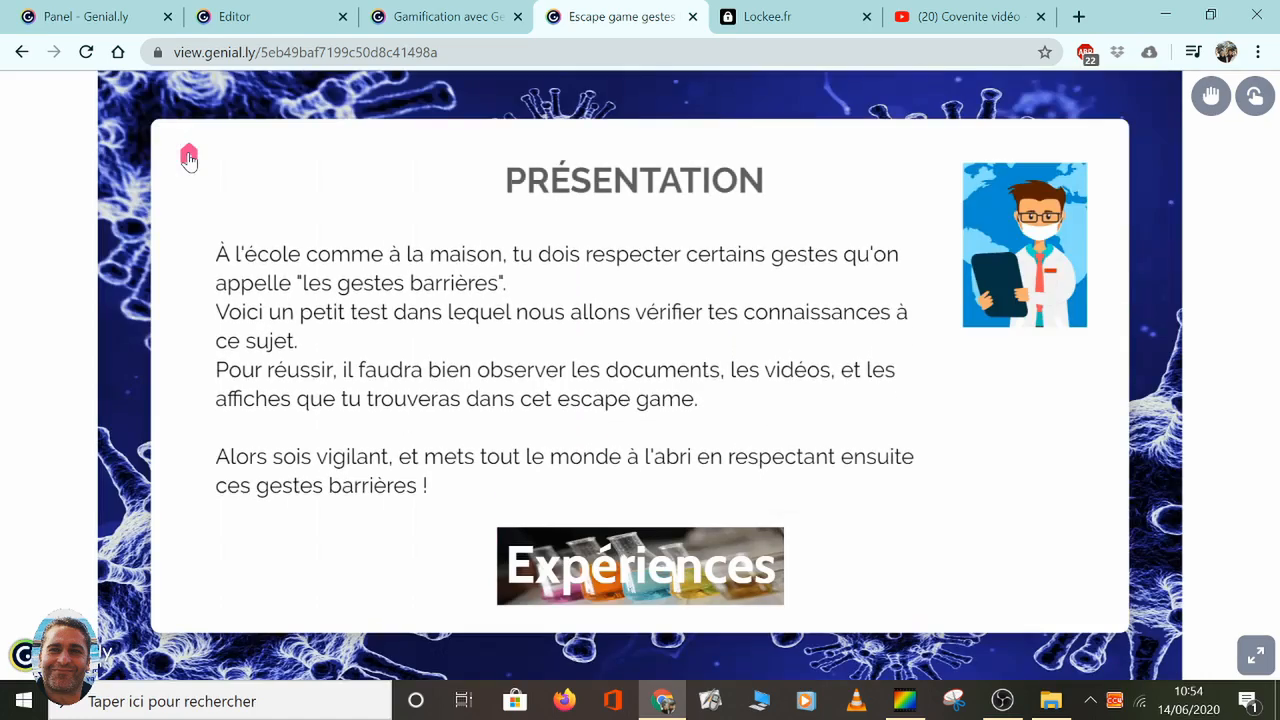
click(632, 591)
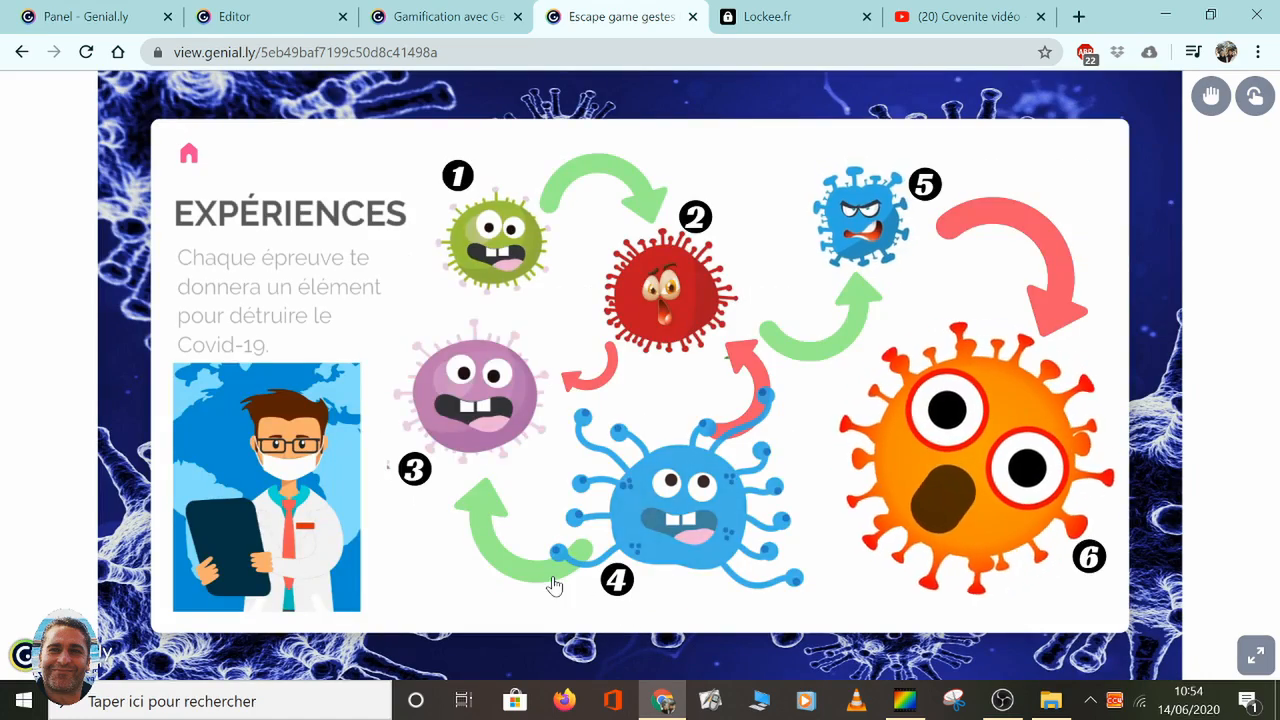
click(862, 236)
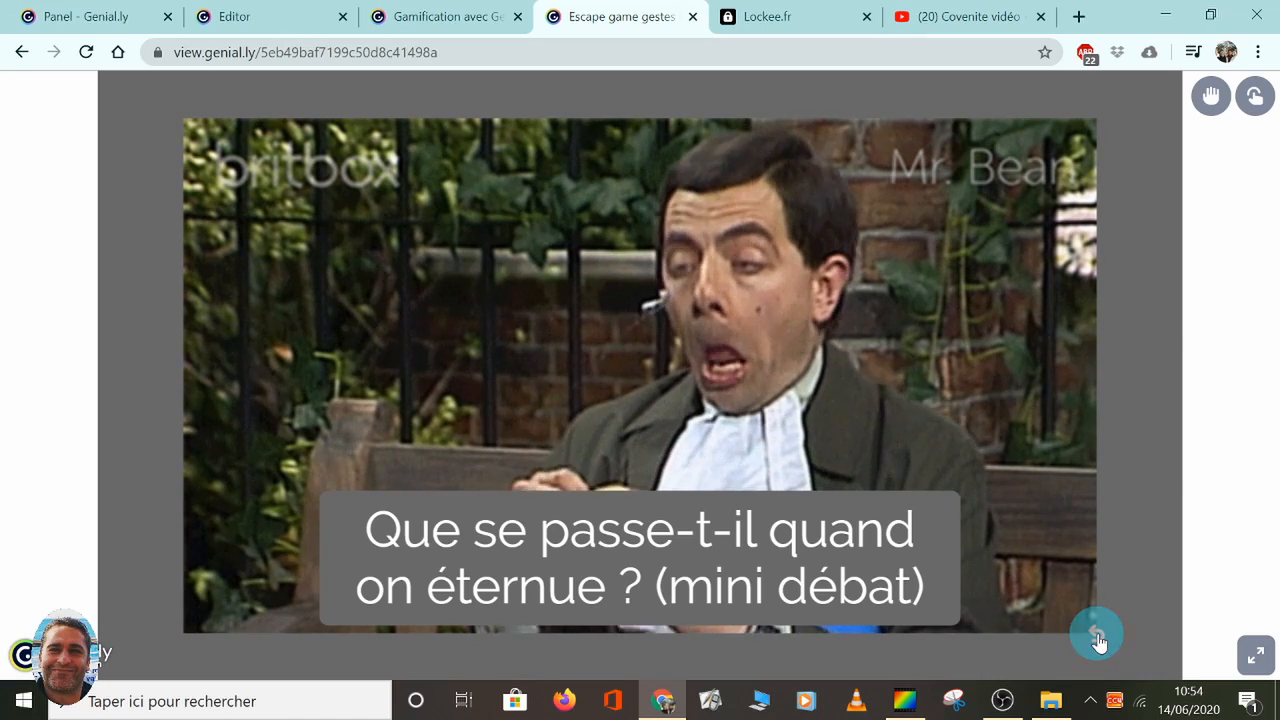
click(1094, 632)
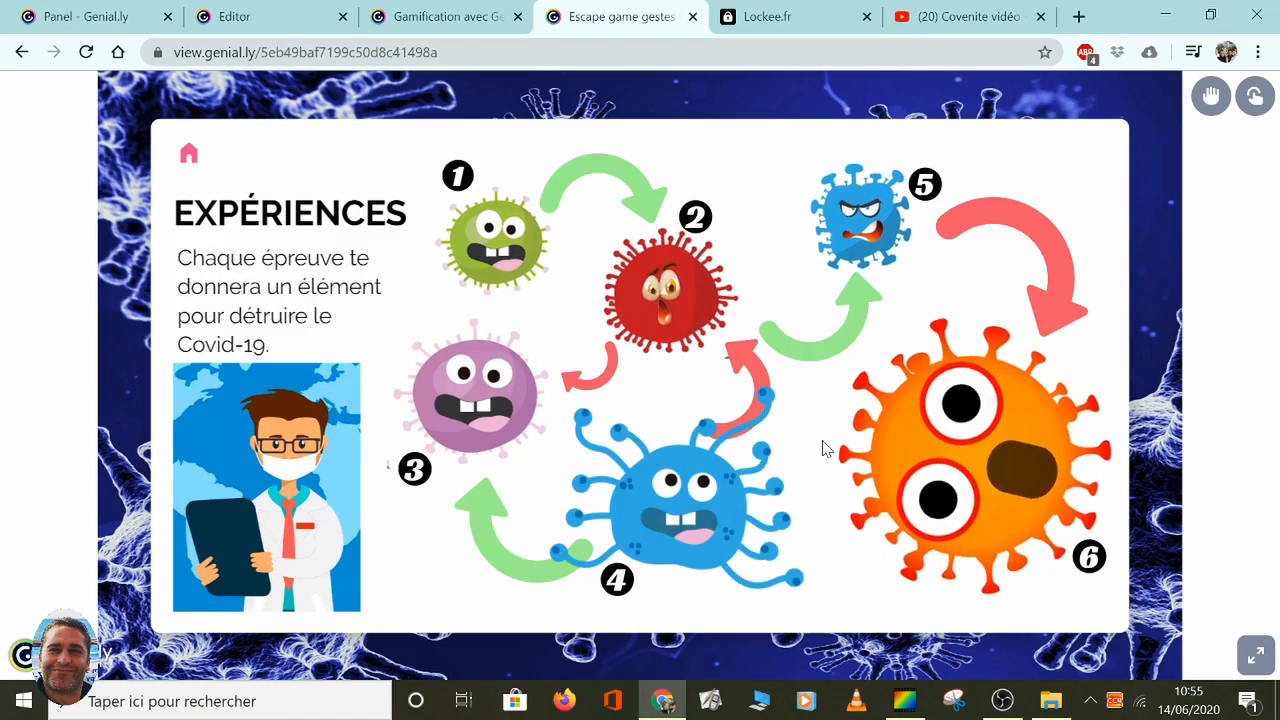
Step: Open experience 6 and enter the four-pictogram secret code that destroys the virus
click(978, 465)
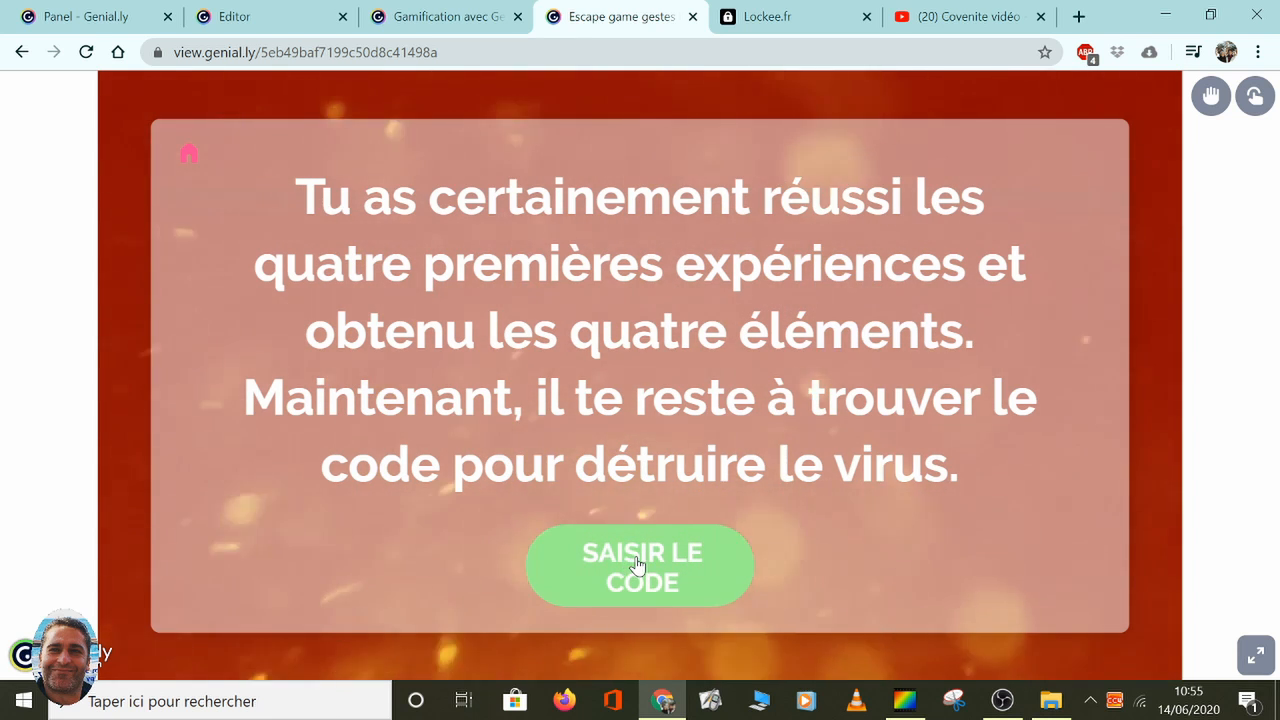
click(628, 568)
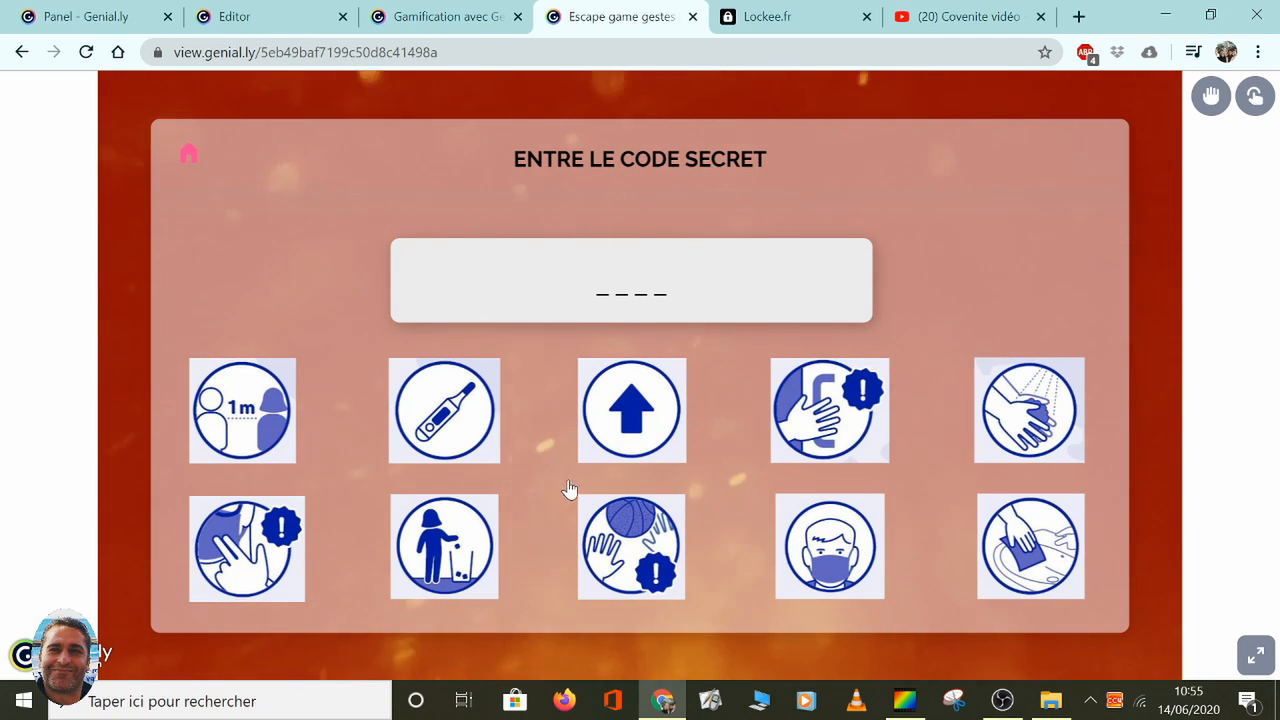
click(818, 558)
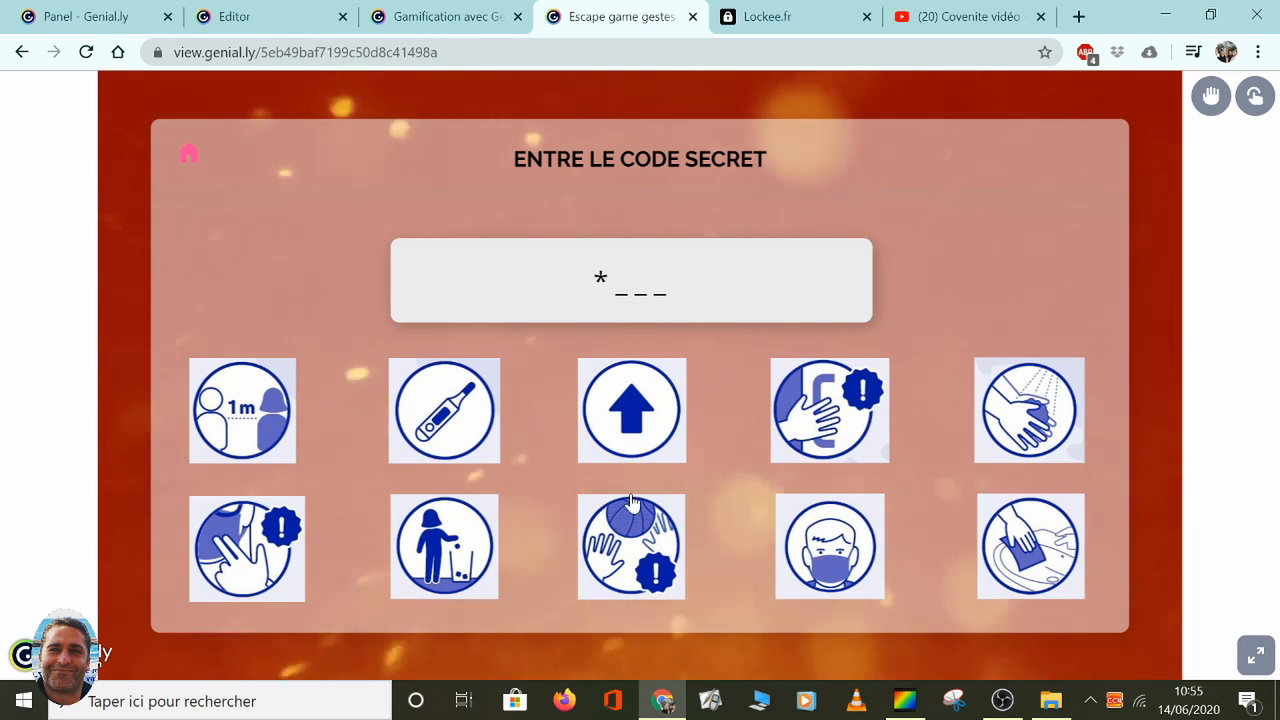
click(455, 413)
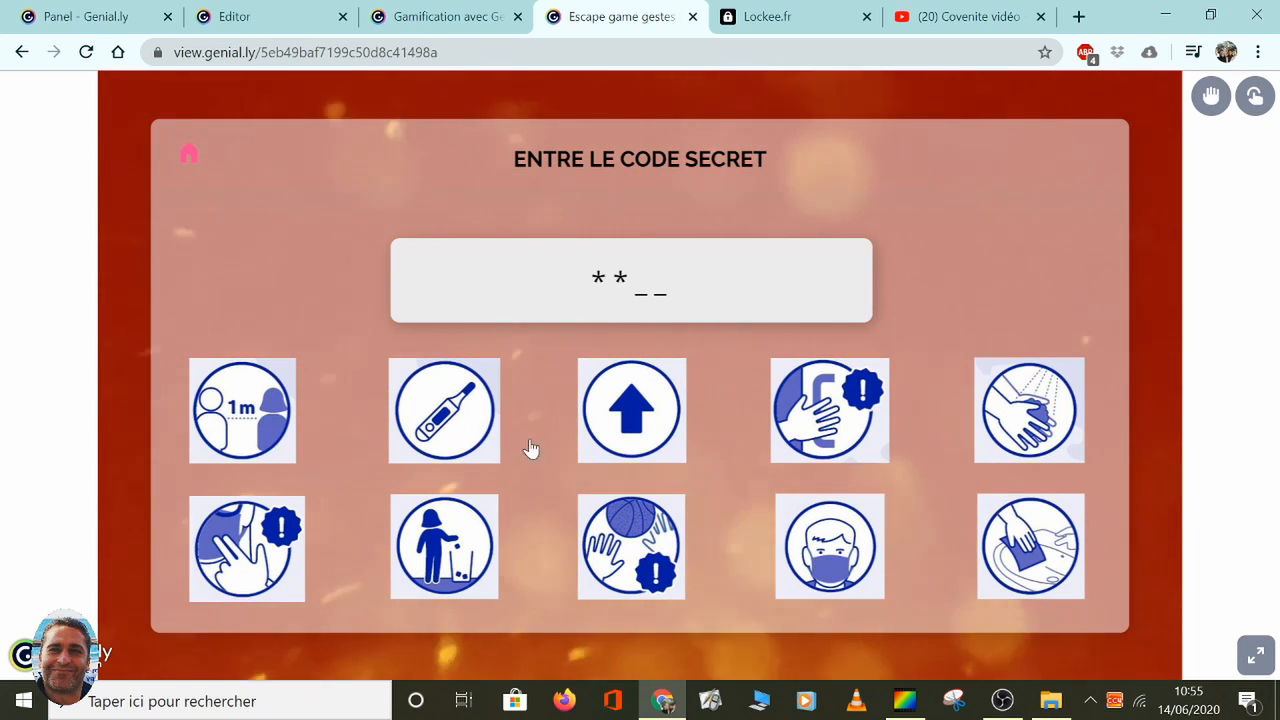
click(1050, 422)
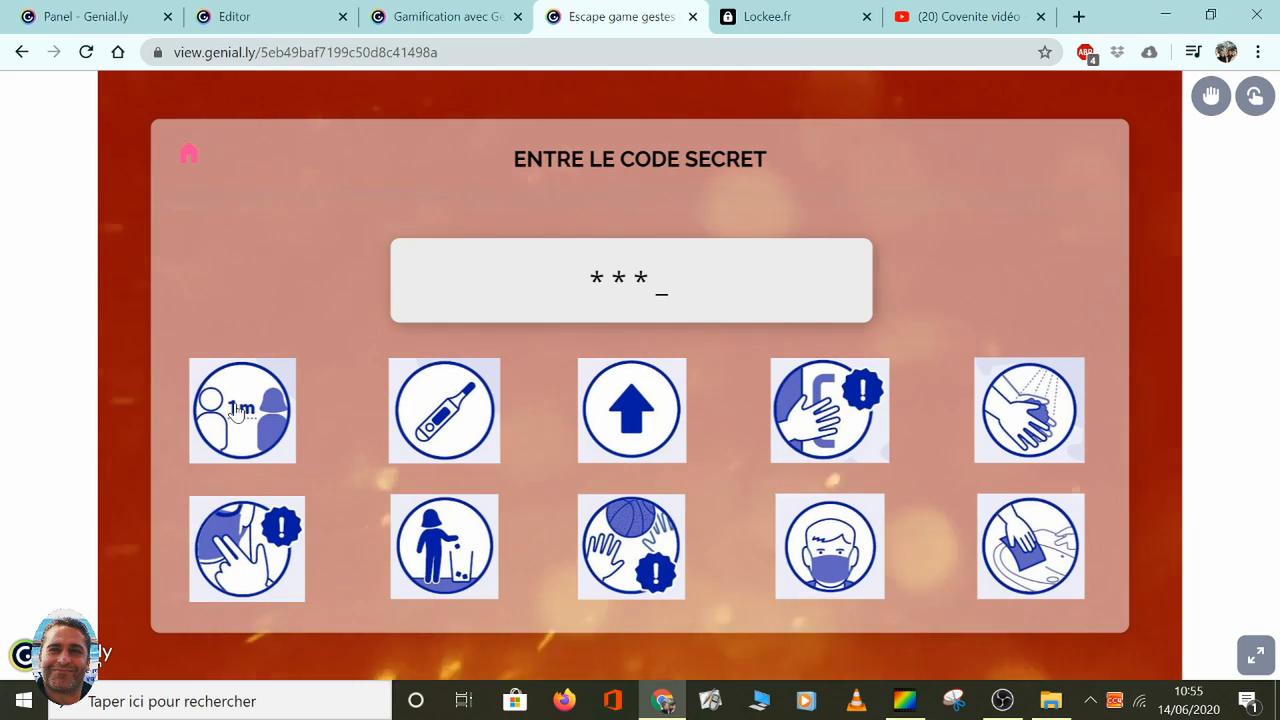
click(208, 515)
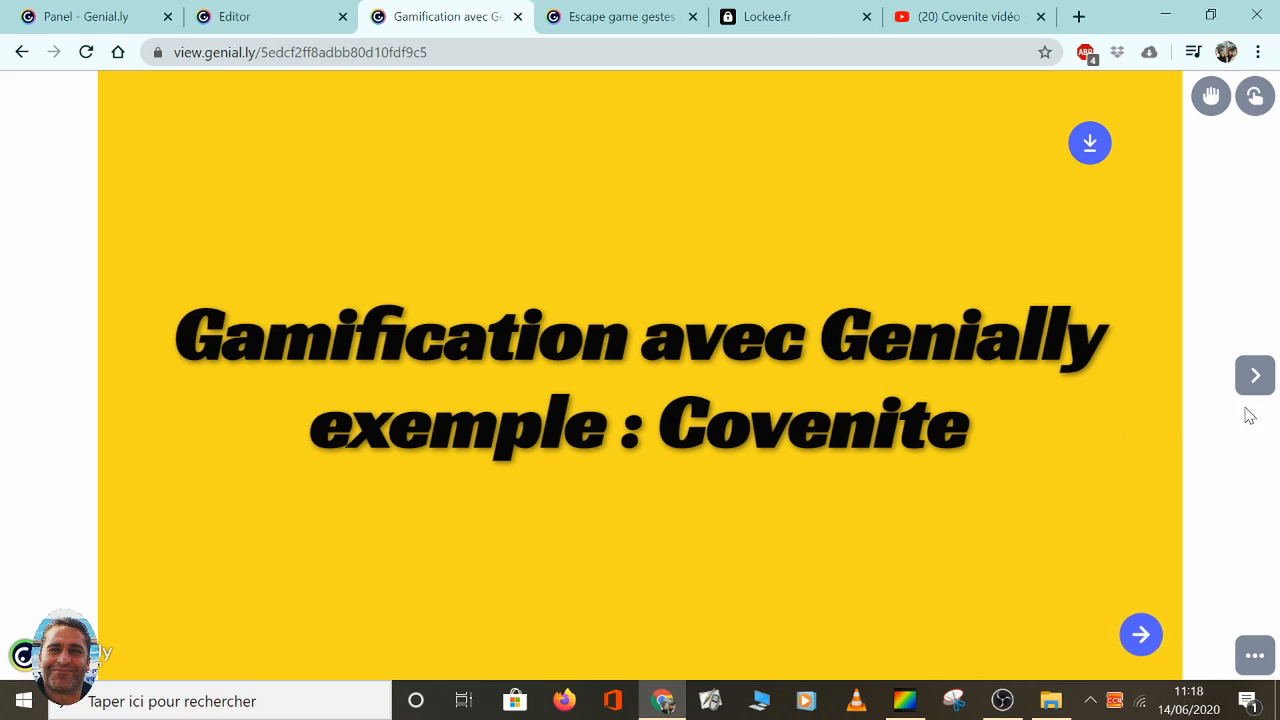
Step: Advance the gamification presentation through the educational benefits and the linear and parallel escape game diagrams to the Genially templates slide
click(1254, 375)
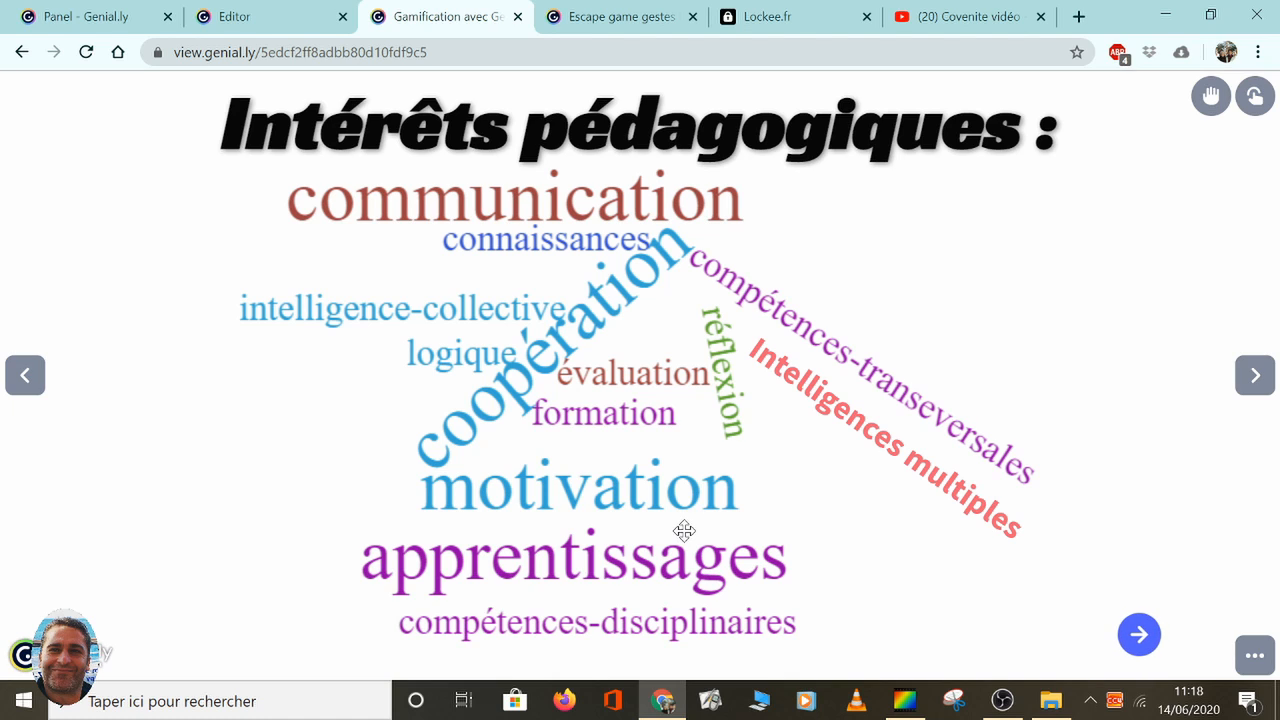
click(1255, 376)
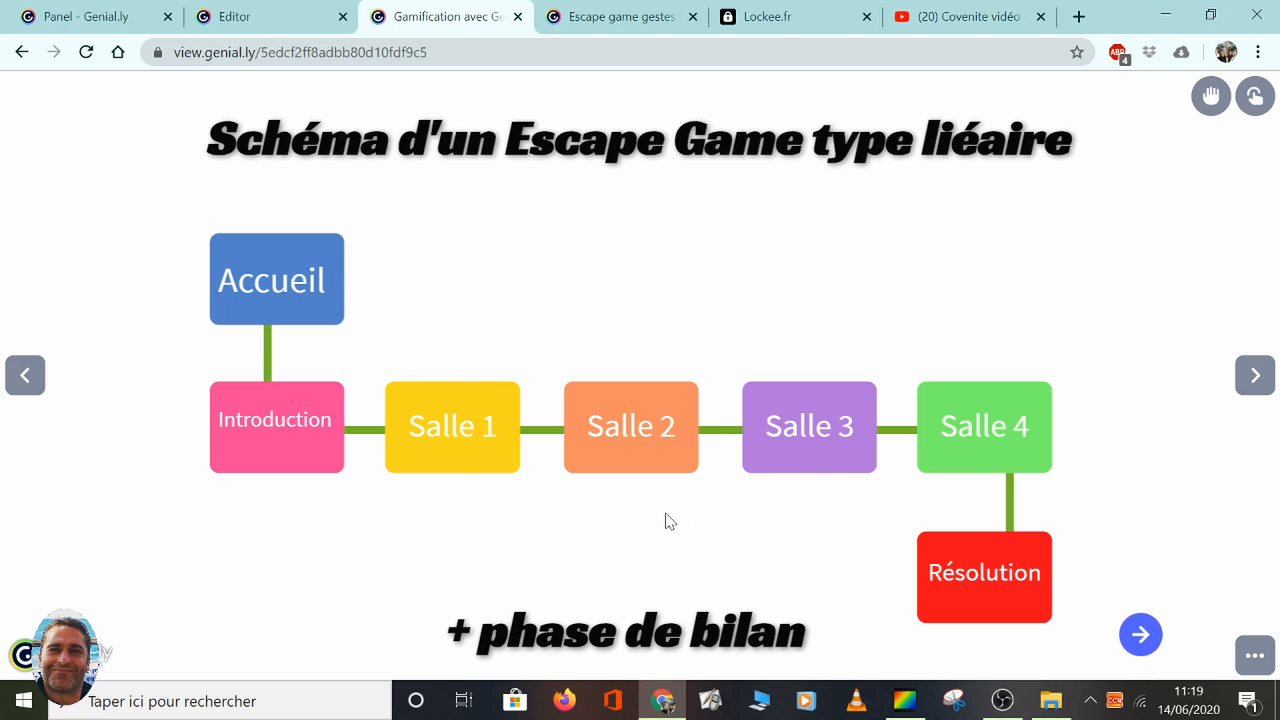
click(1138, 636)
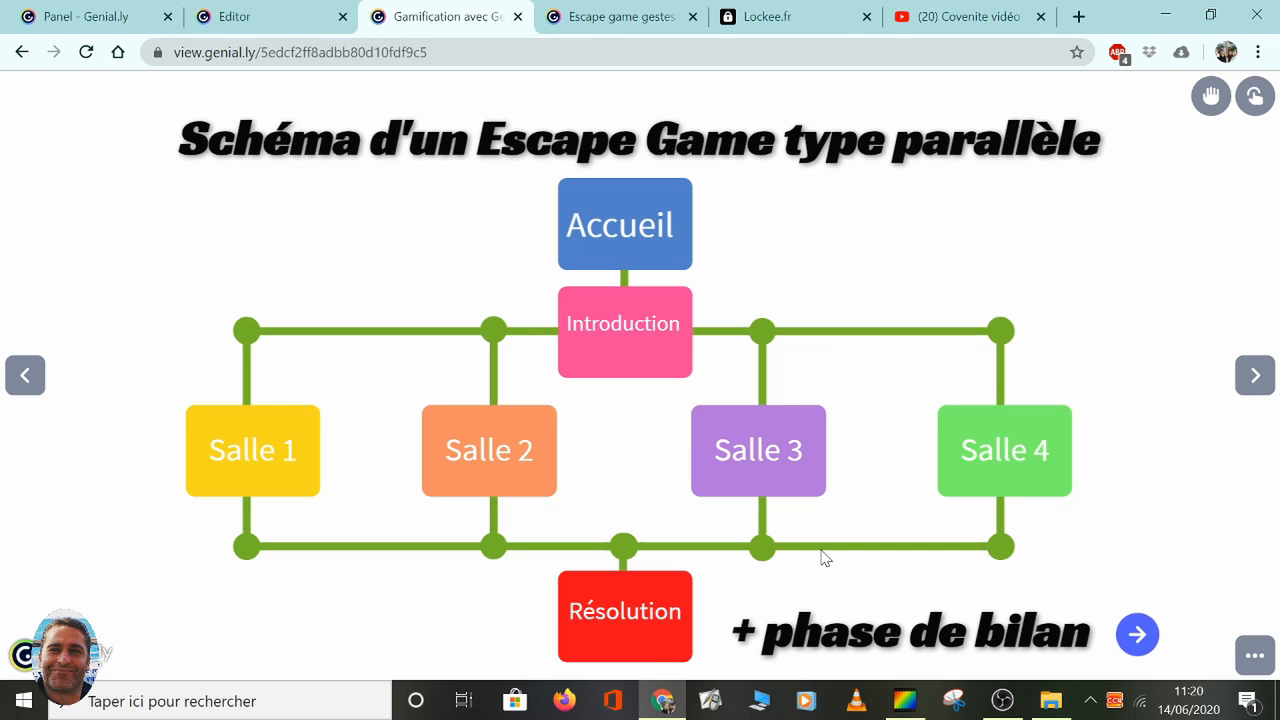
click(1136, 636)
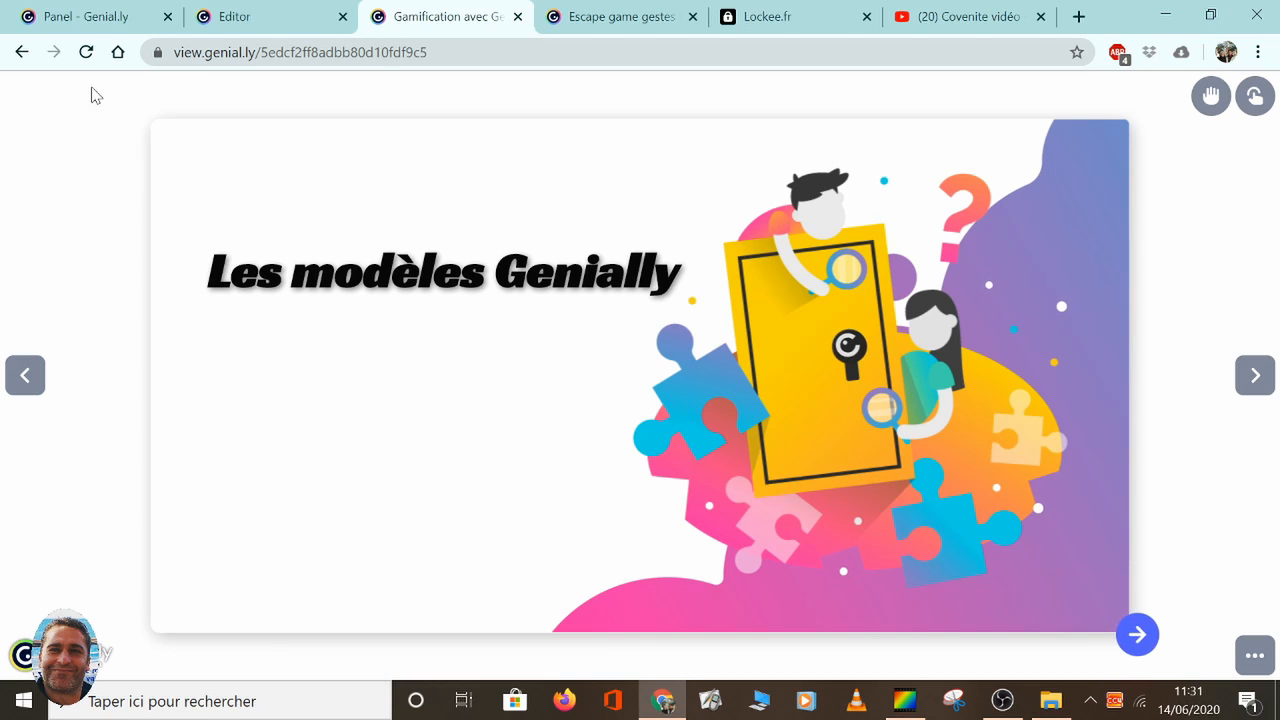
Step: Switch to the Genially dashboard and compare the prices and features of the education plans
click(86, 20)
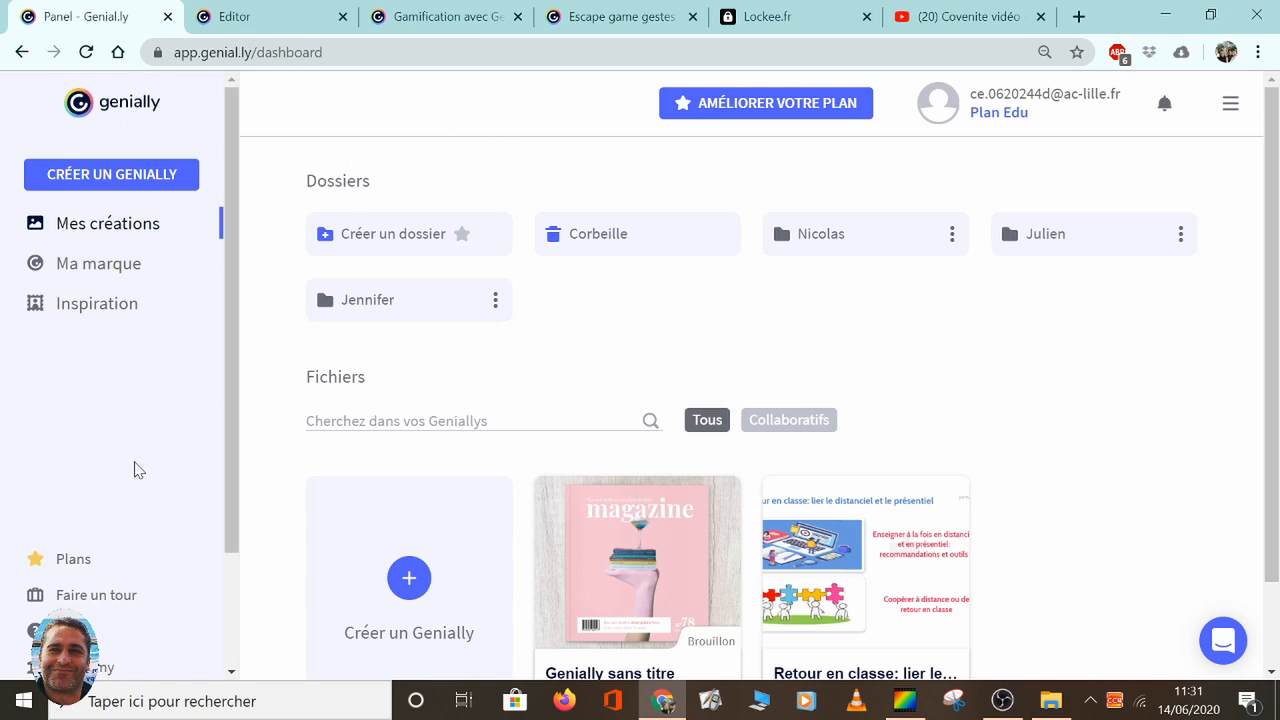
scroll(138, 470, down, 1)
click(77, 458)
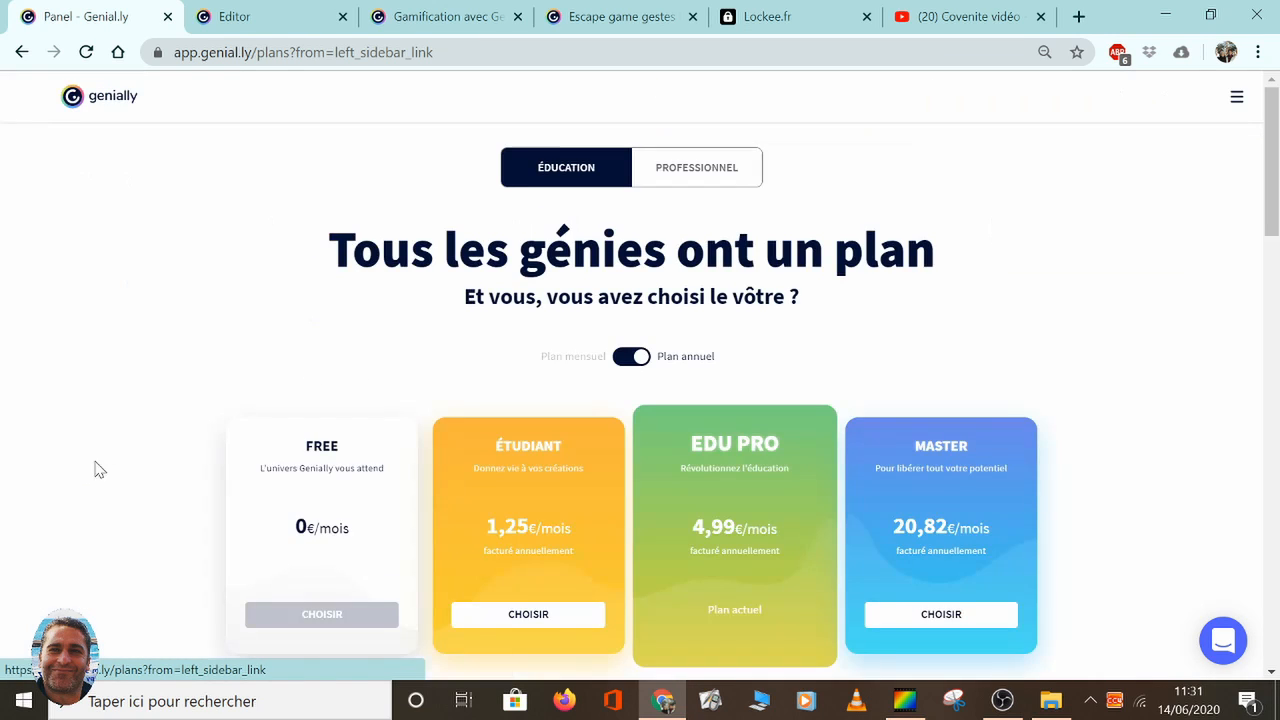
scroll(405, 366, down, 2)
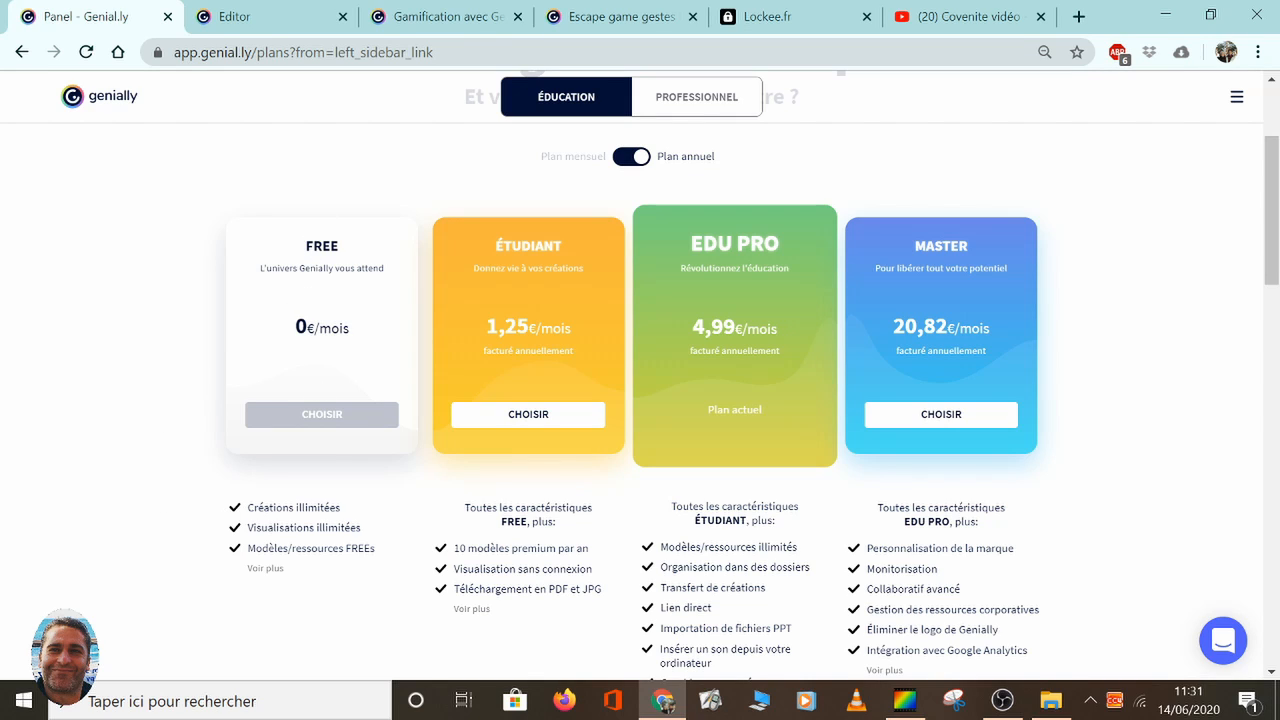
scroll(195, 528, down, 1)
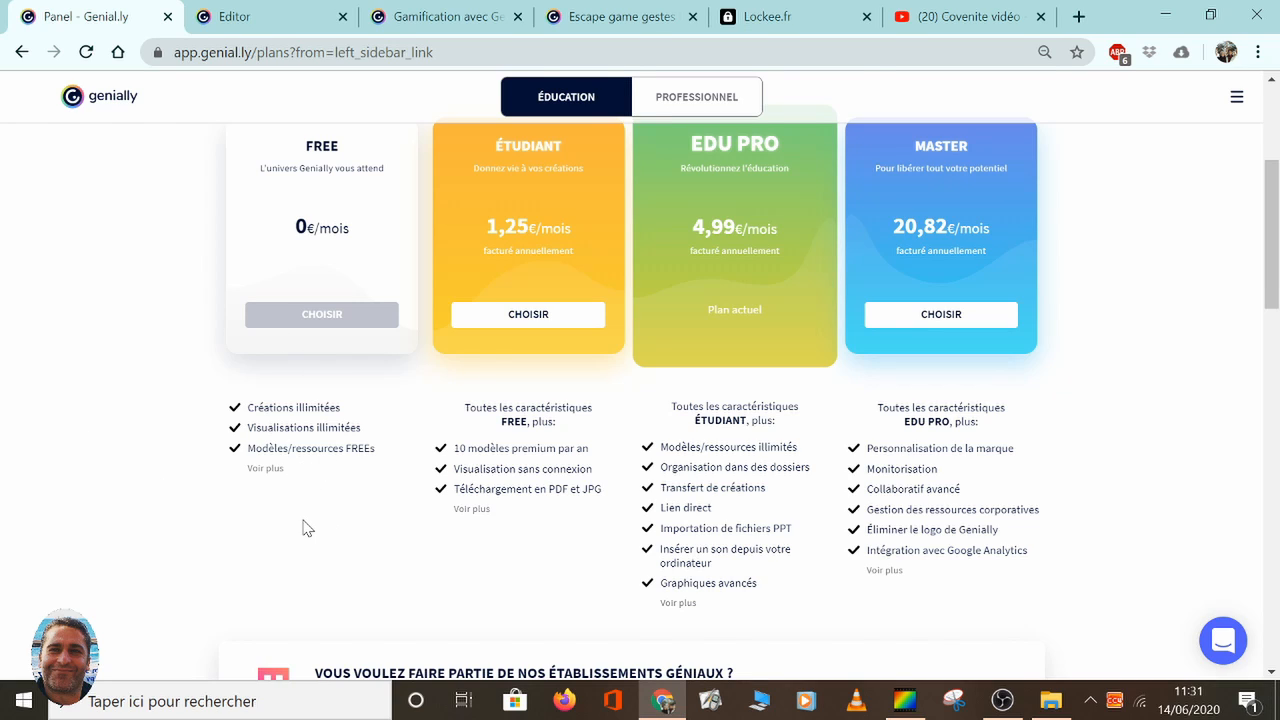
scroll(307, 528, up, 1)
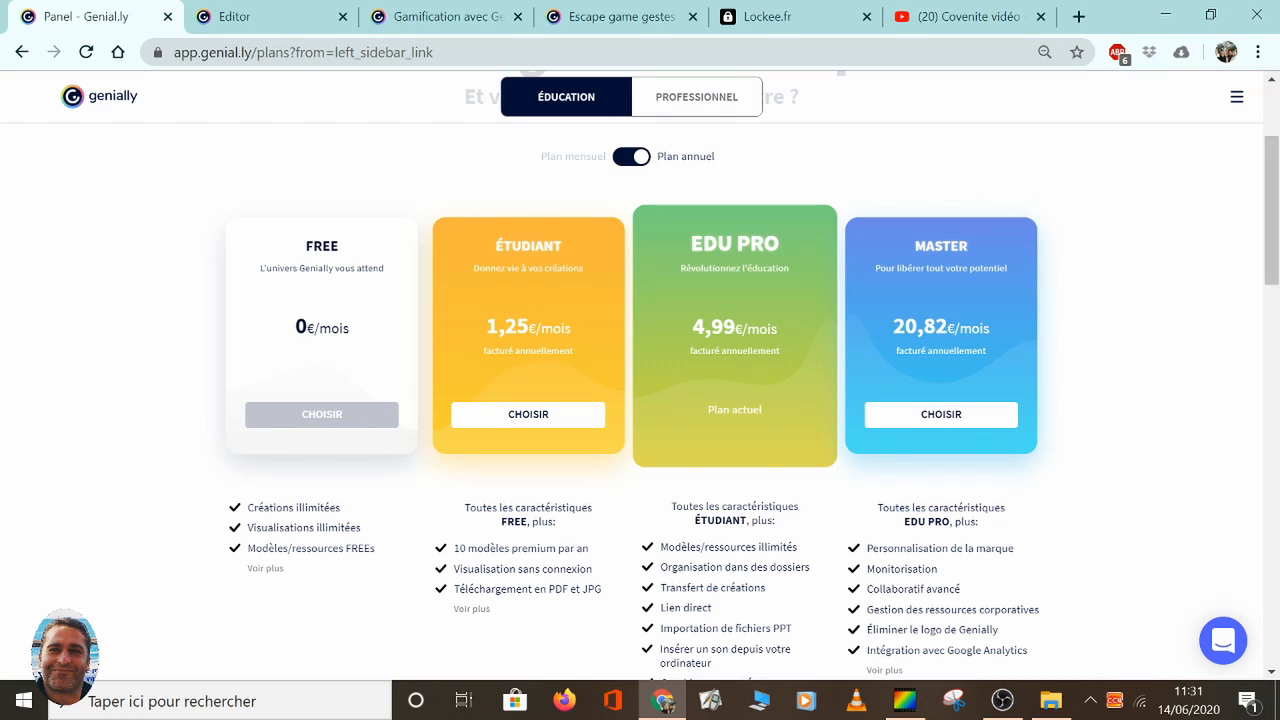
scroll(525, 307, up, 3)
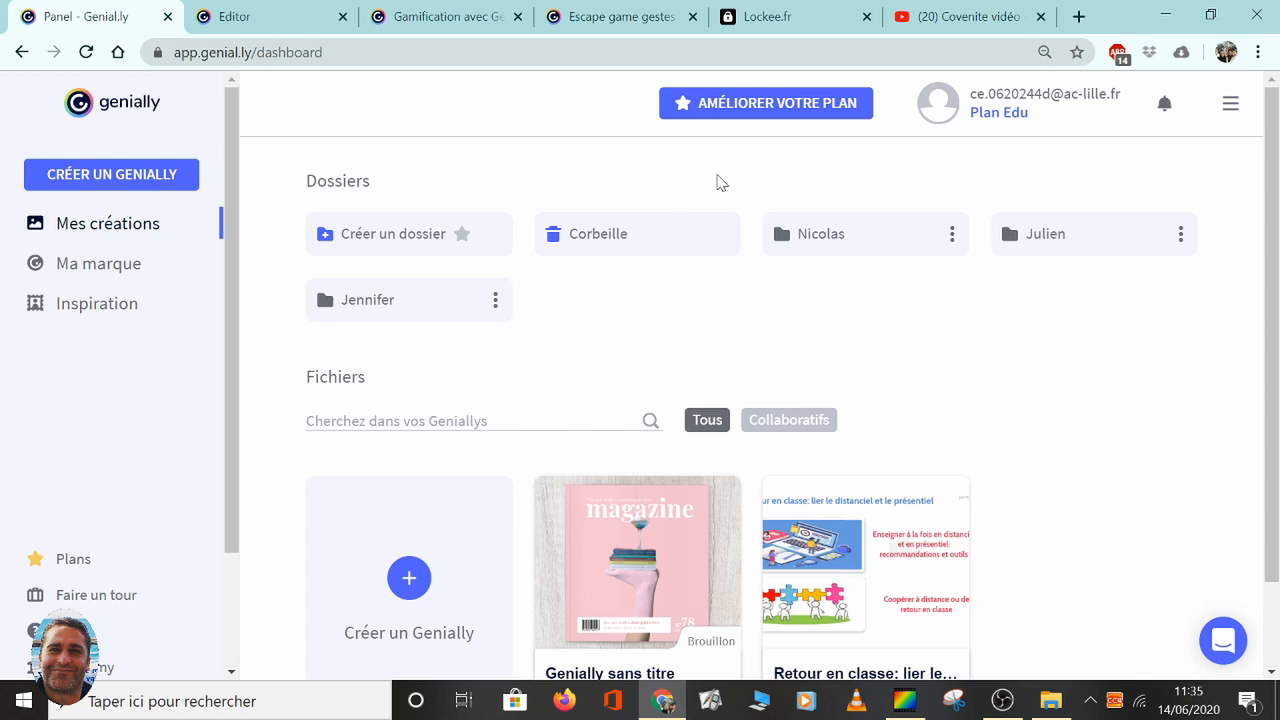
Step: Start creating a new genially in the Gamification category and browse the Actionnables templates
click(80, 177)
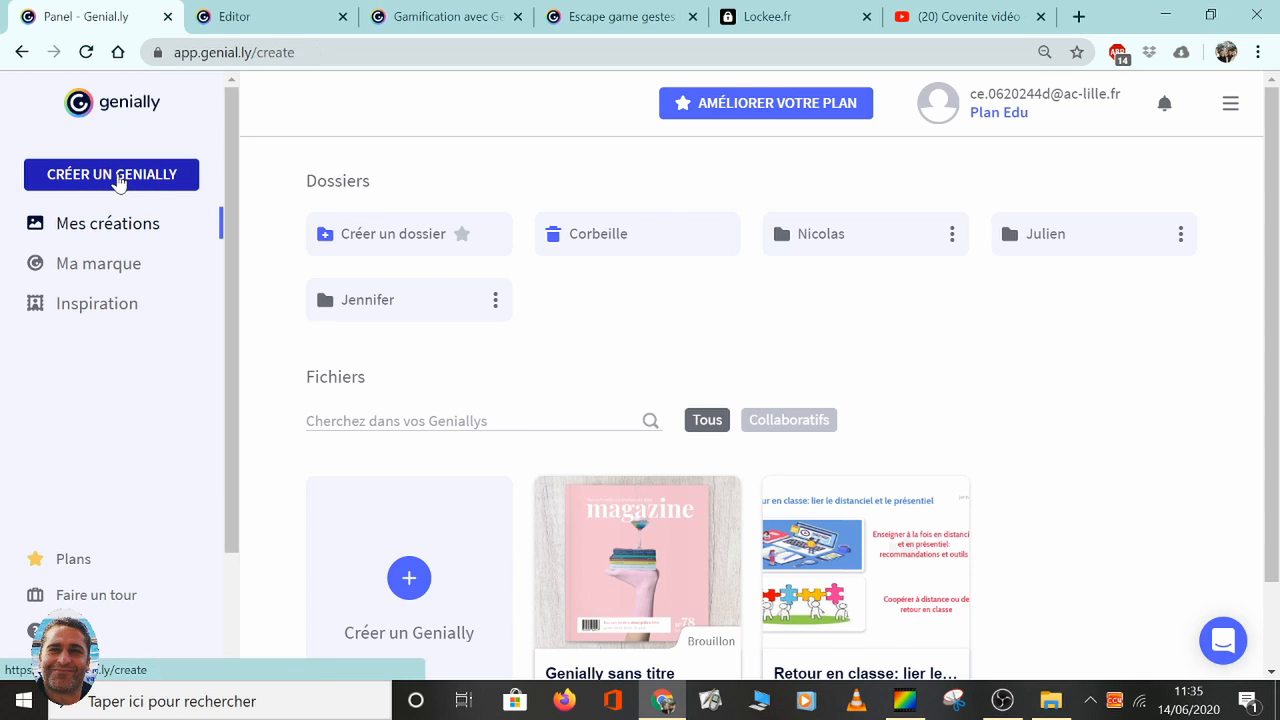
mouse_move(1128, 386)
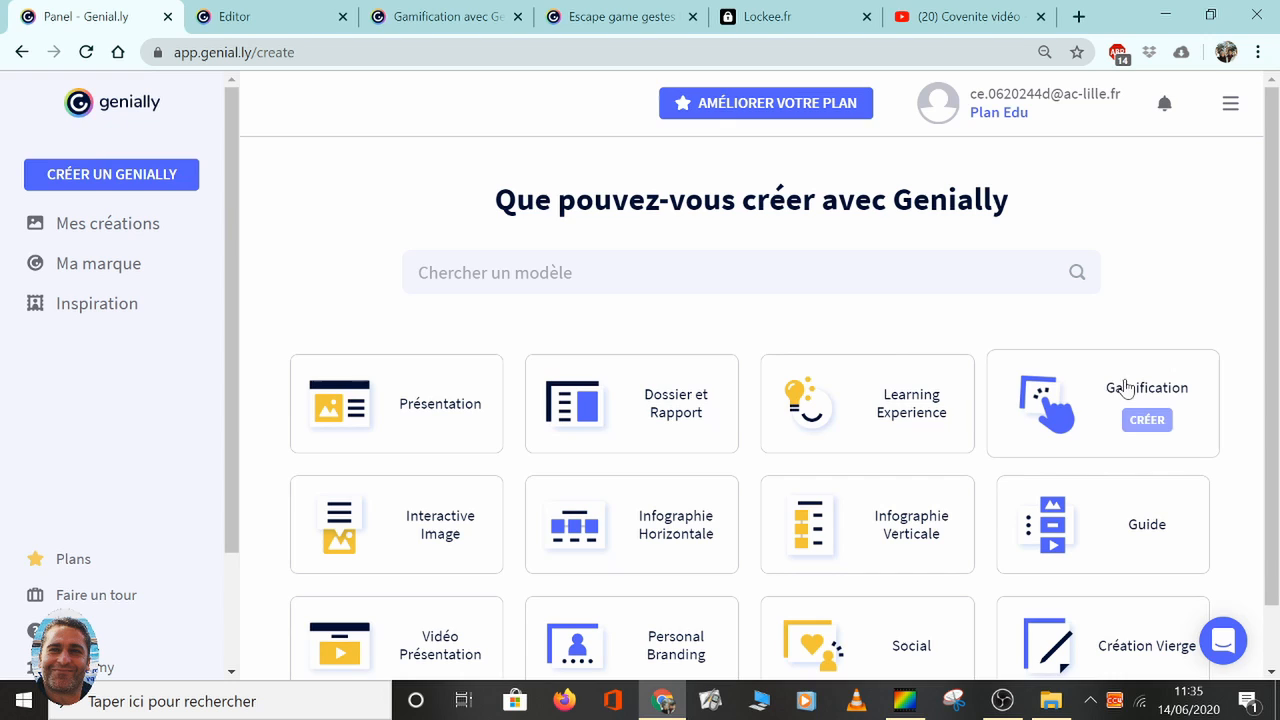
click(1058, 408)
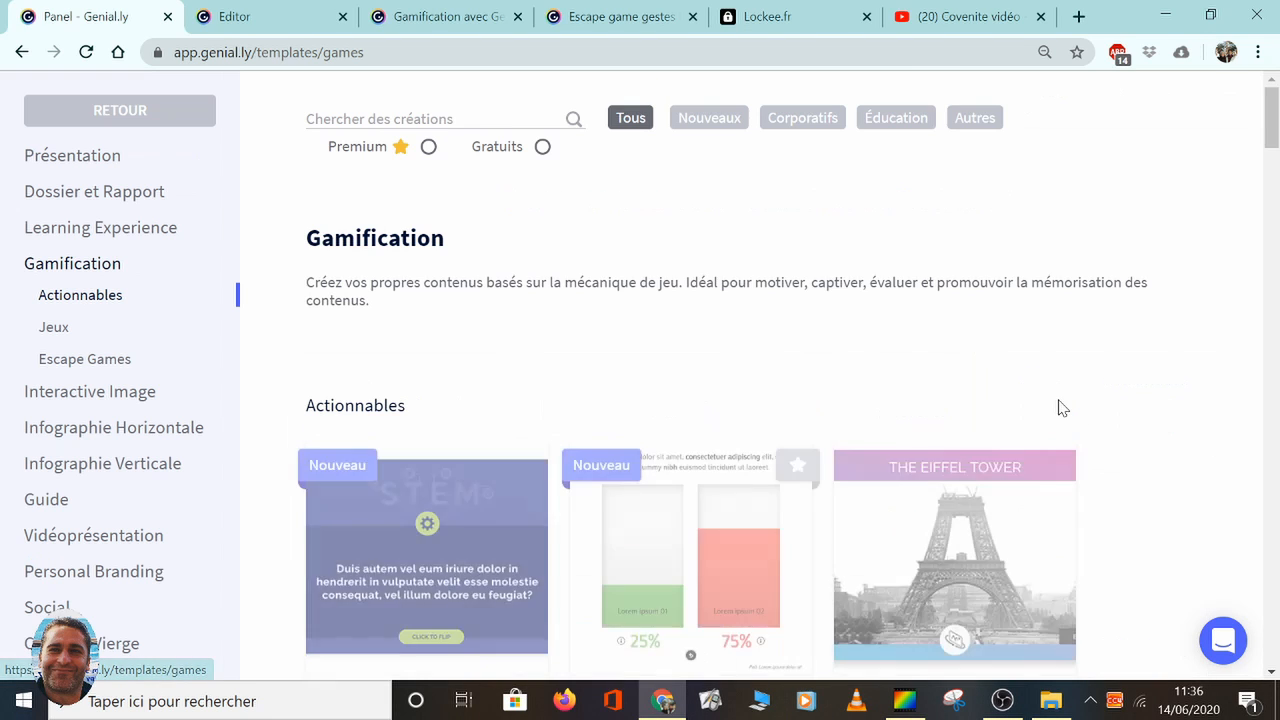
scroll(1040, 358, down, 1)
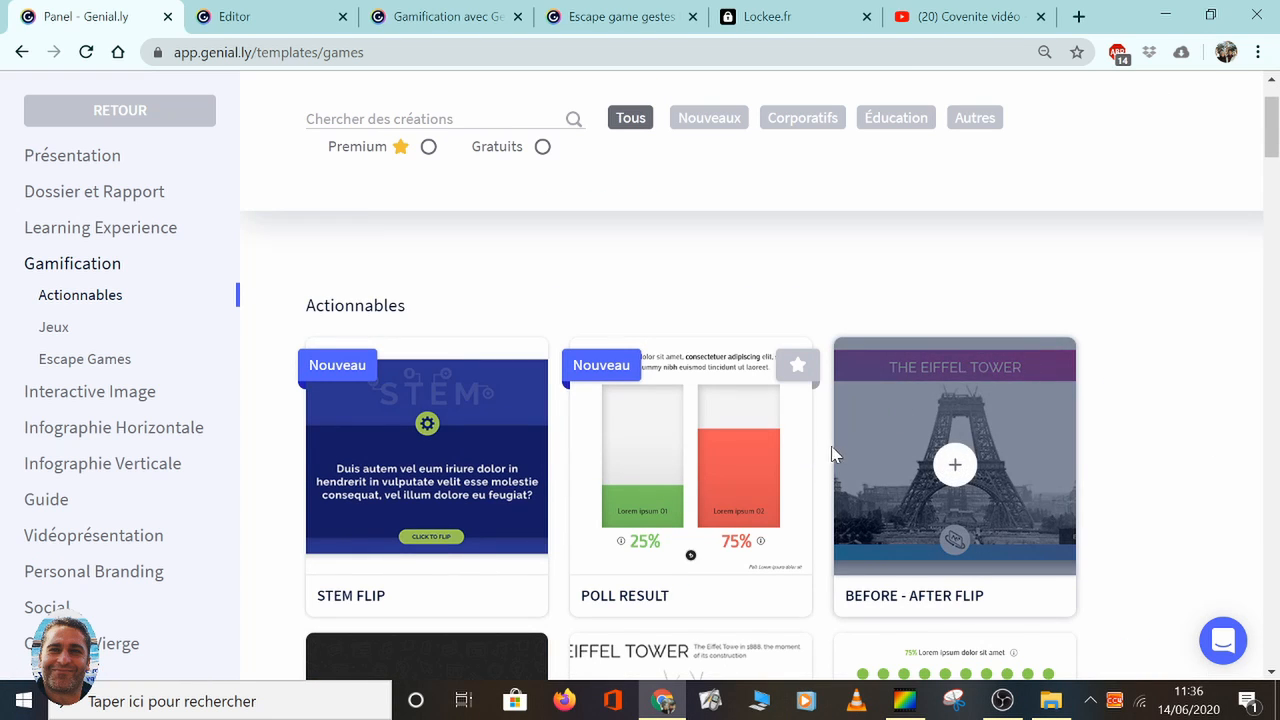
scroll(829, 457, down, 2)
scroll(829, 457, down, 1)
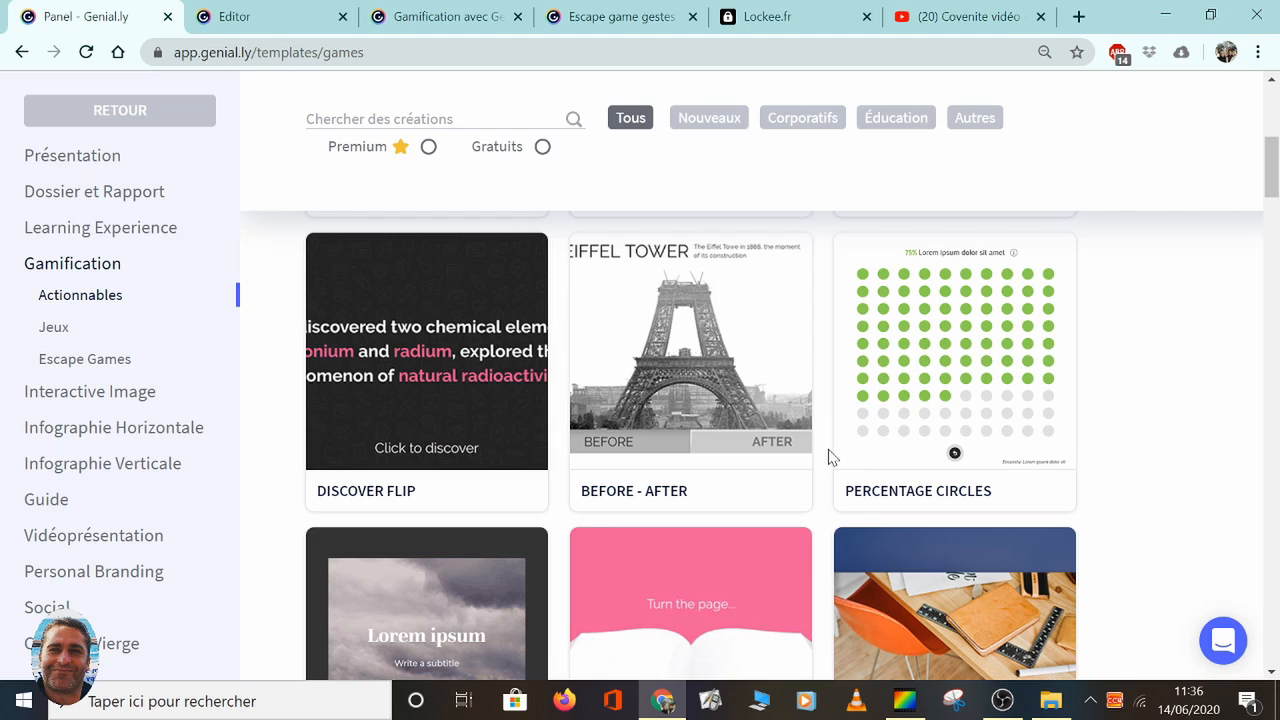
scroll(829, 457, down, 1)
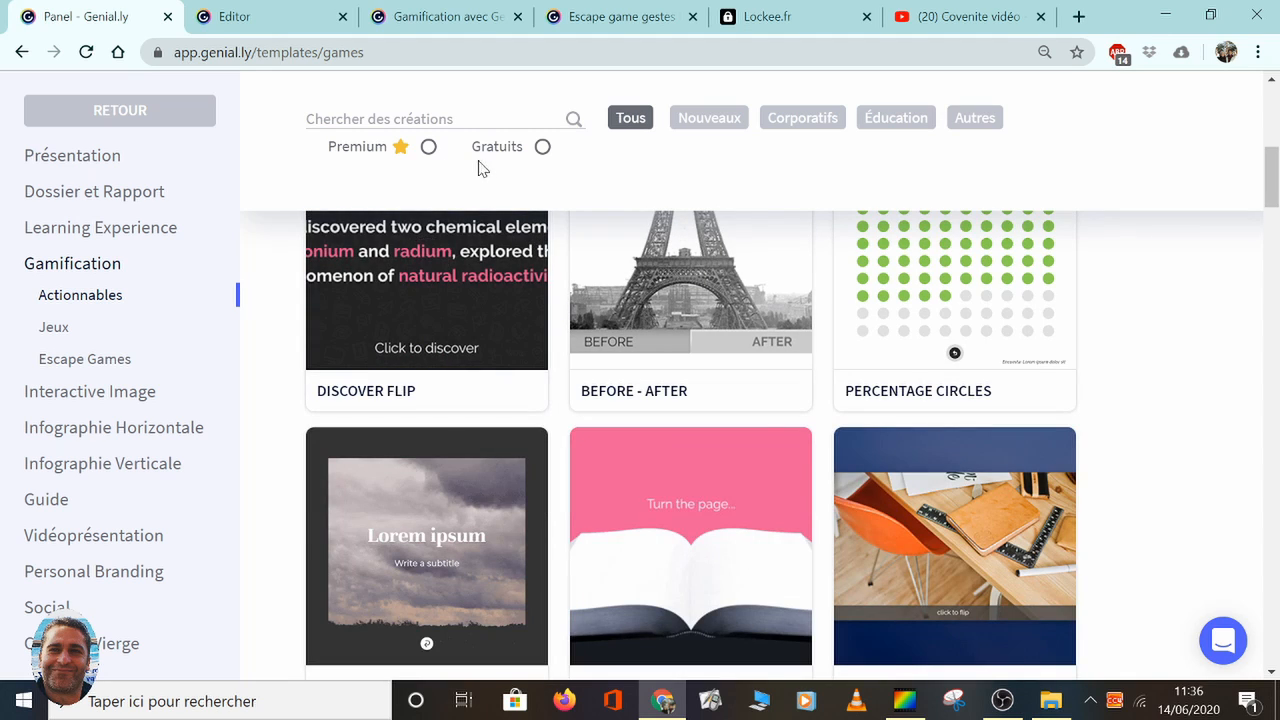
Step: Filter the Gamification templates to free ones and open the preview of Breakout Adventure among the Escape Games
click(543, 148)
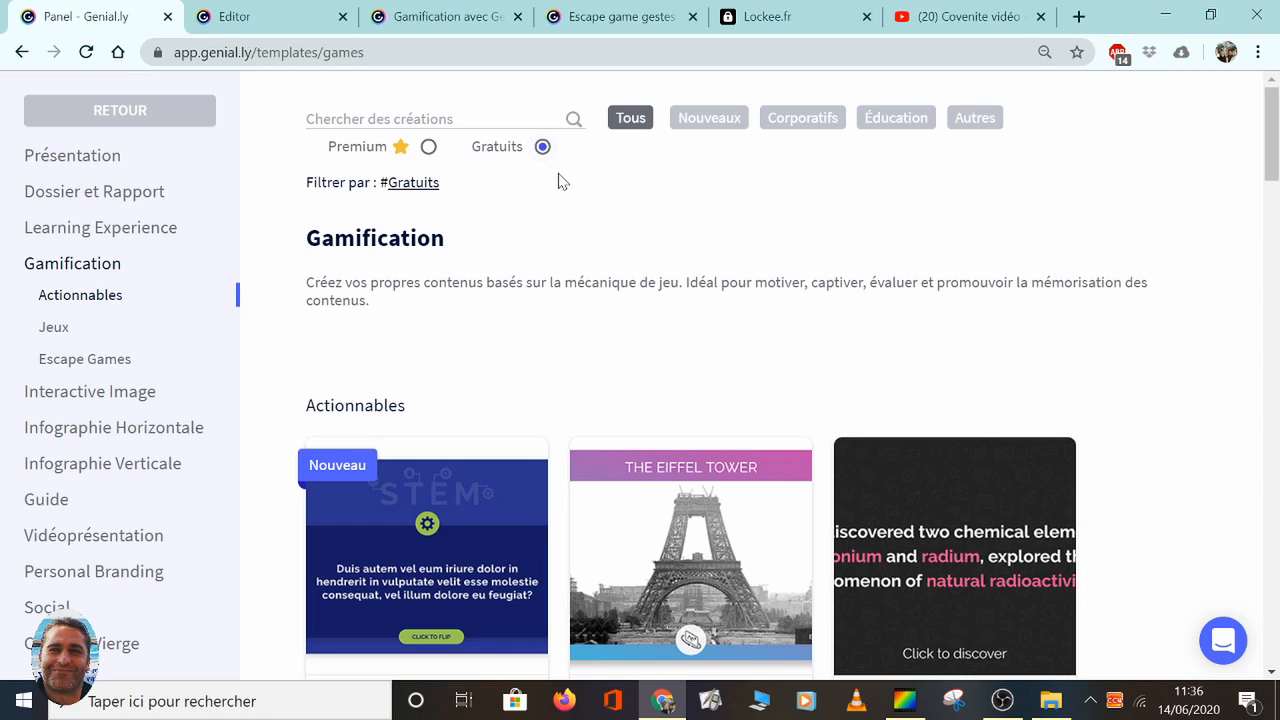
scroll(693, 340, down, 10)
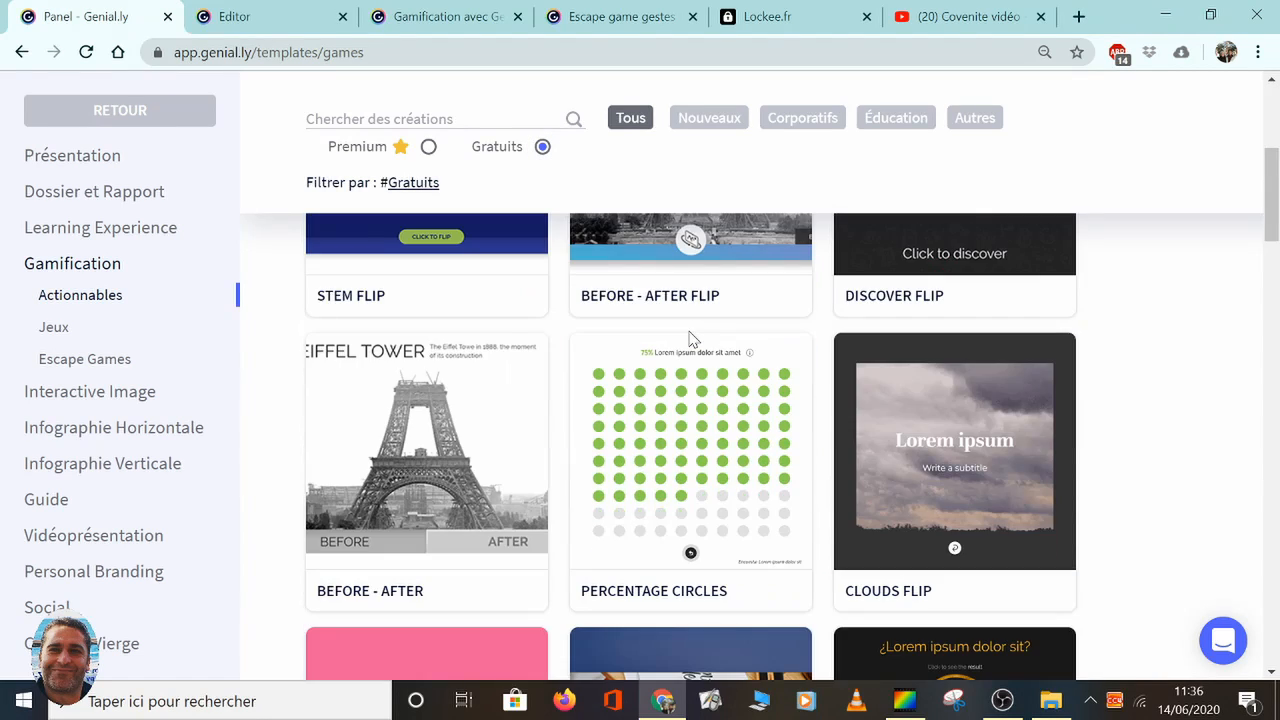
scroll(689, 340, down, 15)
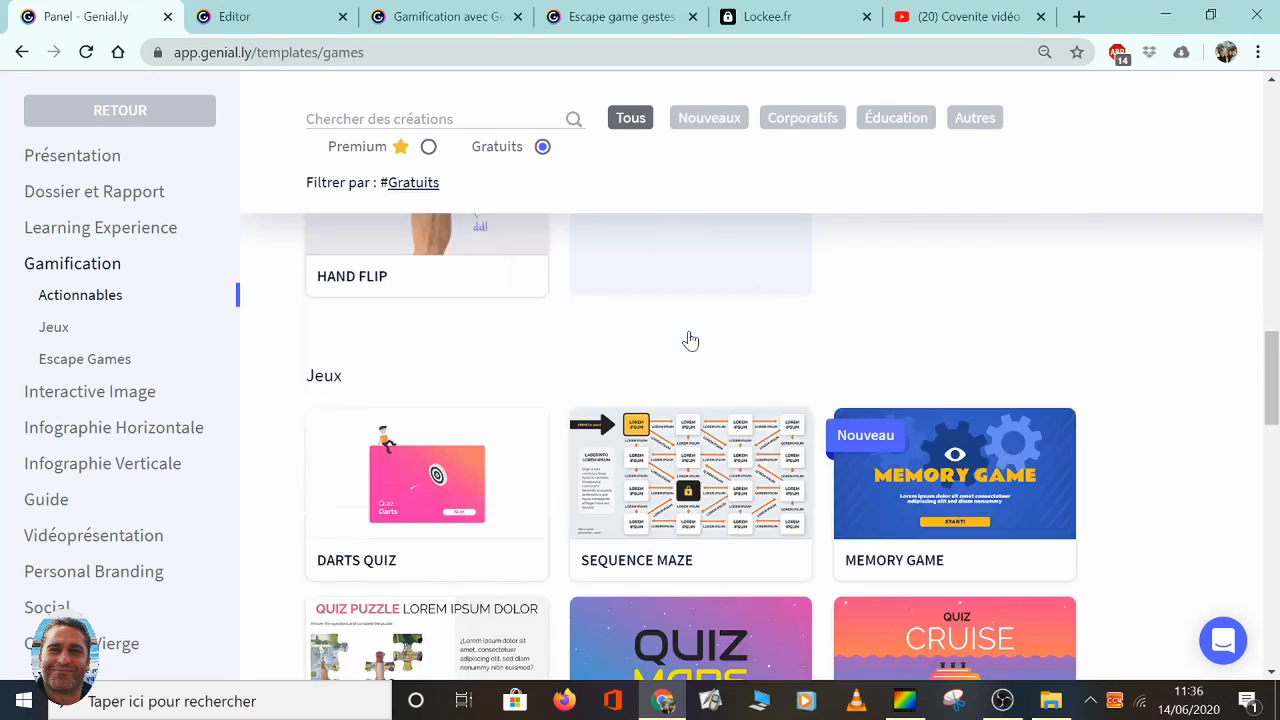
scroll(689, 340, down, 10)
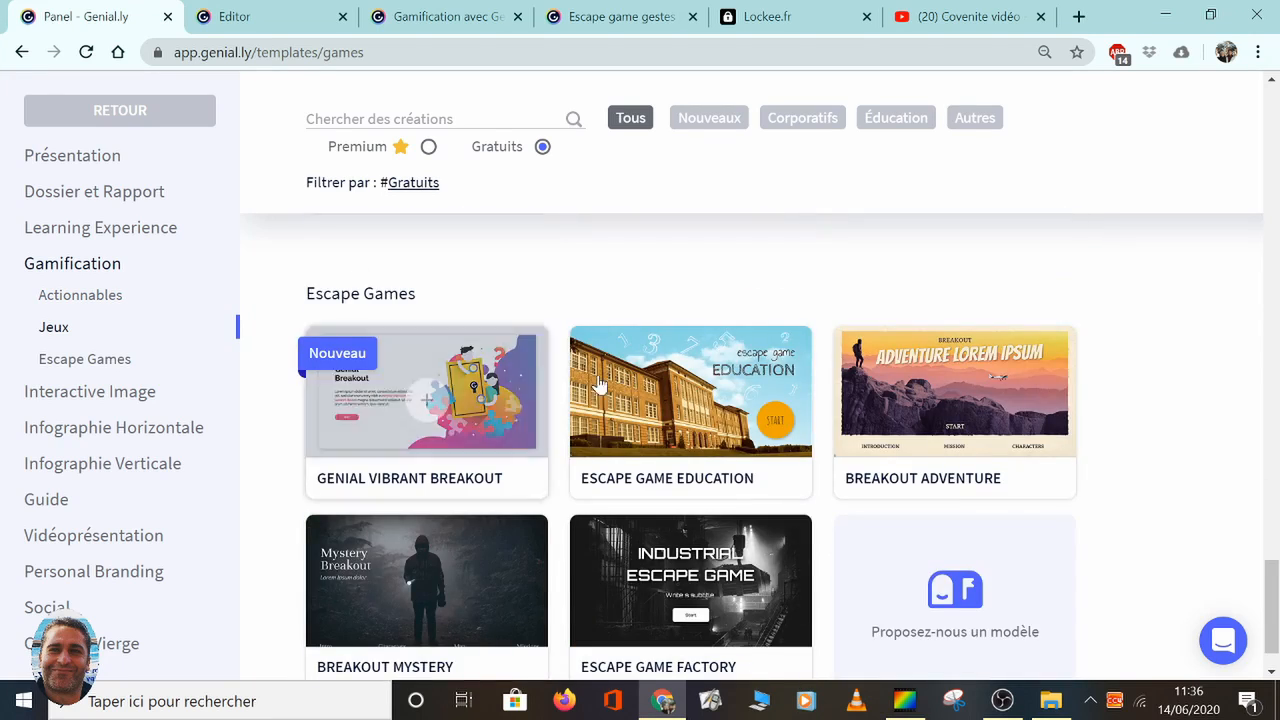
scroll(909, 406, down, 1)
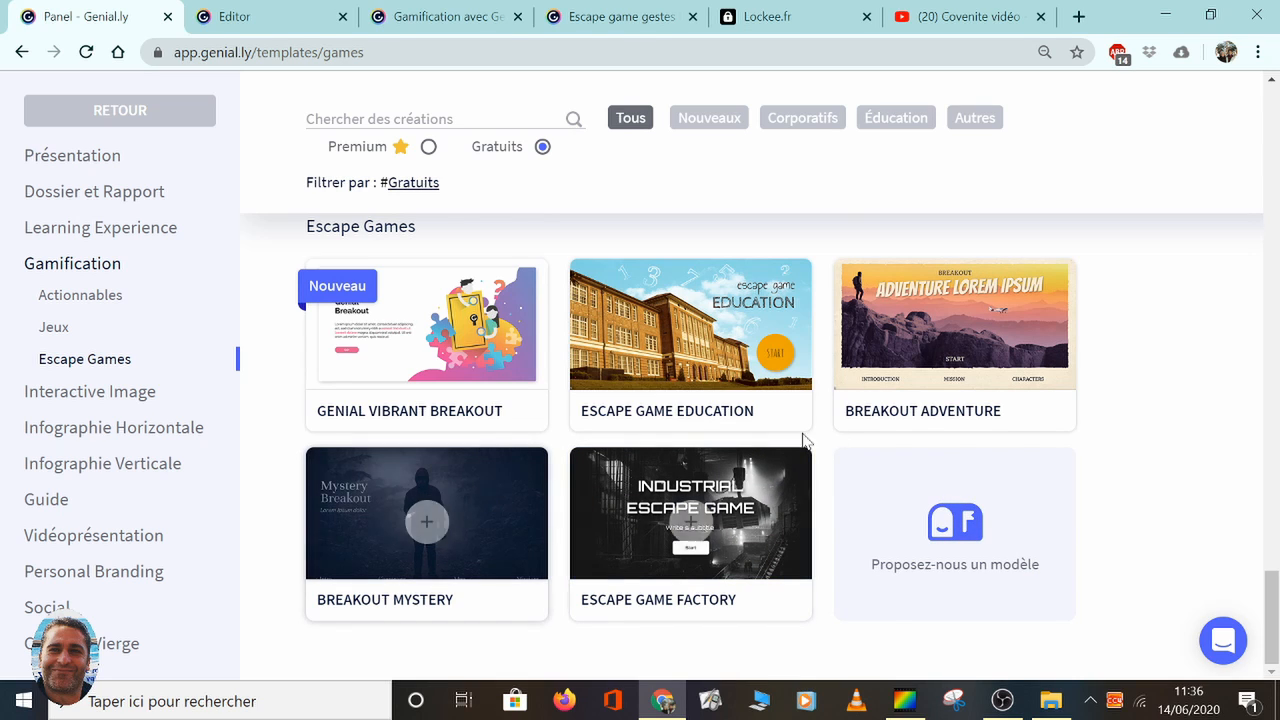
click(955, 336)
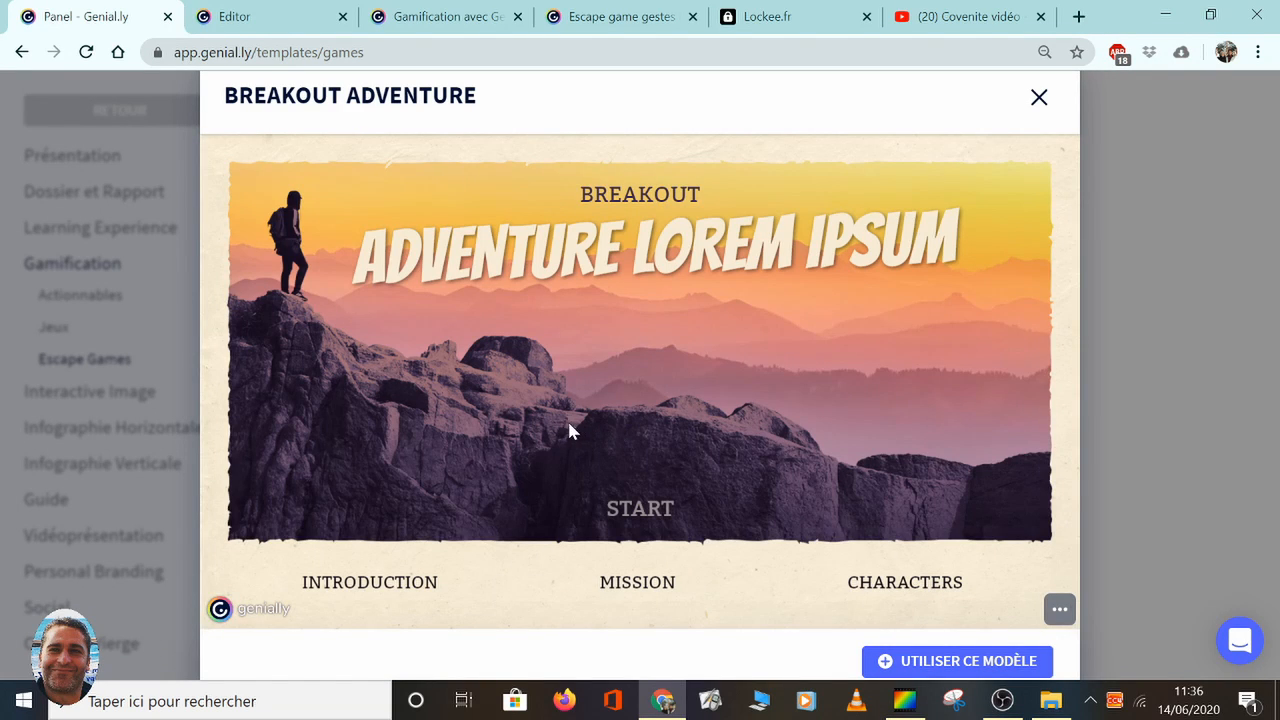
Step: Explore the destination map, safe keypad and Destination 04 page in the Breakout Adventure preview, and start a creation from this template
click(632, 511)
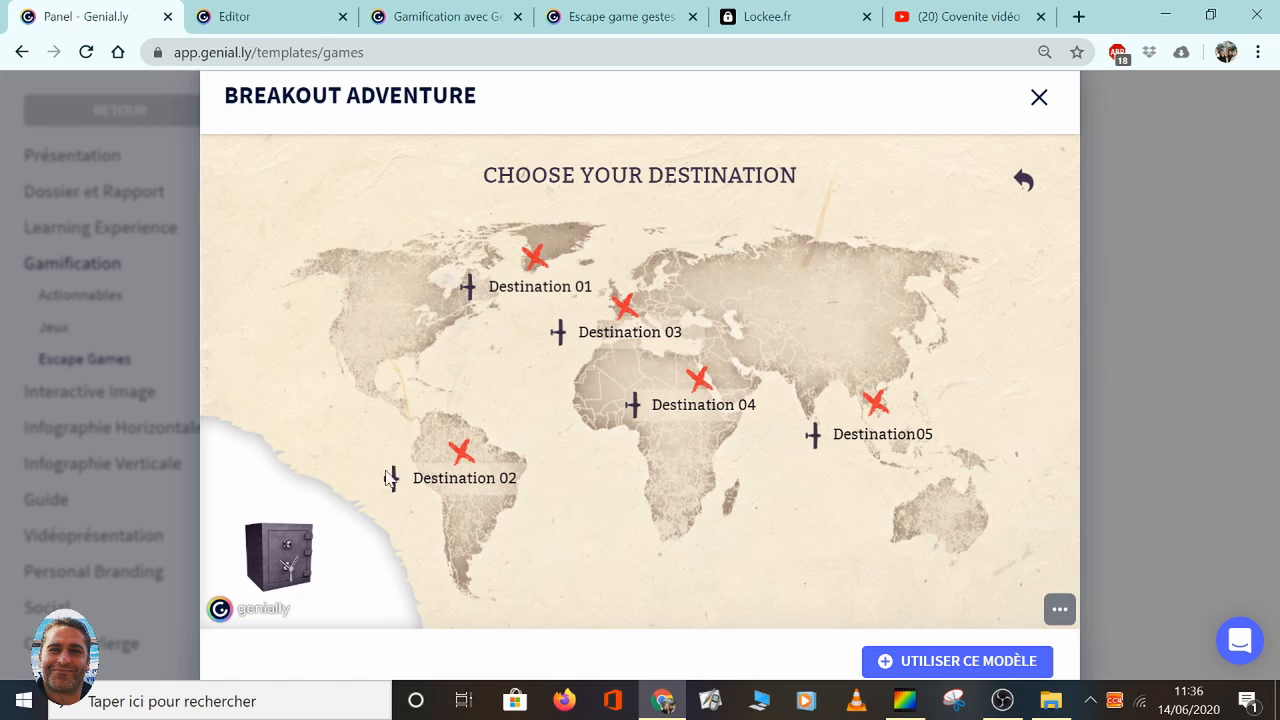
click(278, 566)
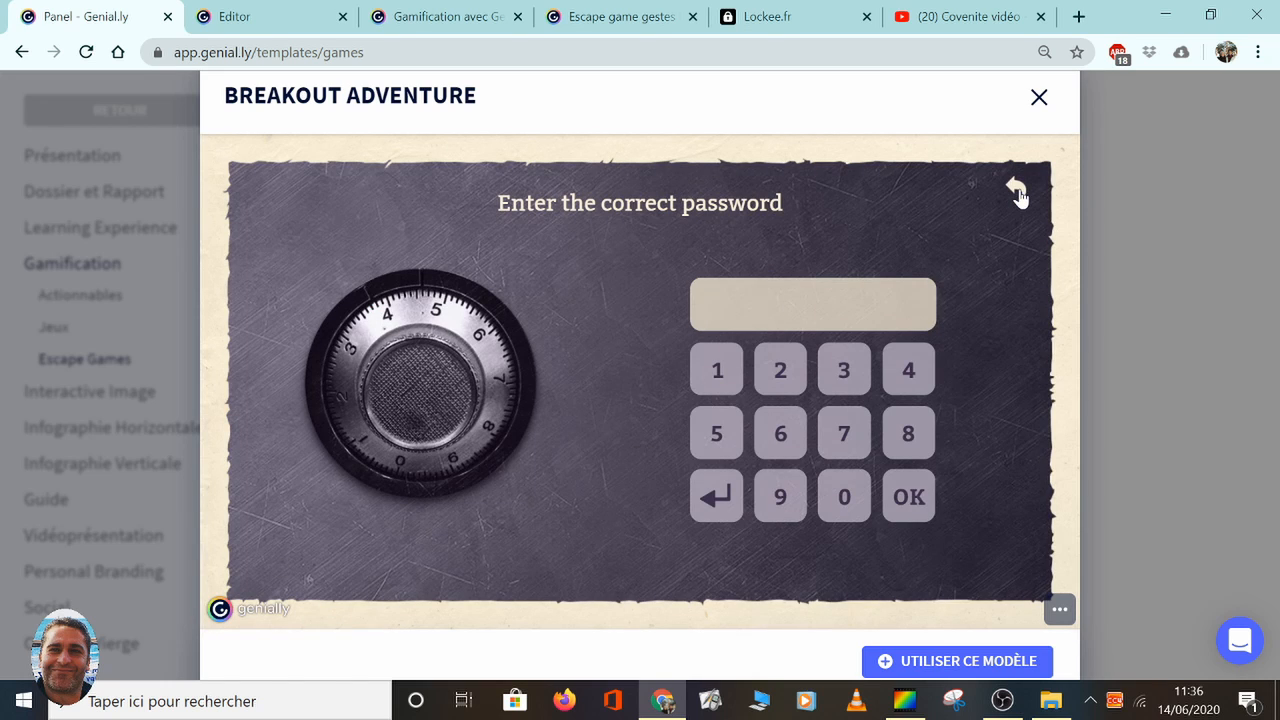
click(1016, 190)
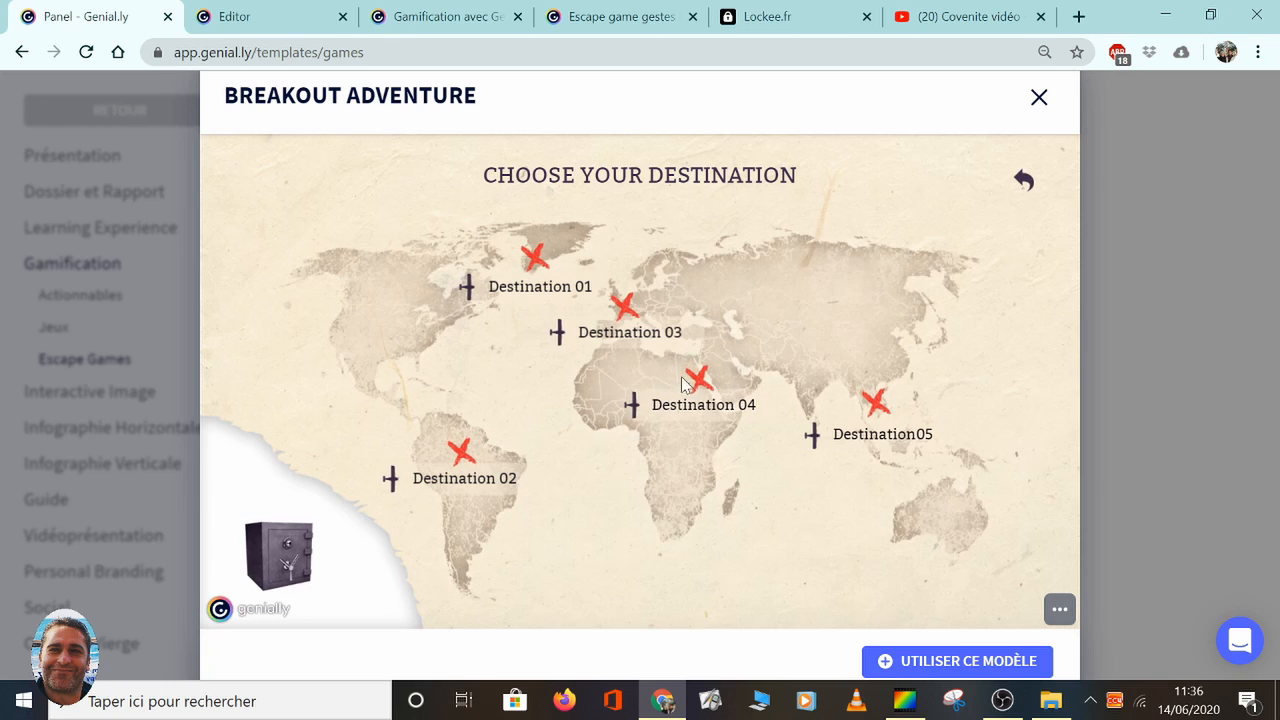
click(683, 384)
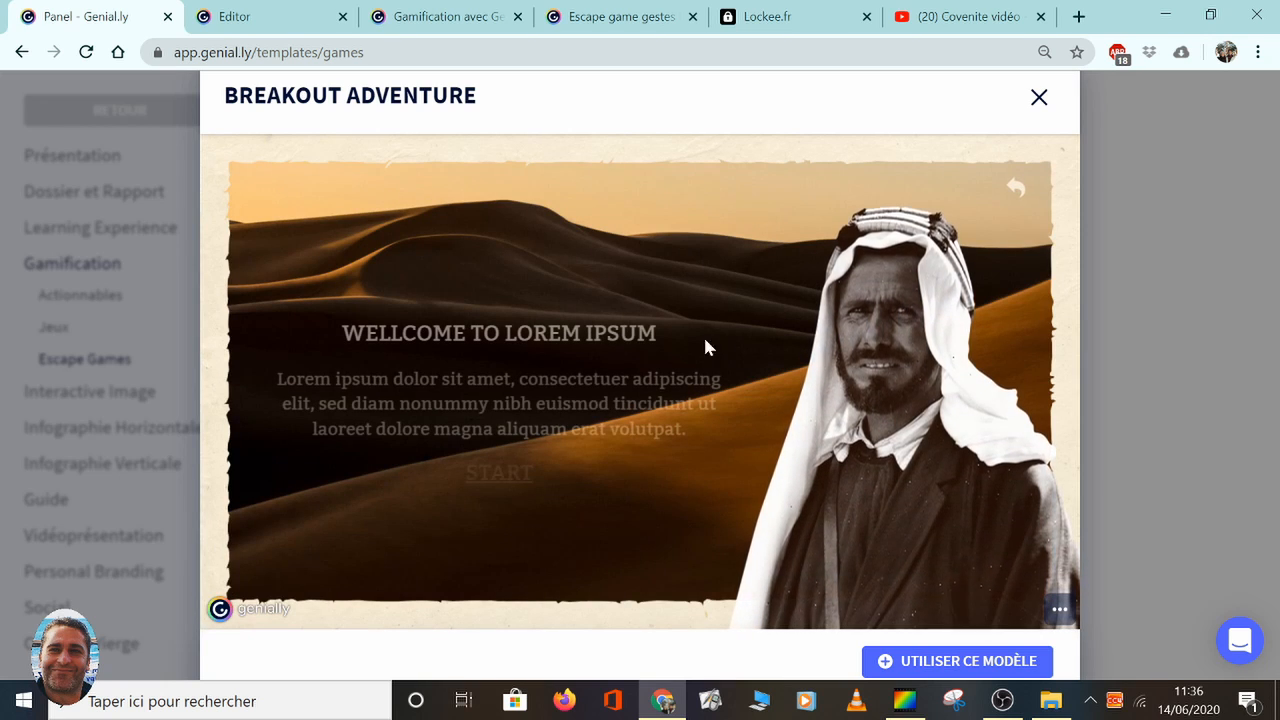
click(1012, 196)
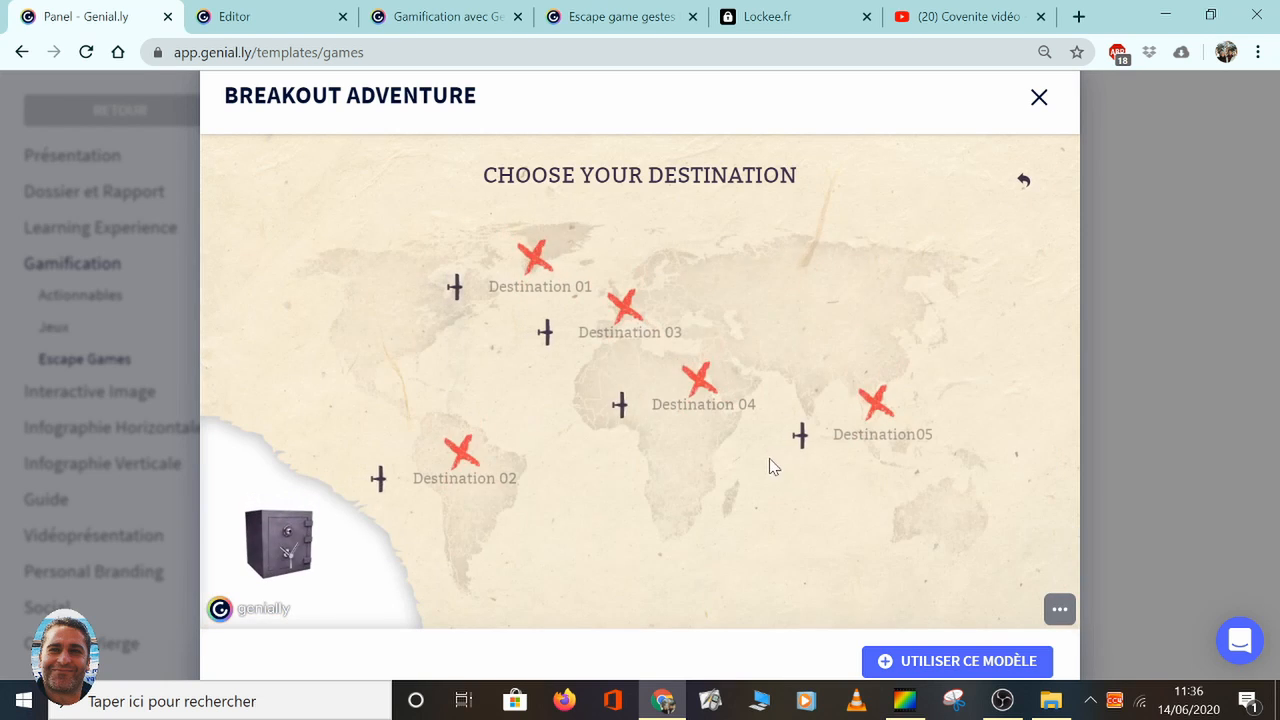
click(926, 662)
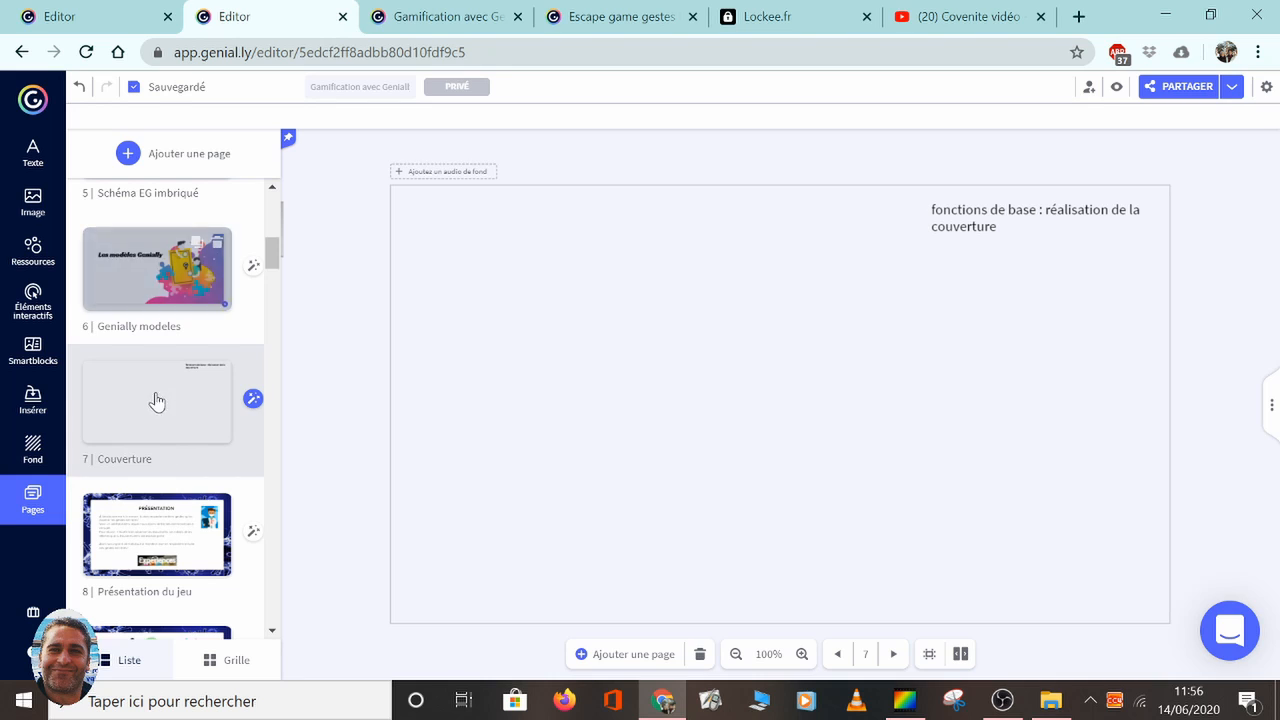
Step: On the Couverture page of the gamification presentation, examine the page-adding options: current template pages, Genially template categories and own creations
mouse_move(150, 408)
mouse_down()
mouse_move(140, 548)
mouse_move(160, 440)
mouse_move(150, 410)
mouse_up()
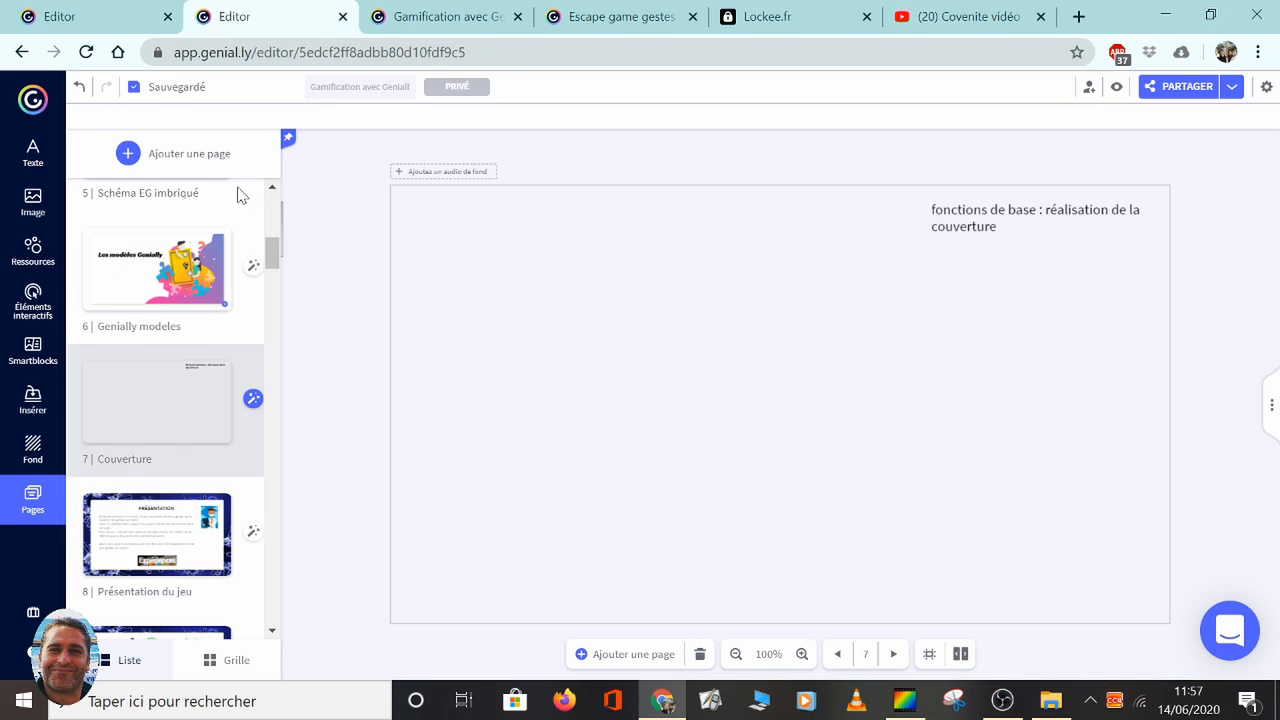
click(147, 157)
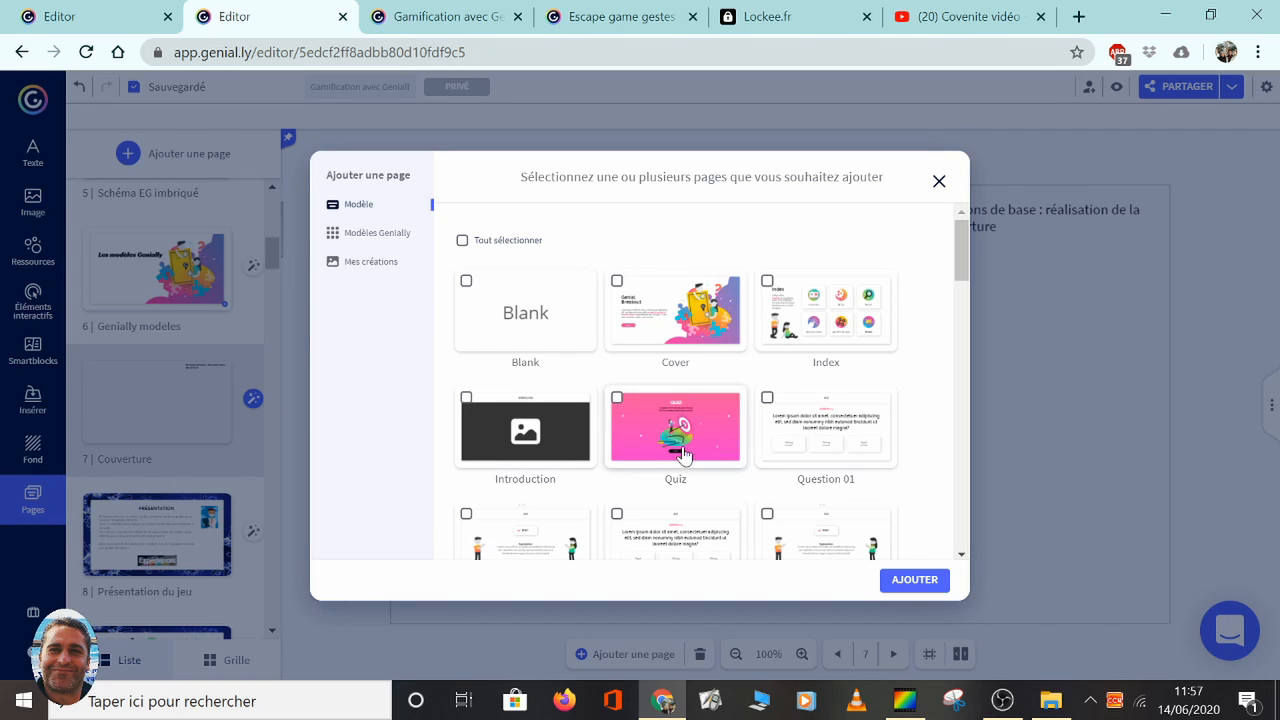
scroll(692, 465, down, 1)
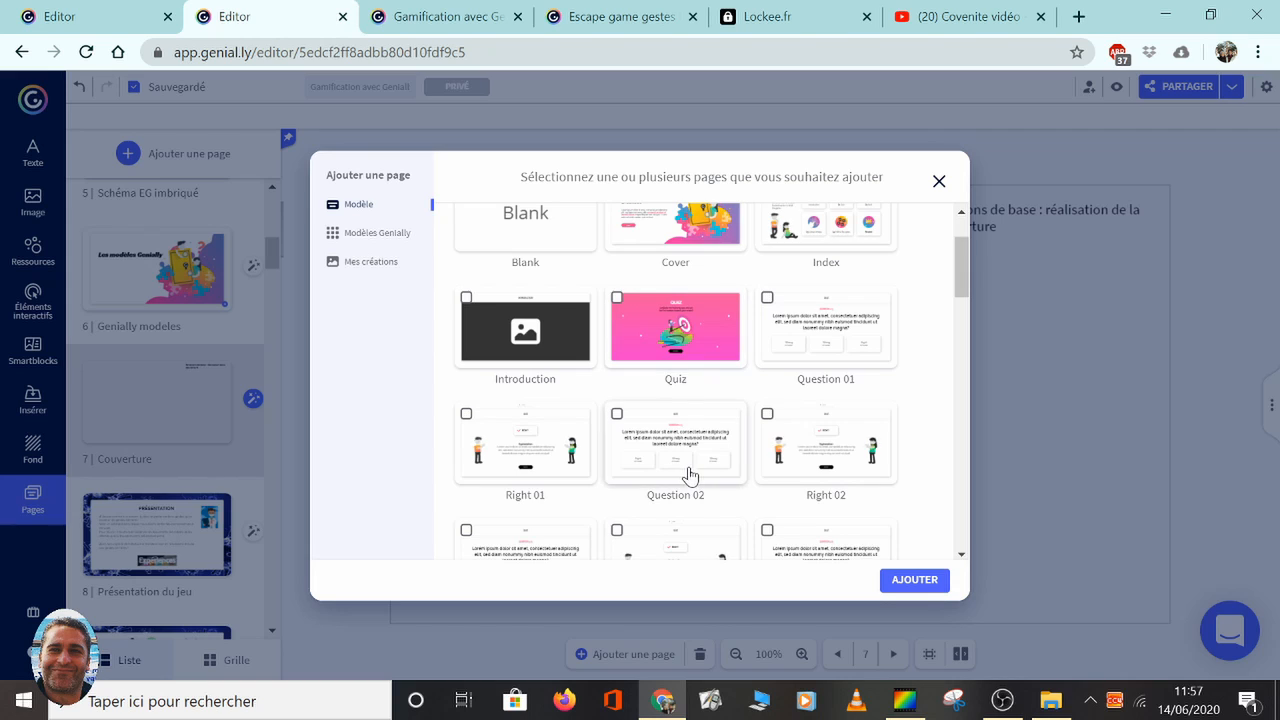
scroll(686, 472, up, 1)
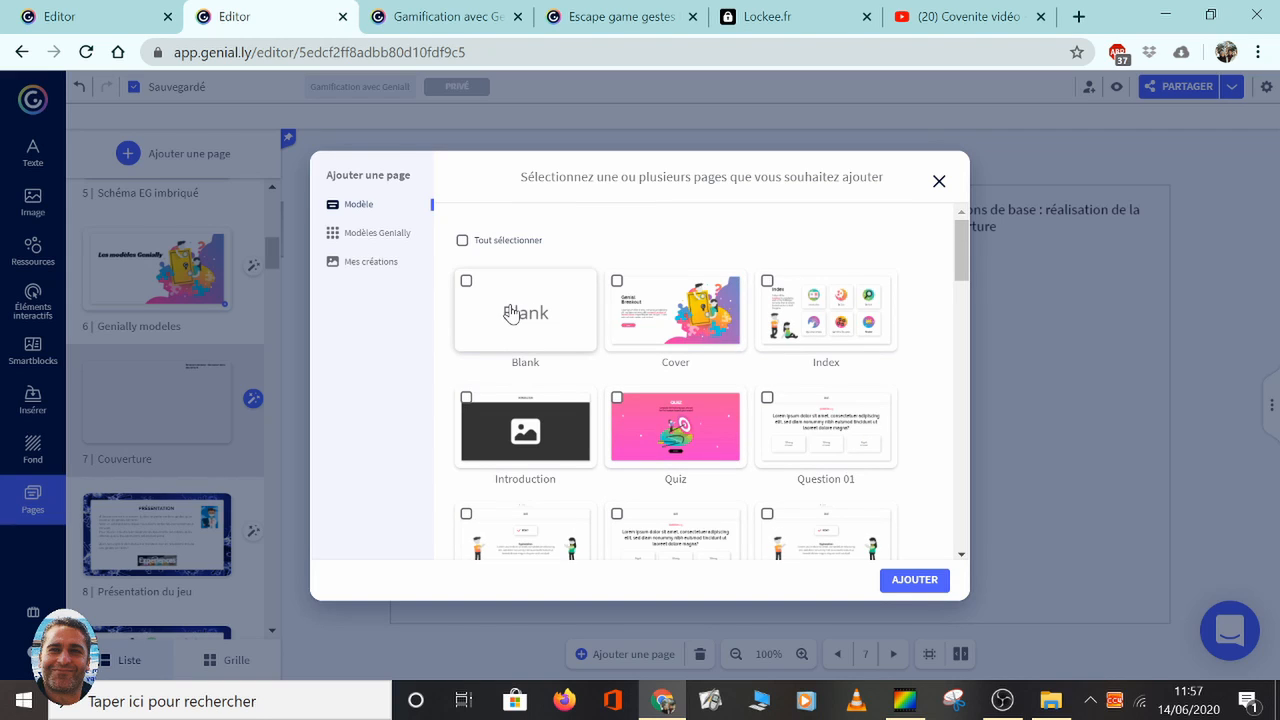
scroll(670, 440, down, 1)
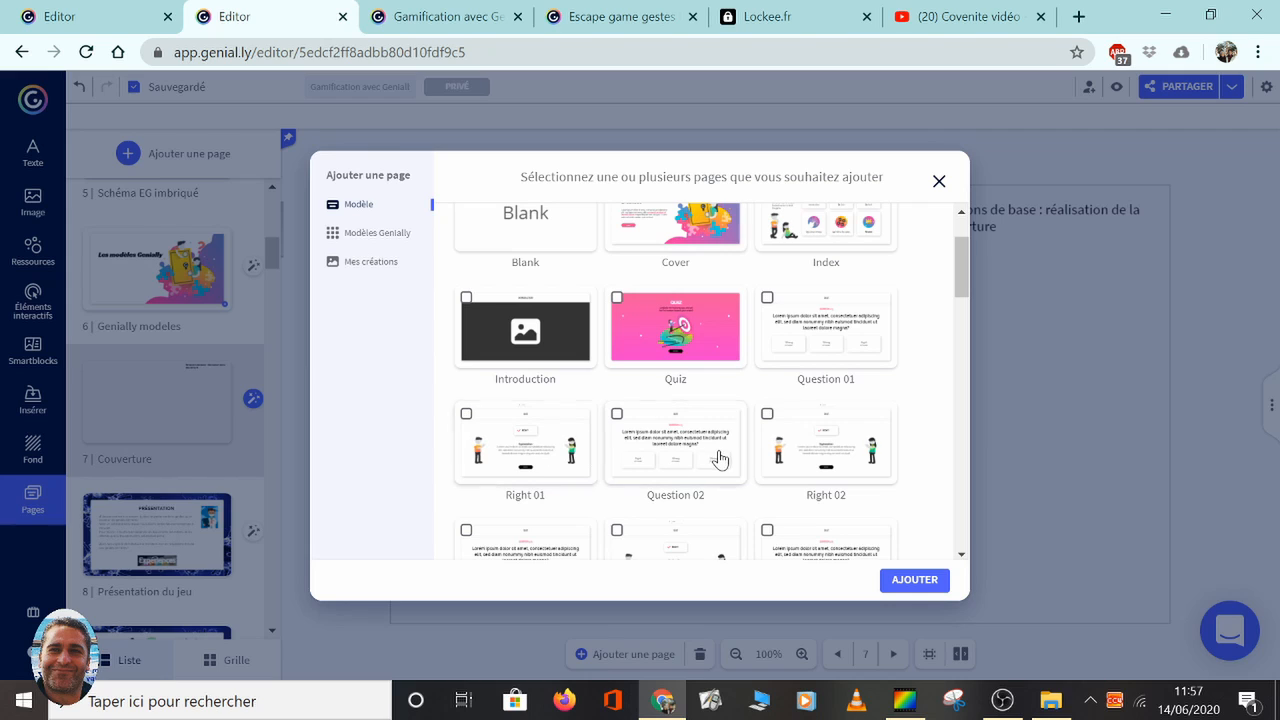
scroll(716, 462, down, 1)
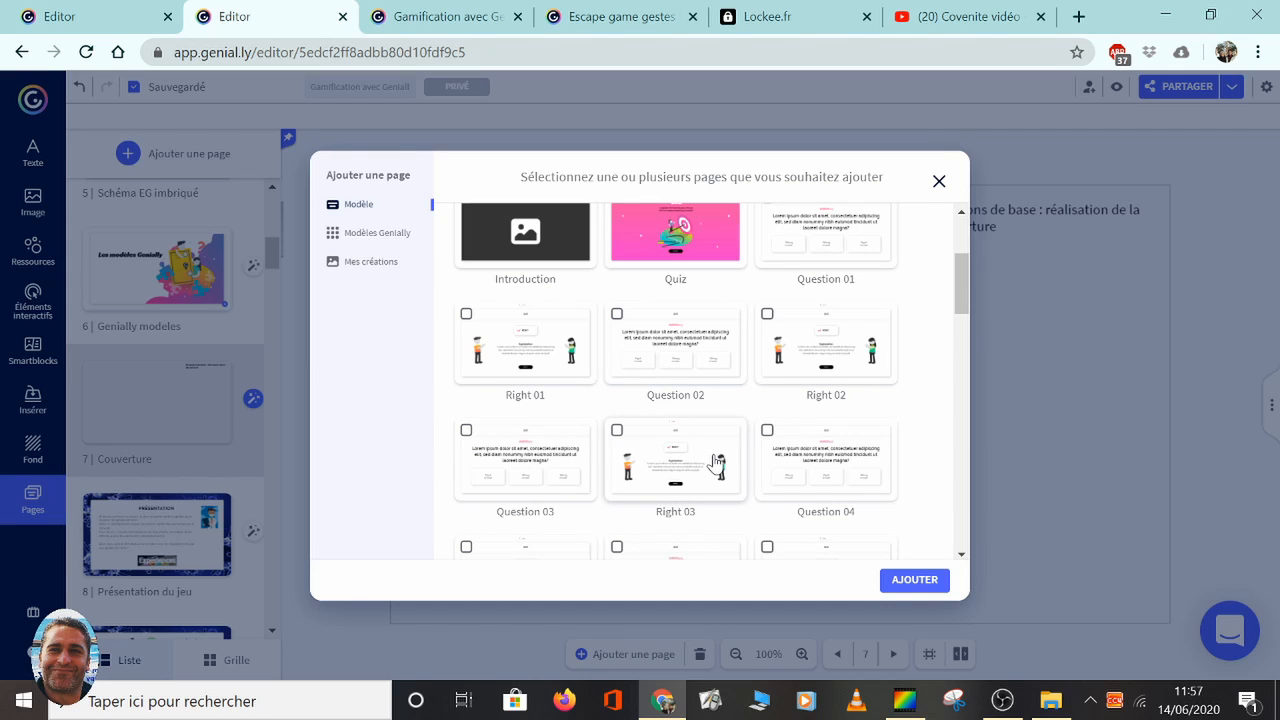
scroll(716, 462, down, 3)
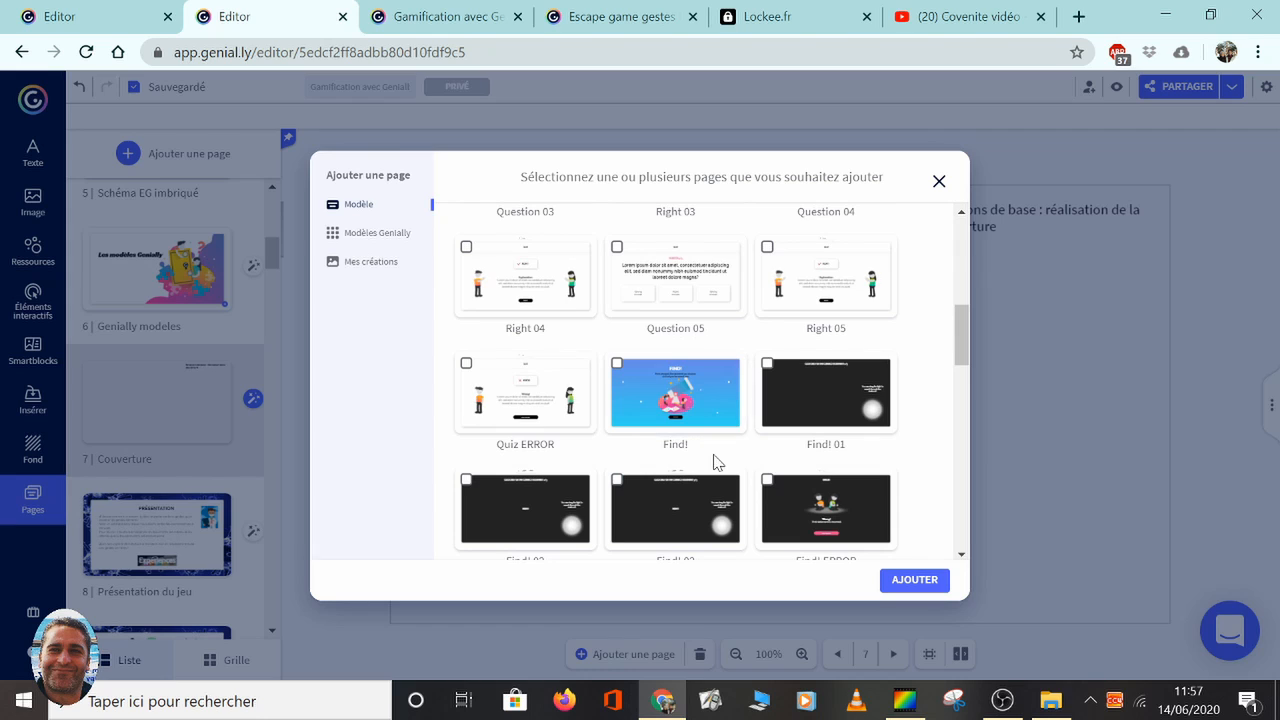
scroll(716, 462, down, 4)
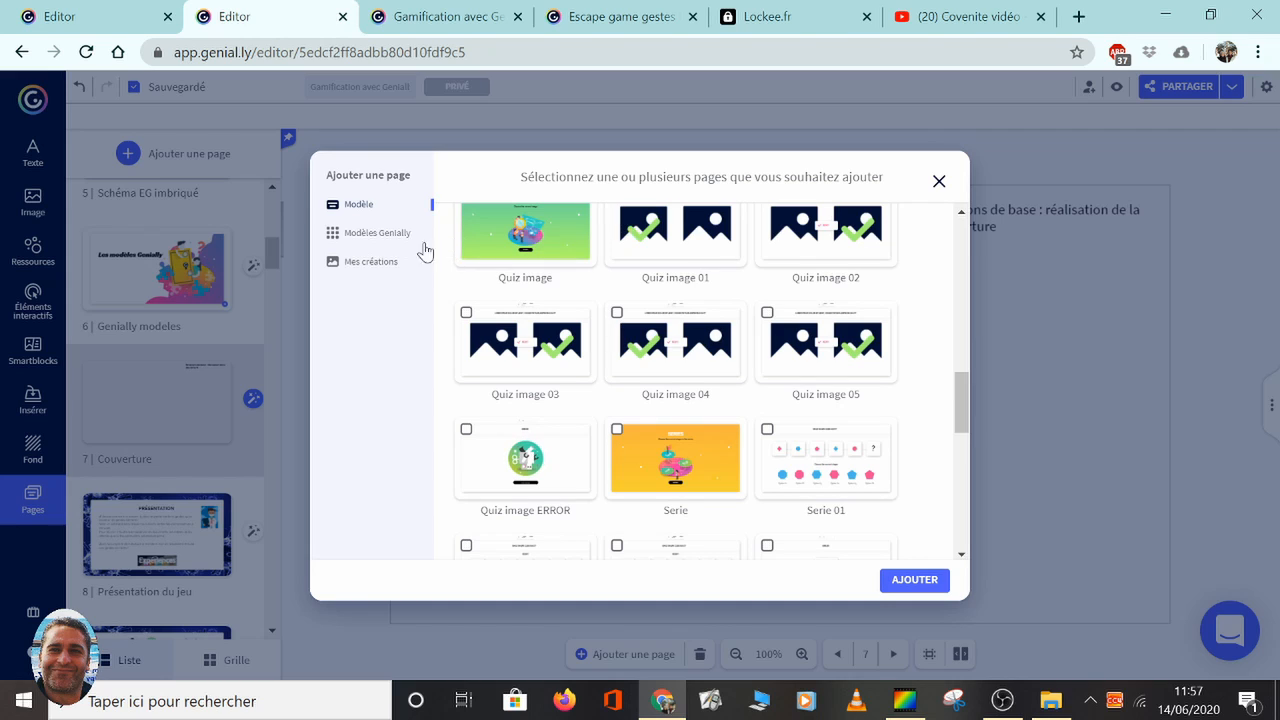
click(357, 236)
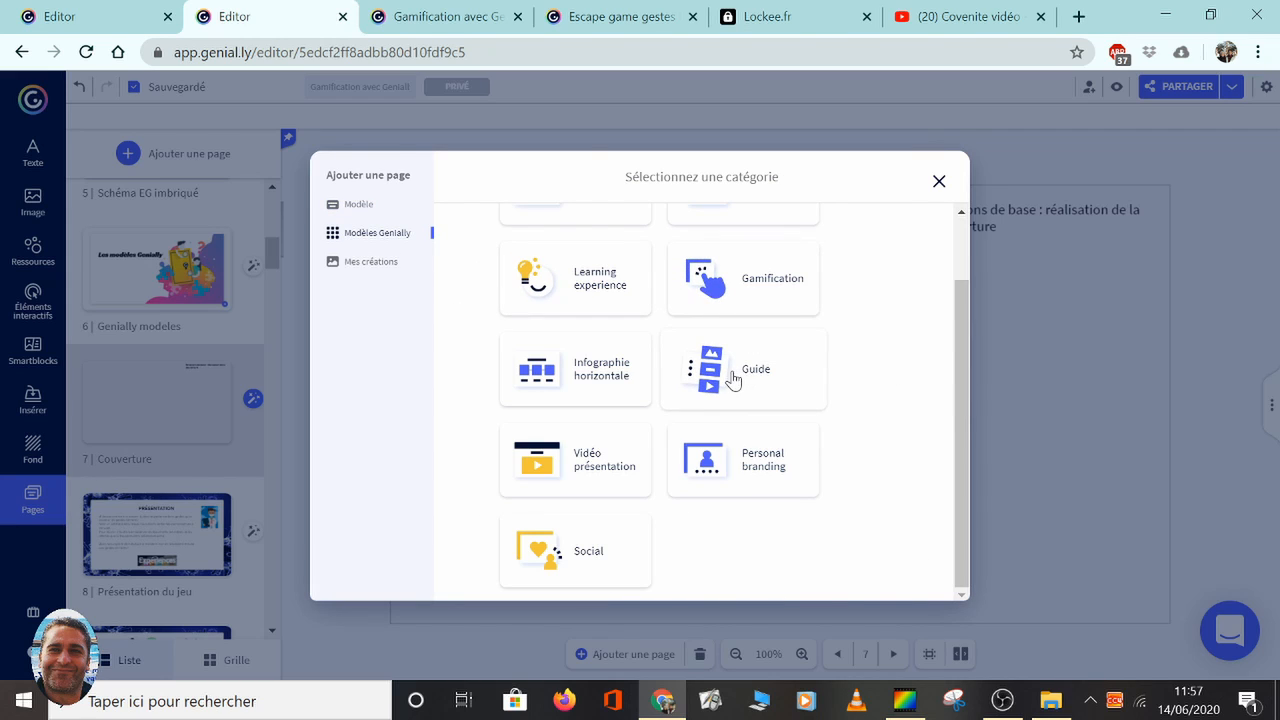
click(357, 266)
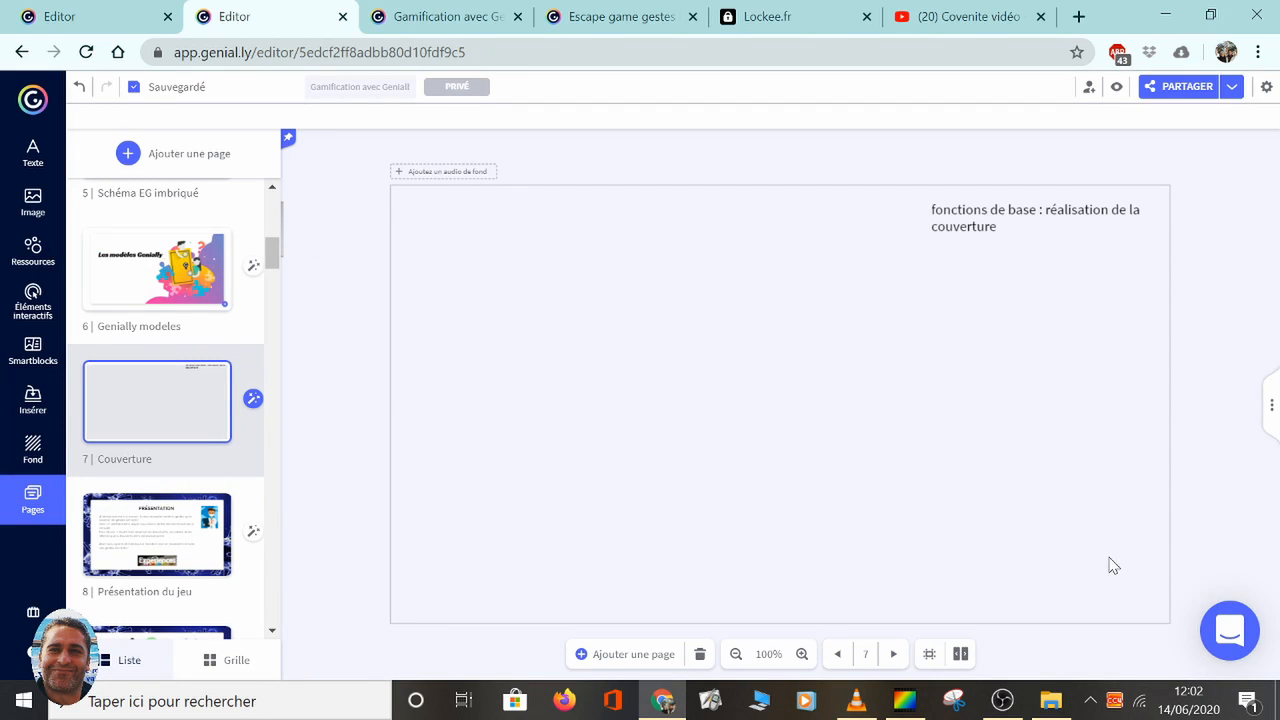
Step: Review the editing-area sizes and transition styles, and set the presentation's navigation mode to Microsite
click(929, 654)
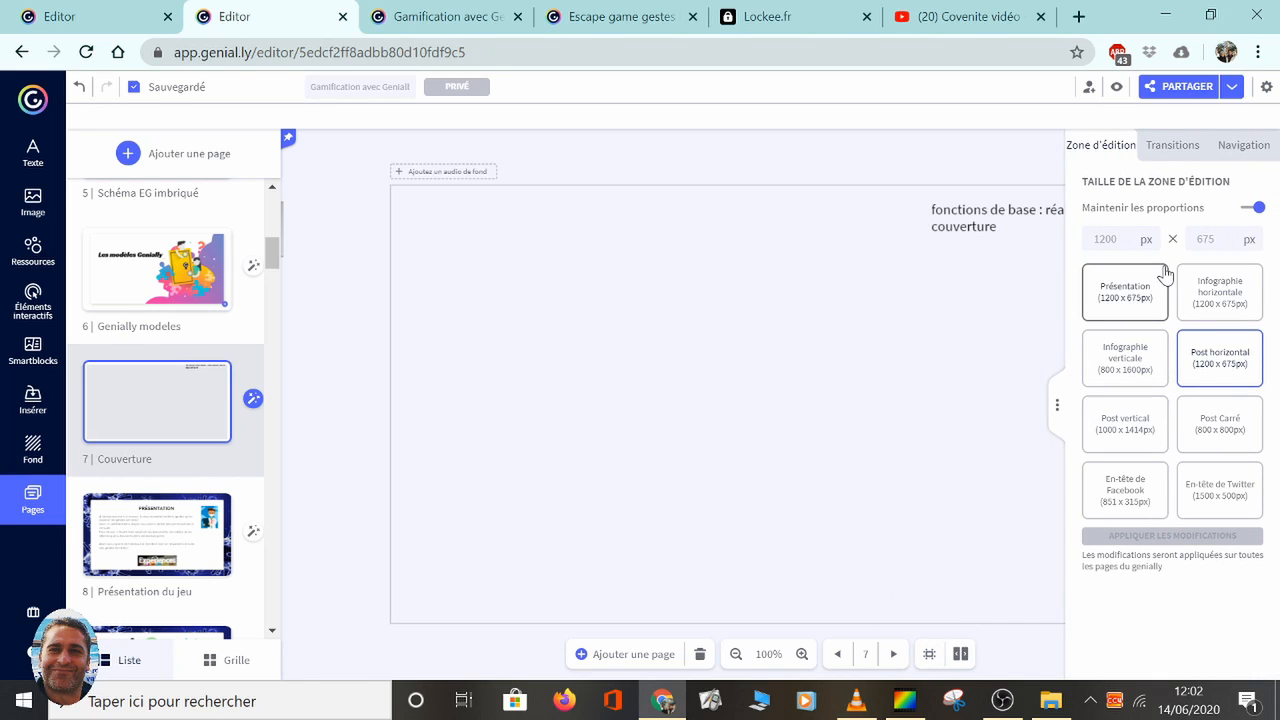
click(1172, 147)
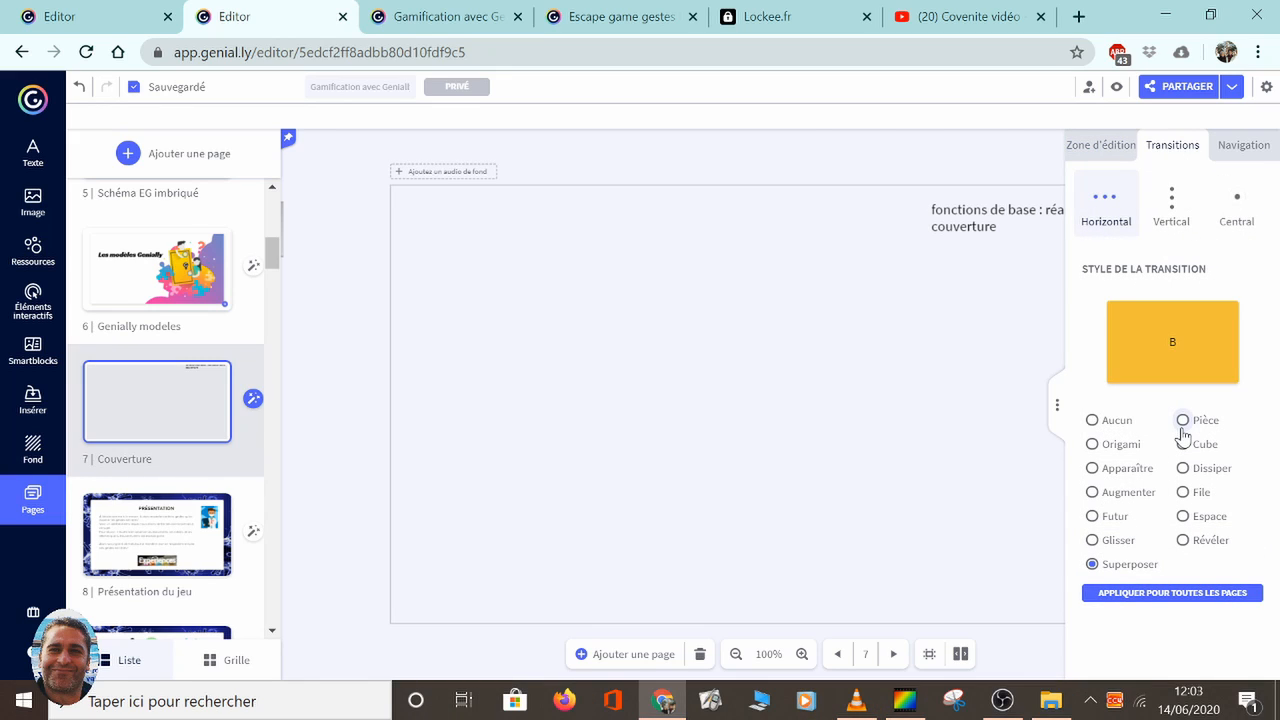
click(1250, 148)
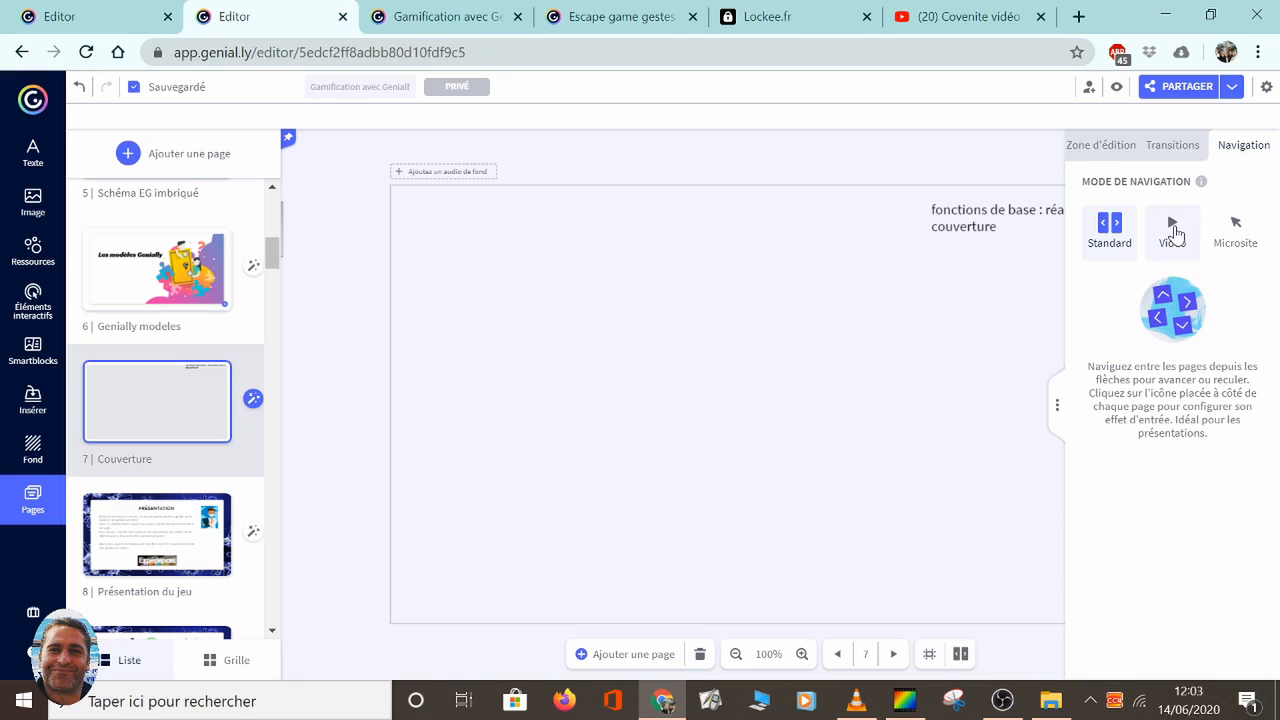
click(1174, 228)
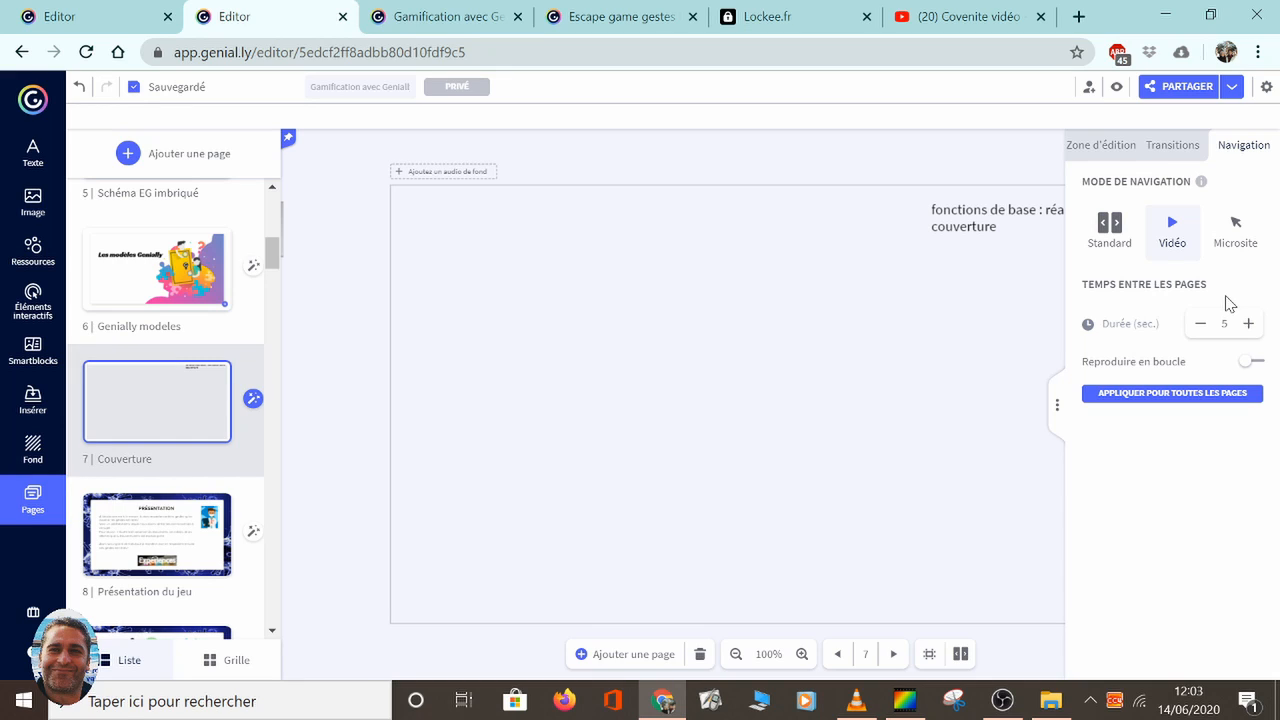
click(1238, 230)
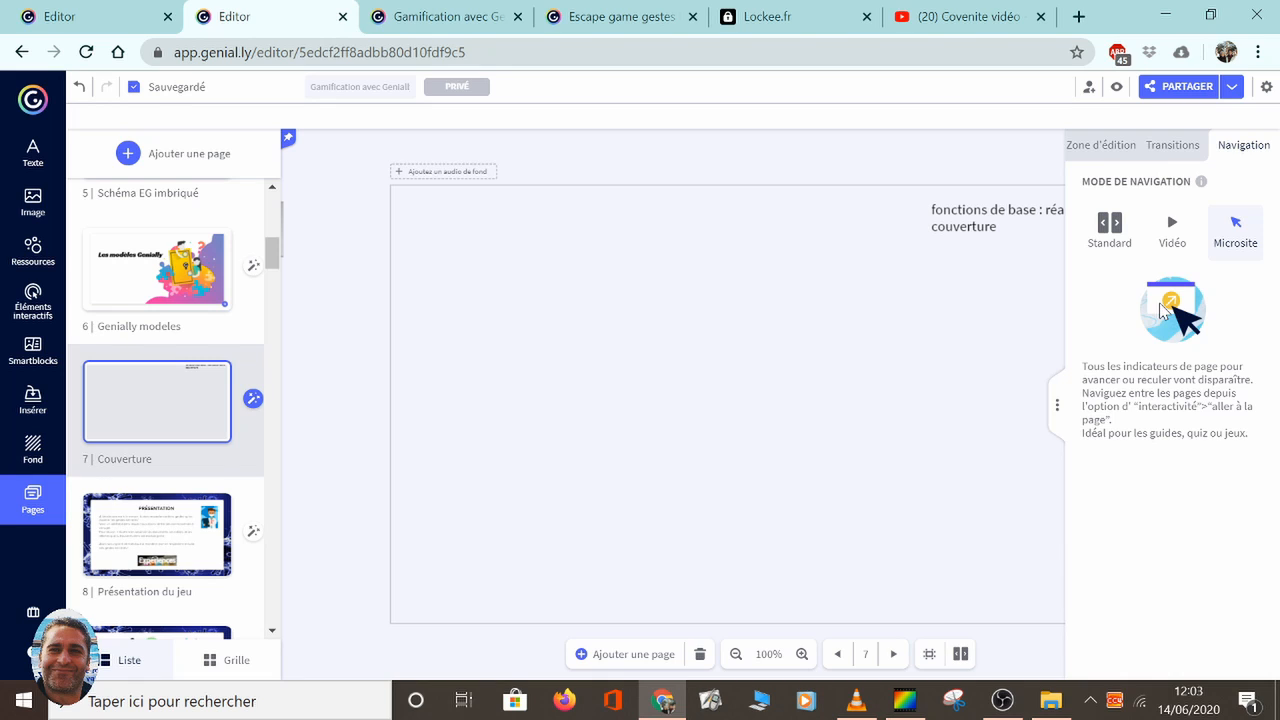
click(995, 284)
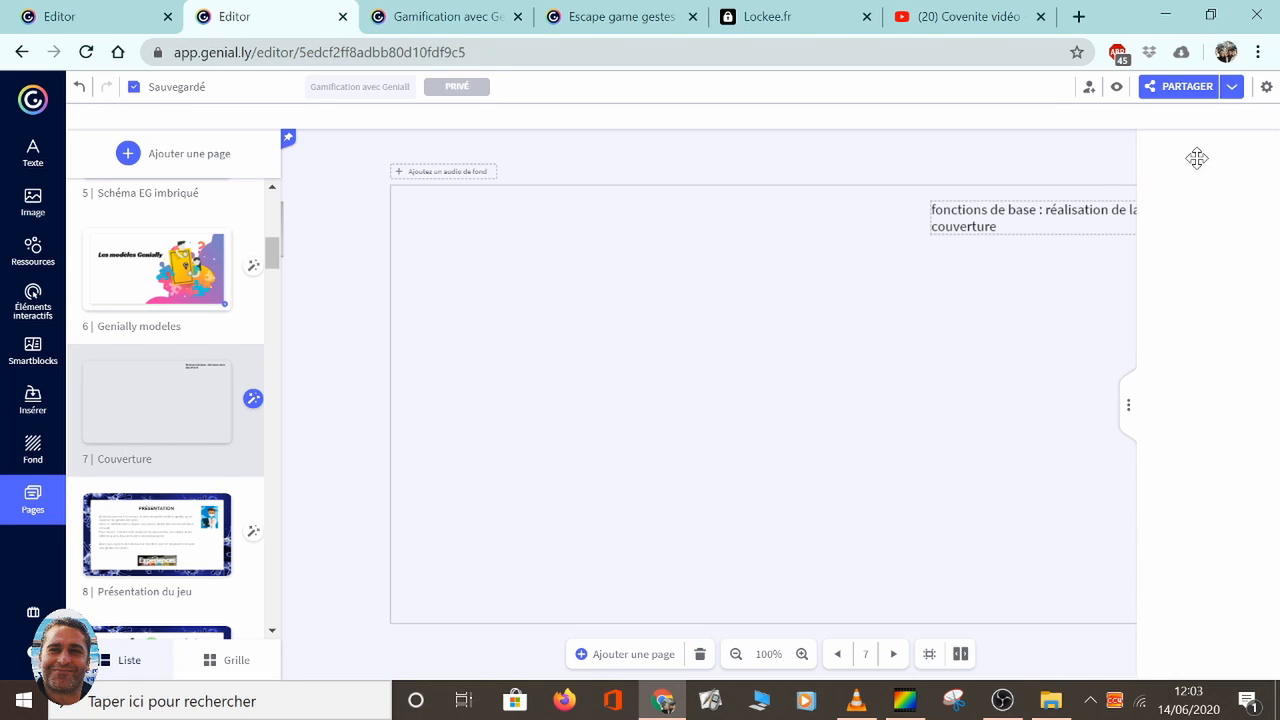
Step: Review the display options and the designer mode option in the genially's settings
click(1267, 89)
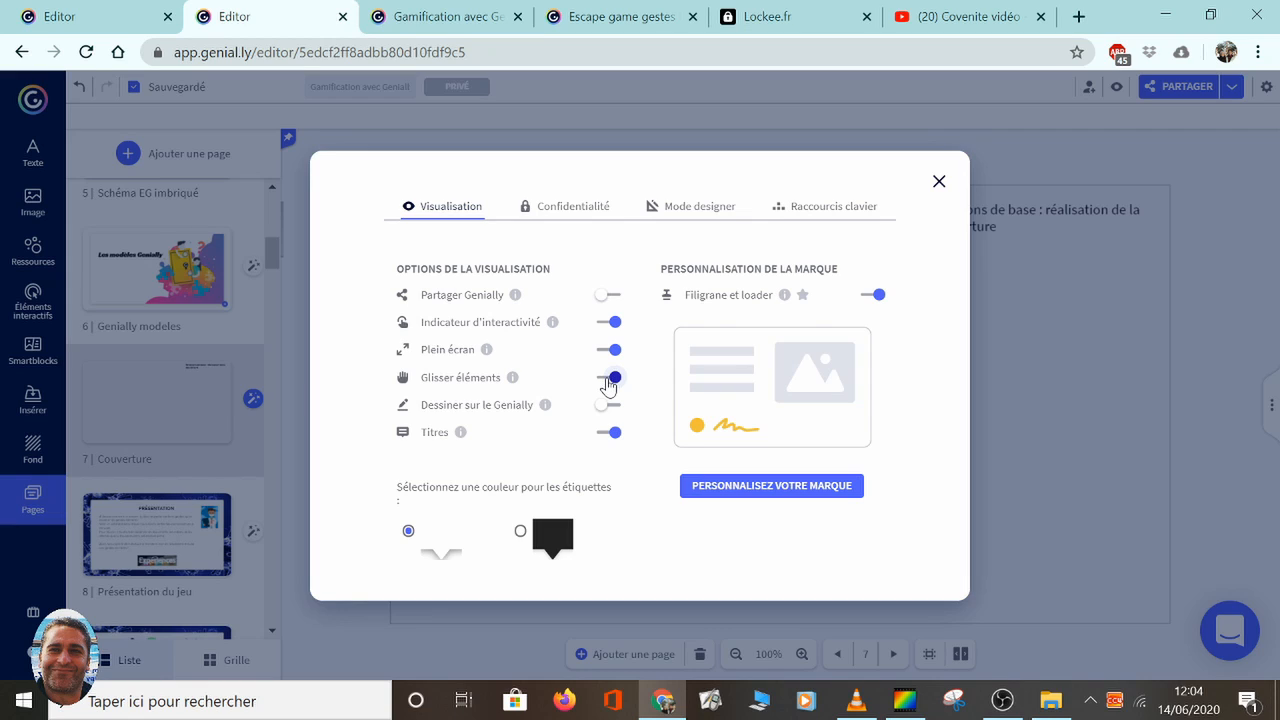
click(704, 212)
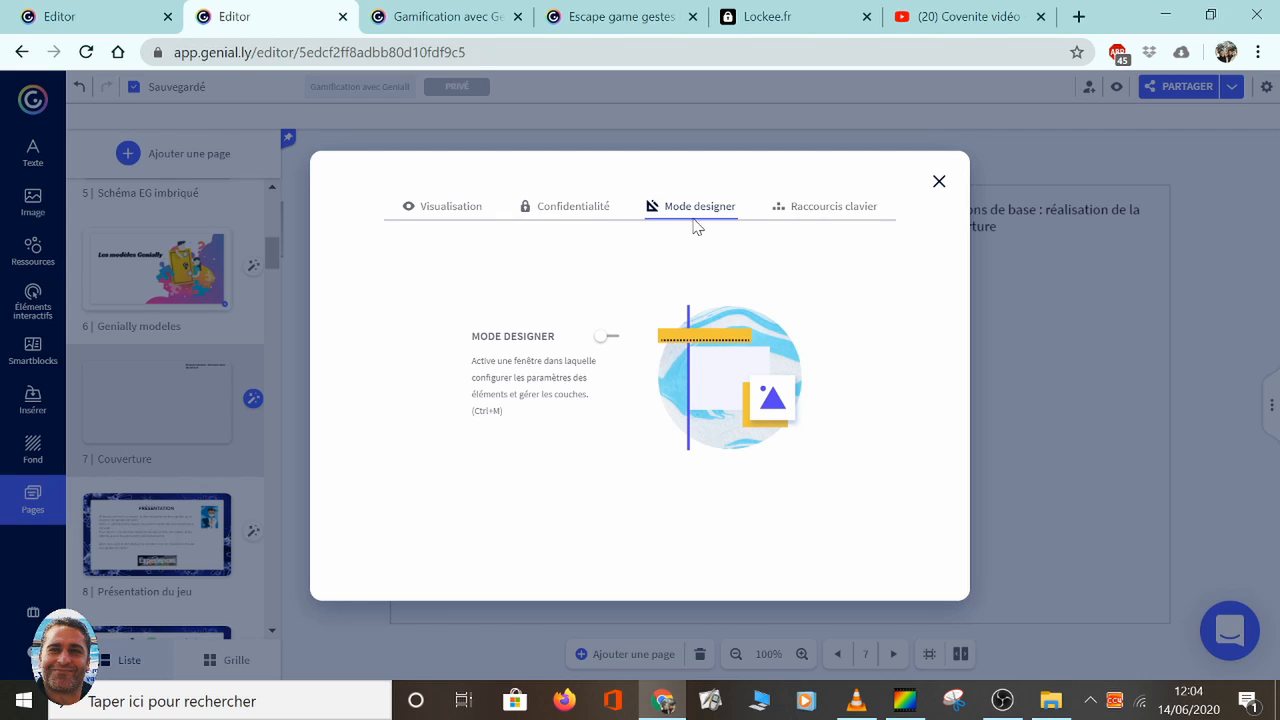
click(939, 184)
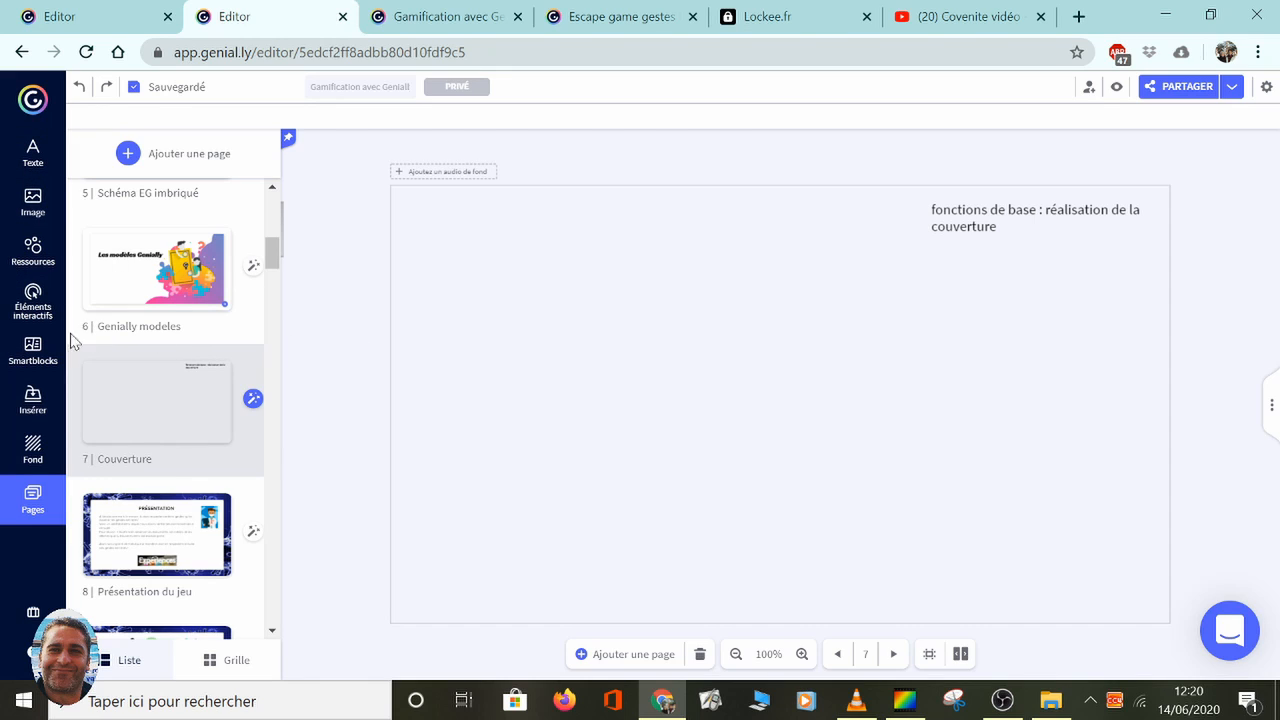
Step: Set the Couverture page's background to the red animation with glowing sparks from the gallery's Animation category
click(33, 452)
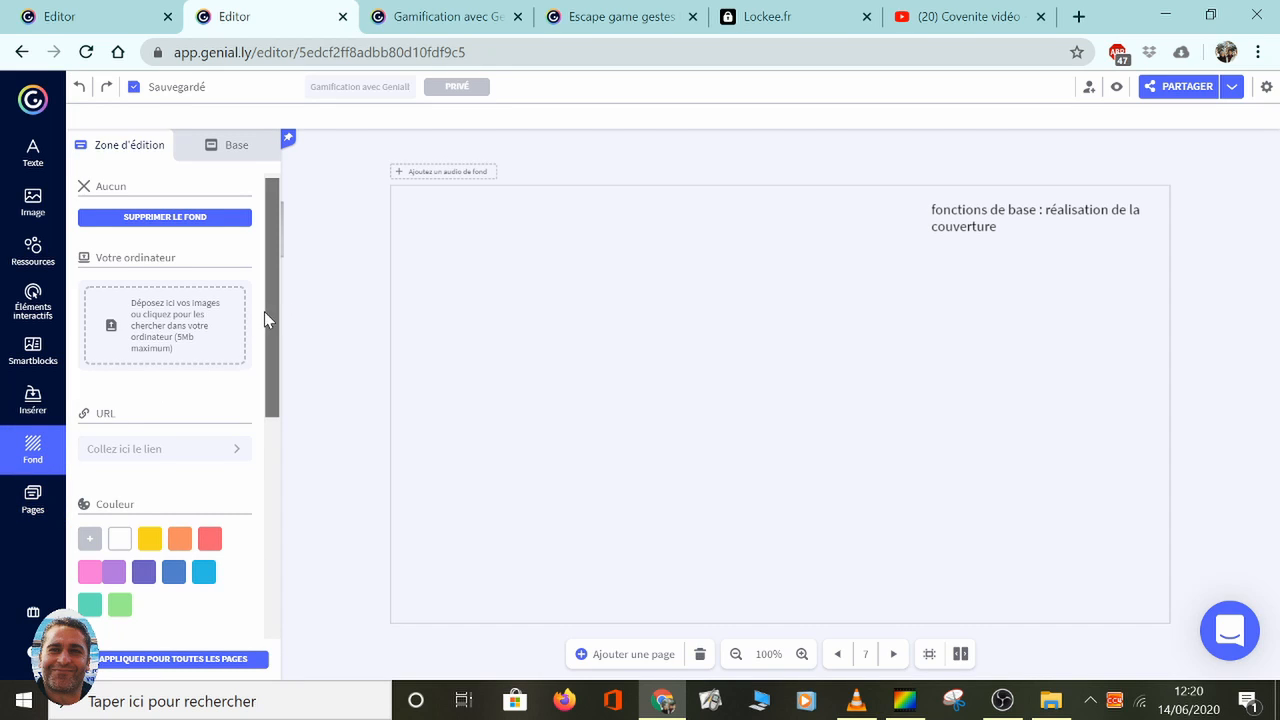
drag(264, 311, 265, 446)
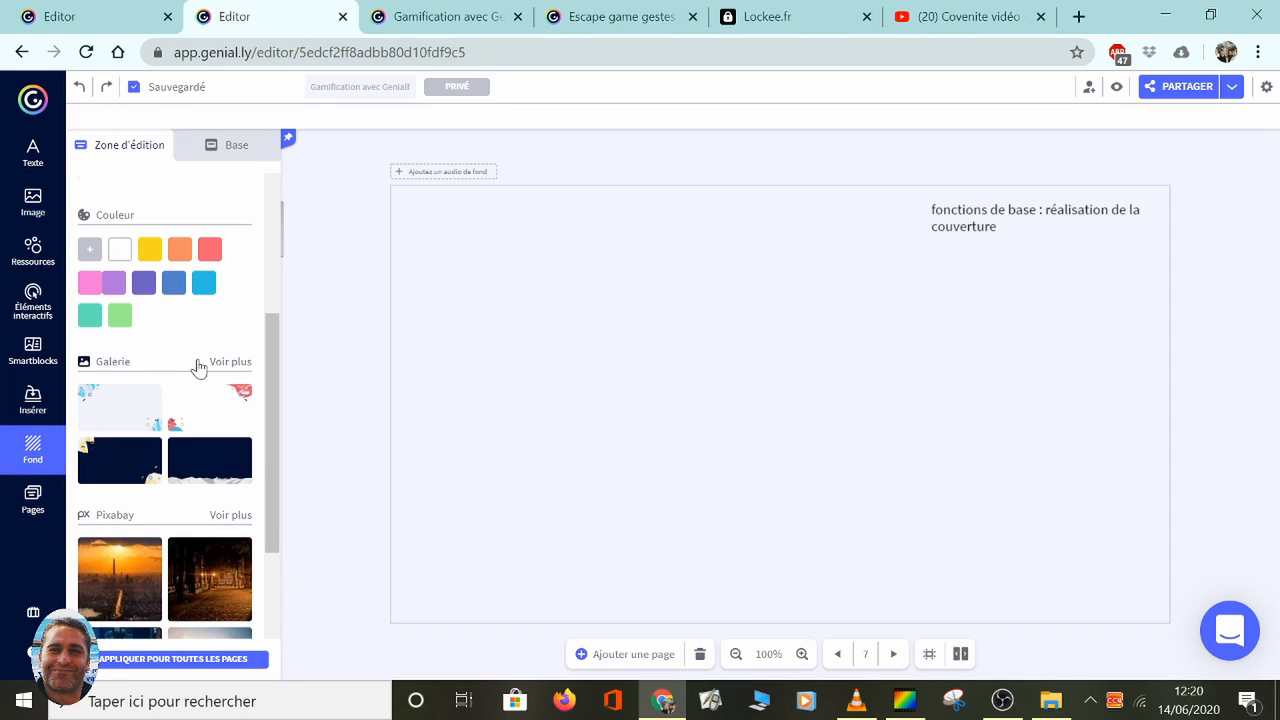
click(218, 362)
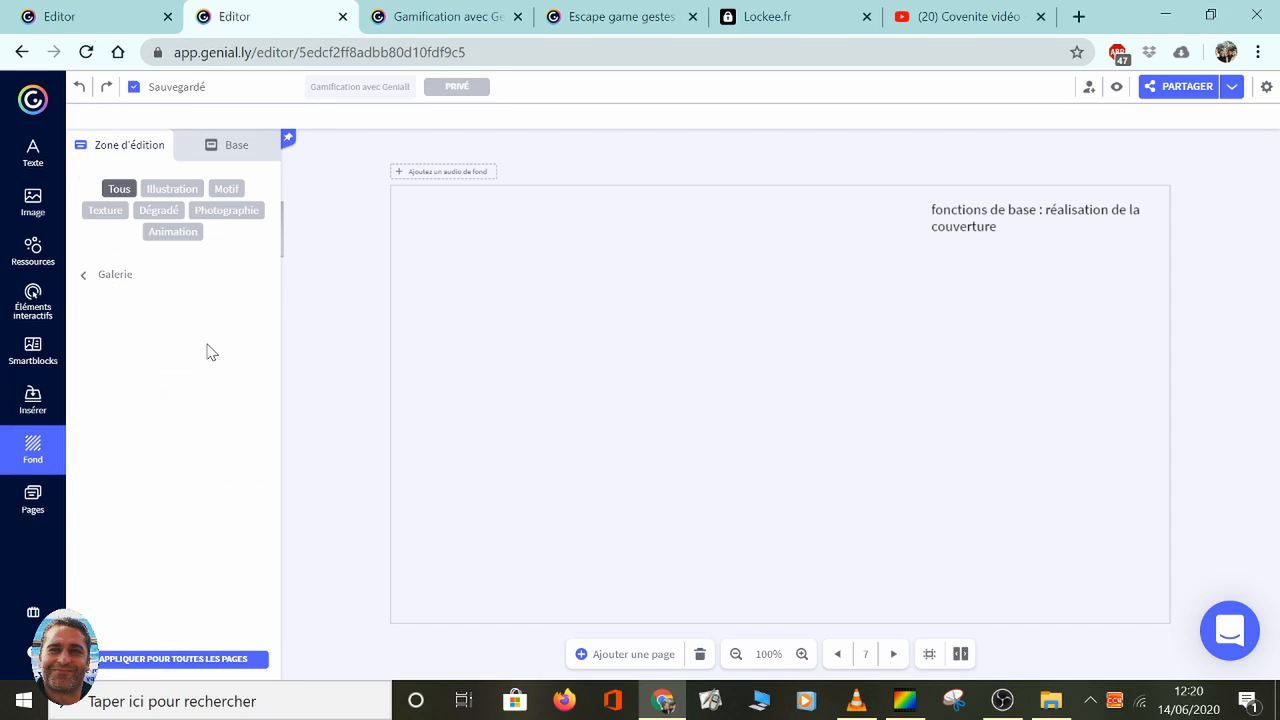
click(172, 233)
click(124, 318)
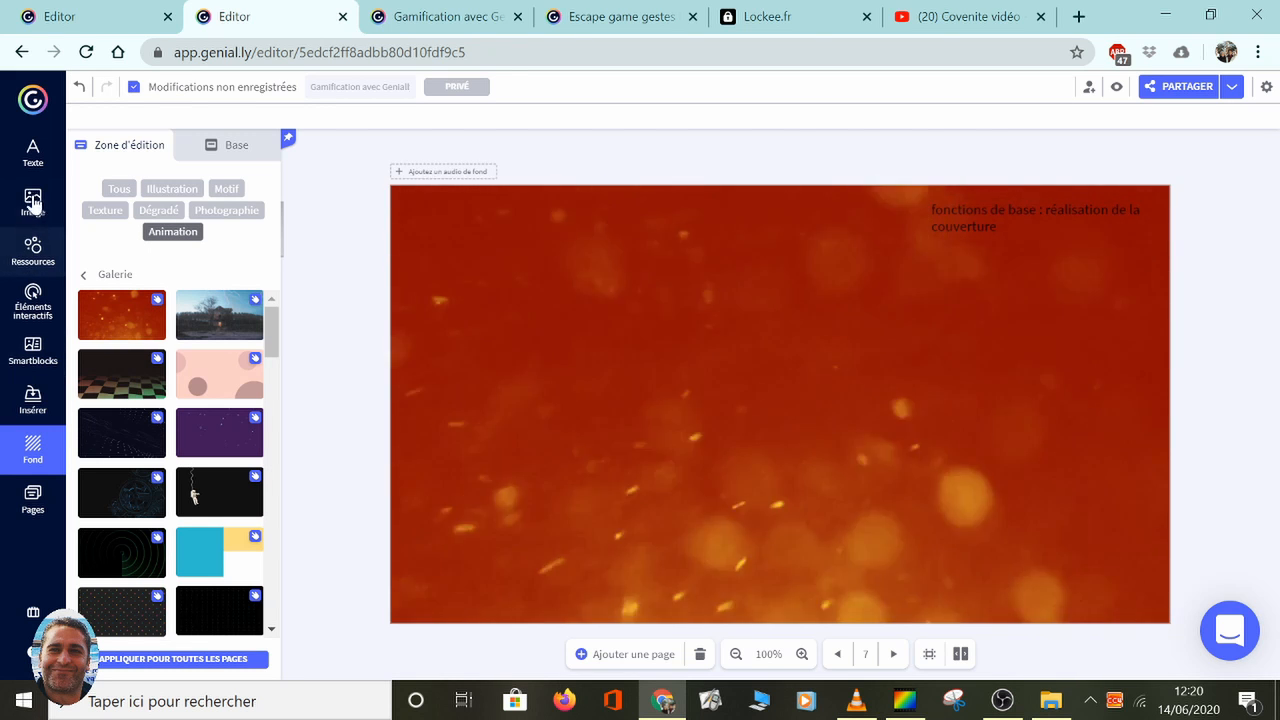
Step: Add the "Write an amazing title here!" text preset to the cover page and replace its title with "COVENITE"
click(34, 156)
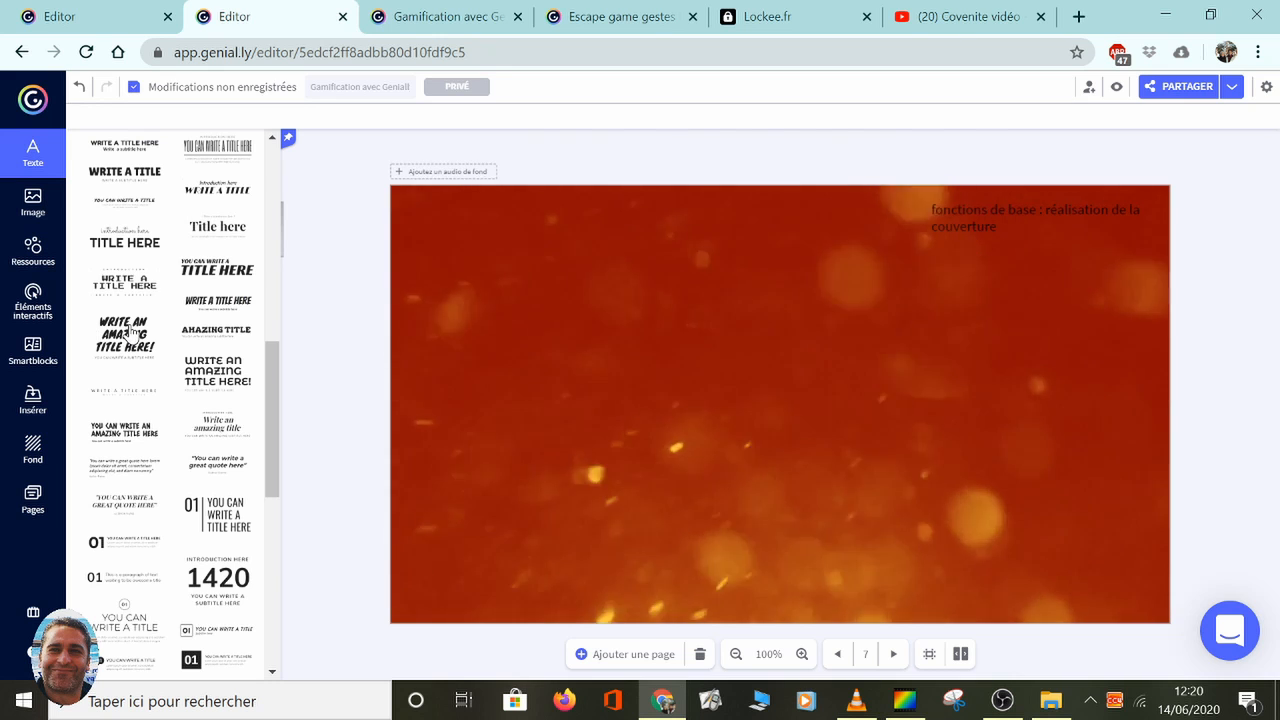
click(128, 332)
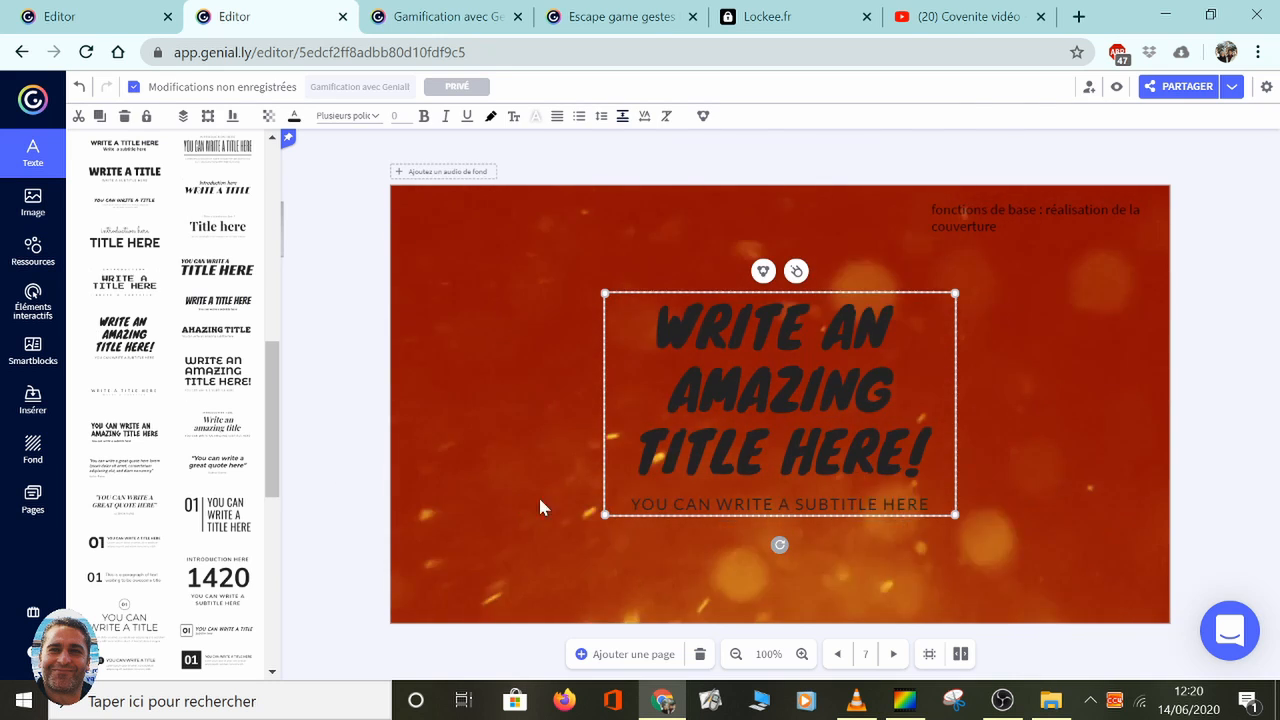
double_click(694, 460)
drag(694, 460, 925, 460)
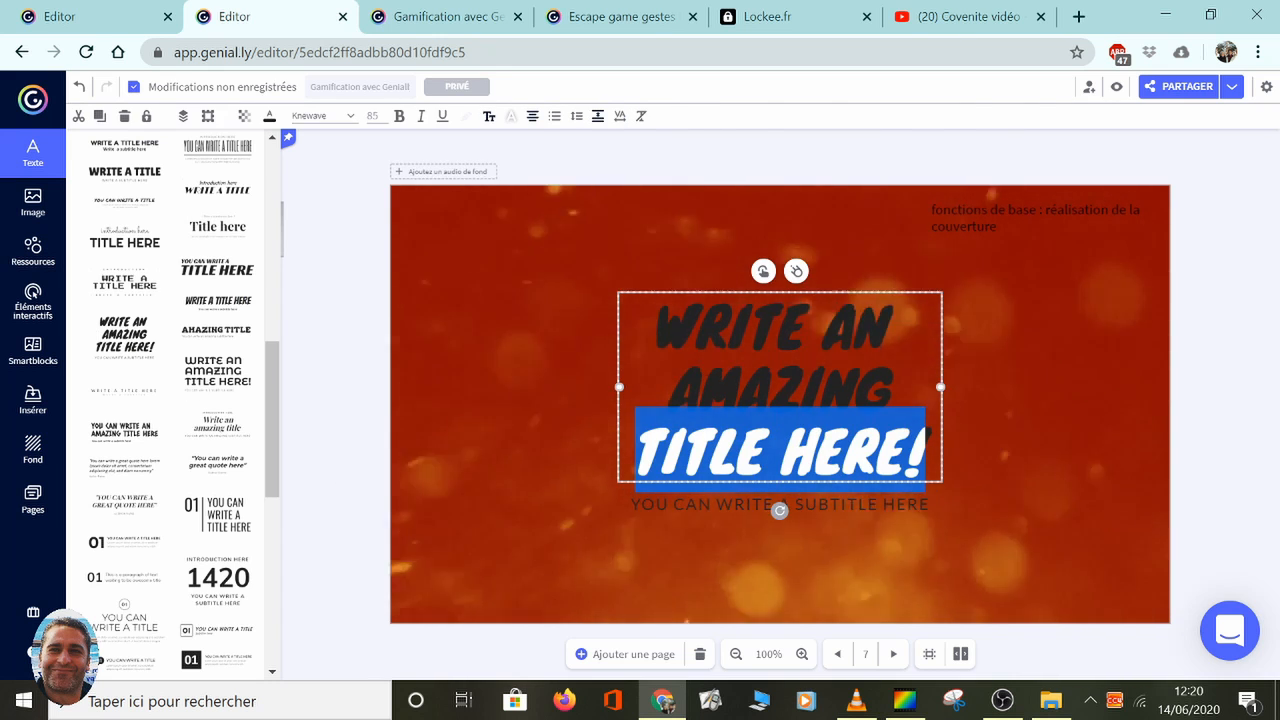
key(ctrl+a)
text(C)
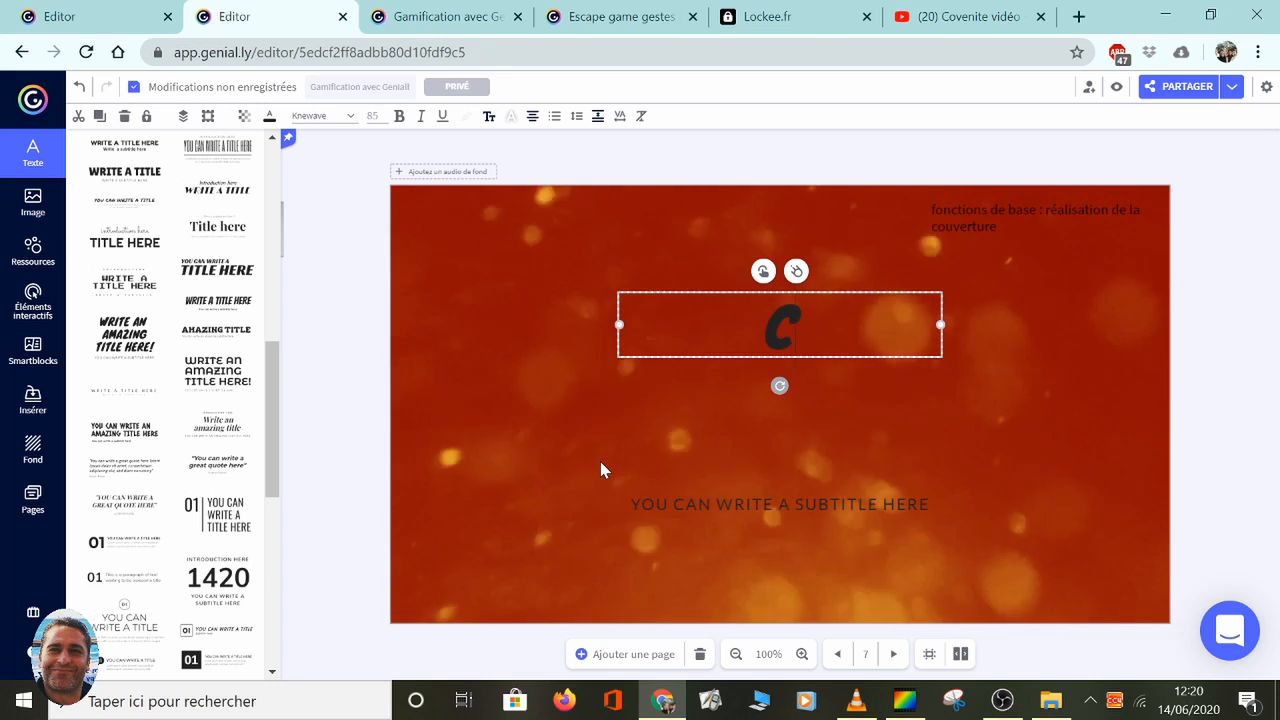
text(OVE)
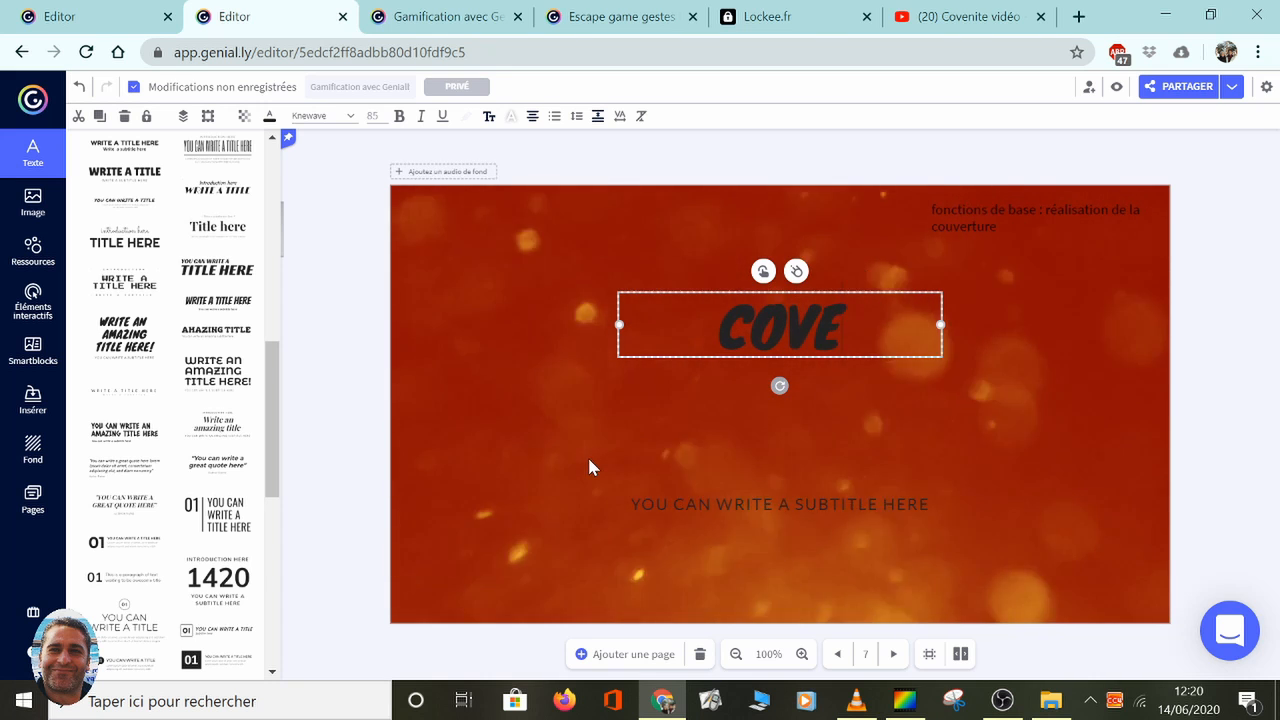
text(NITE)
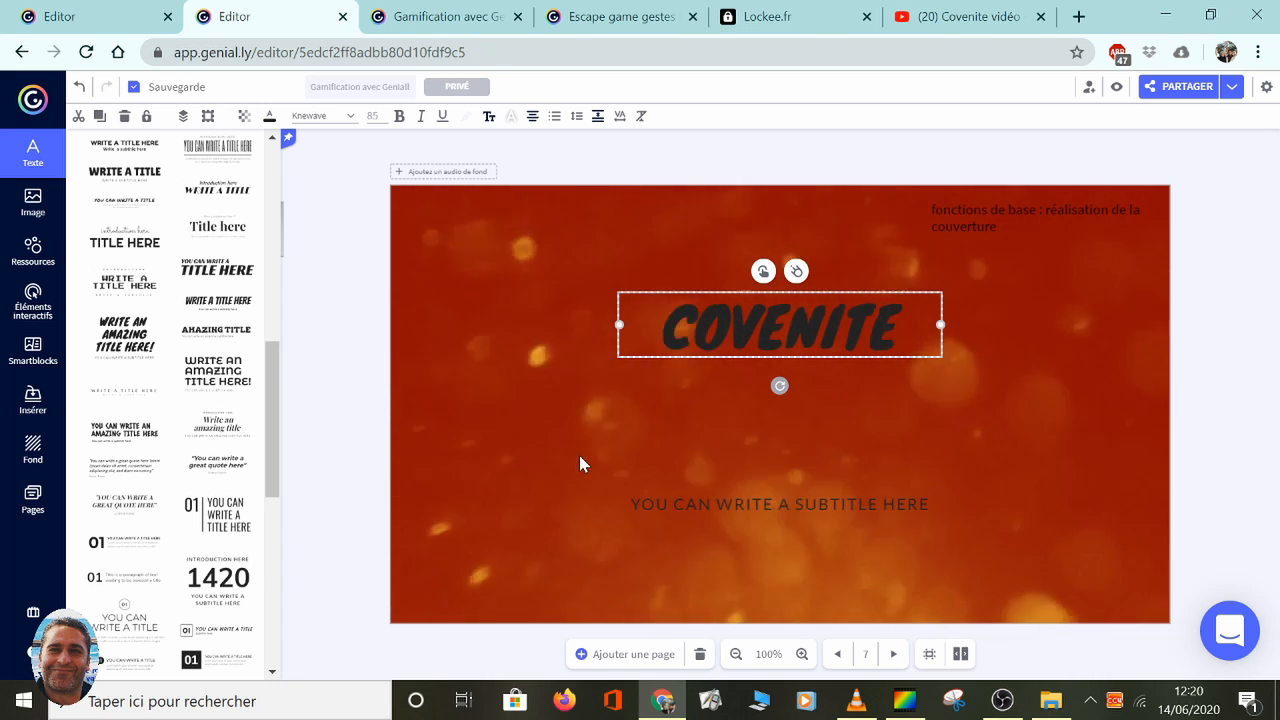
Step: Change the text colour of the COVENITE title to white
double_click(811, 340)
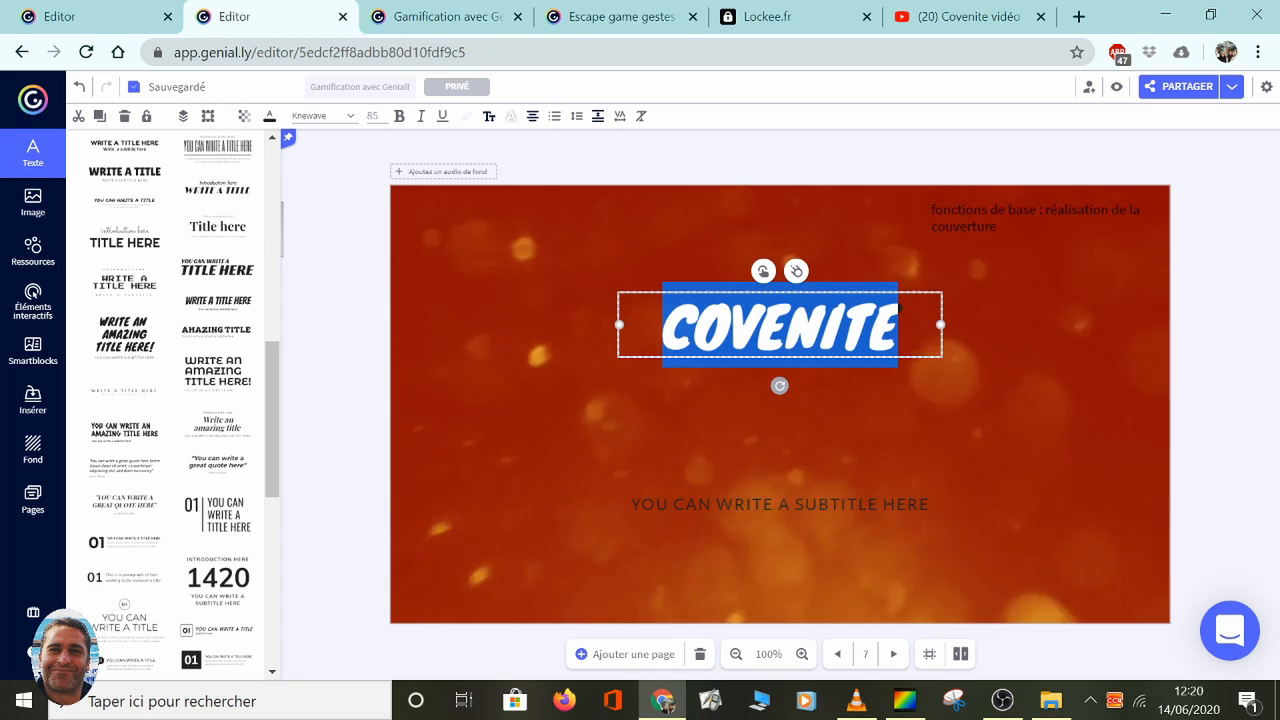
click(269, 116)
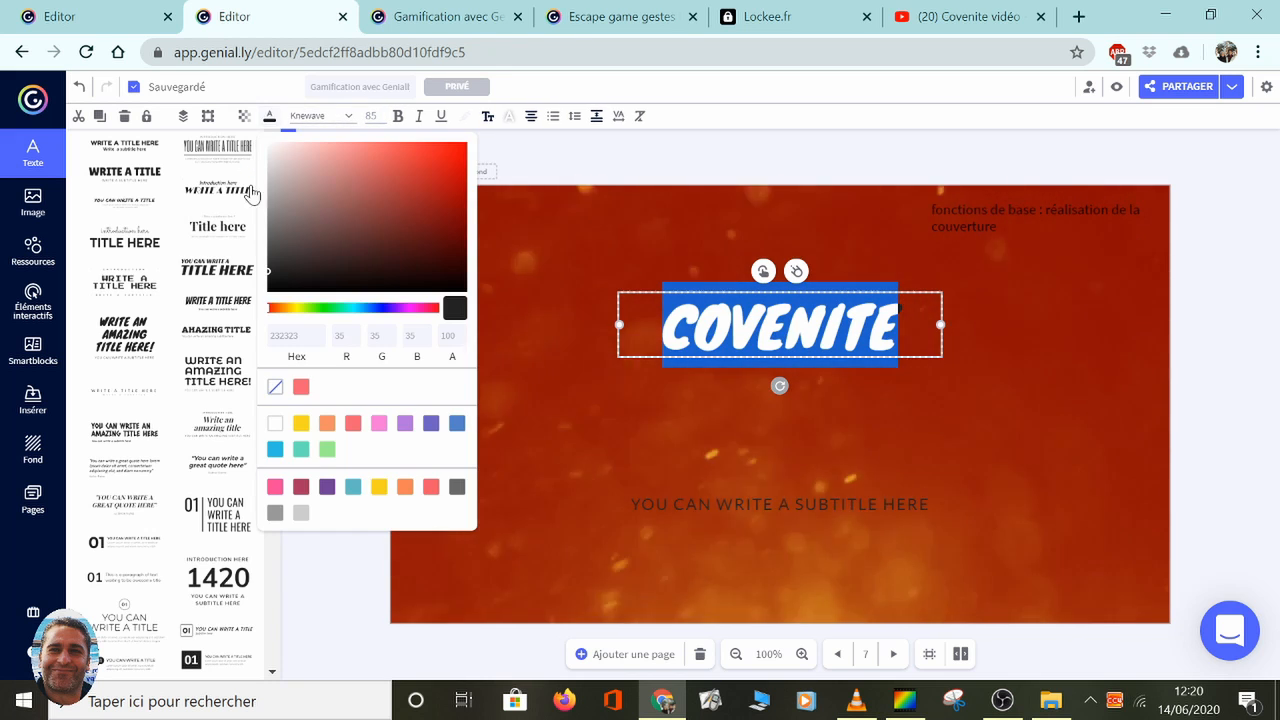
click(275, 424)
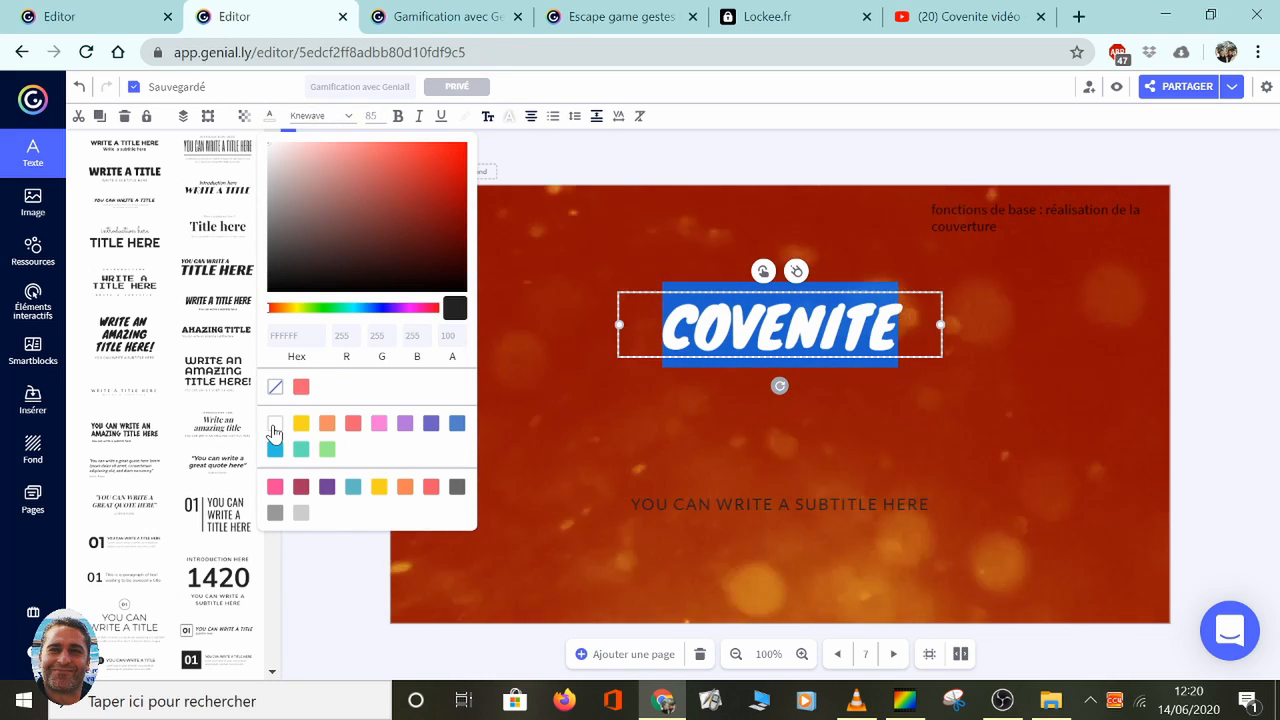
click(635, 423)
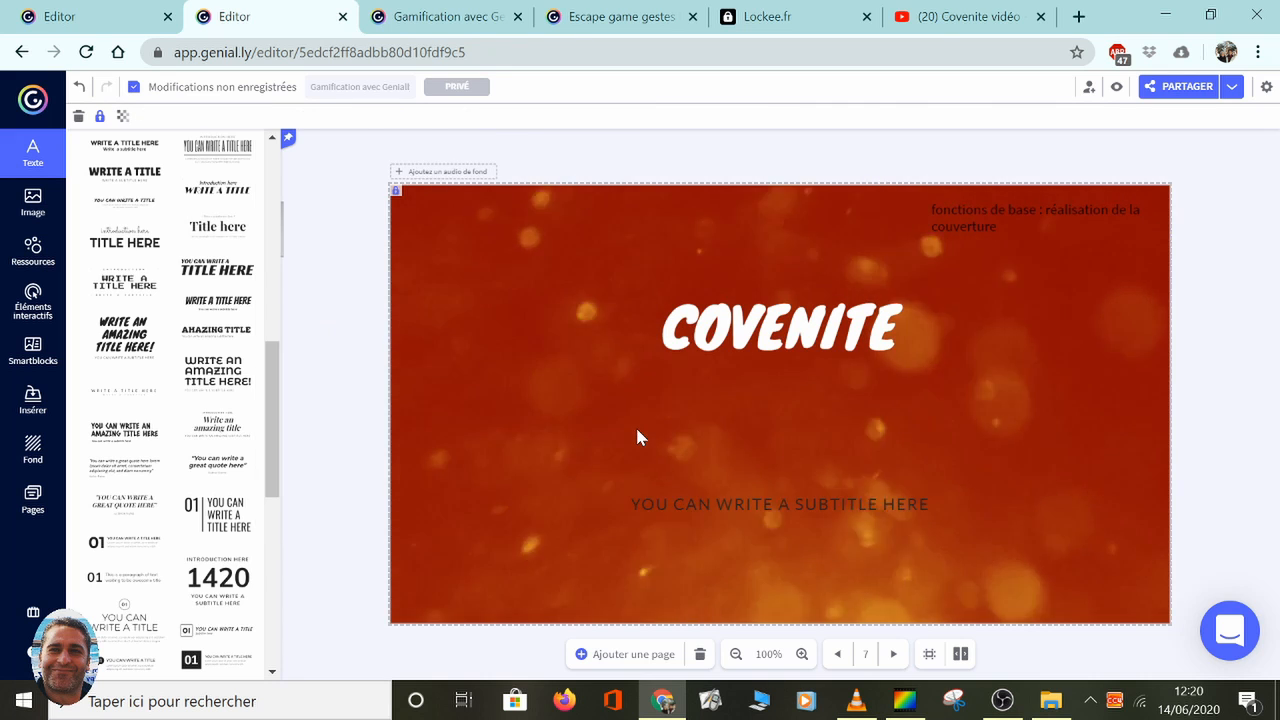
Step: Delete the "YOU CAN WRITE A SUBTITLE HERE" subtitle from the cover page
click(704, 510)
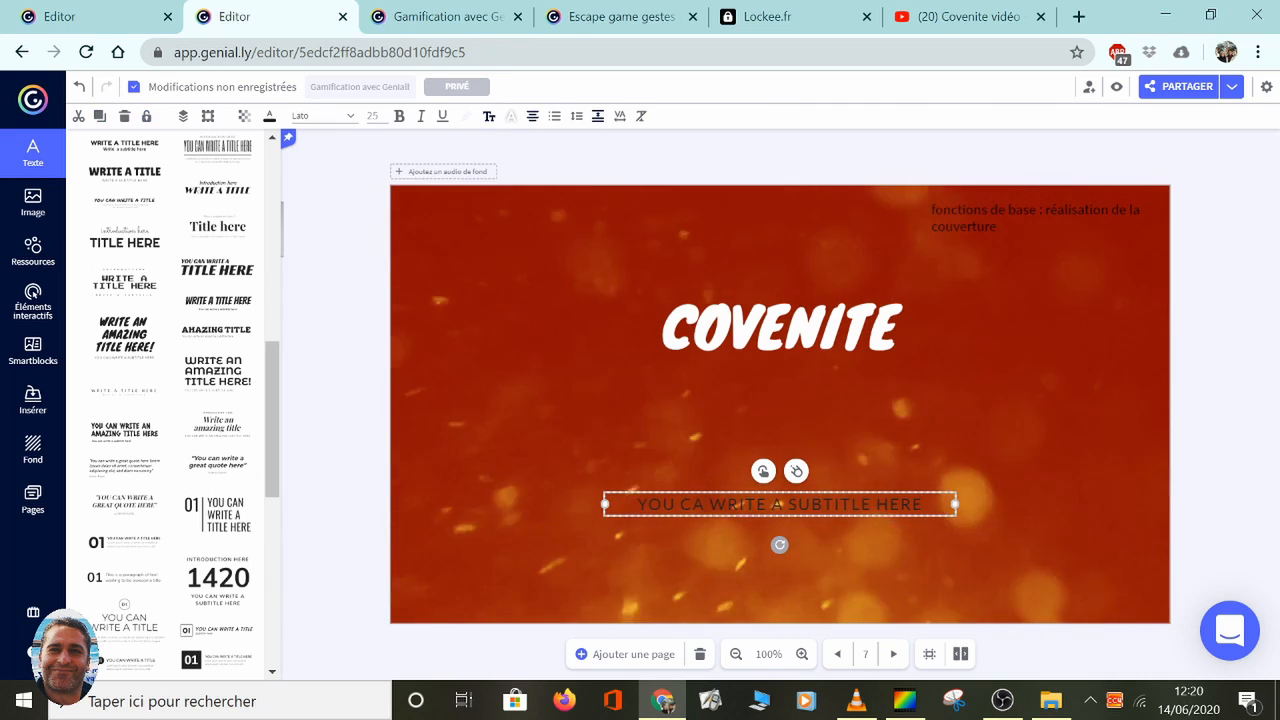
click(702, 504)
key(BackSpace)
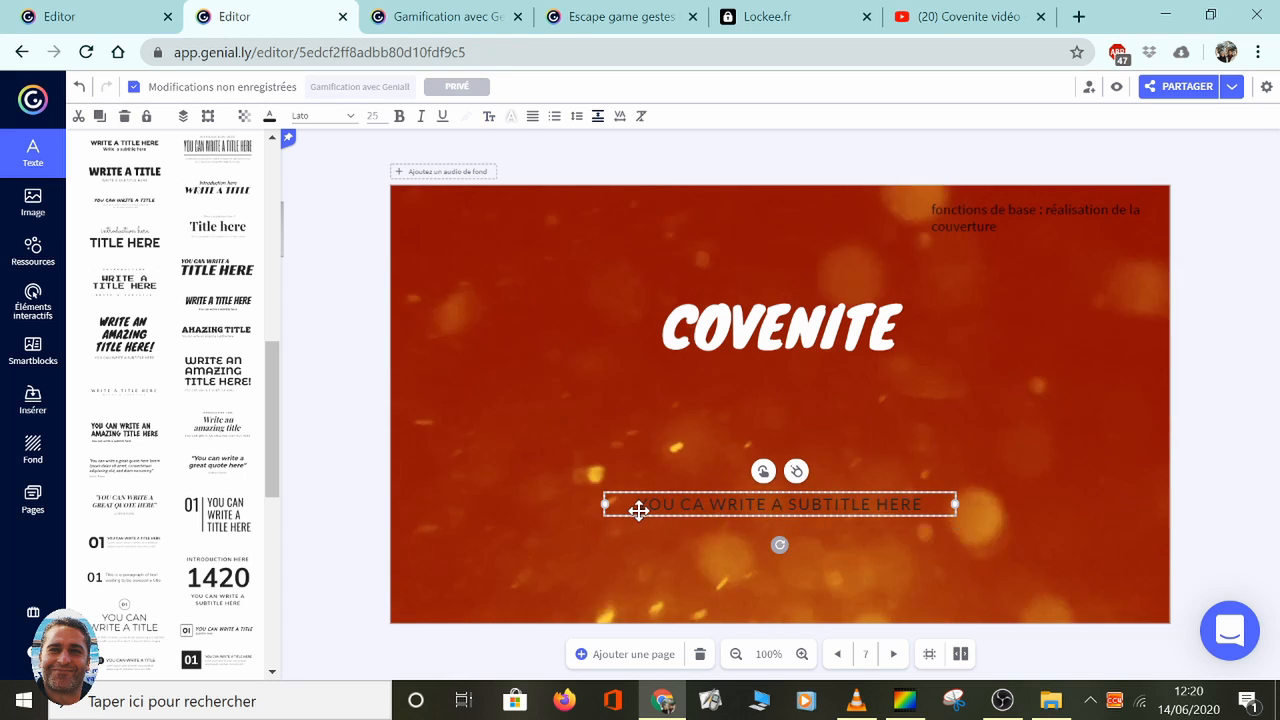
key(Delete)
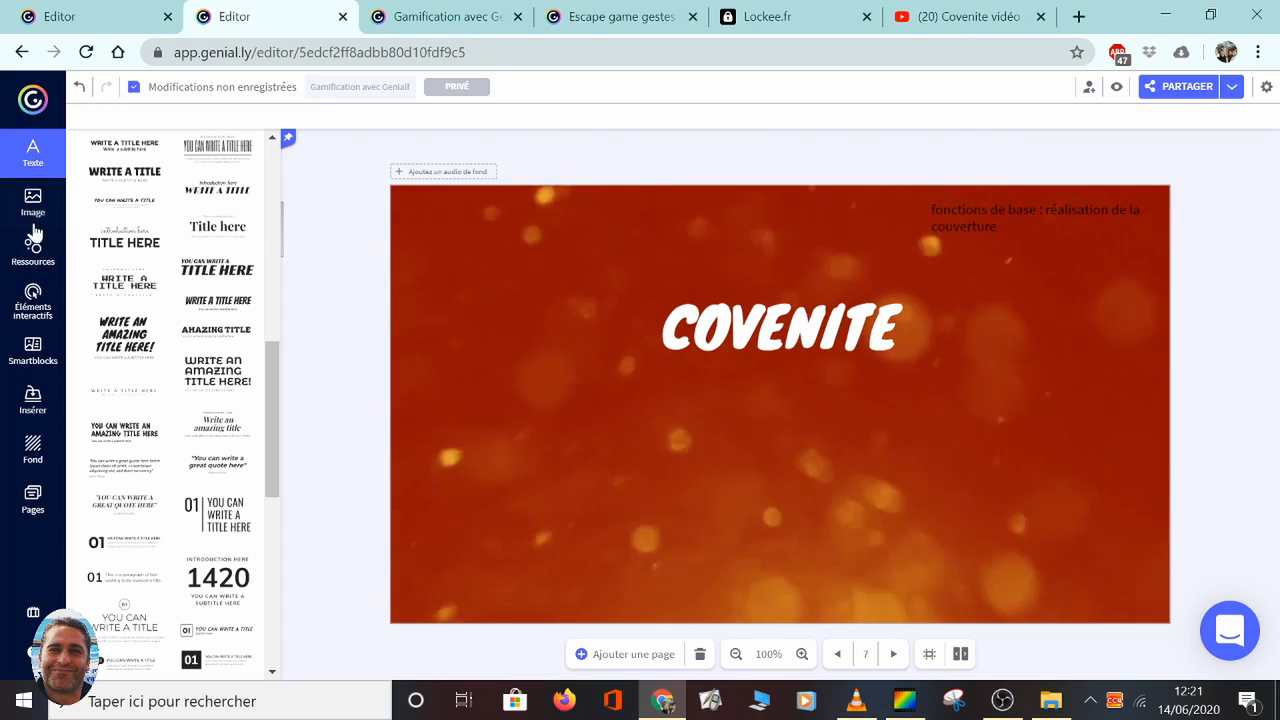
Step: Add the round blue right-chevron button from the interactive elements and place it centred near the cover's lower edge
click(31, 296)
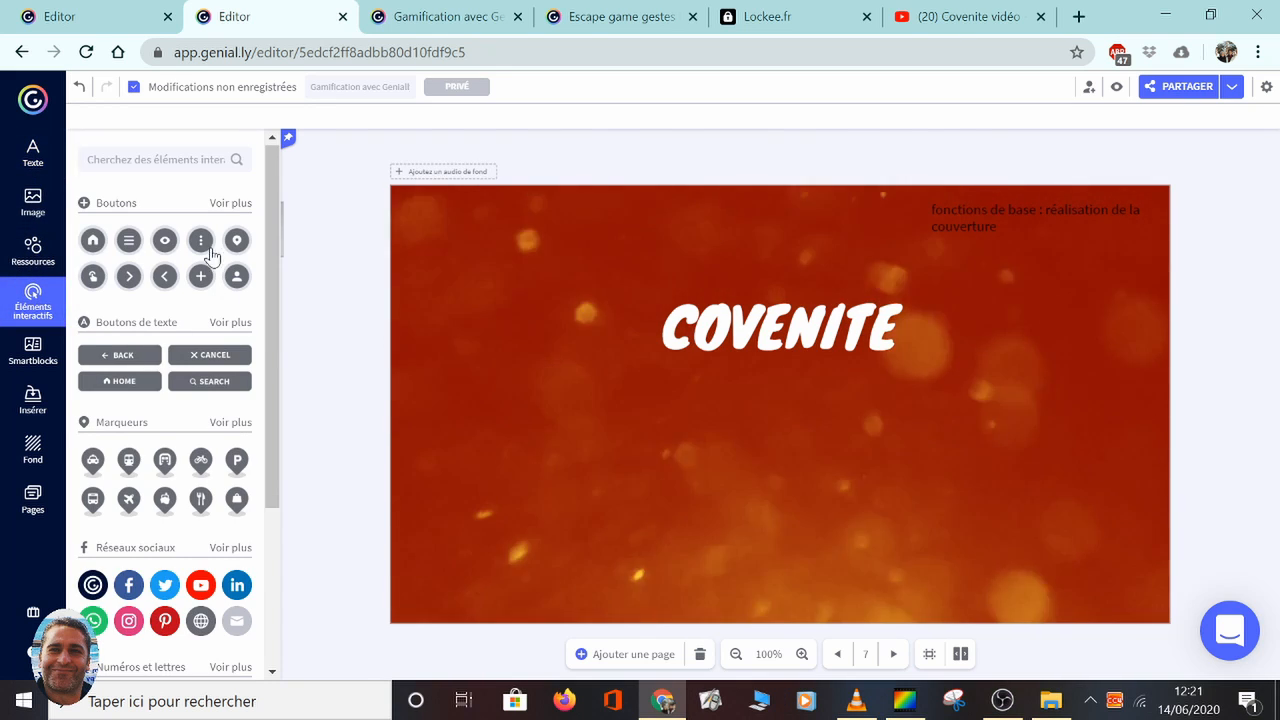
click(230, 203)
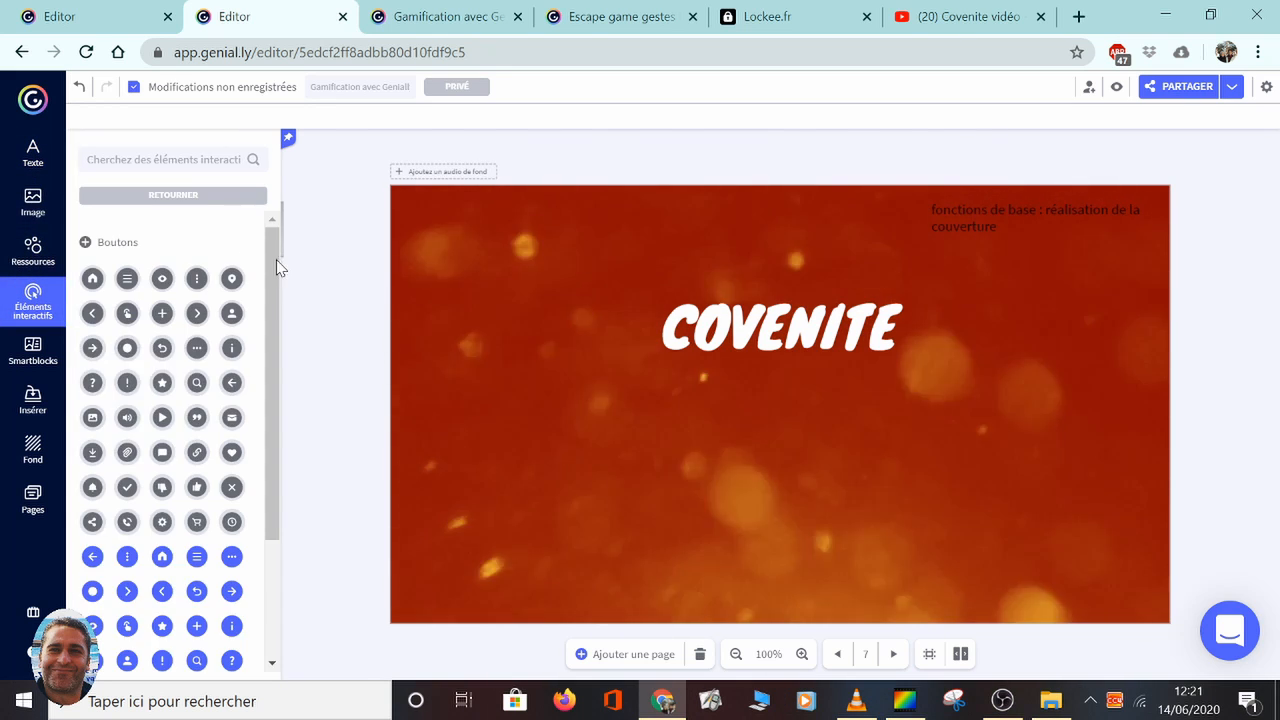
scroll(270, 289, down, 1)
scroll(257, 357, down, 1)
click(127, 421)
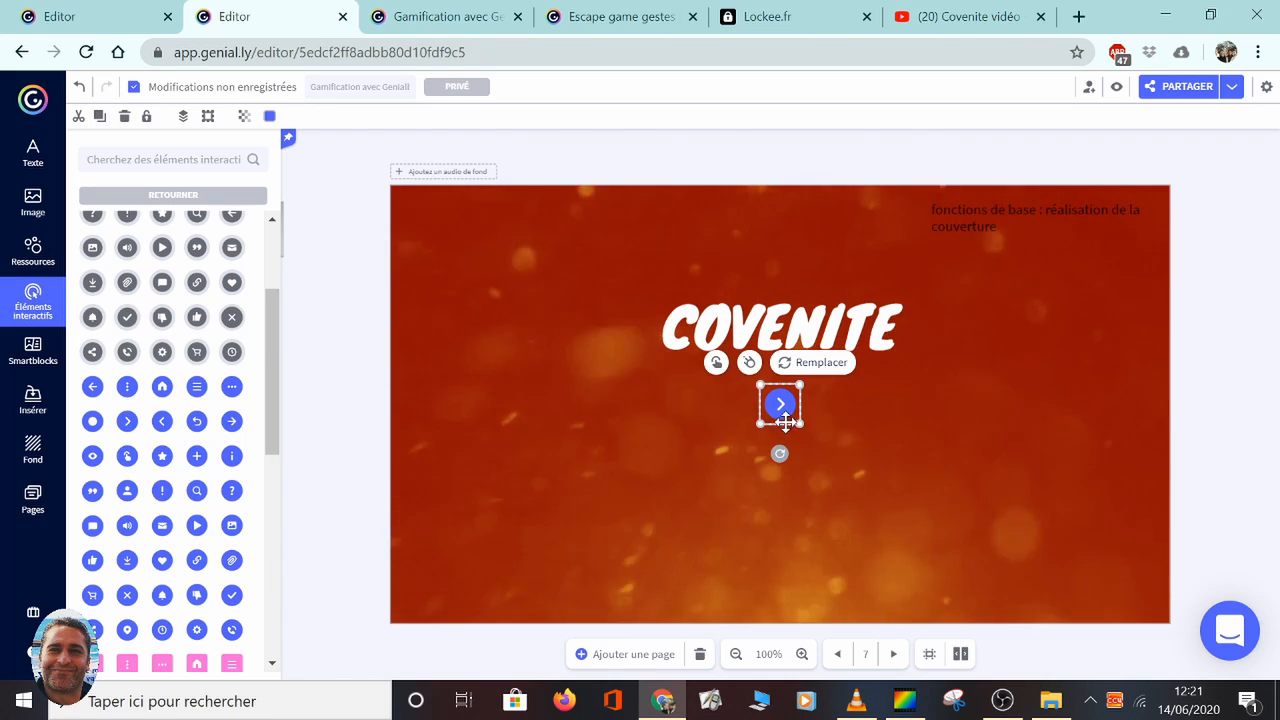
drag(778, 412, 781, 528)
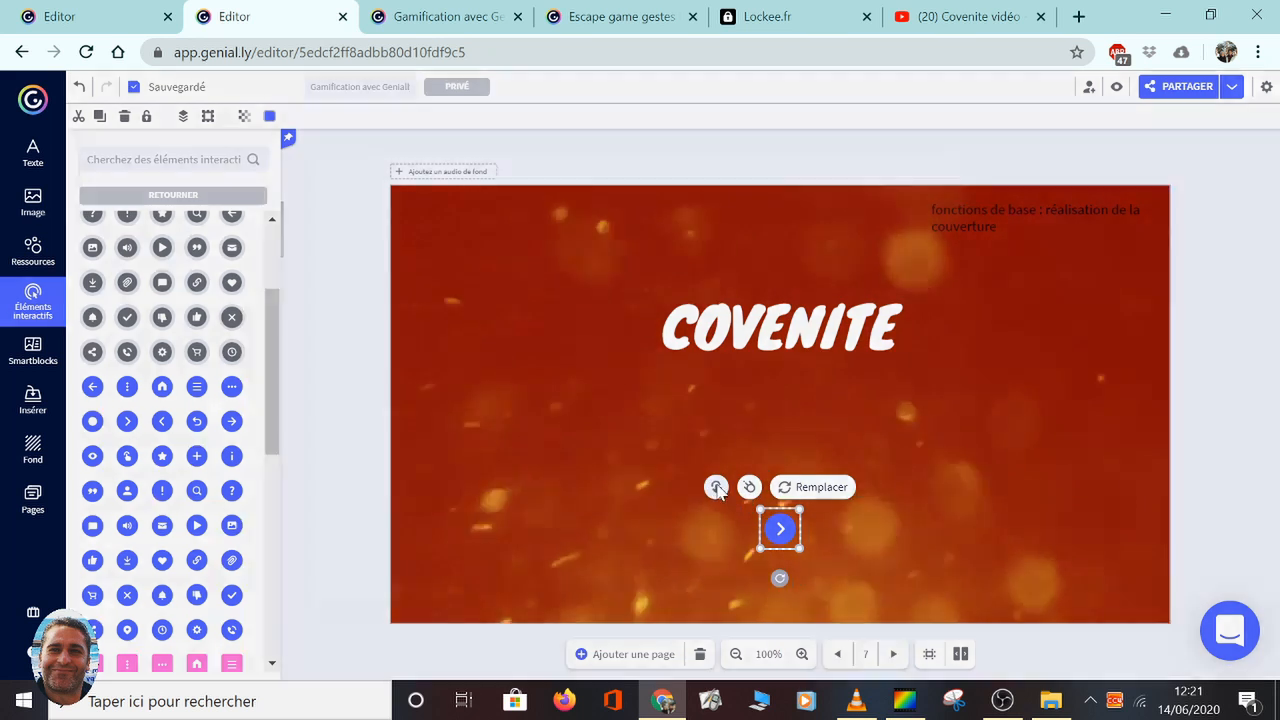
Step: Link the cover's chevron button to the "Présentation du jeu" page and test the link in the preview
click(716, 487)
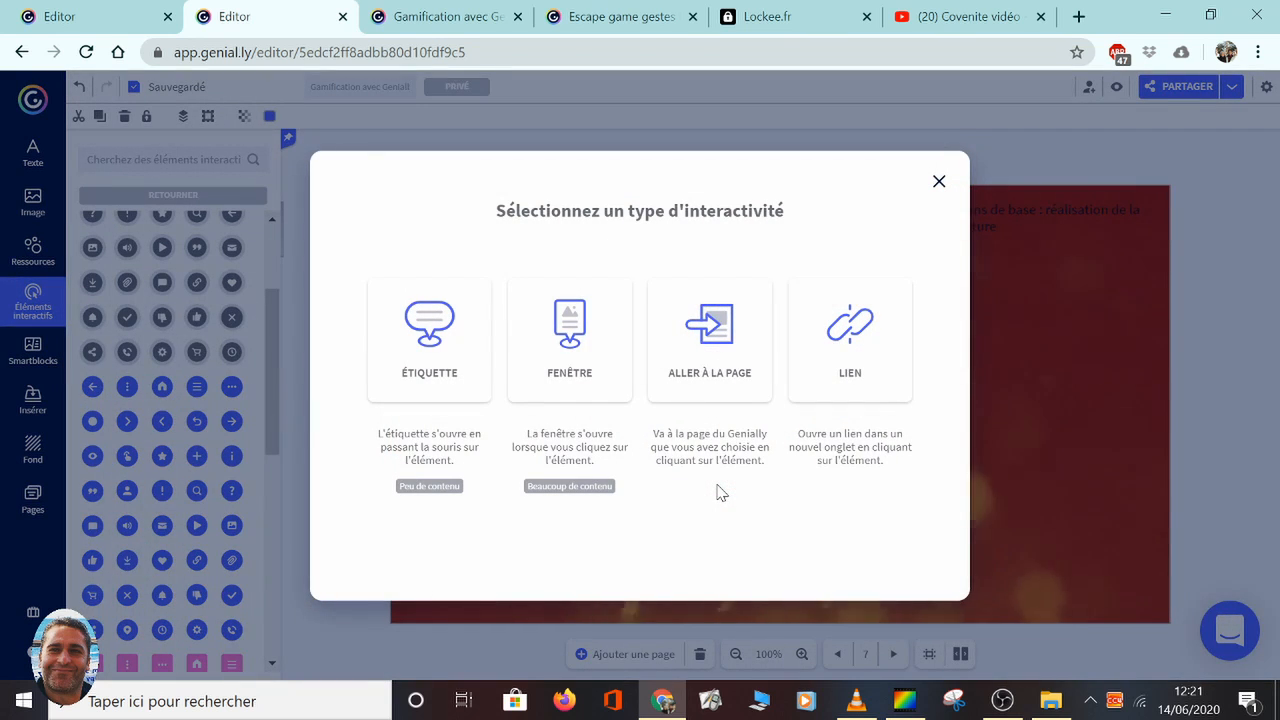
click(716, 352)
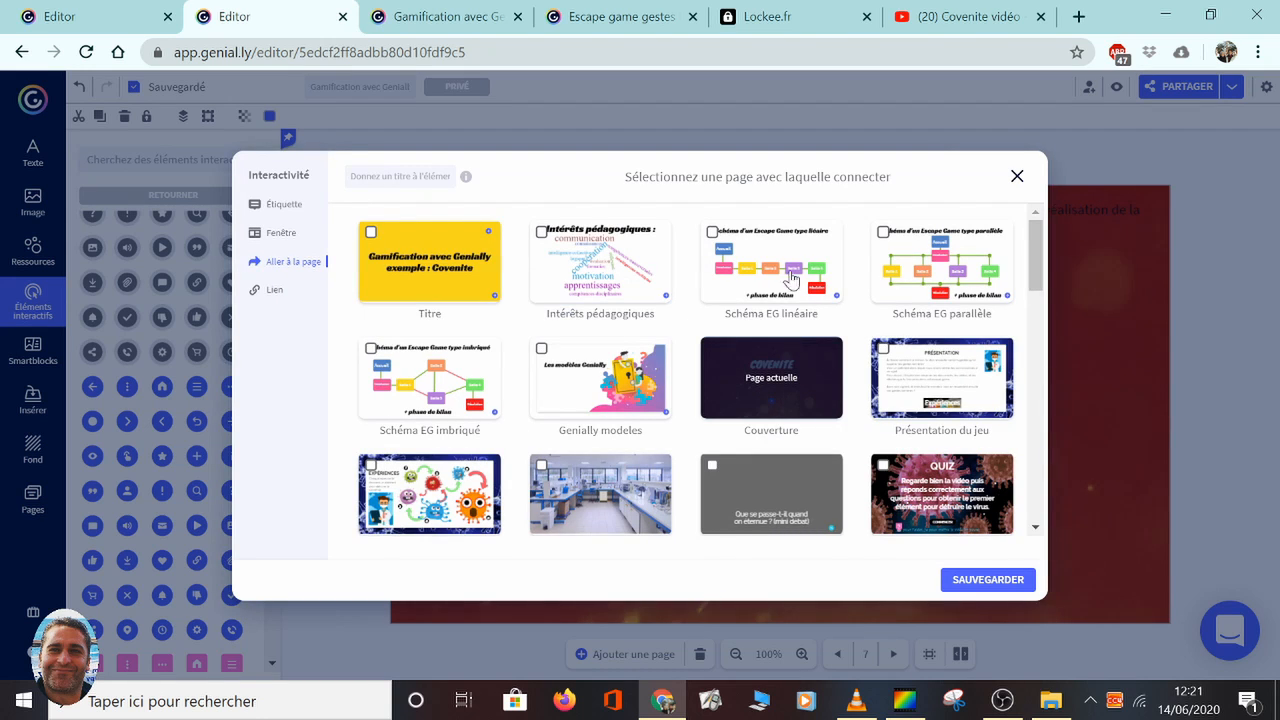
mouse_move(1034, 257)
mouse_down()
mouse_move(1031, 300)
mouse_move(1034, 267)
mouse_up()
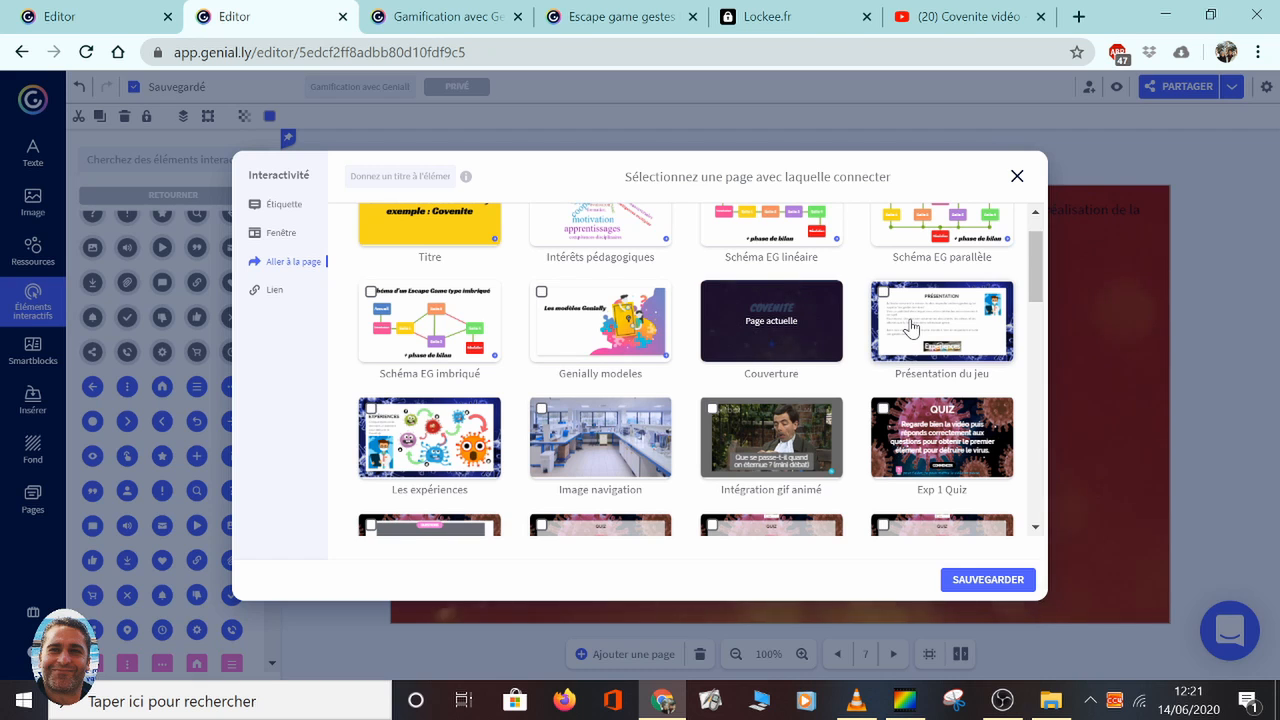
click(950, 323)
click(962, 580)
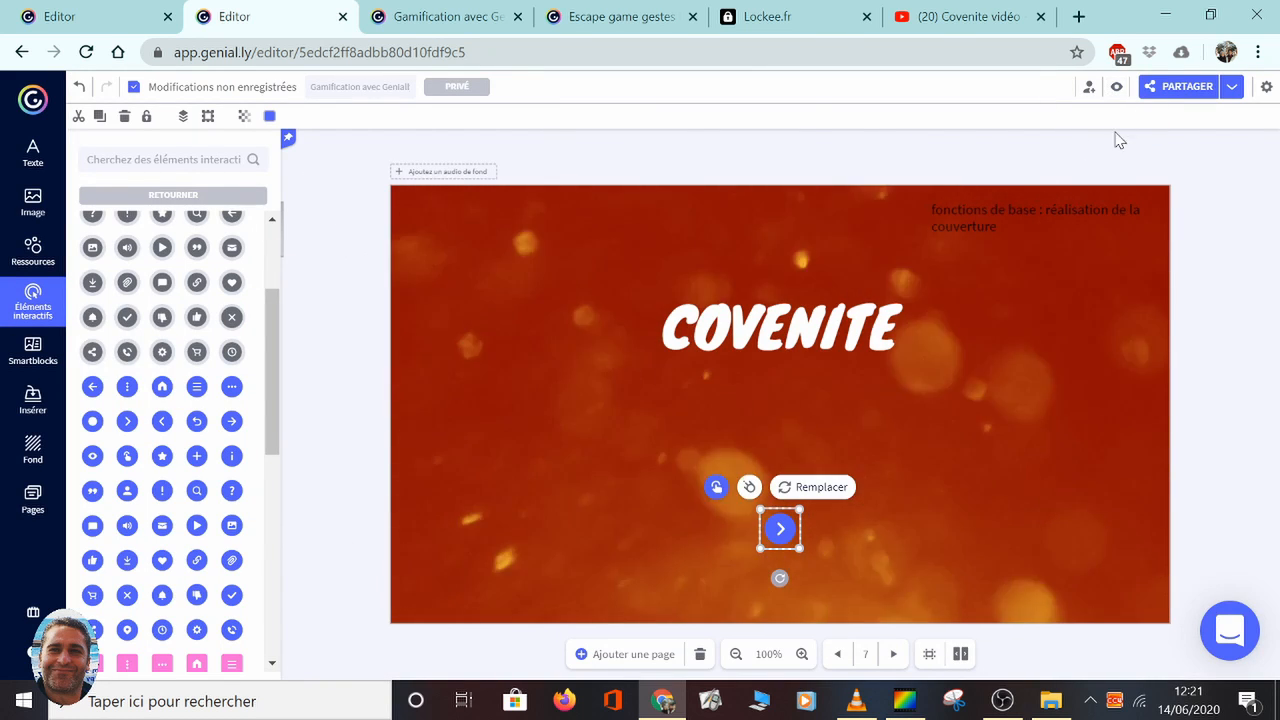
click(1116, 88)
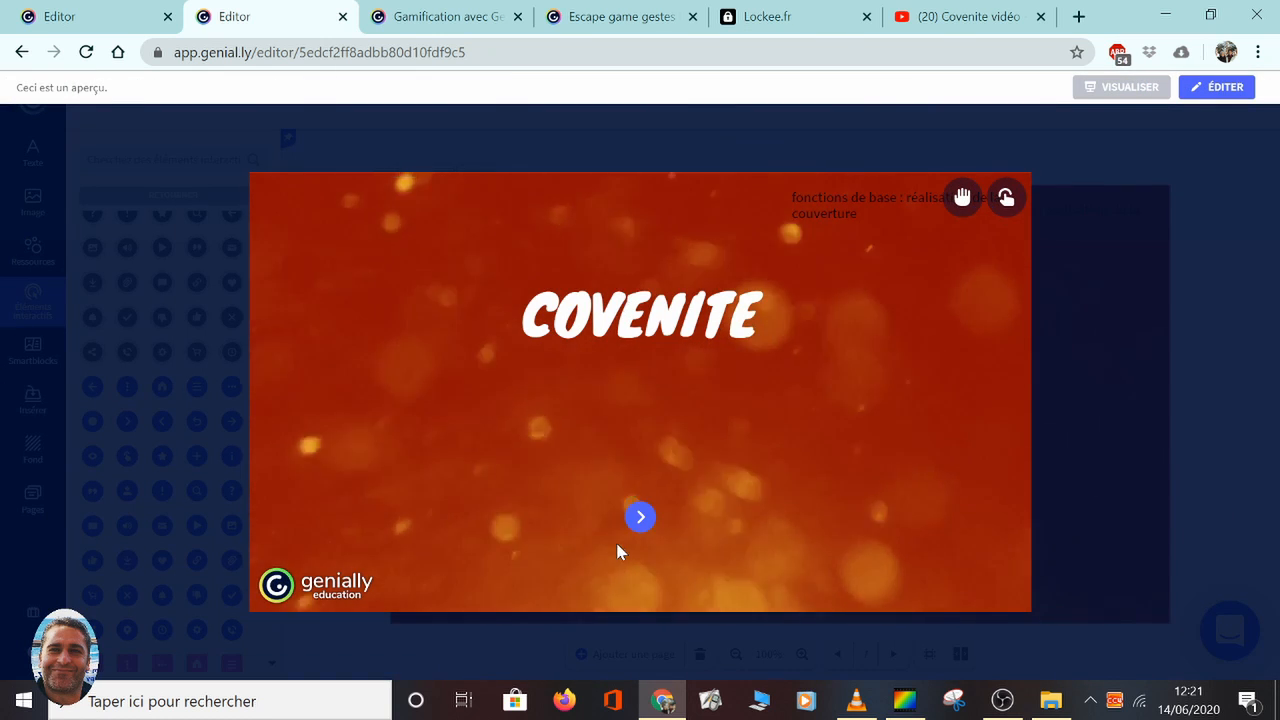
click(640, 518)
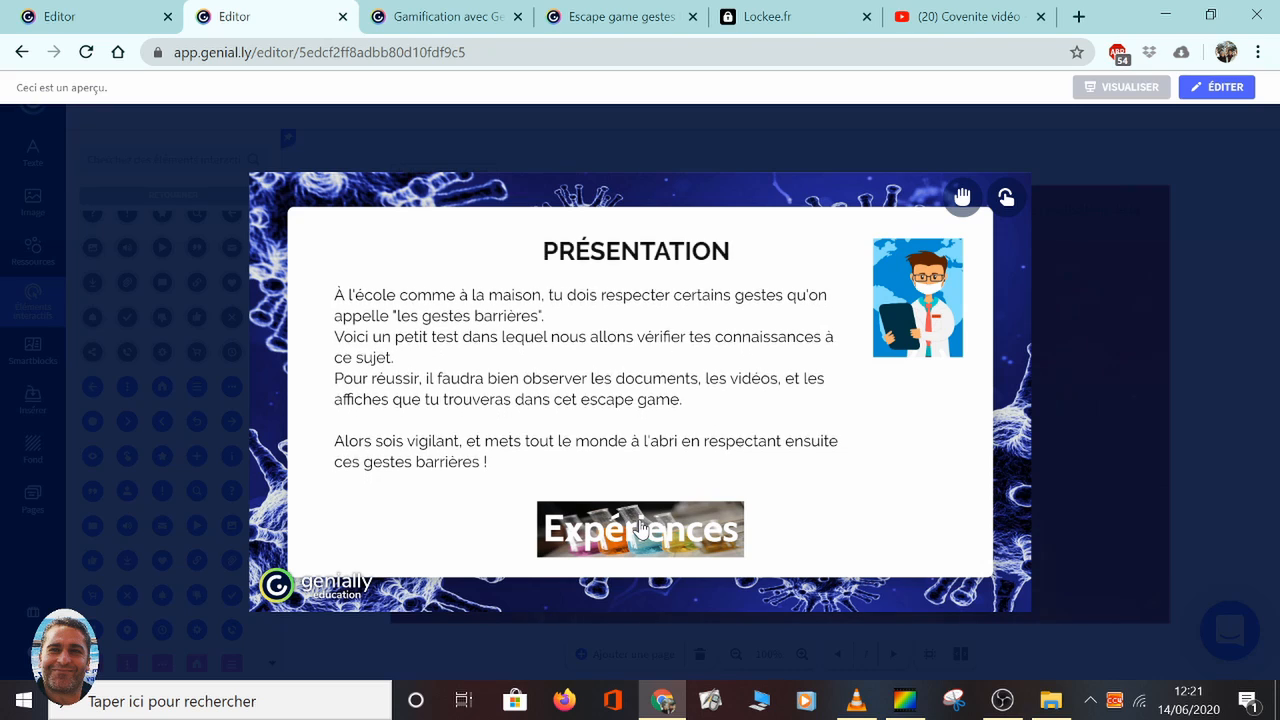
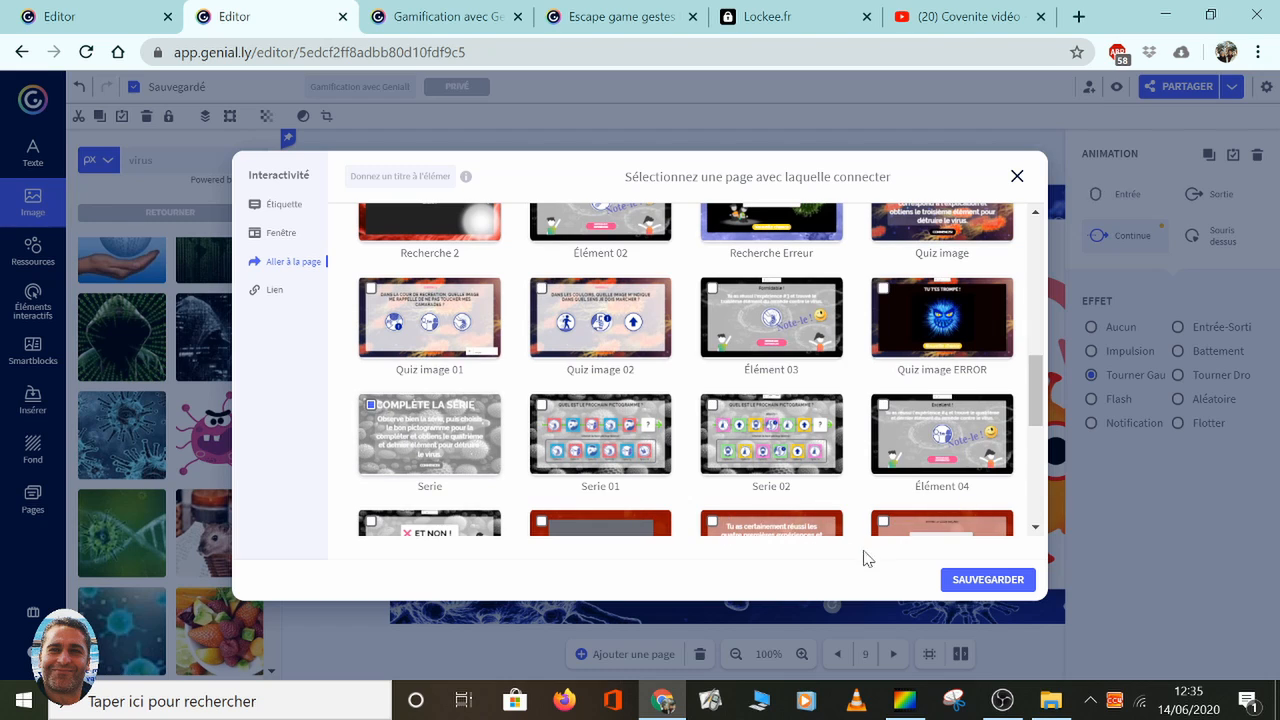
Step: Save the pink virus number 4's link to the "Serie" page and try the Expériences page in the preview
click(986, 580)
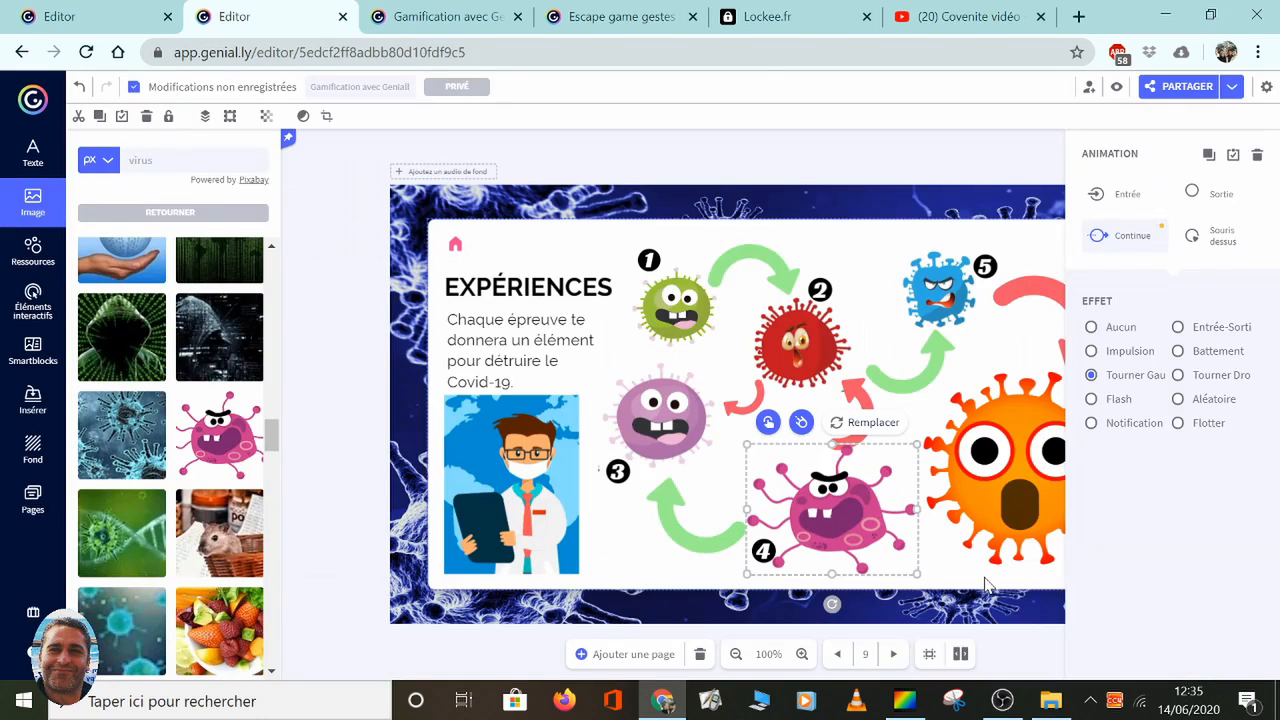
click(958, 168)
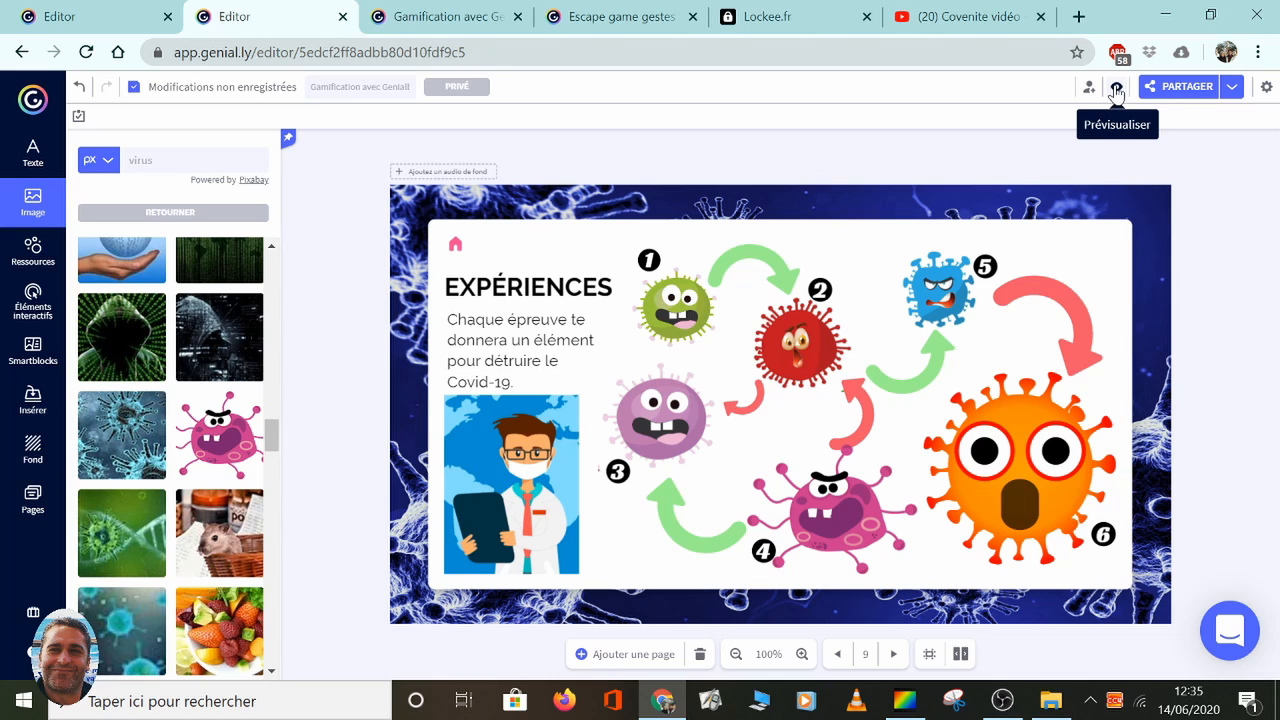
click(1116, 90)
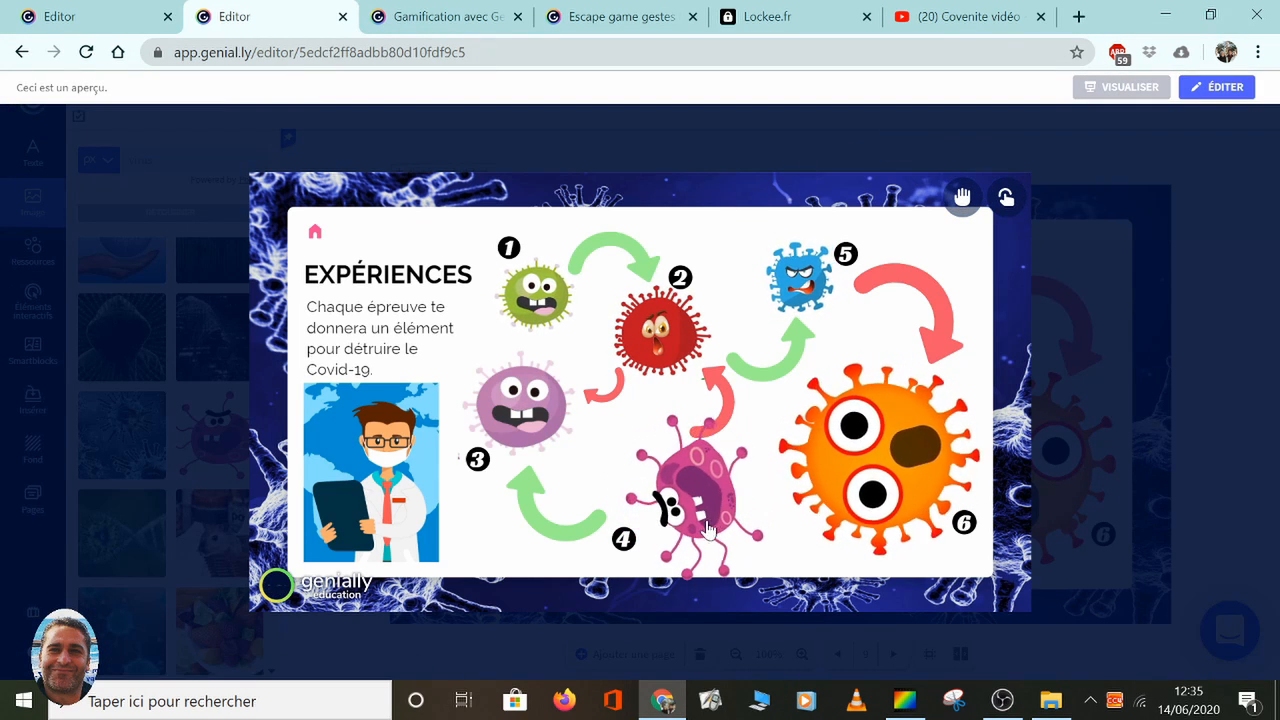
click(663, 420)
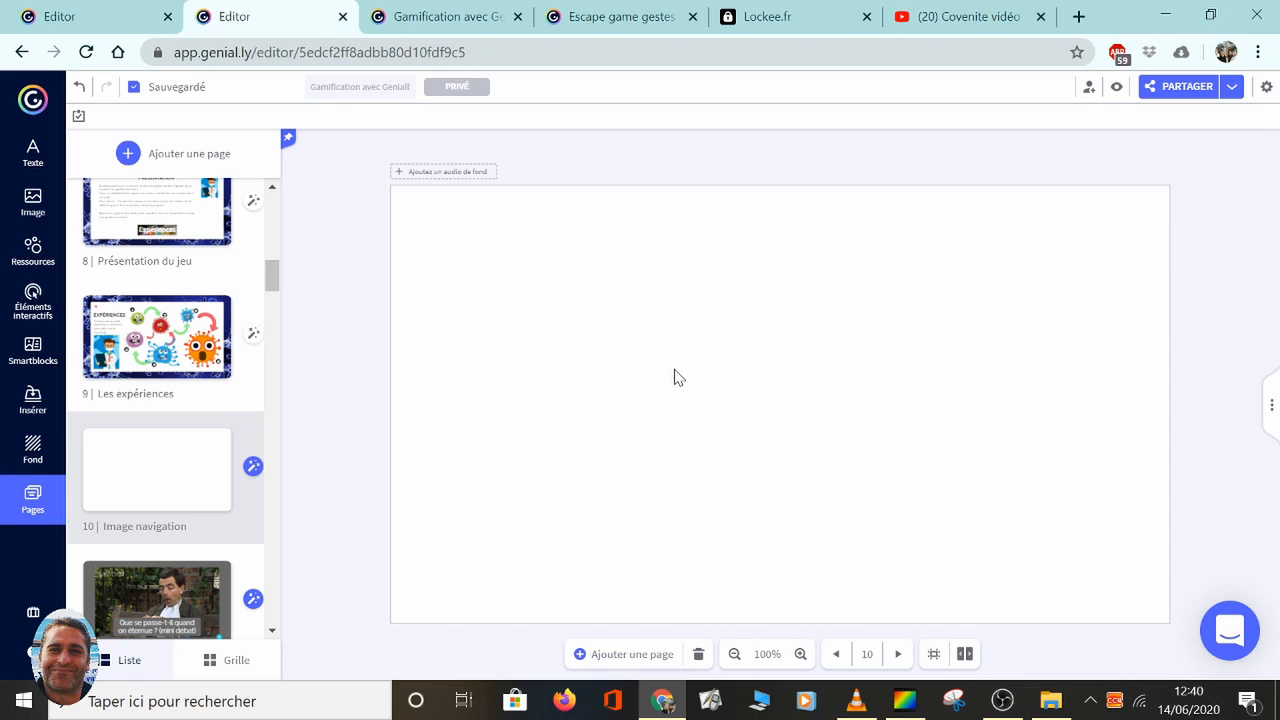
Step: Paste the laboratory photo onto the blank "Image navigation" page and enlarge it to cover the whole page
key(ctrl+v)
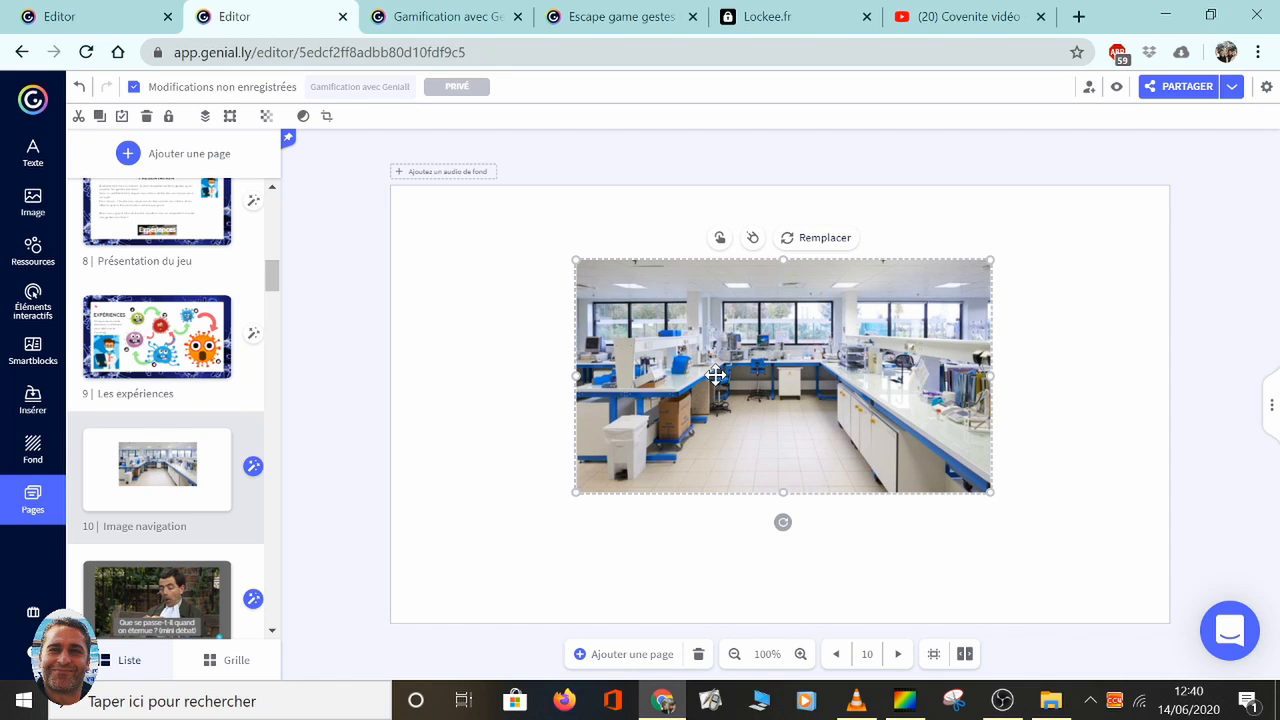
drag(716, 375, 531, 300)
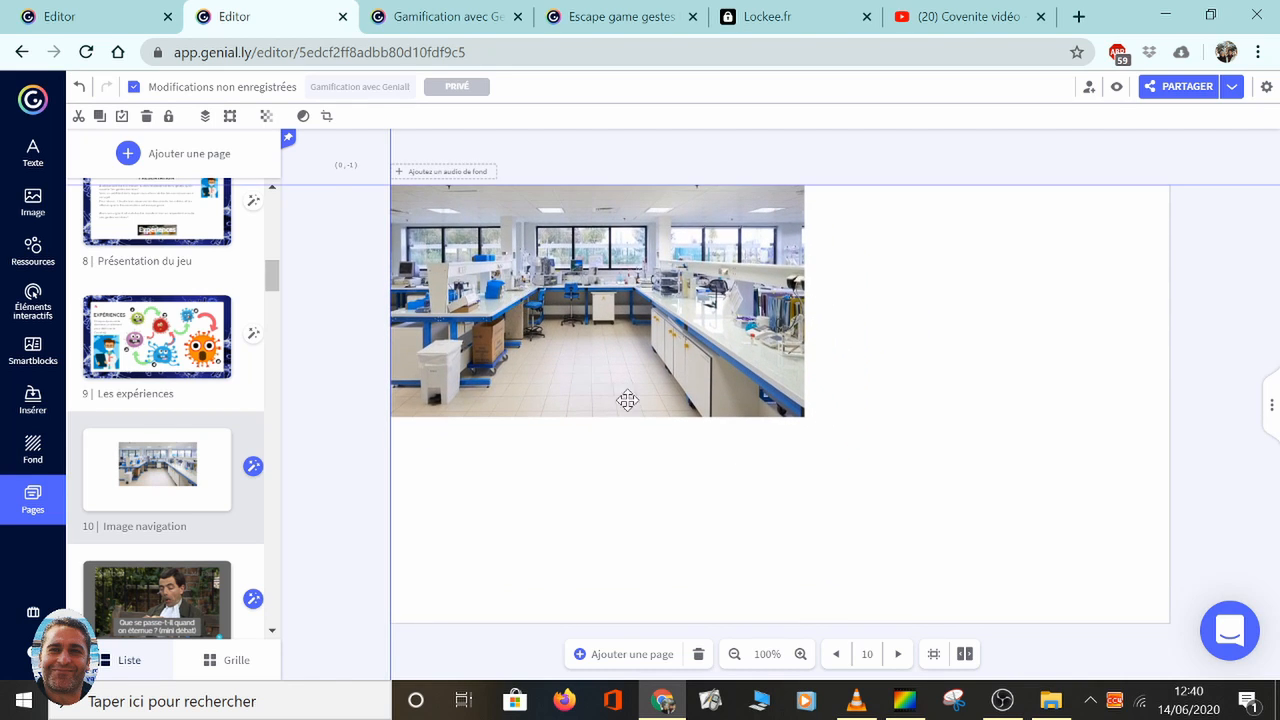
drag(627, 400, 627, 400)
drag(946, 536, 1157, 615)
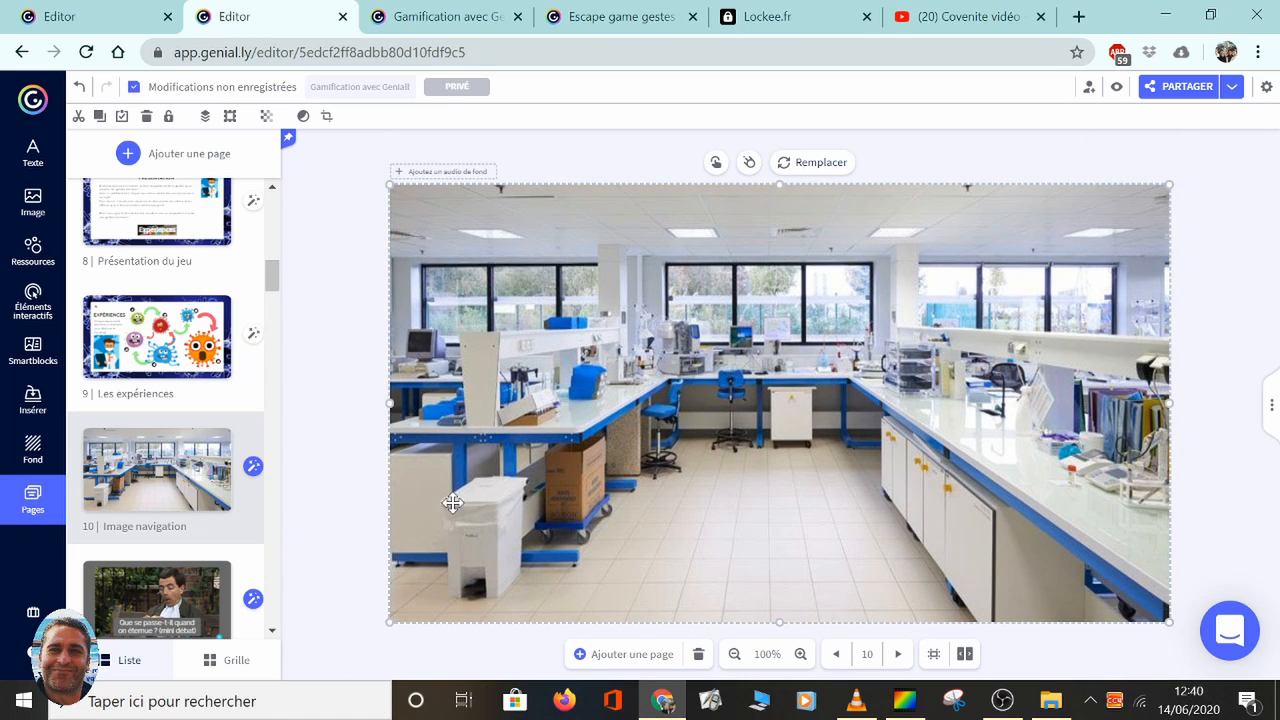
click(351, 473)
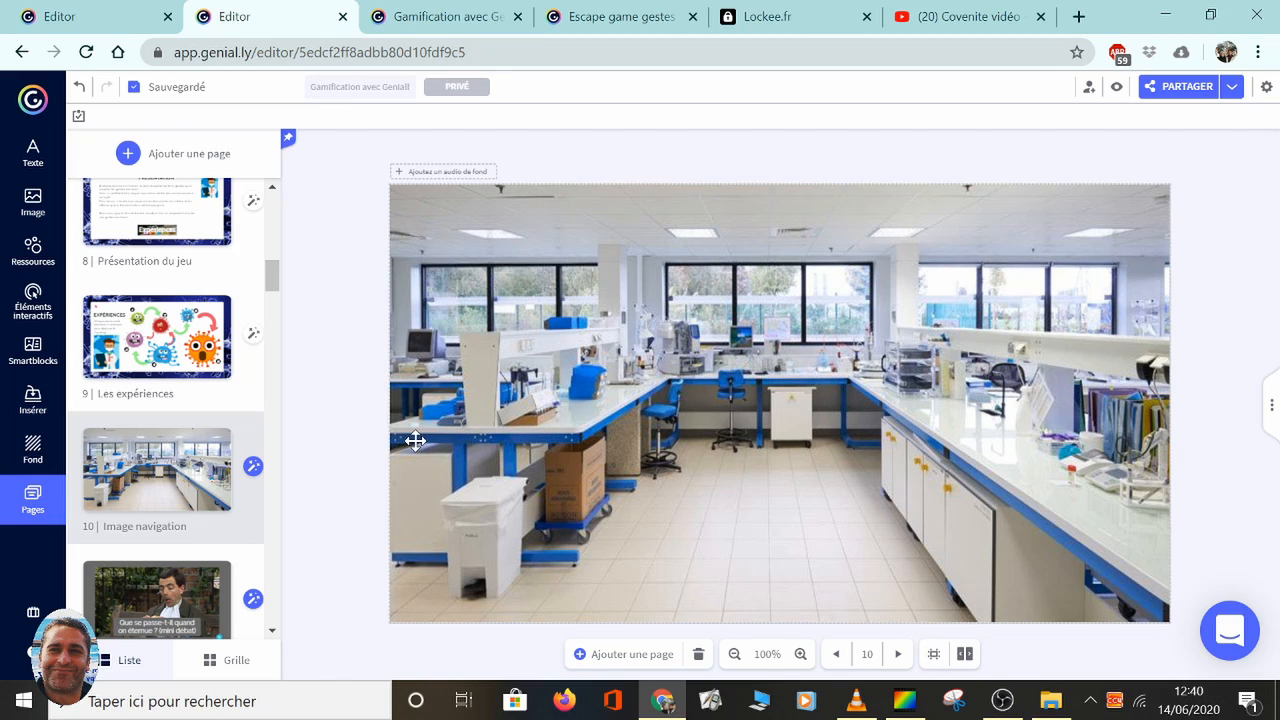
Step: Add an invisible zone to the laboratory photo and fit it over the white cabinet under the back bench
click(33, 293)
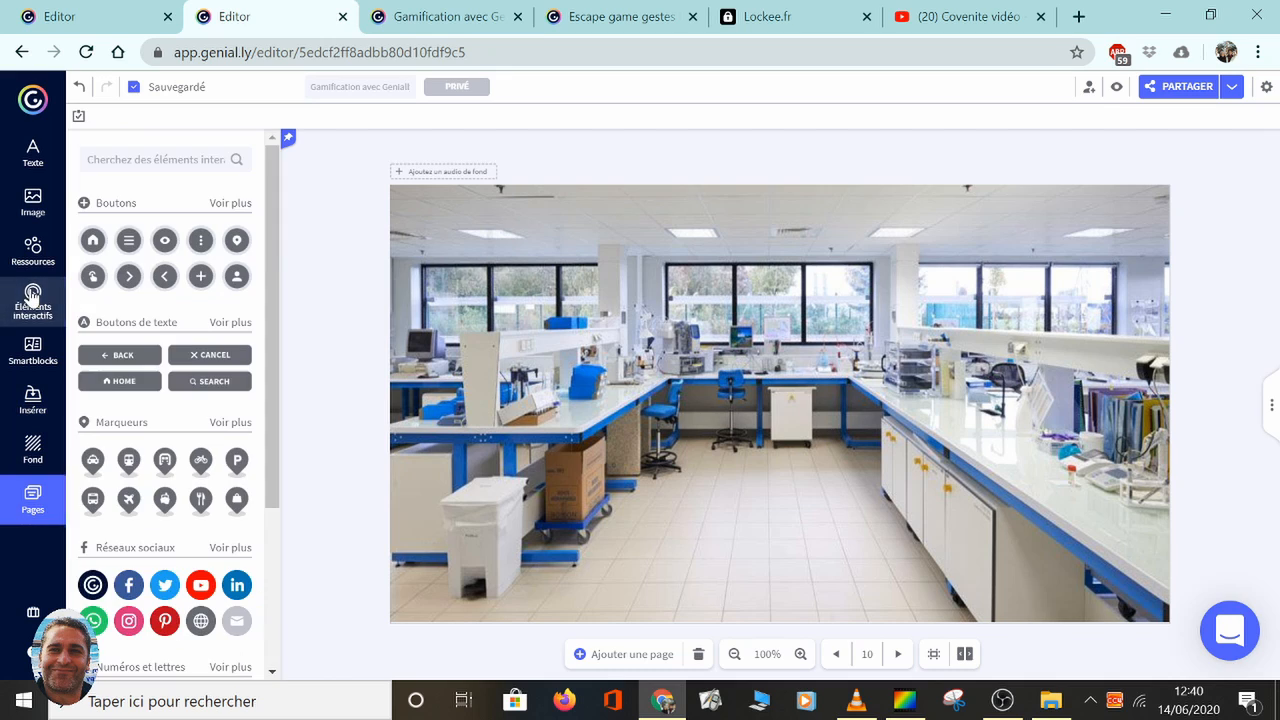
scroll(160, 445, down, 3)
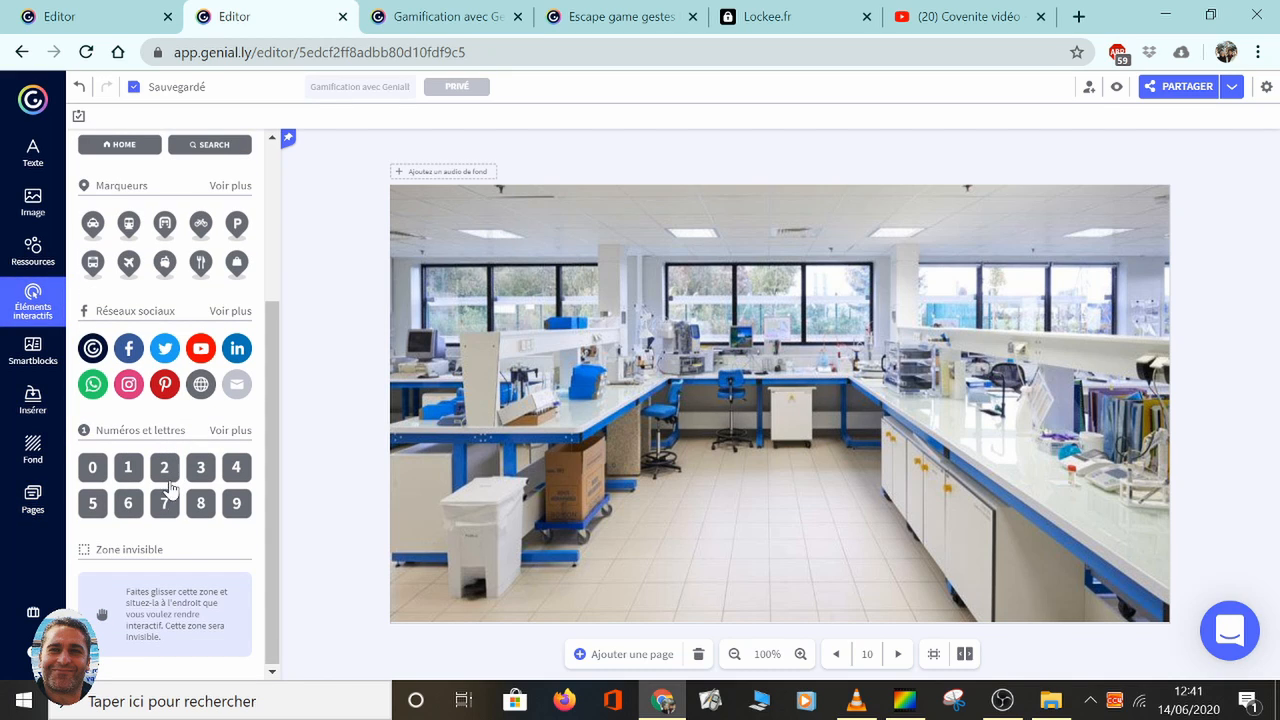
click(141, 610)
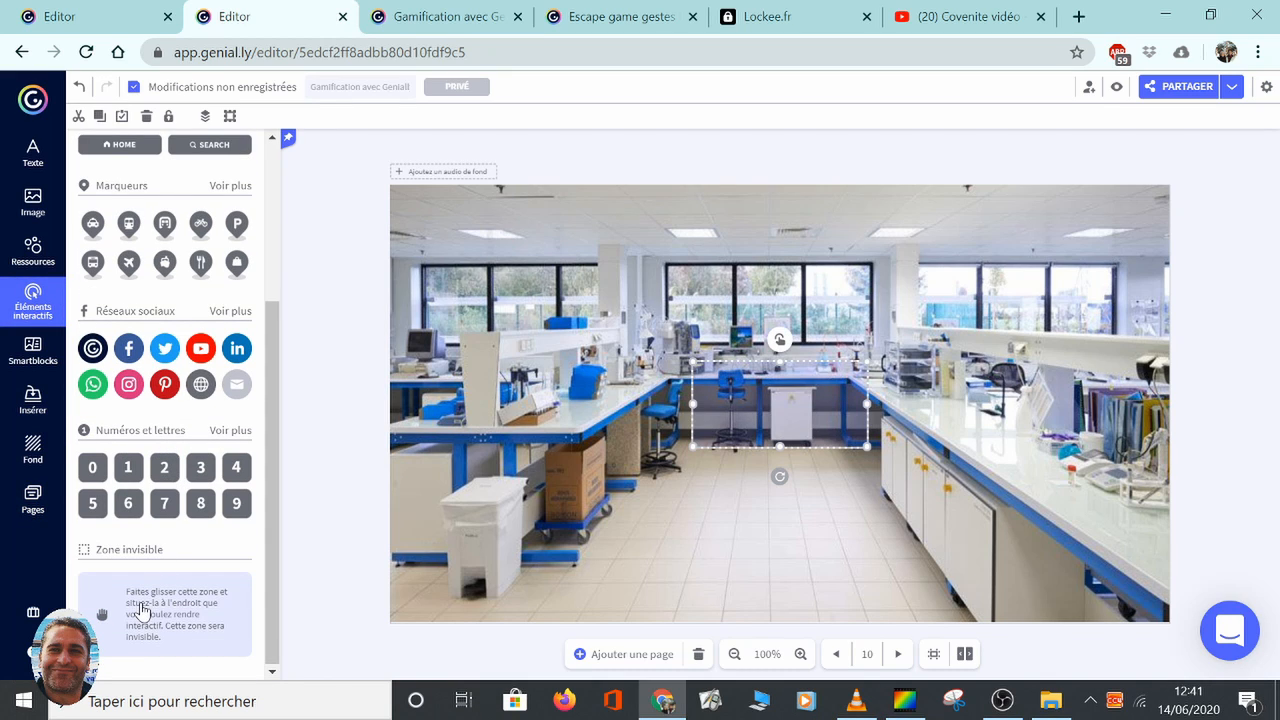
drag(765, 428, 823, 413)
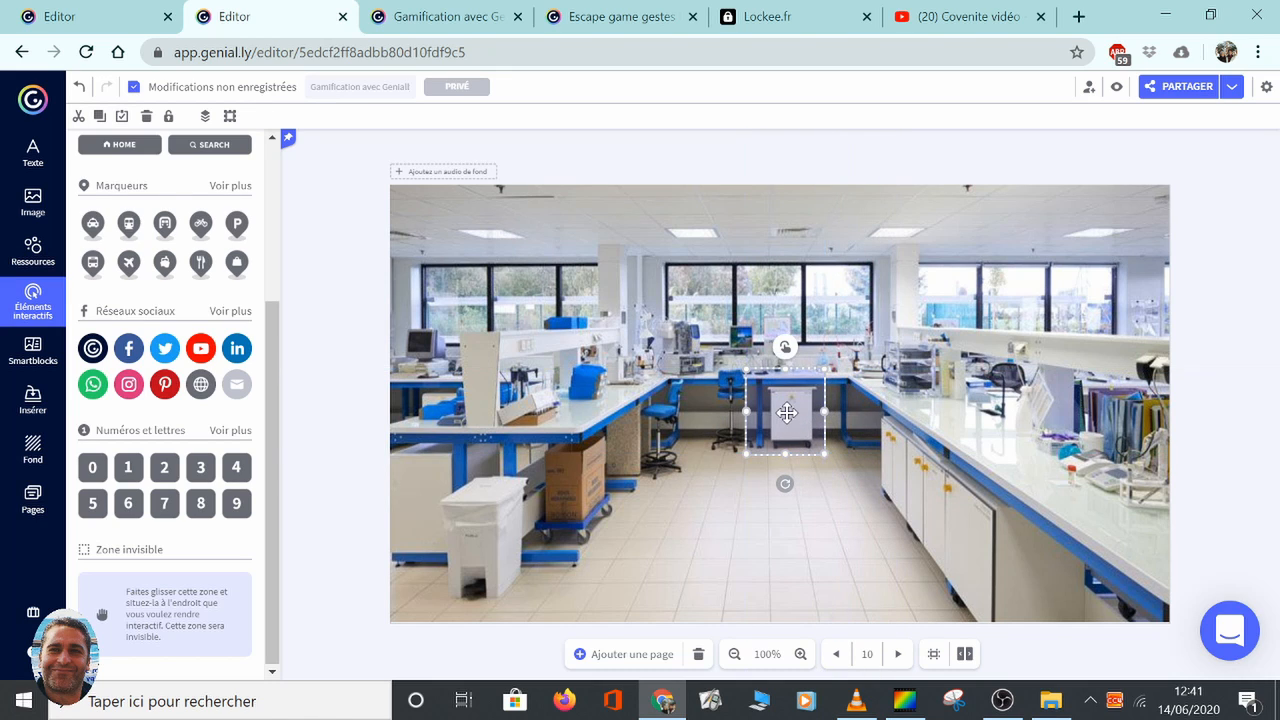
key(Escape)
click(797, 437)
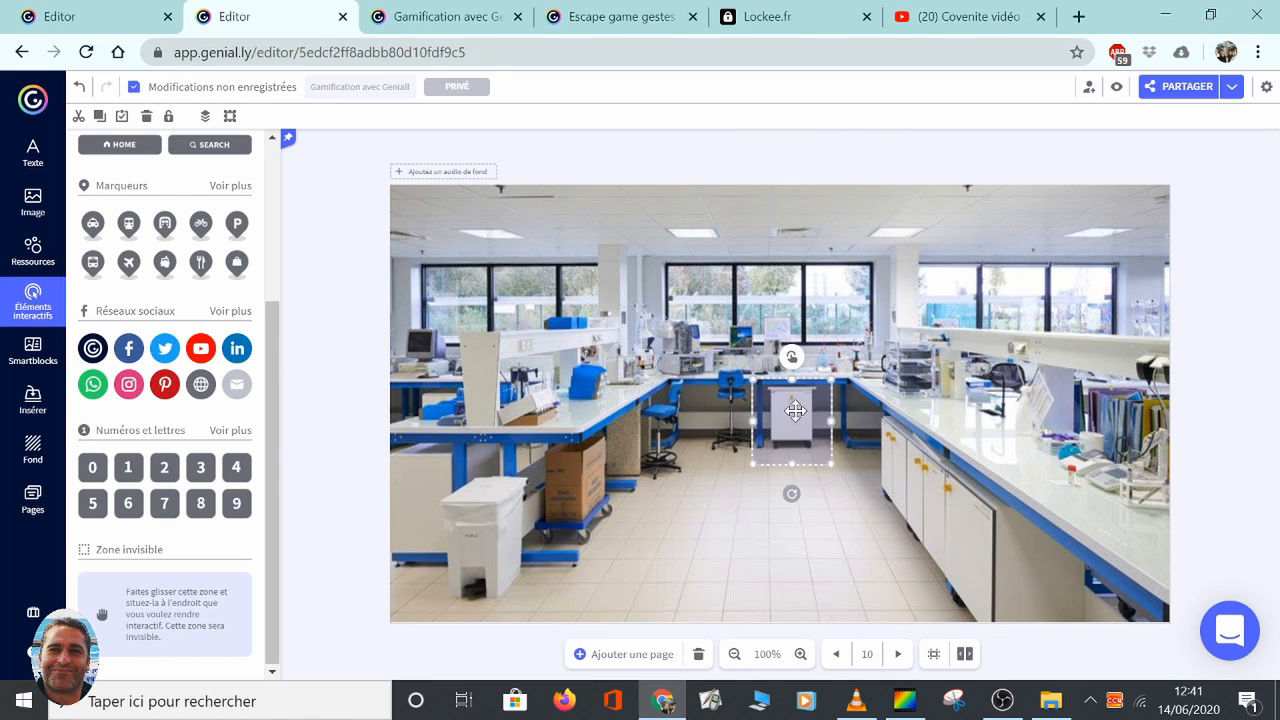
Step: Link the invisible zone over the white cabinet to the "Exp 1 Quiz" page
click(792, 360)
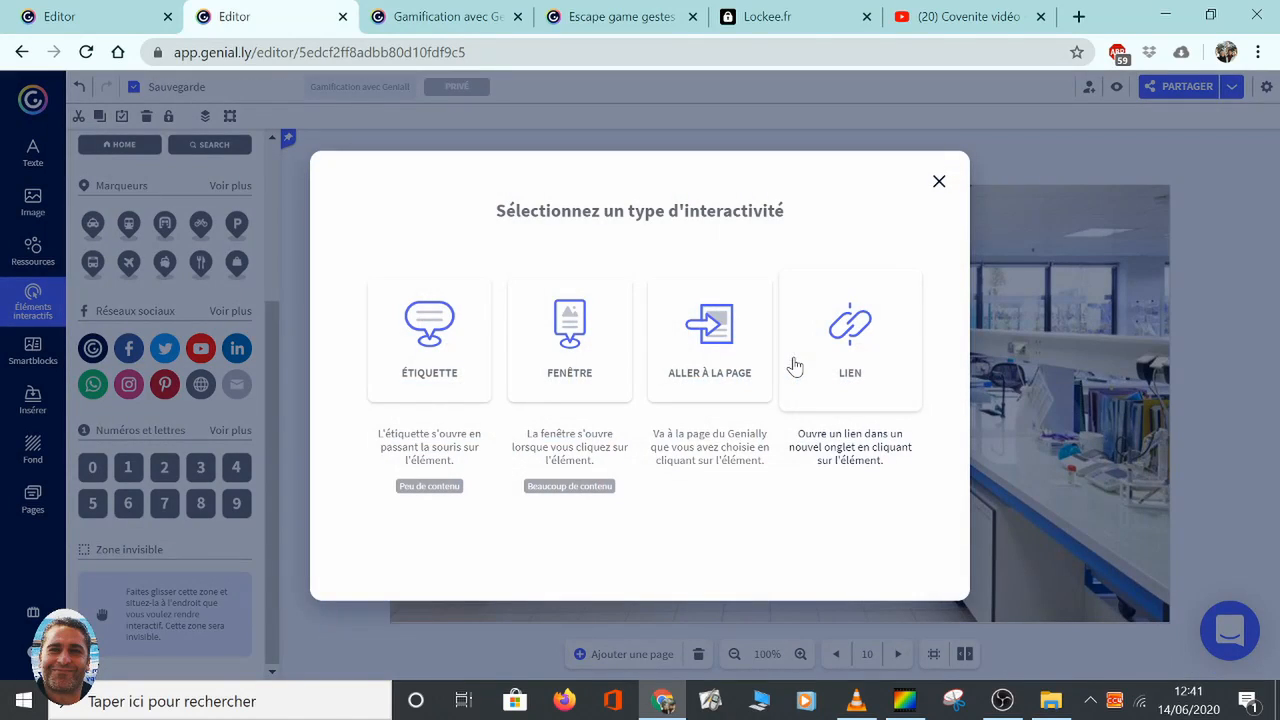
click(718, 368)
scroll(760, 395, down, 2)
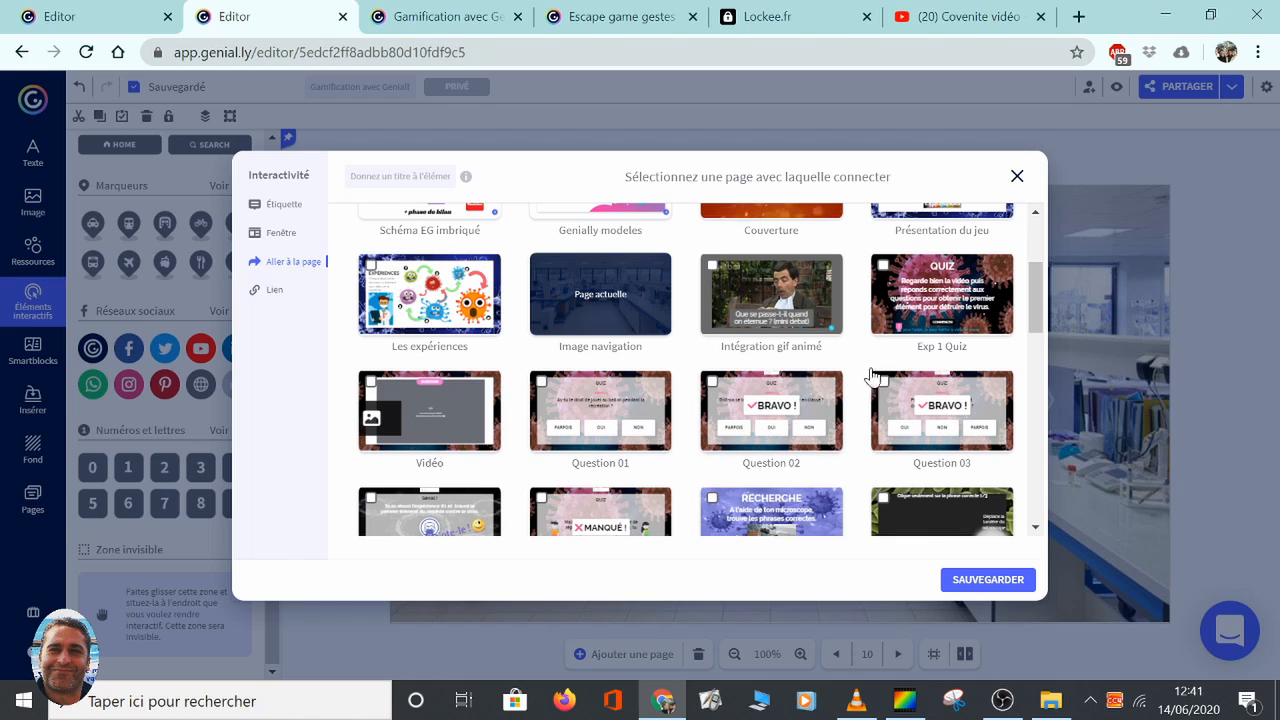
click(928, 300)
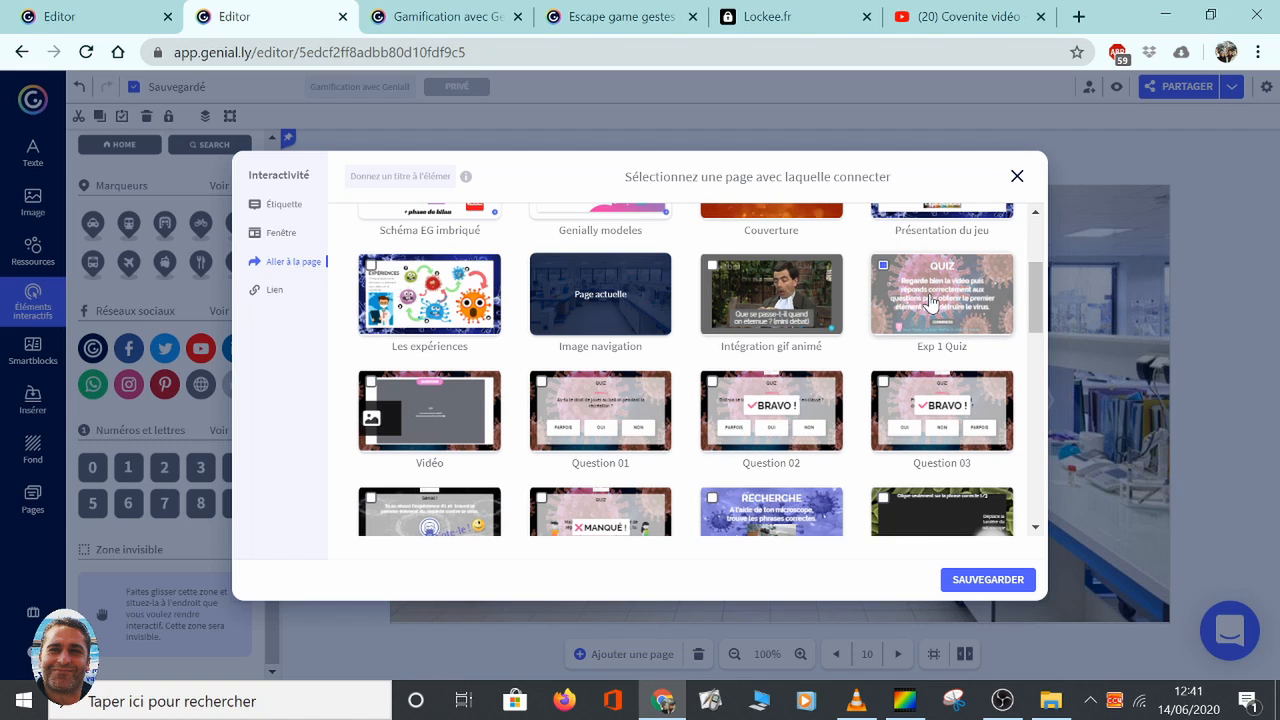
click(960, 582)
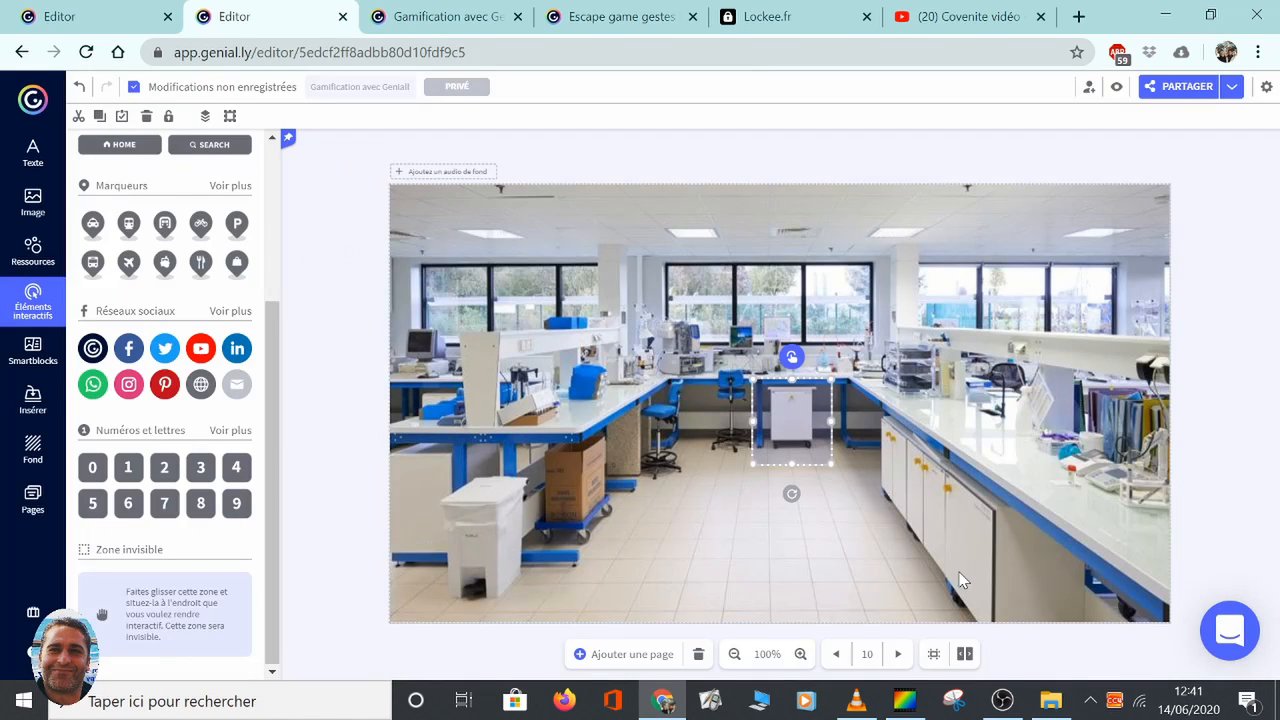
Step: Preview the laboratory page and test the white cabinet's invisible zone, returning to the editor when done
click(1117, 89)
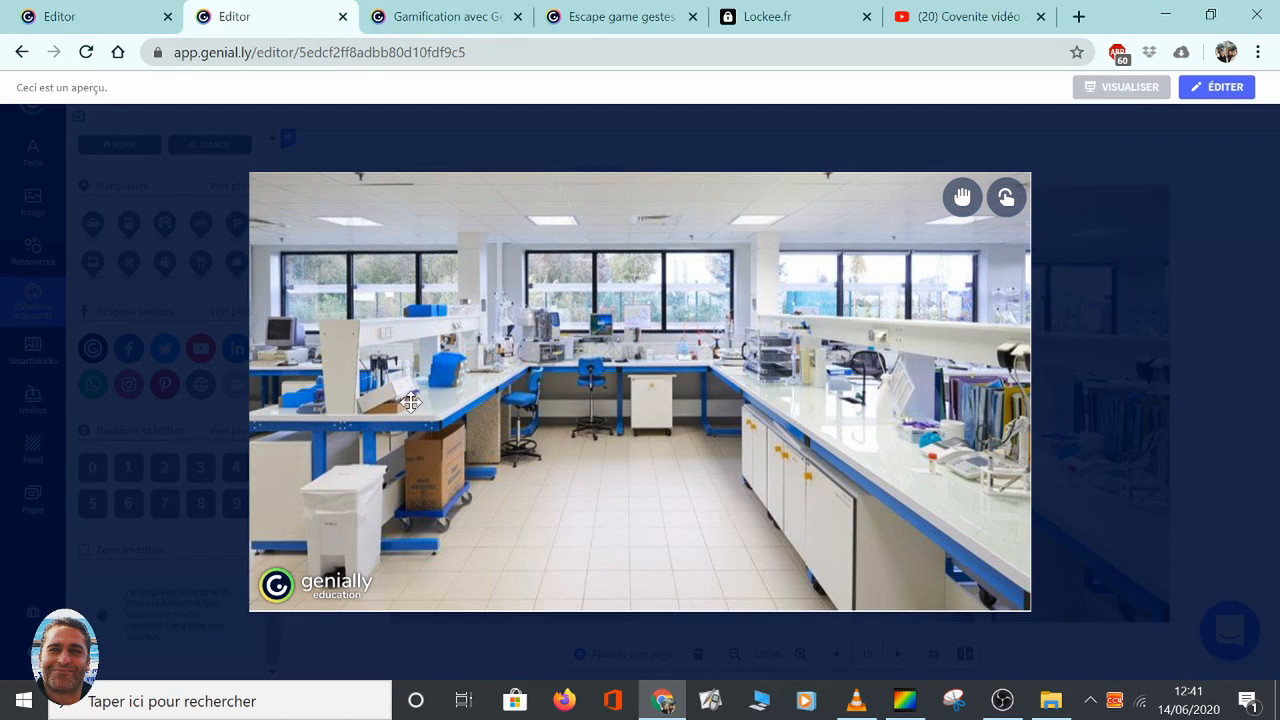
click(649, 404)
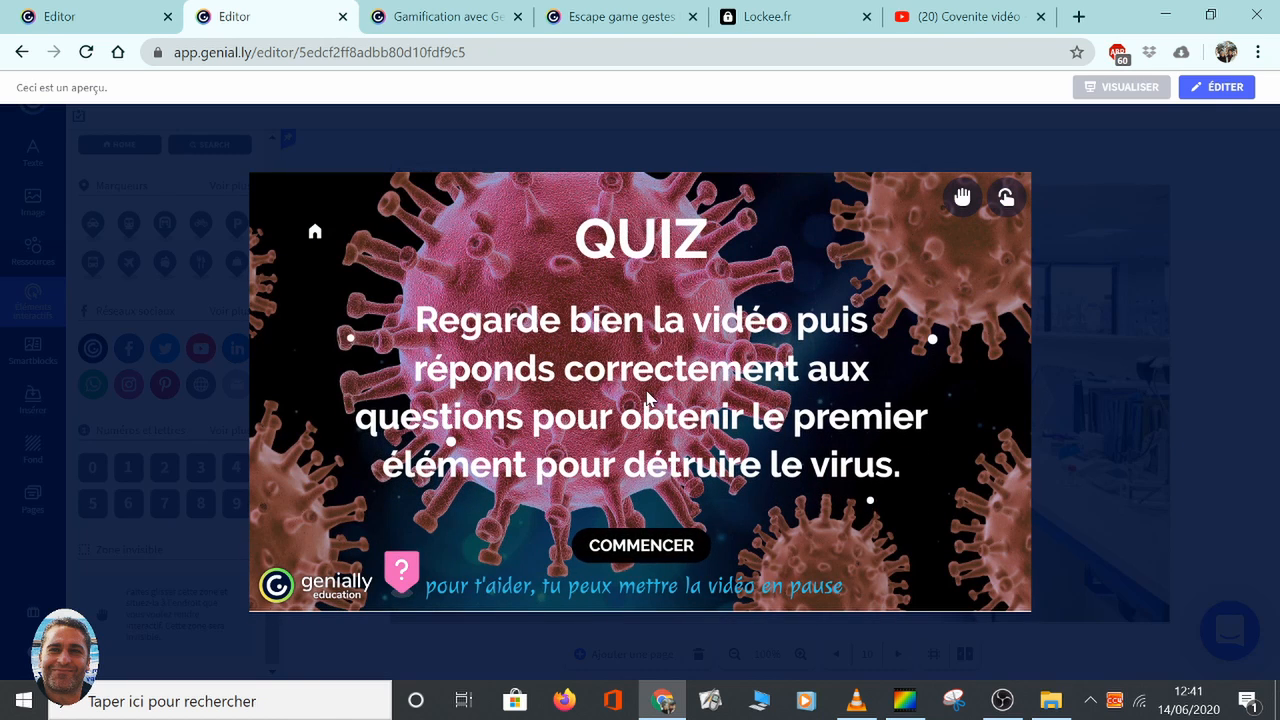
click(1218, 88)
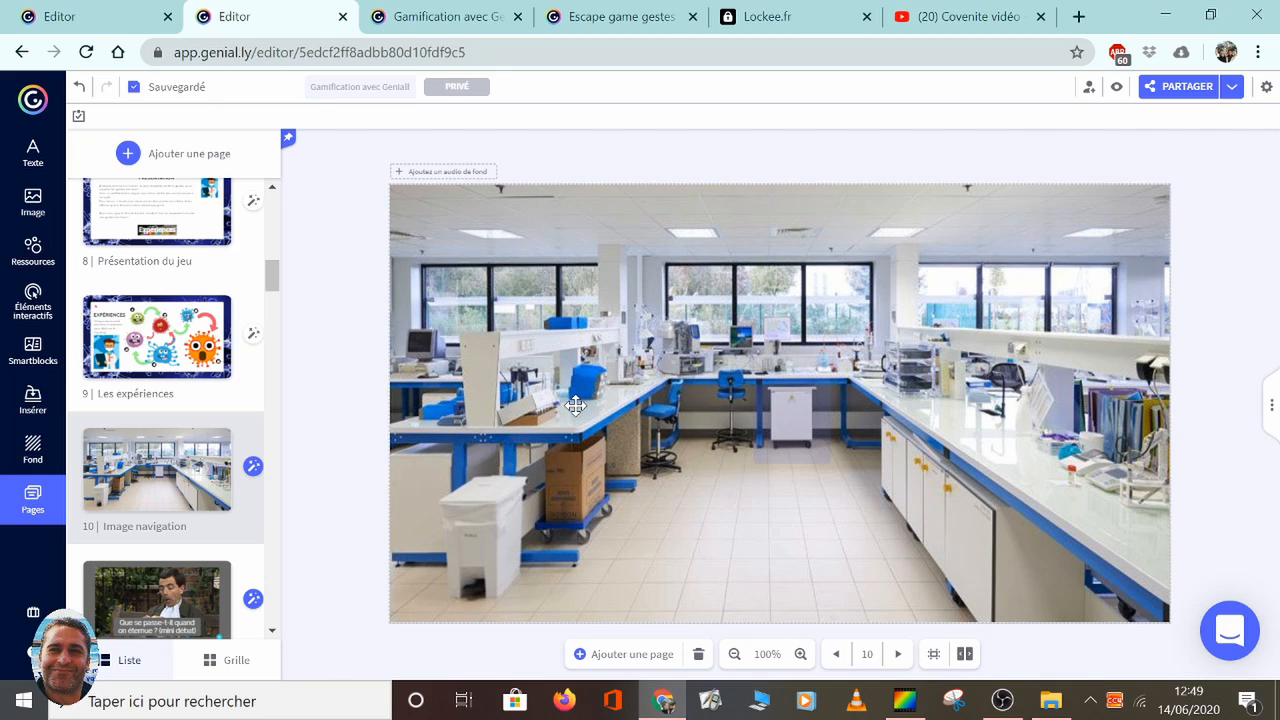
Step: Duplicate the laboratory photo, crop the copy to the white bin, and align it over the bin in the original photo
click(576, 405)
right_click(574, 406)
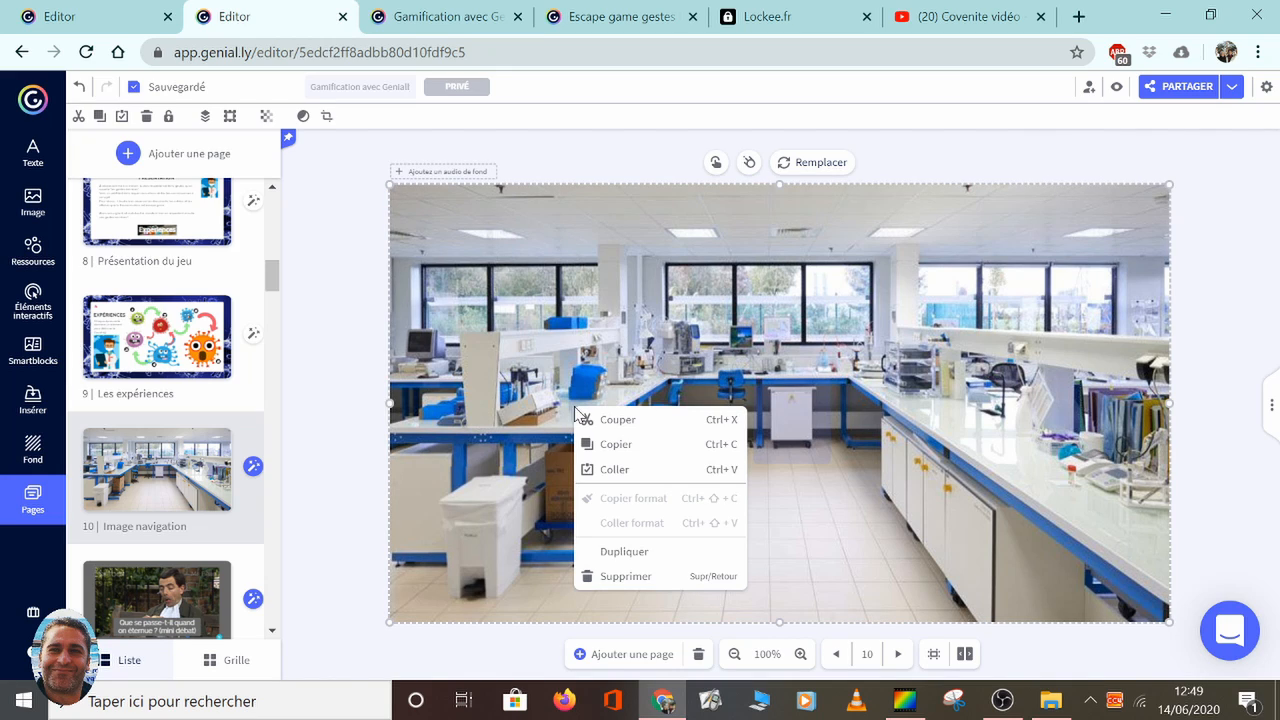
click(614, 554)
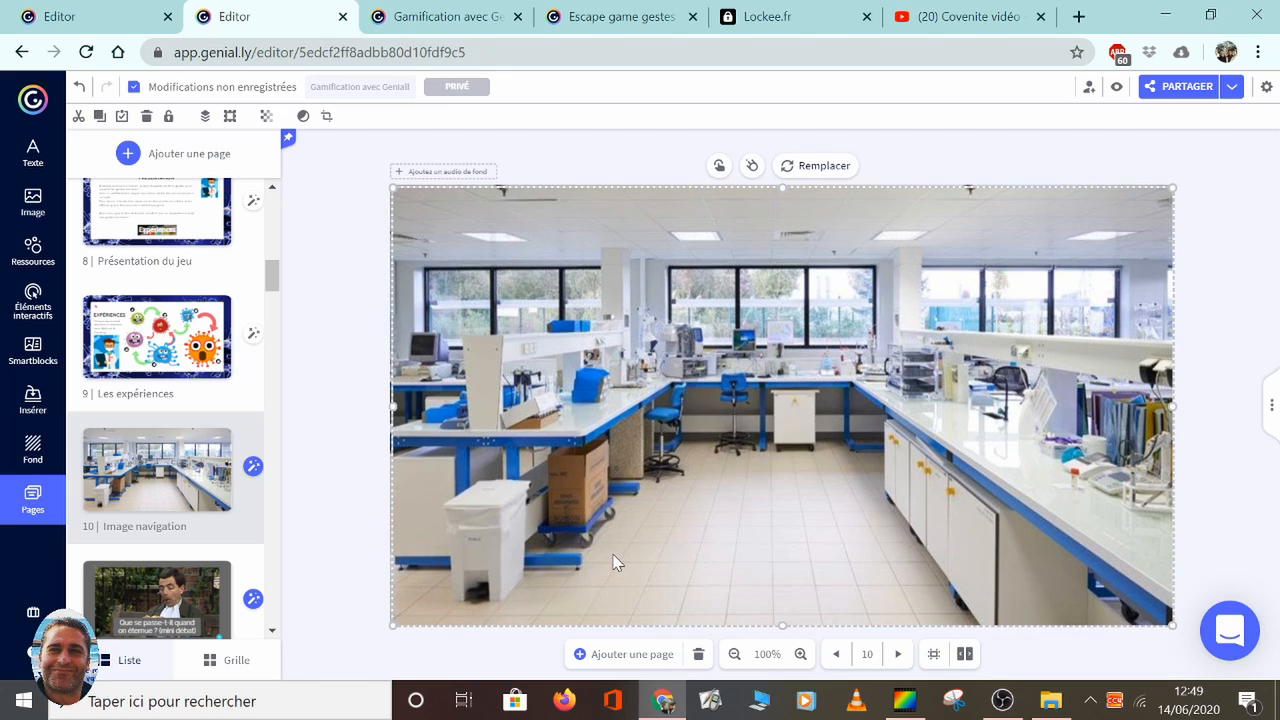
click(326, 116)
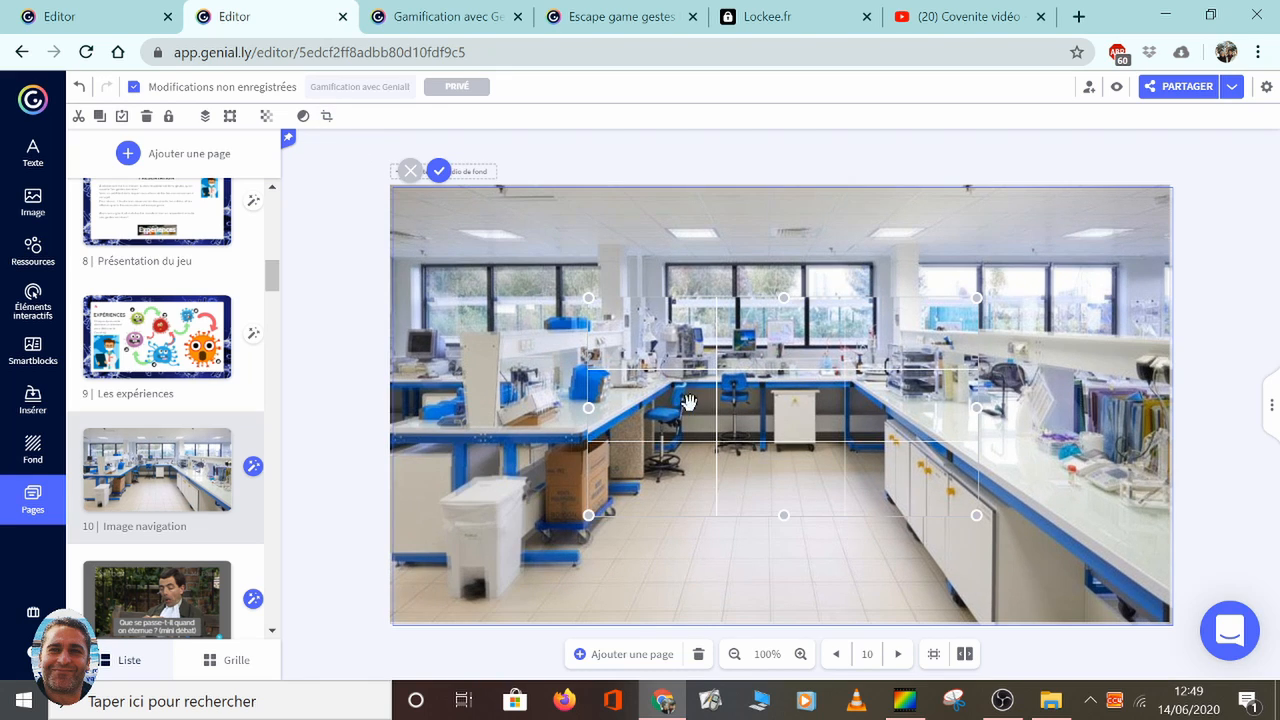
drag(766, 420, 619, 517)
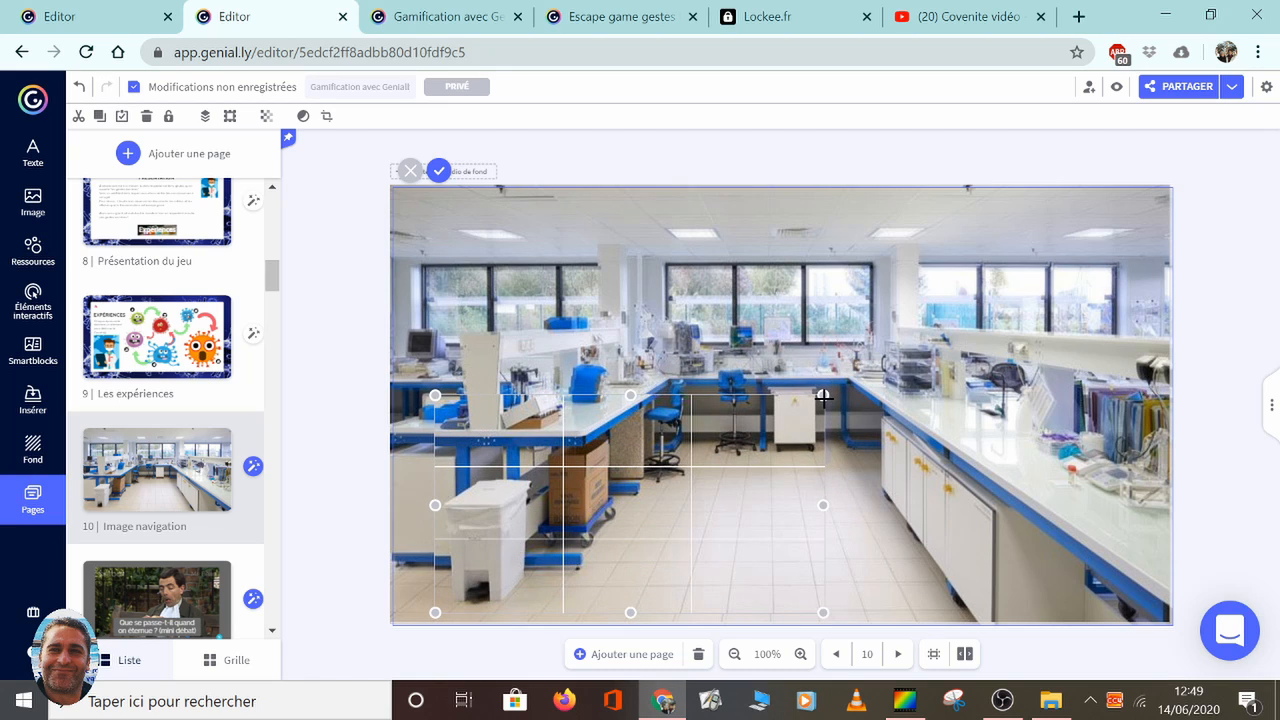
drag(820, 504, 540, 500)
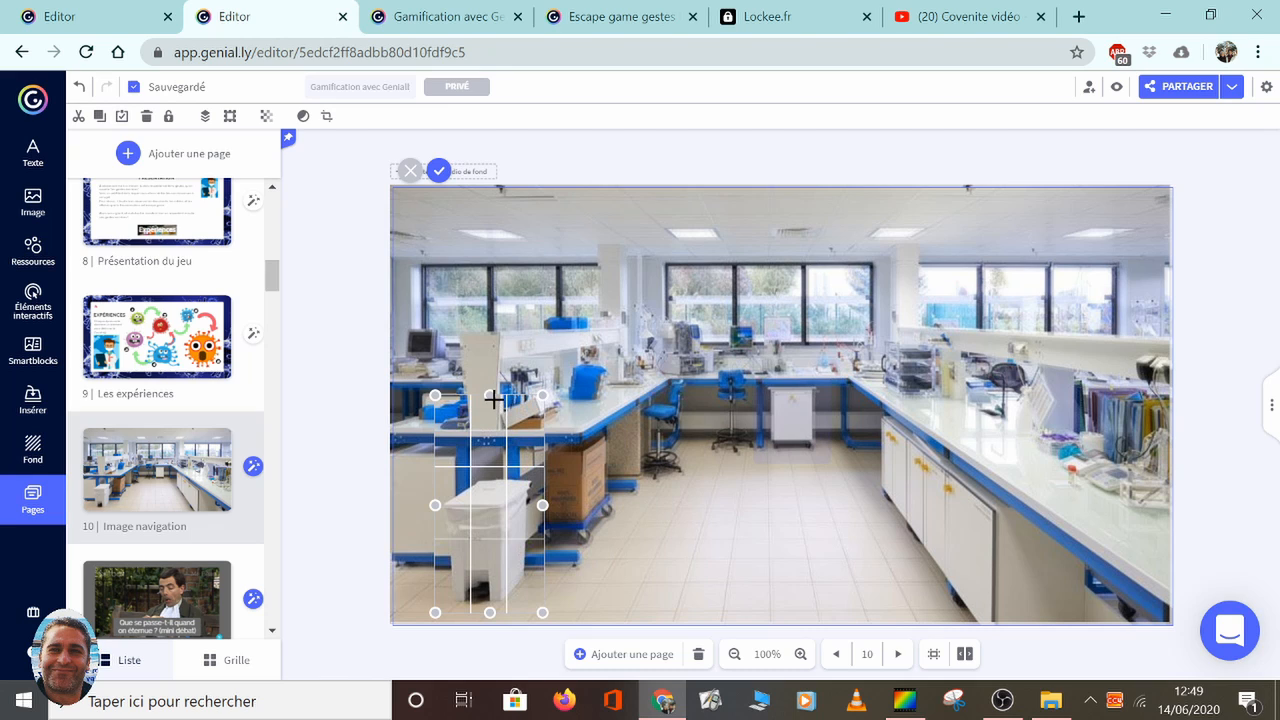
drag(491, 400, 495, 472)
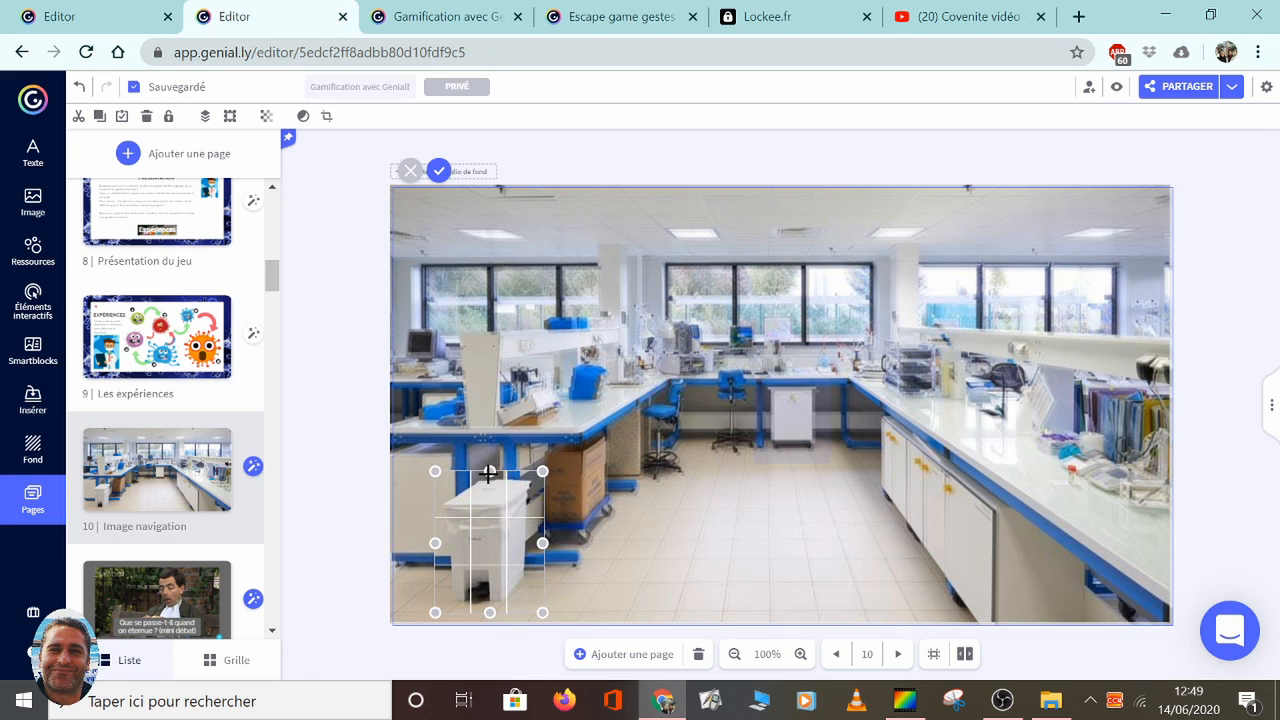
key(Return)
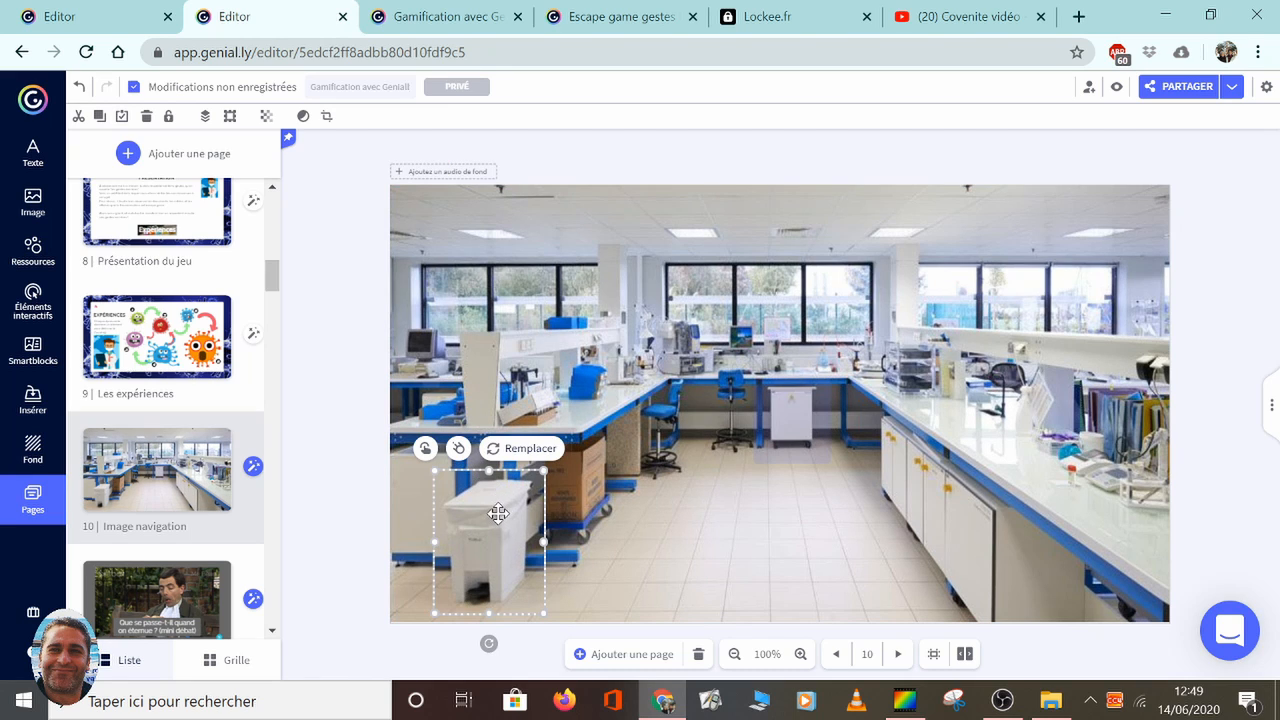
mouse_move(500, 512)
mouse_down()
mouse_move(562, 463)
mouse_move(545, 440)
mouse_move(586, 370)
mouse_move(500, 508)
mouse_up()
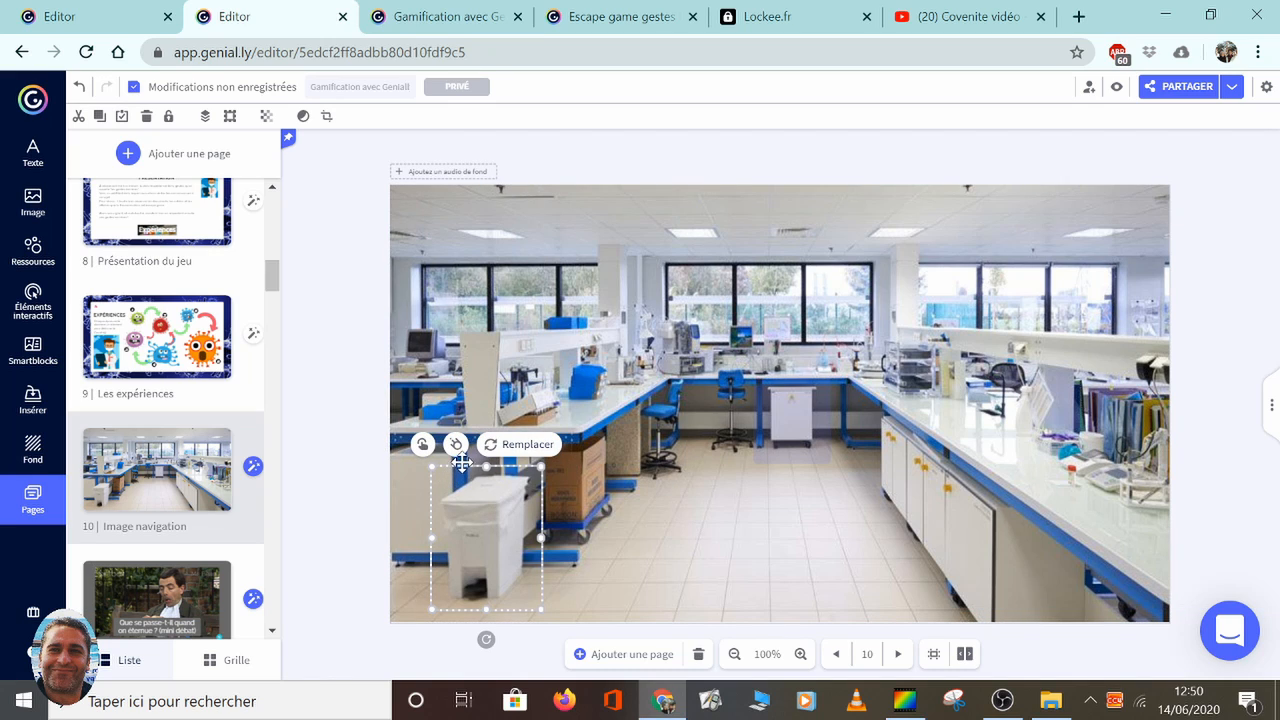
Step: Give the cropped bin image a "Souris dessus" animation with the "Couleur à N/B" effect
click(456, 447)
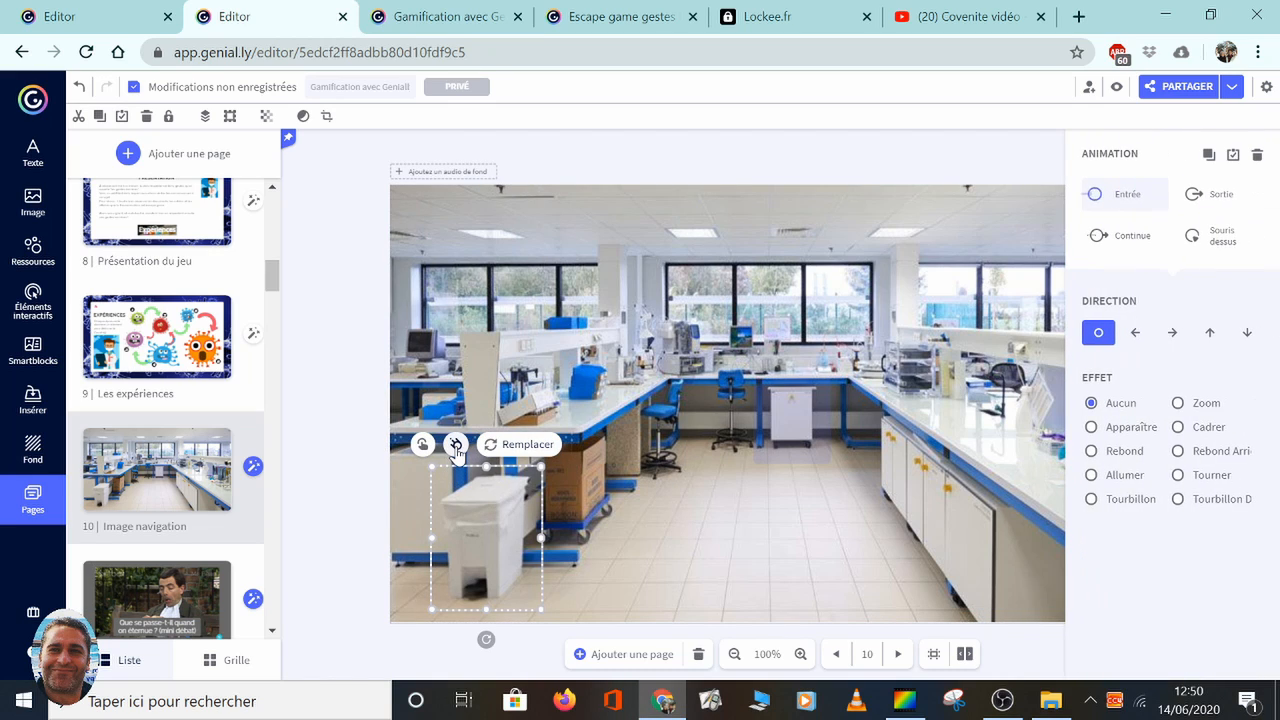
click(1221, 238)
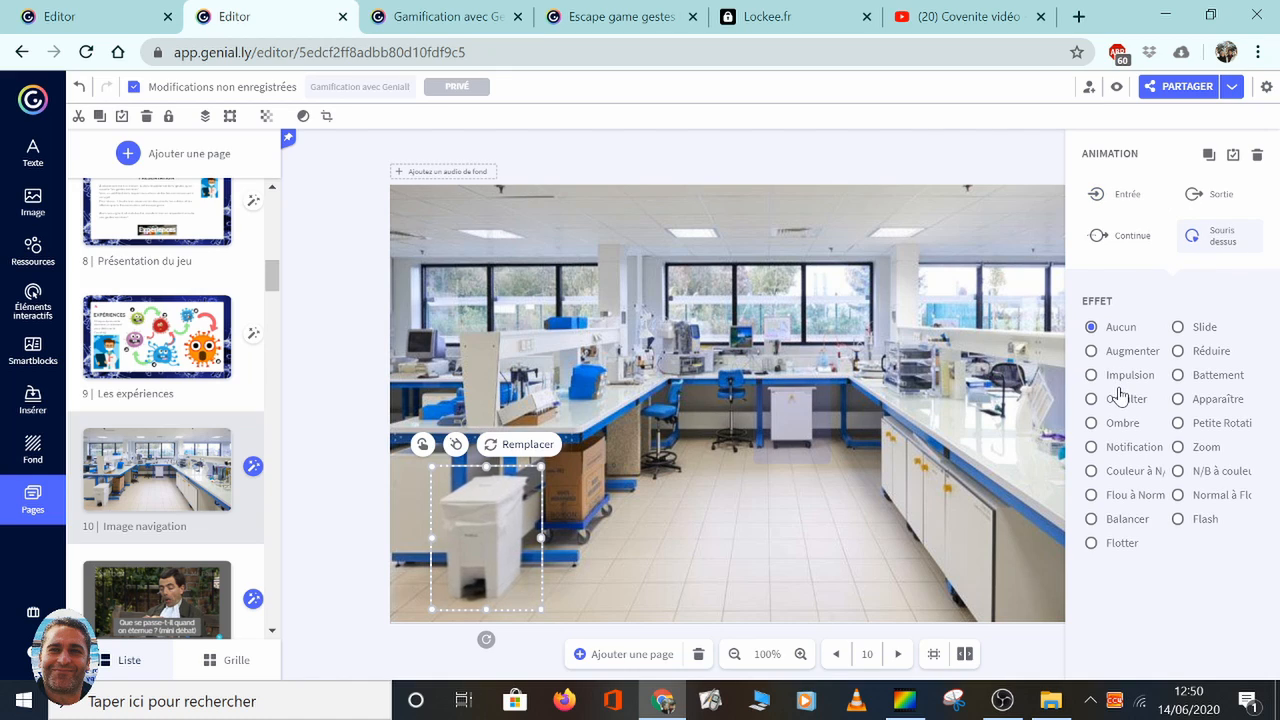
click(1127, 472)
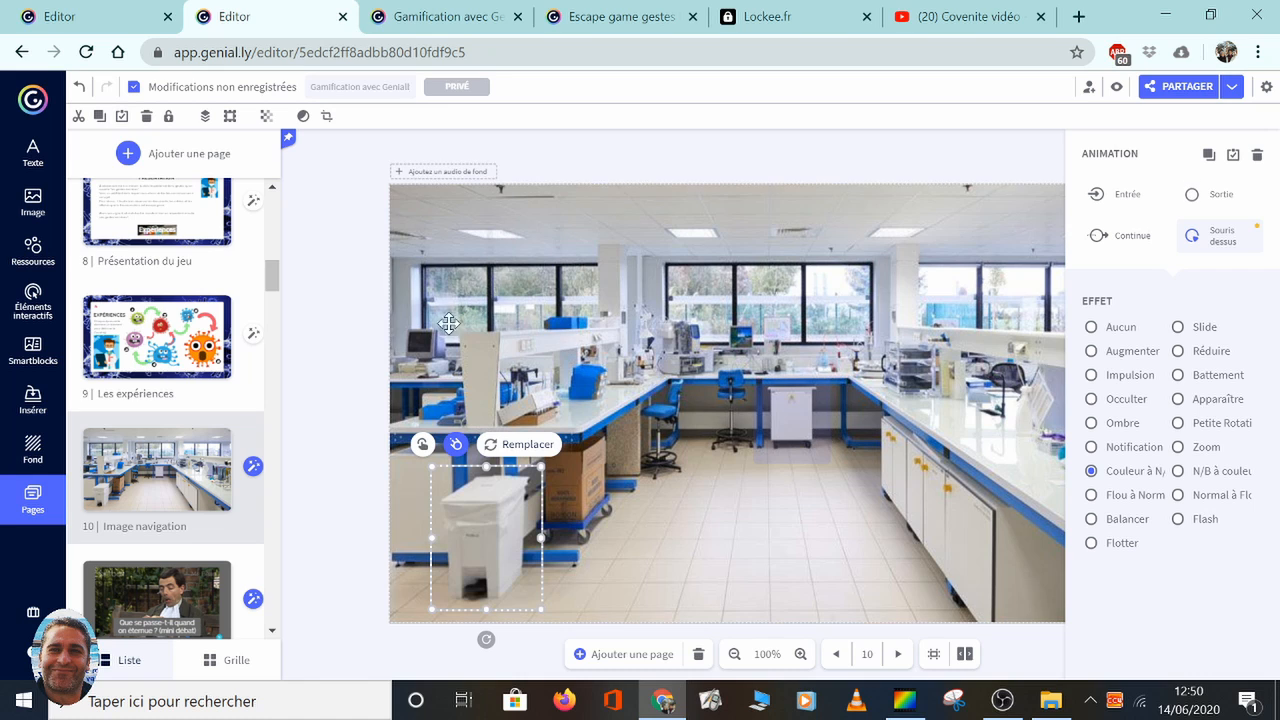
Step: Link the cropped bin image to the "Exp 2 Recherche" page, save the interactivity and deselect the image
click(423, 446)
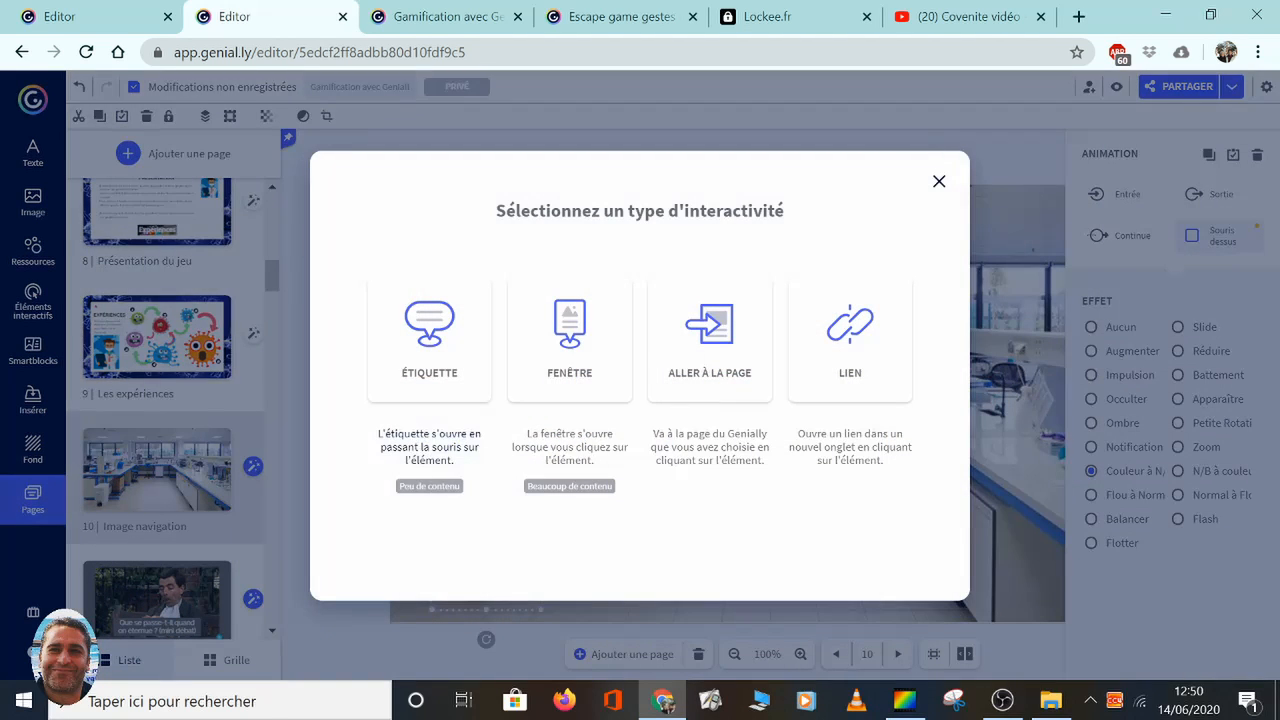
click(713, 361)
scroll(730, 410, down, 2)
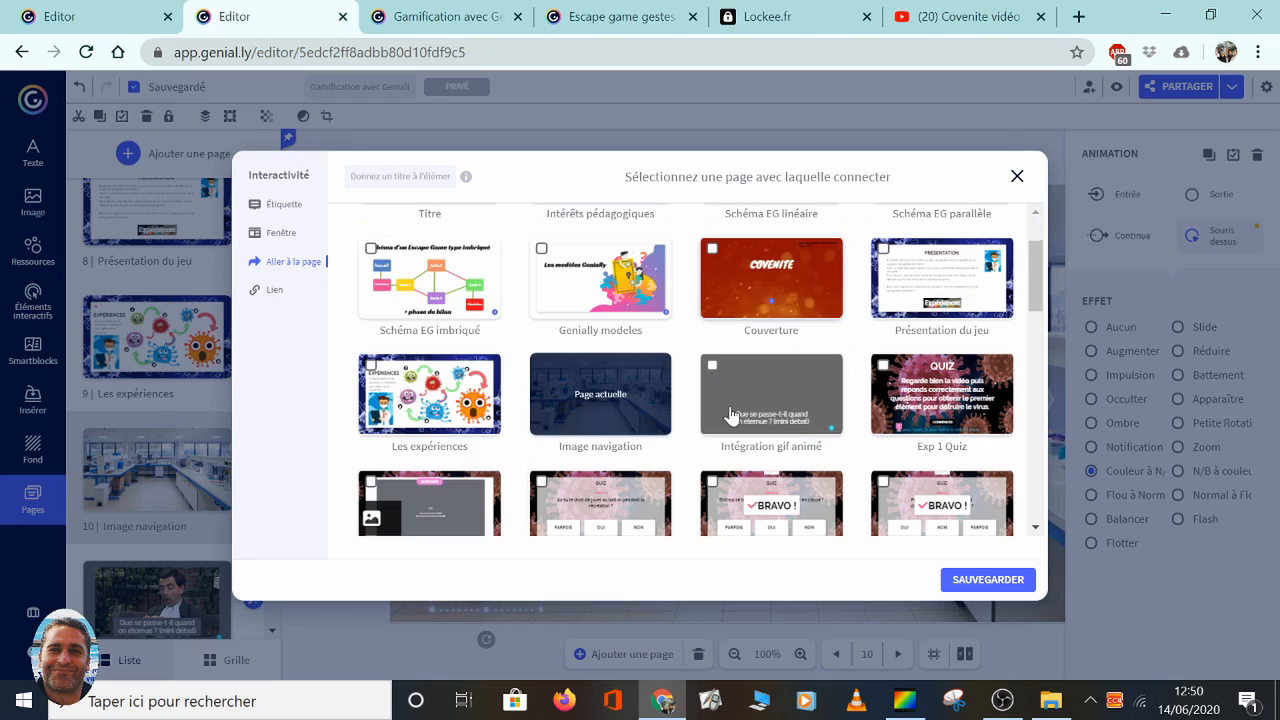
scroll(730, 412, down, 2)
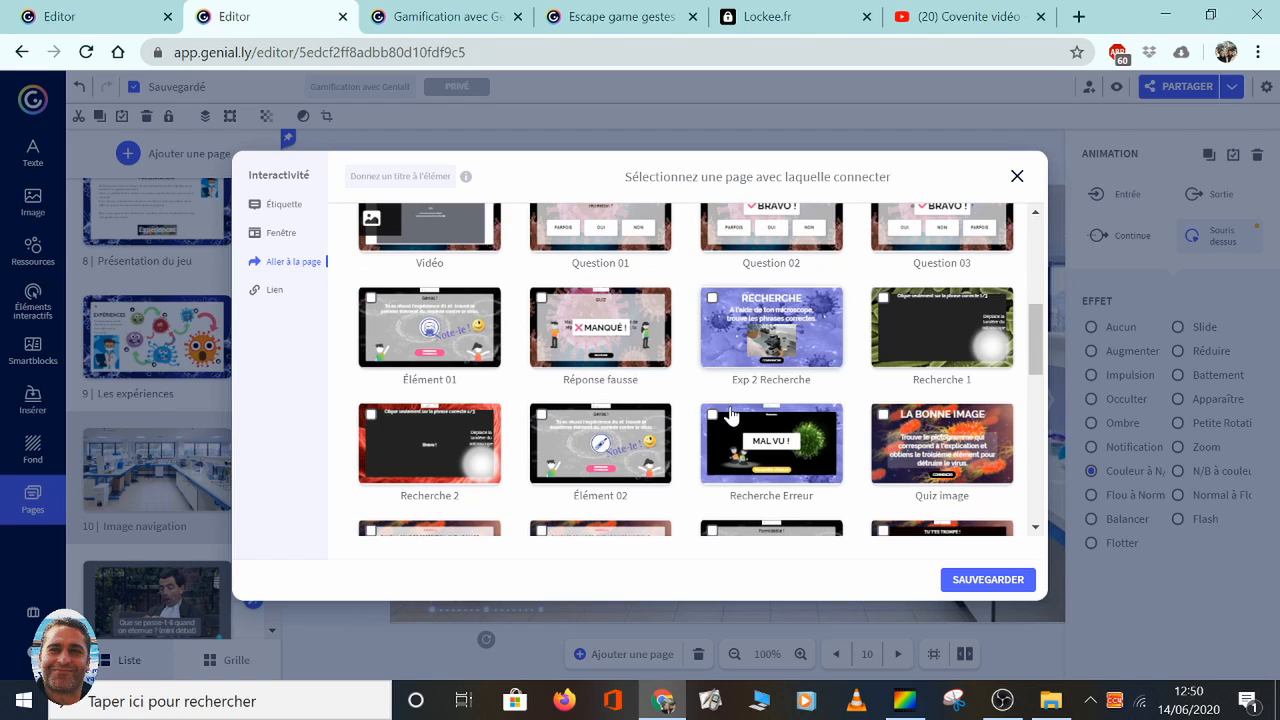
click(734, 336)
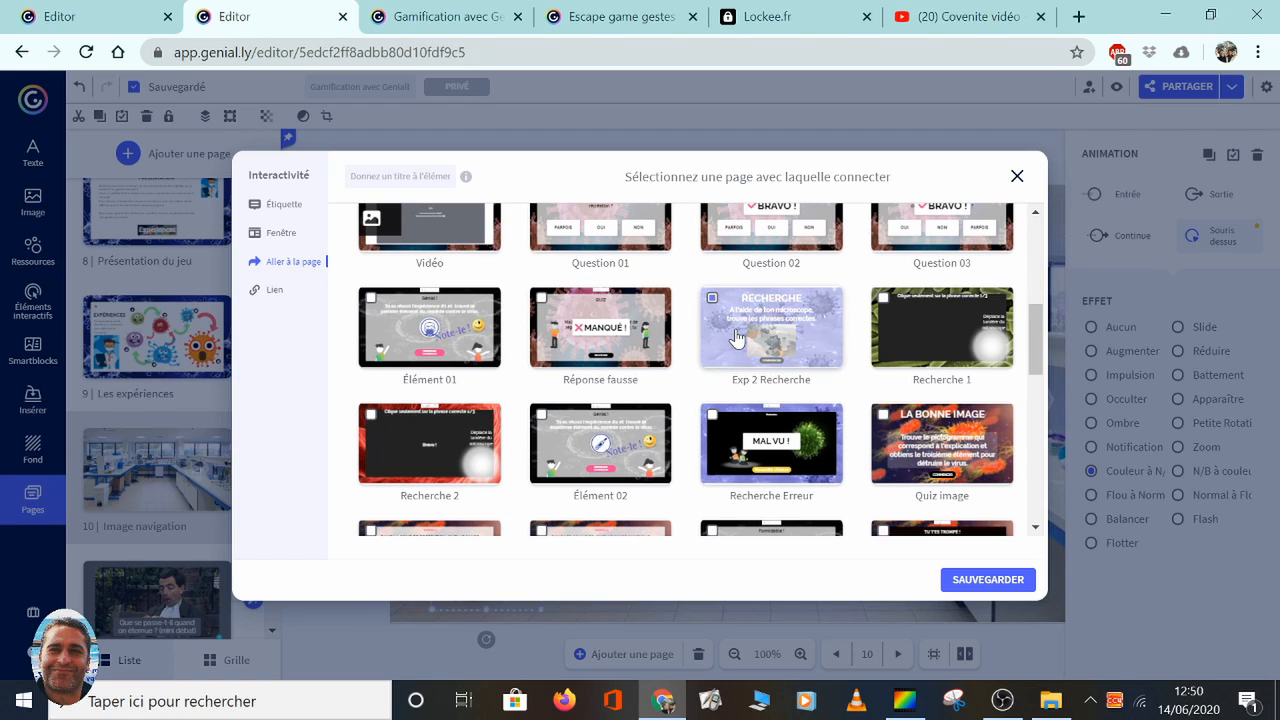
click(985, 584)
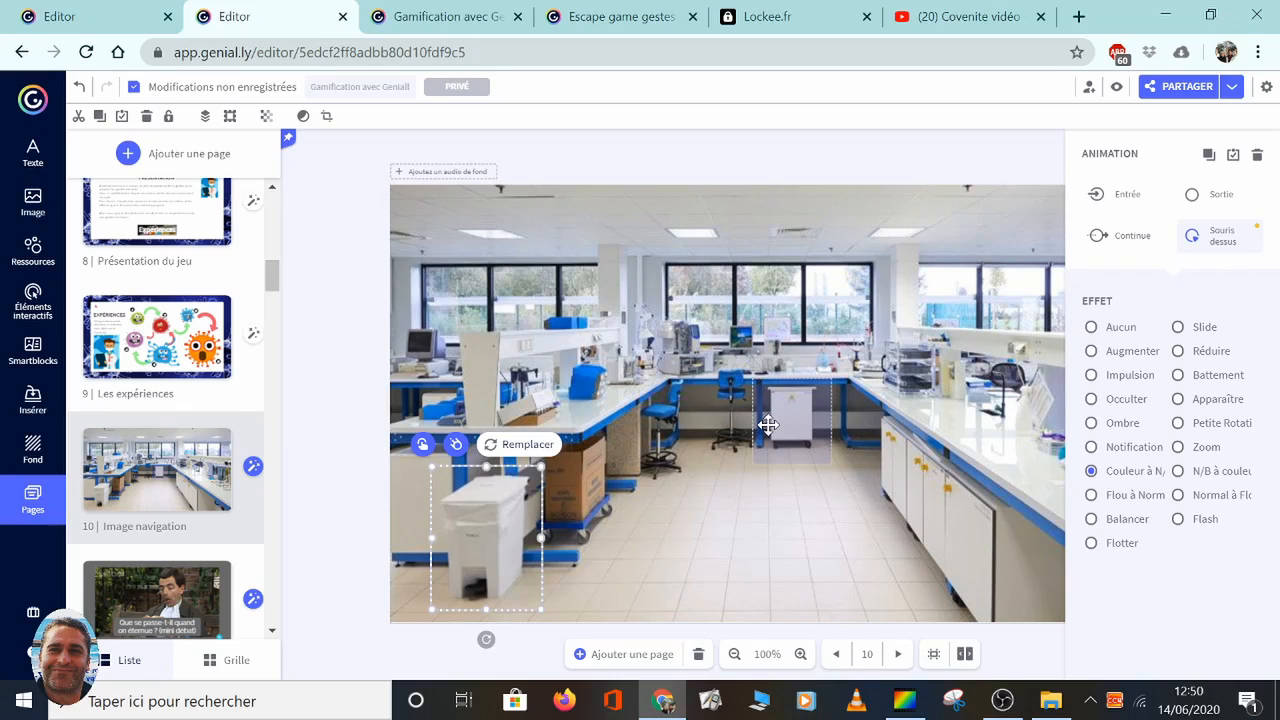
click(354, 331)
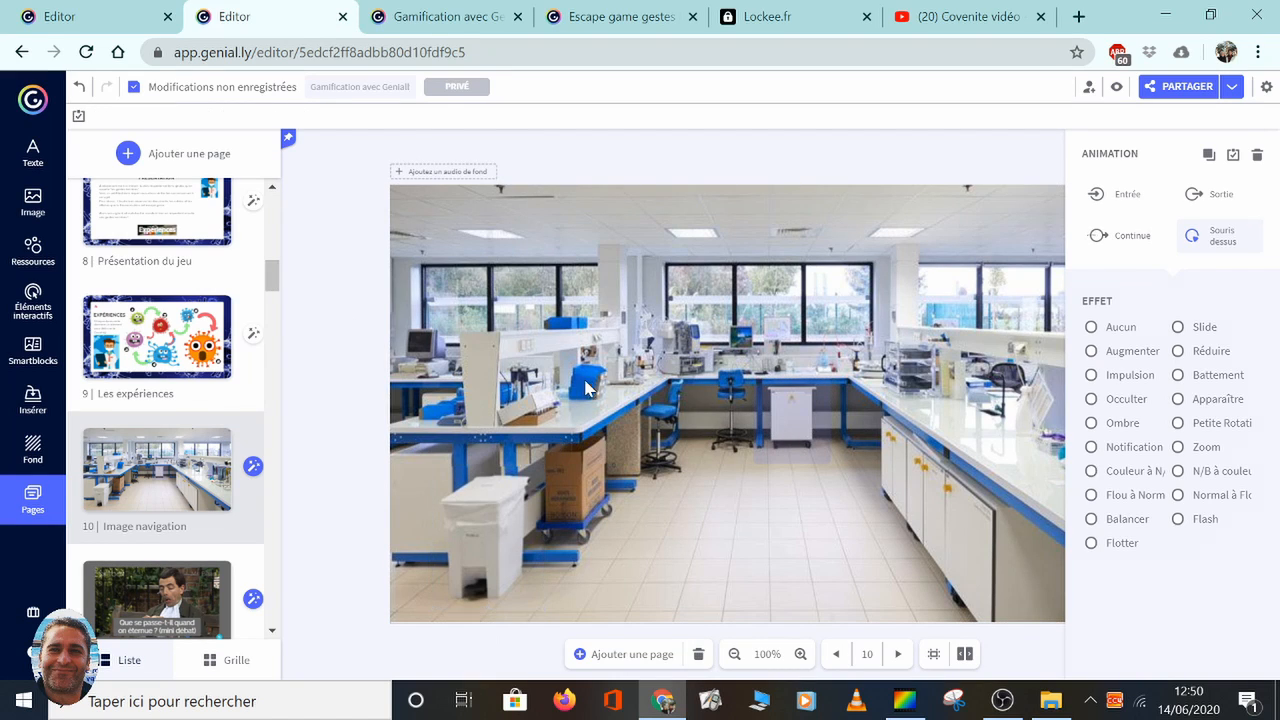
Step: Select all elements on the "Image navigation" page and lock them in place
mouse_move(596, 341)
mouse_down()
mouse_move(696, 341)
mouse_move(600, 342)
mouse_up()
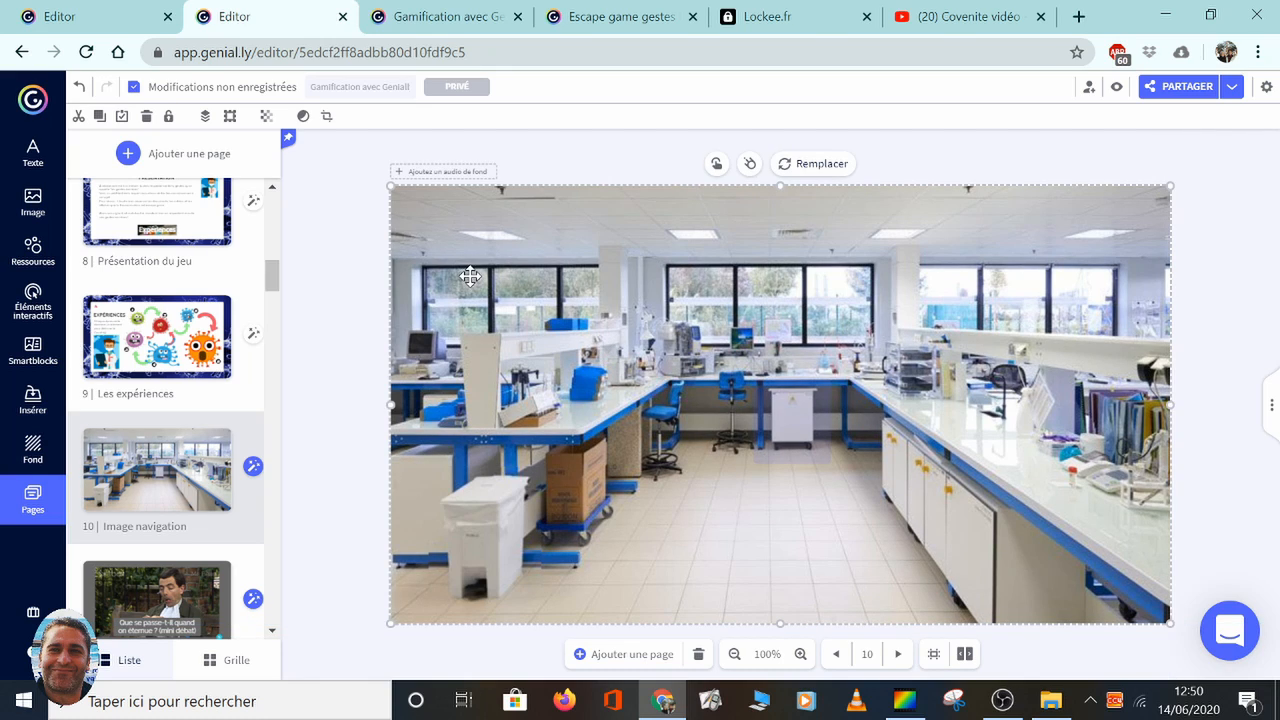
click(470, 503)
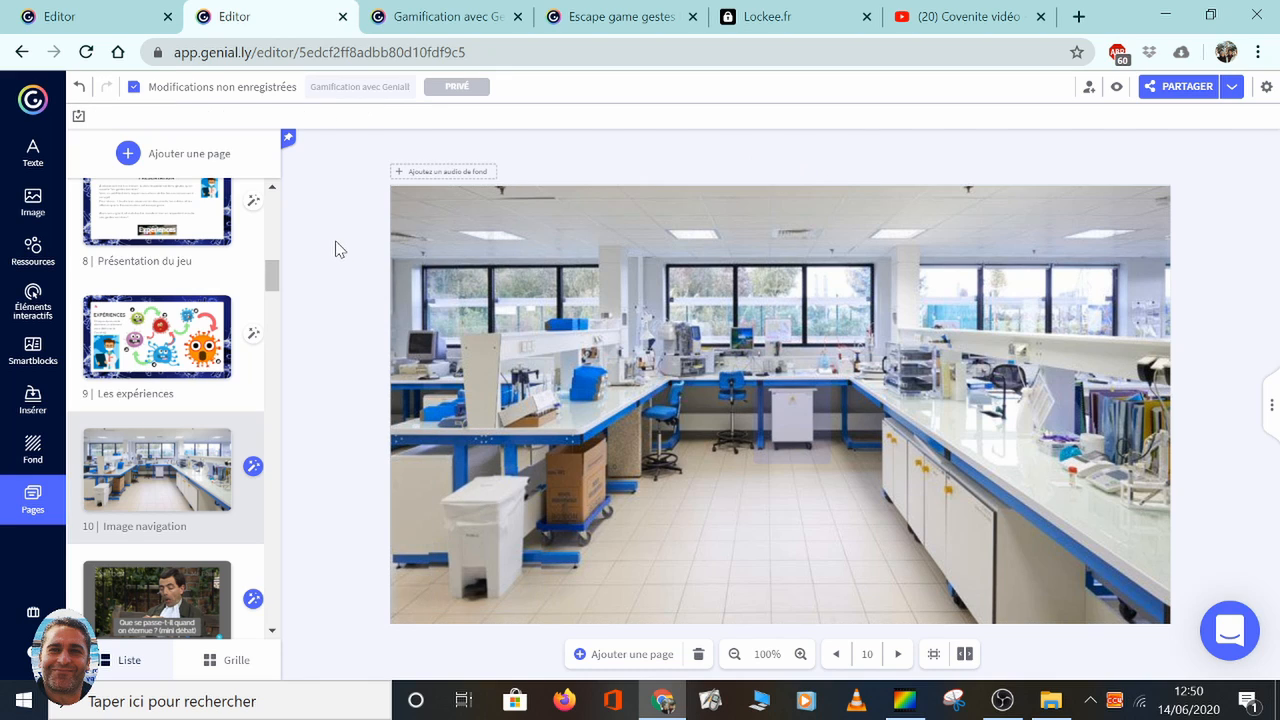
drag(335, 241, 749, 586)
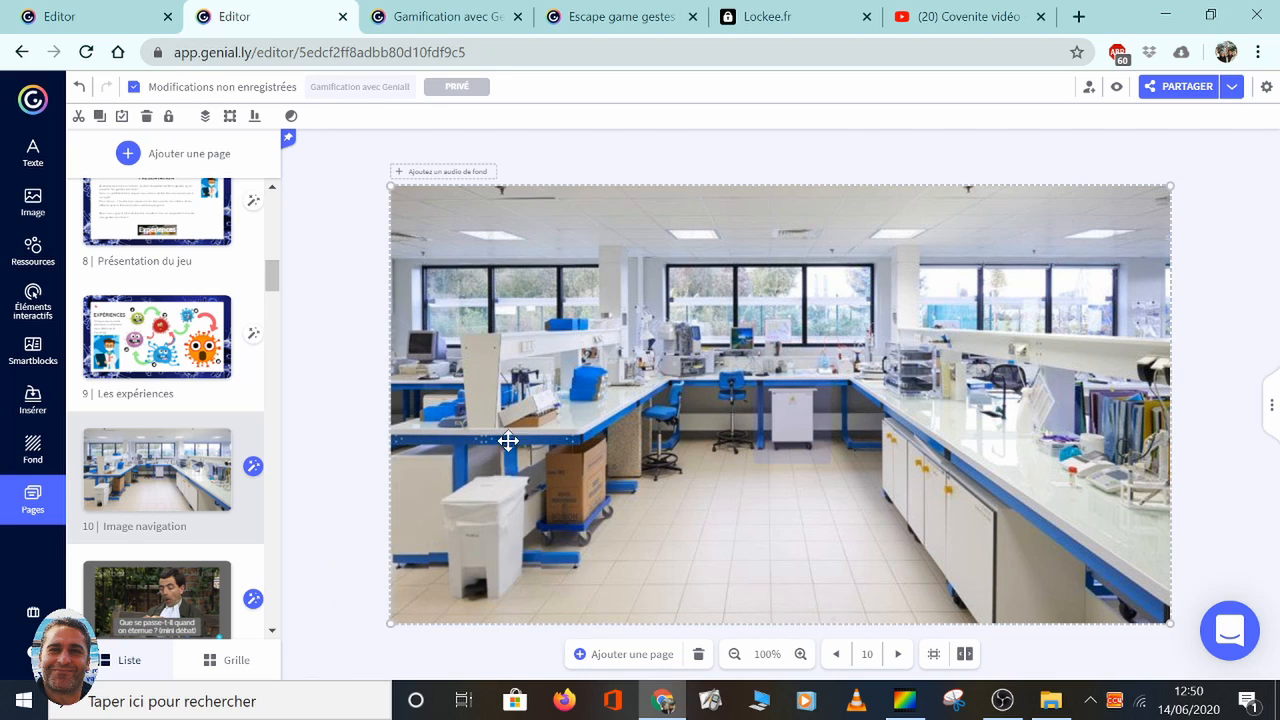
click(169, 118)
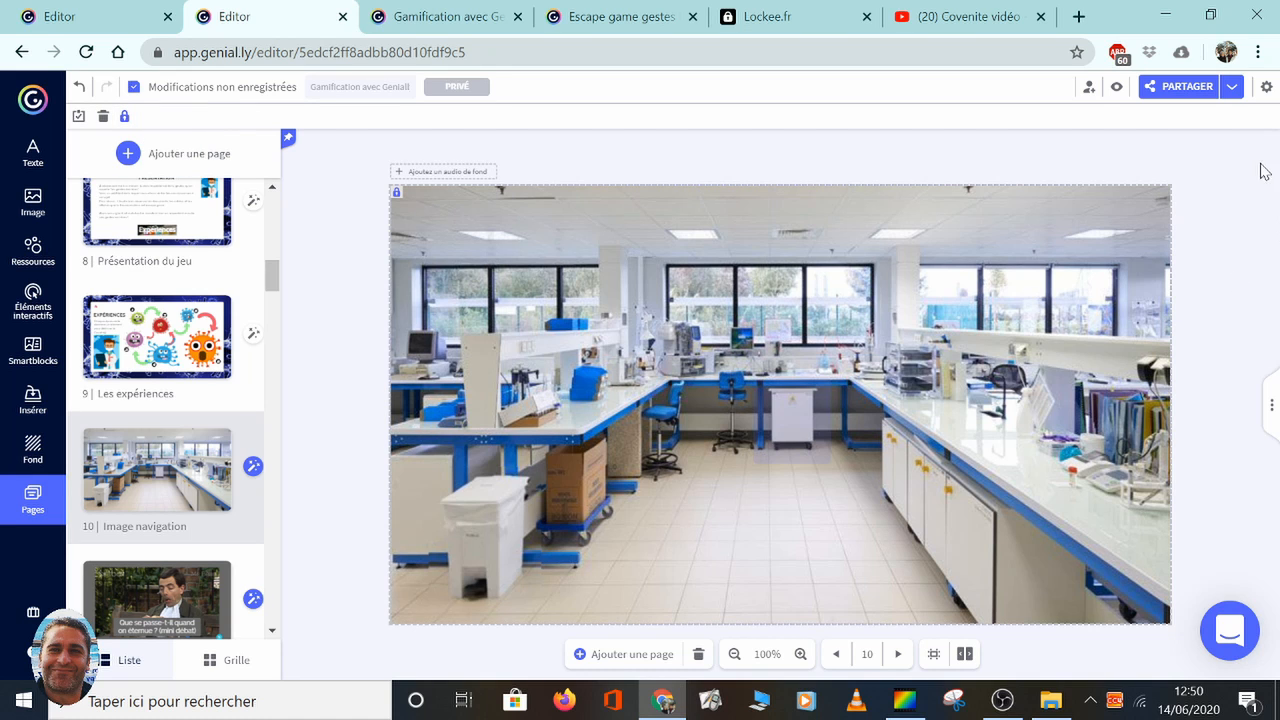
Step: Preview the "Image navigation" page to test the bin image, and return to the editor
click(1117, 86)
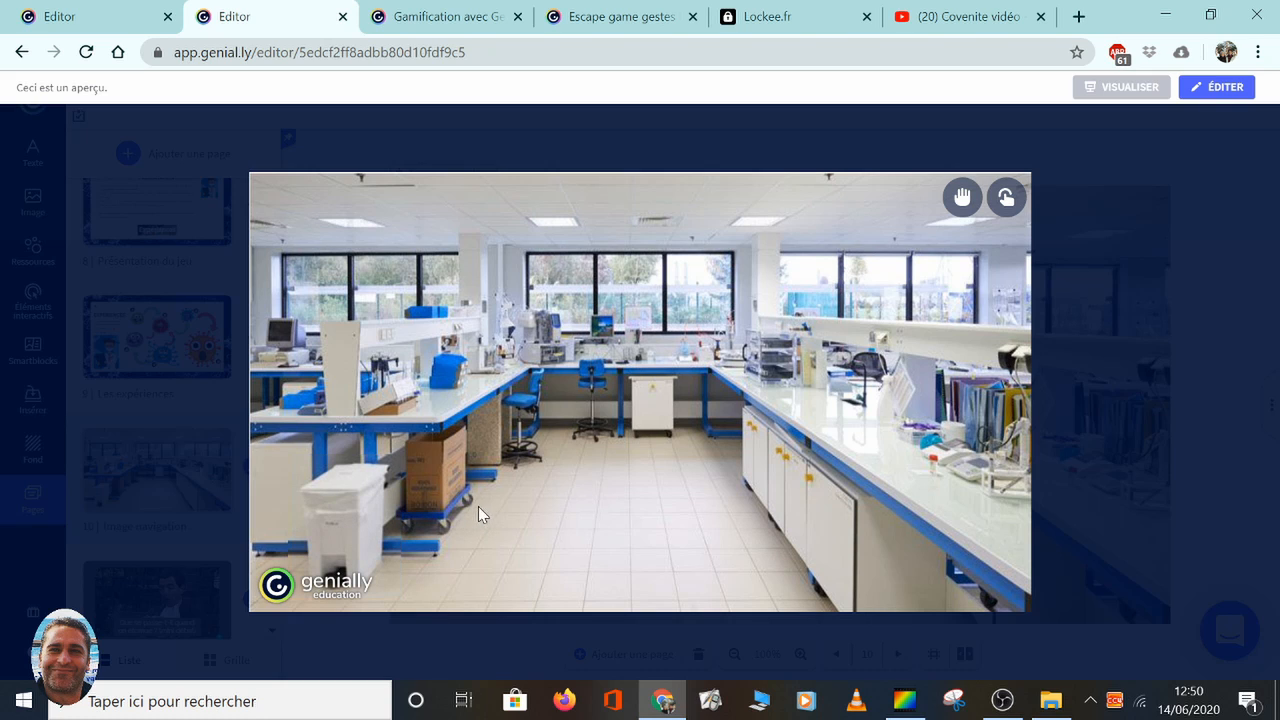
click(348, 526)
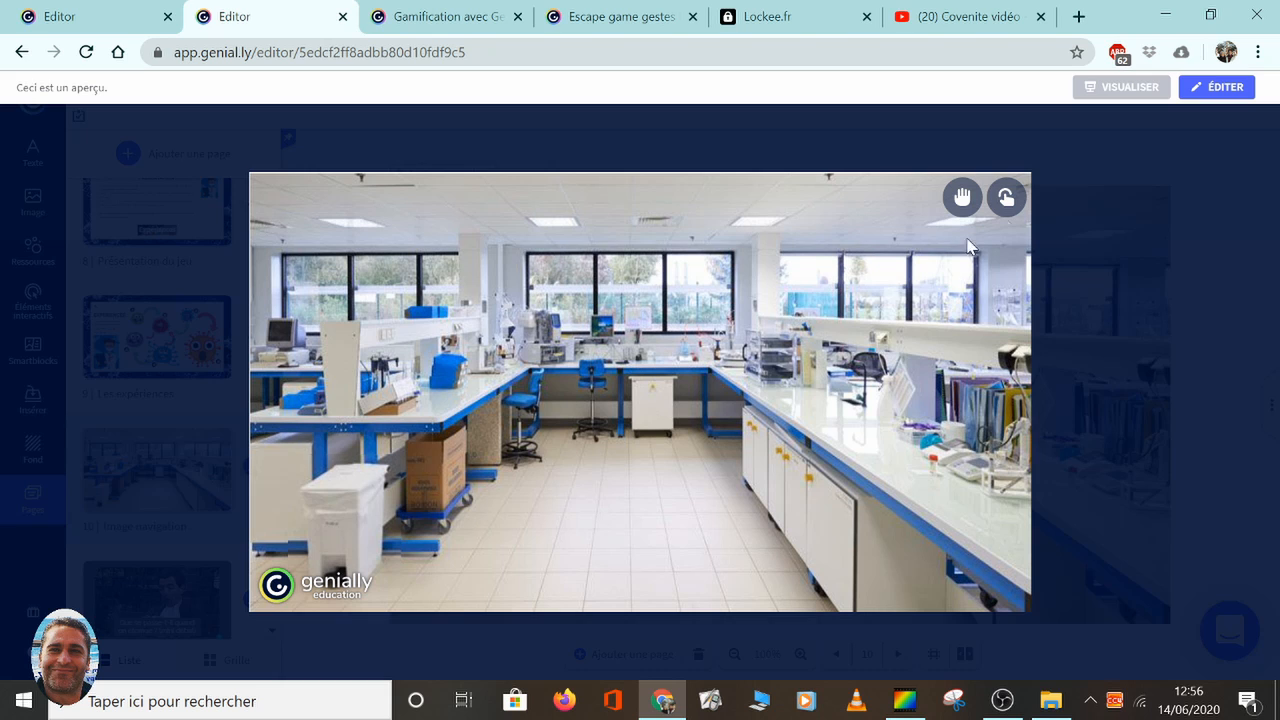
click(1210, 88)
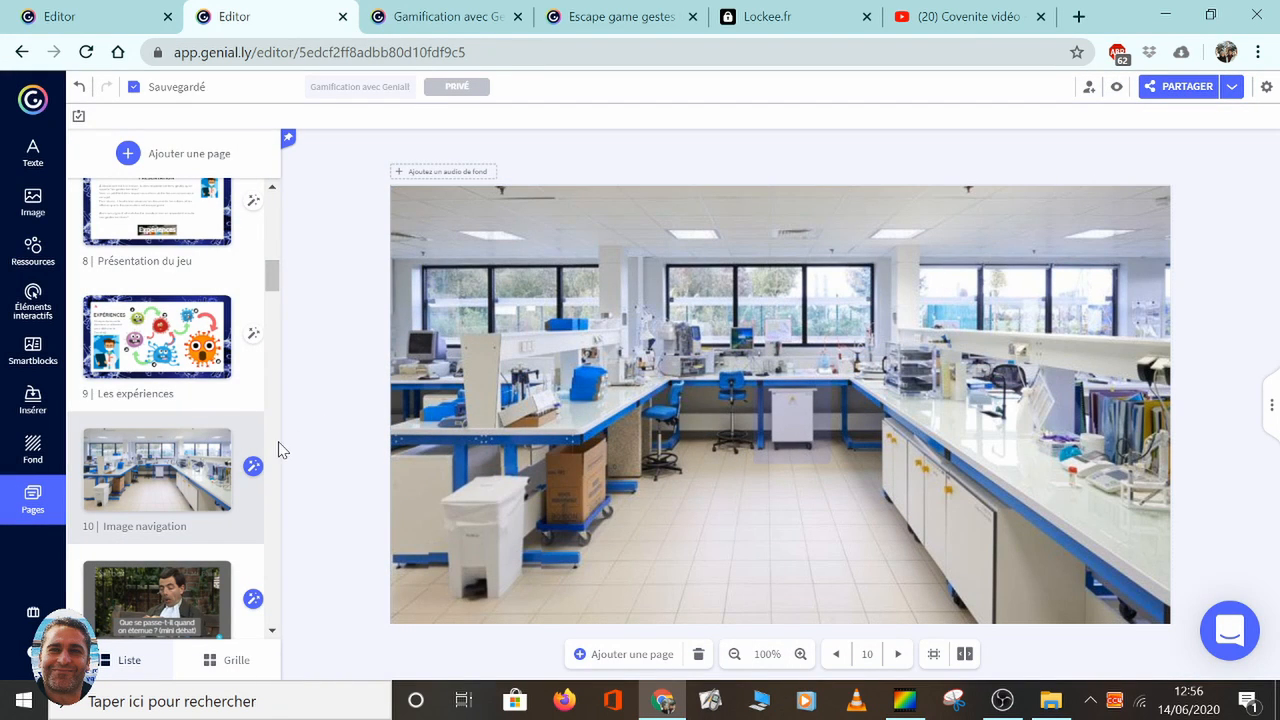
Step: Add an invisible zone to the "Présentation du jeu" page and enlarge it to cover the whole page
scroll(272, 276, down, 3)
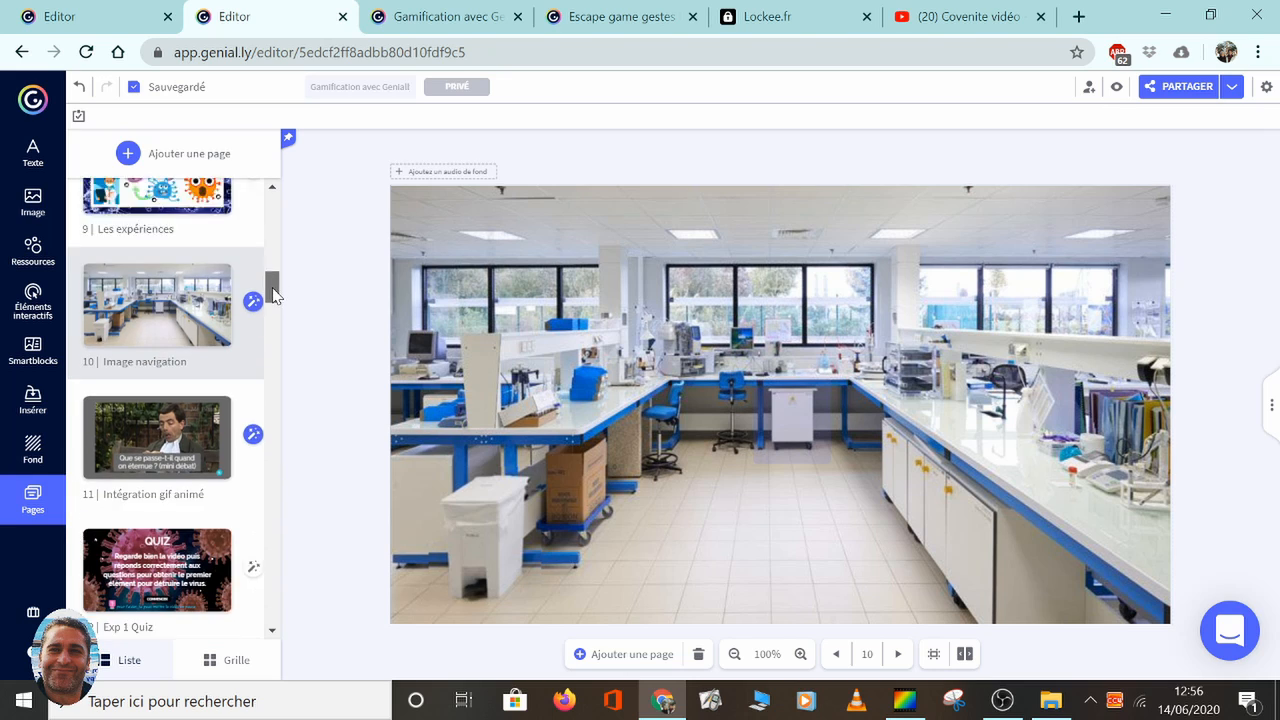
scroll(272, 276, up, 4)
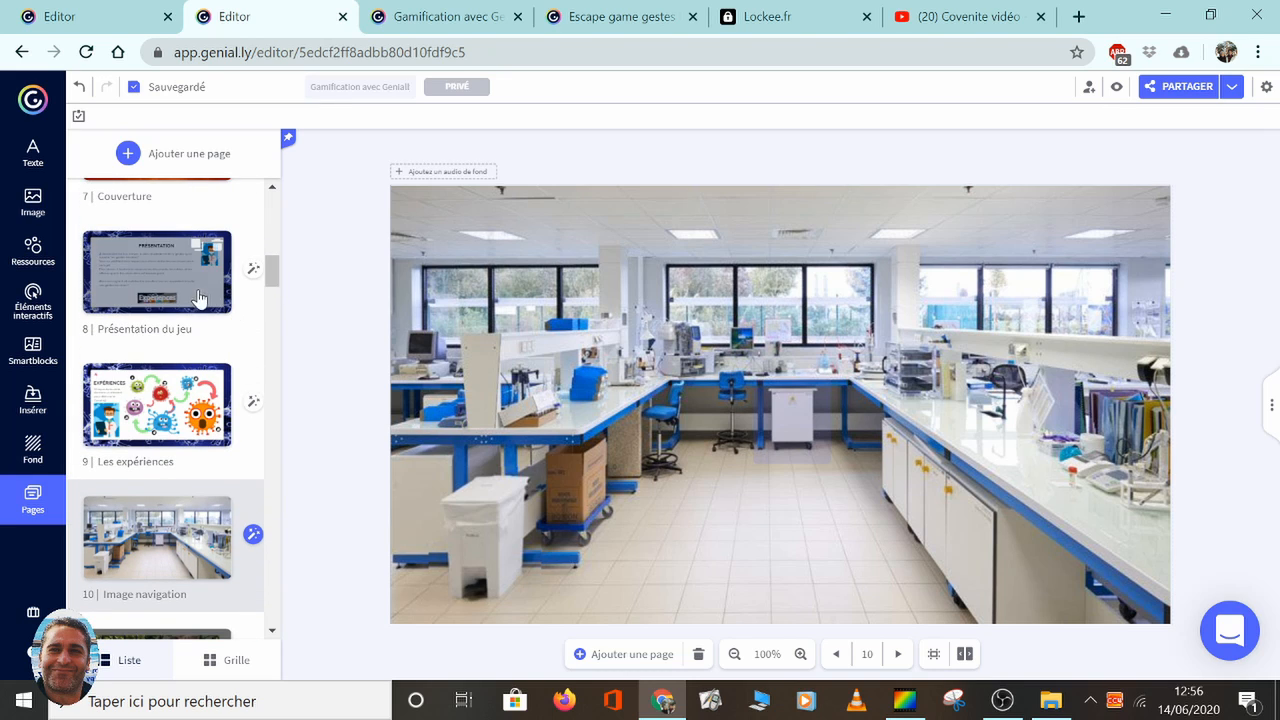
click(214, 296)
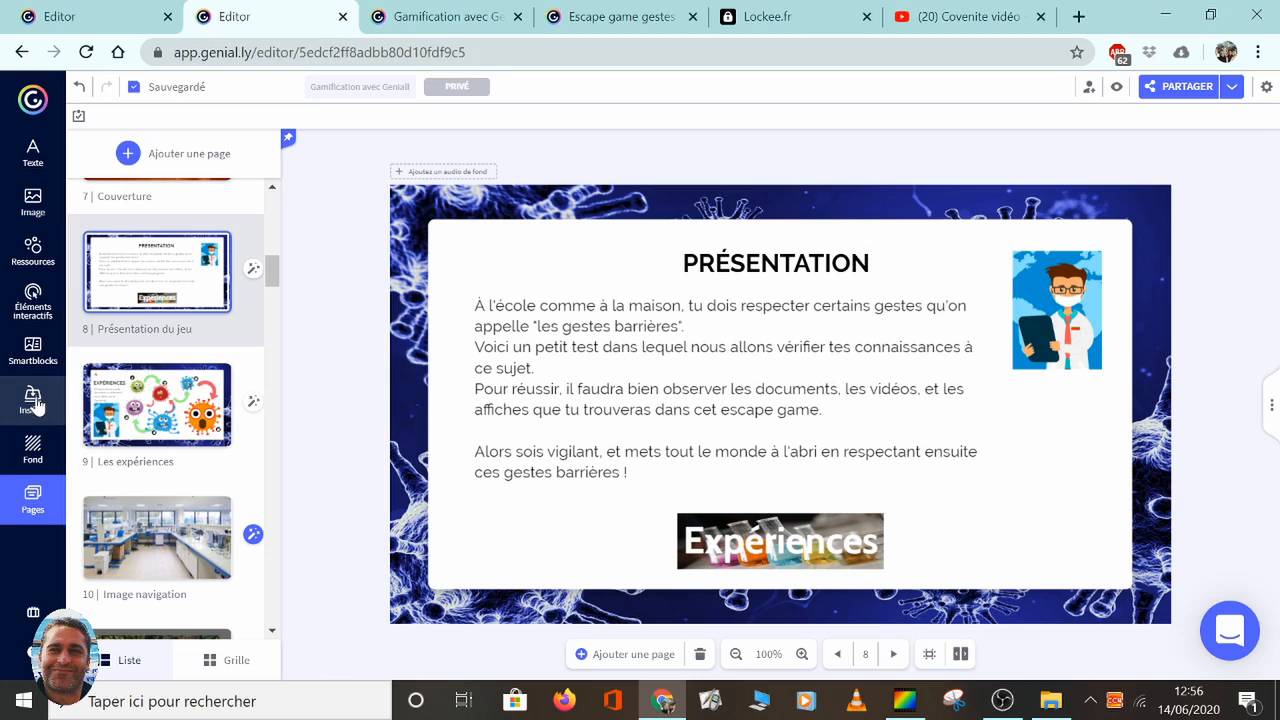
click(24, 316)
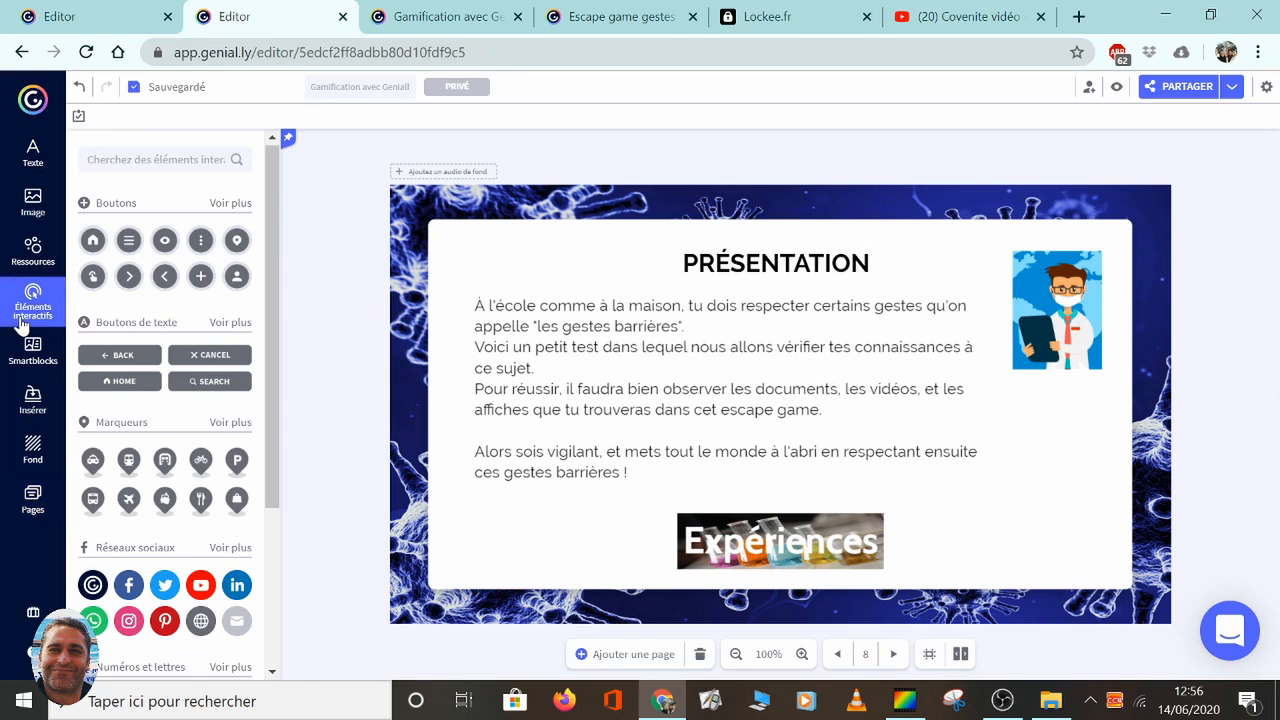
scroll(165, 455, down, 3)
click(152, 610)
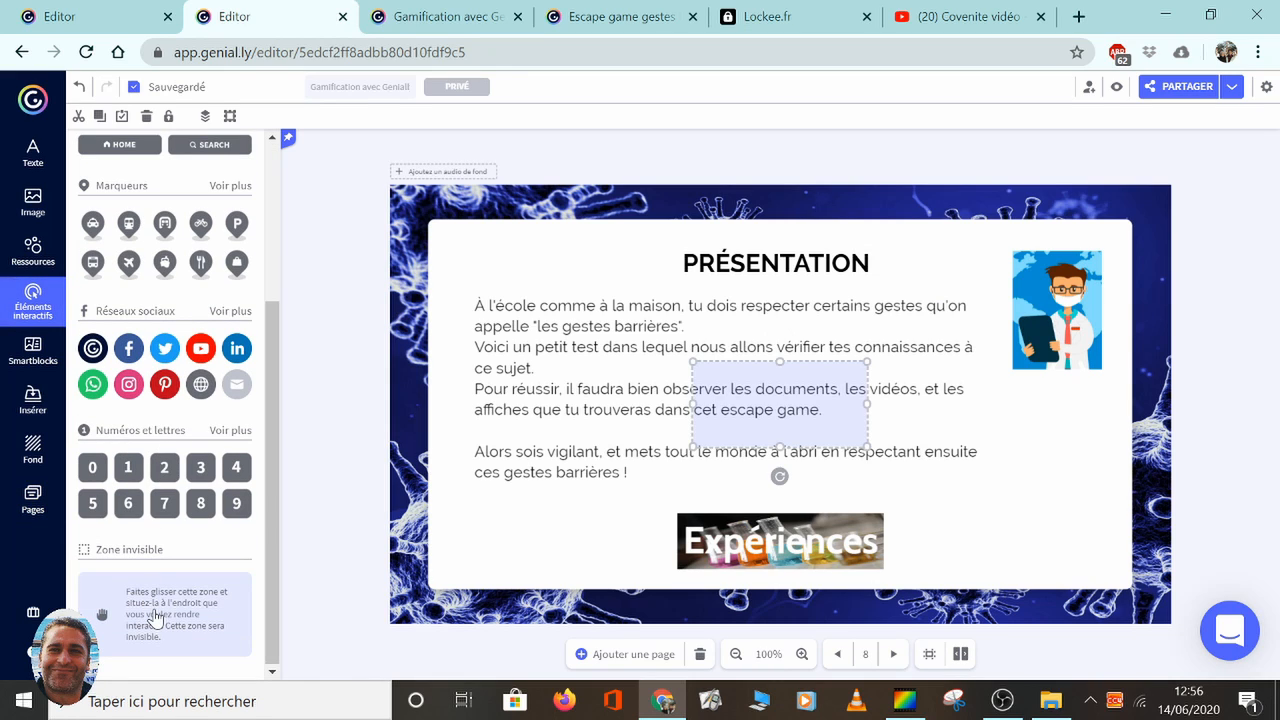
drag(734, 418, 433, 245)
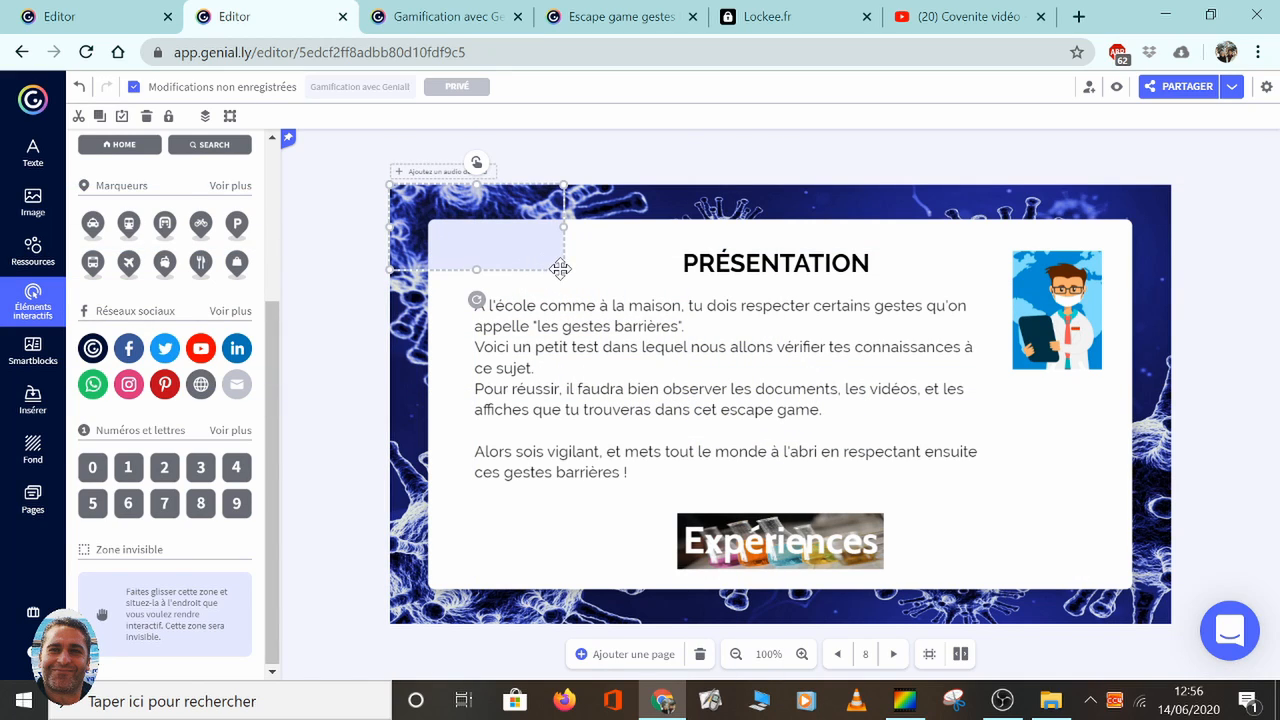
drag(565, 270, 1143, 627)
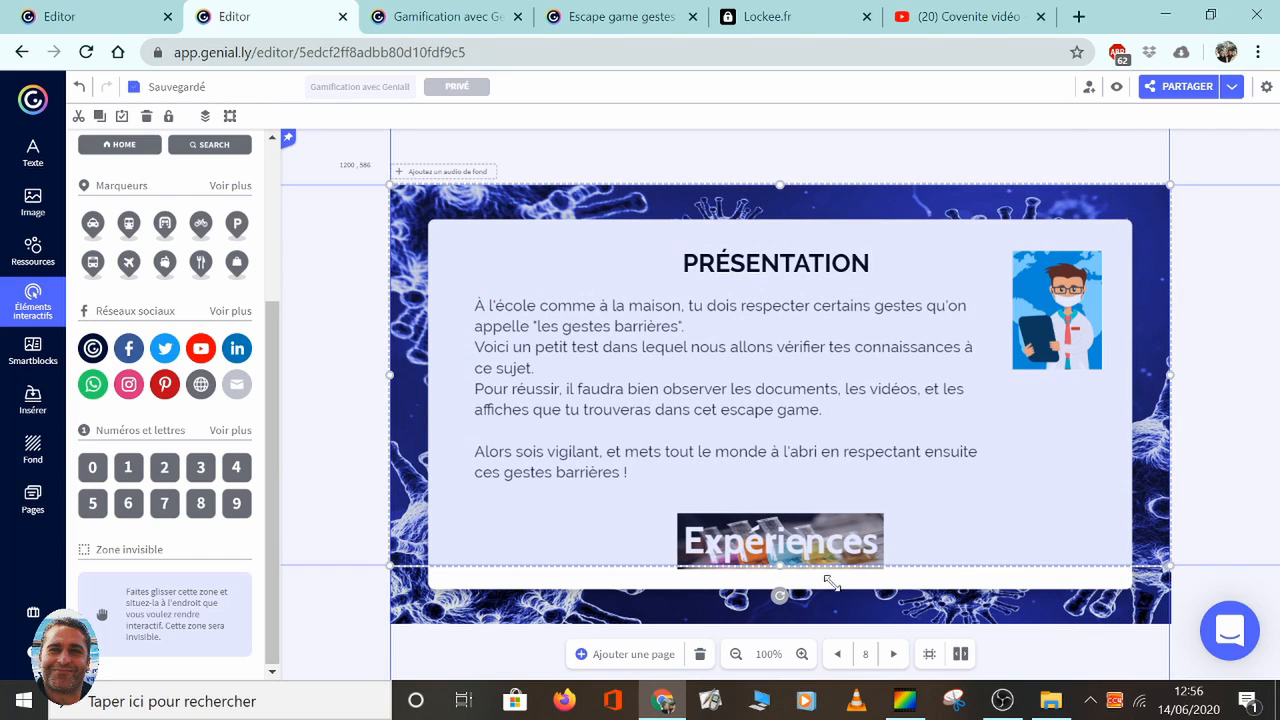
drag(832, 583, 772, 600)
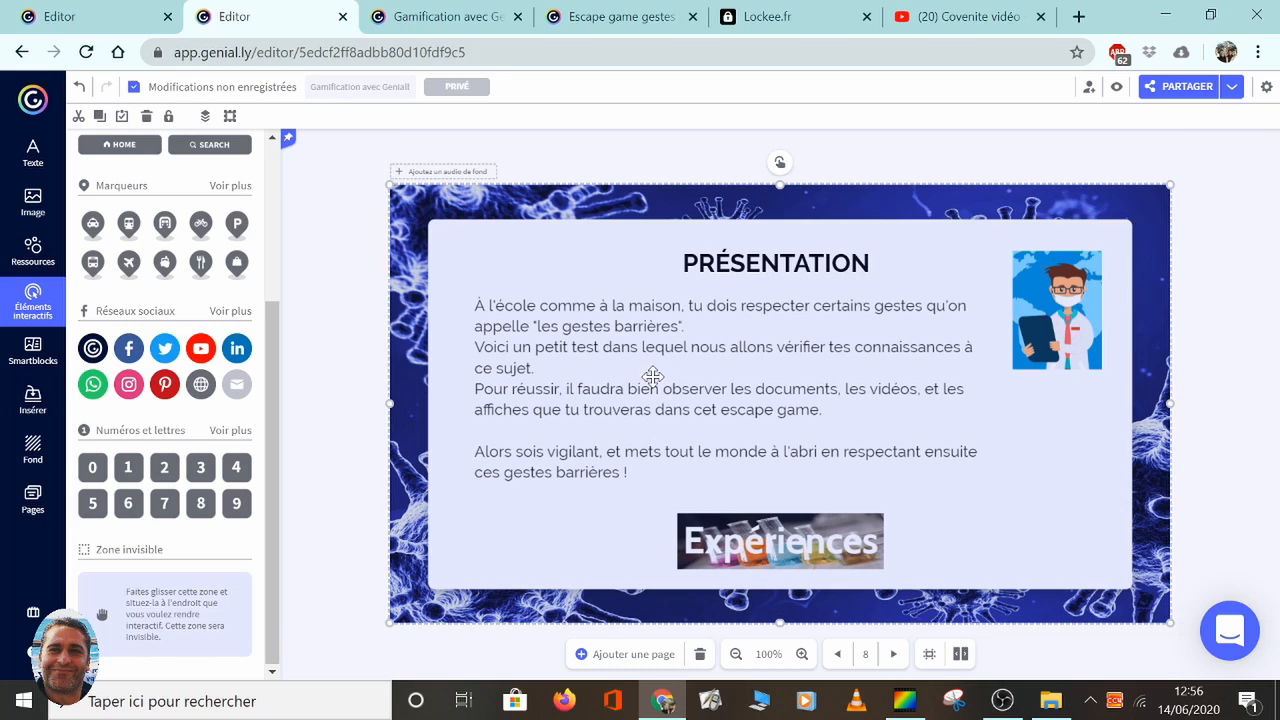
Step: Link the full-page invisible zone to the "Image navigation" page and save the interactivity
click(780, 164)
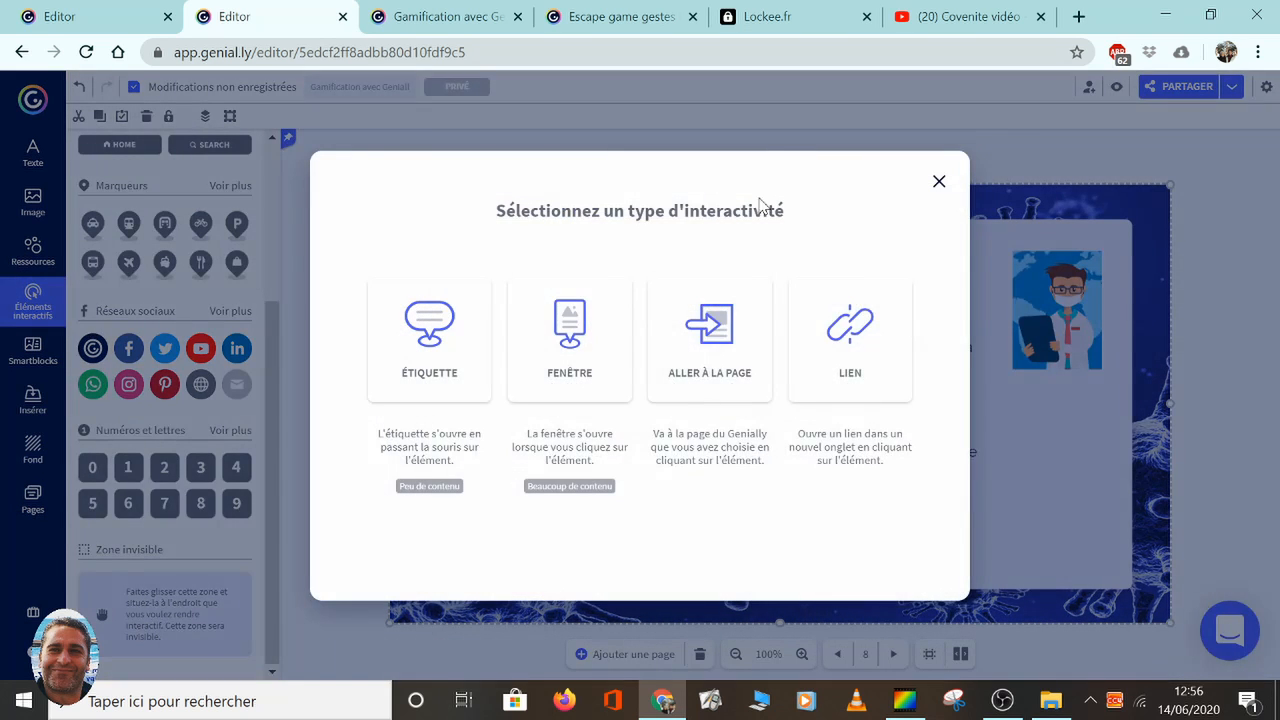
click(712, 346)
scroll(715, 424, down, 1)
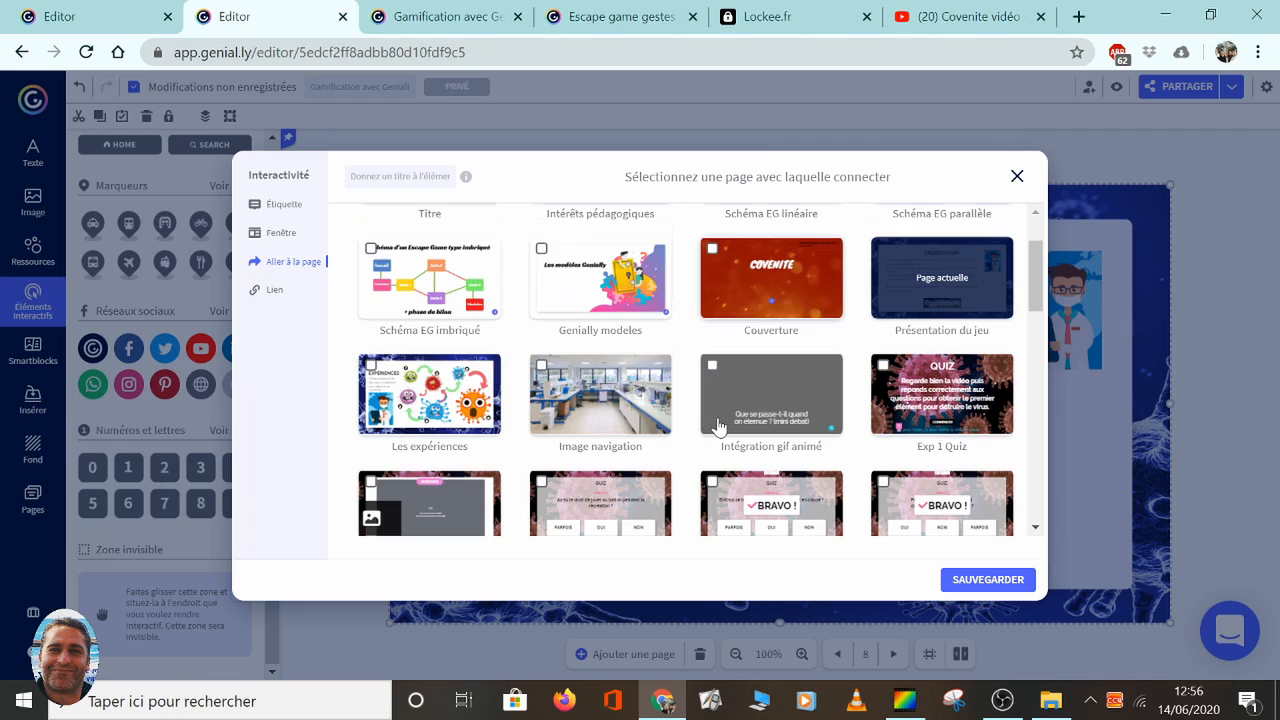
click(583, 400)
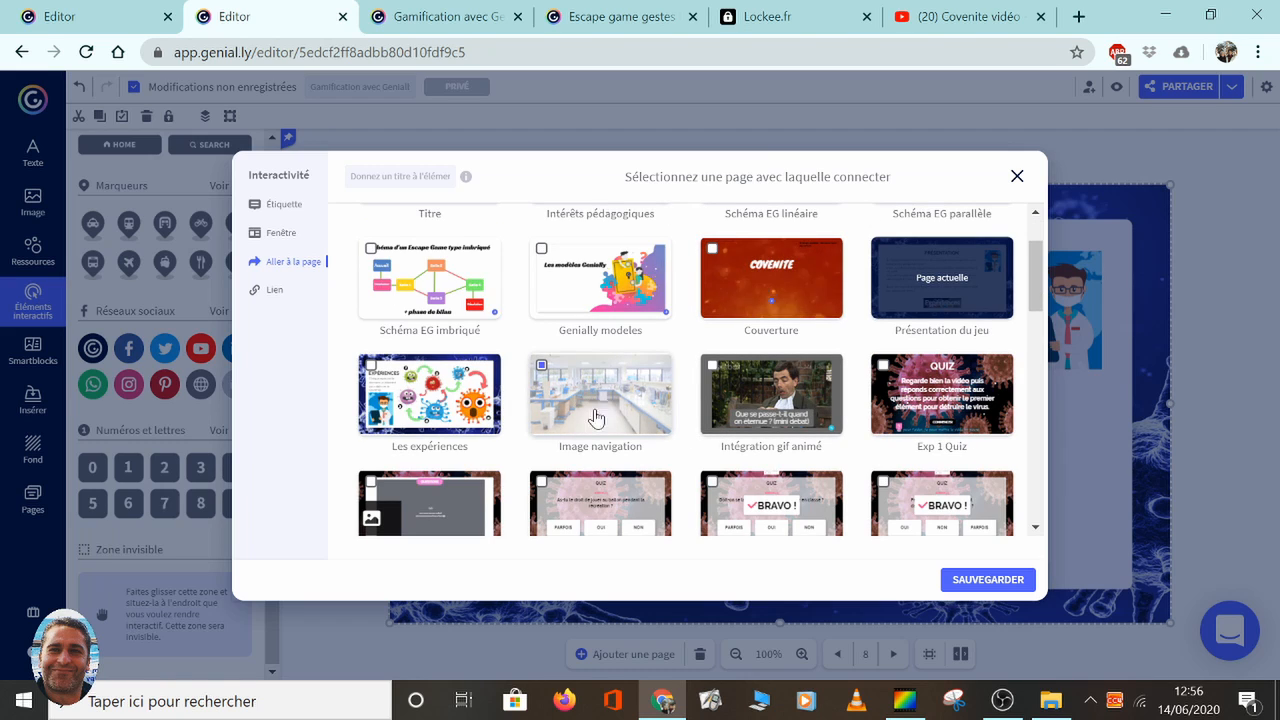
click(985, 580)
Step: Shift the invisible zone partly off the page and transfer it from "Présentation du jeu" to the "Image navigation" page
drag(515, 312, 427, 346)
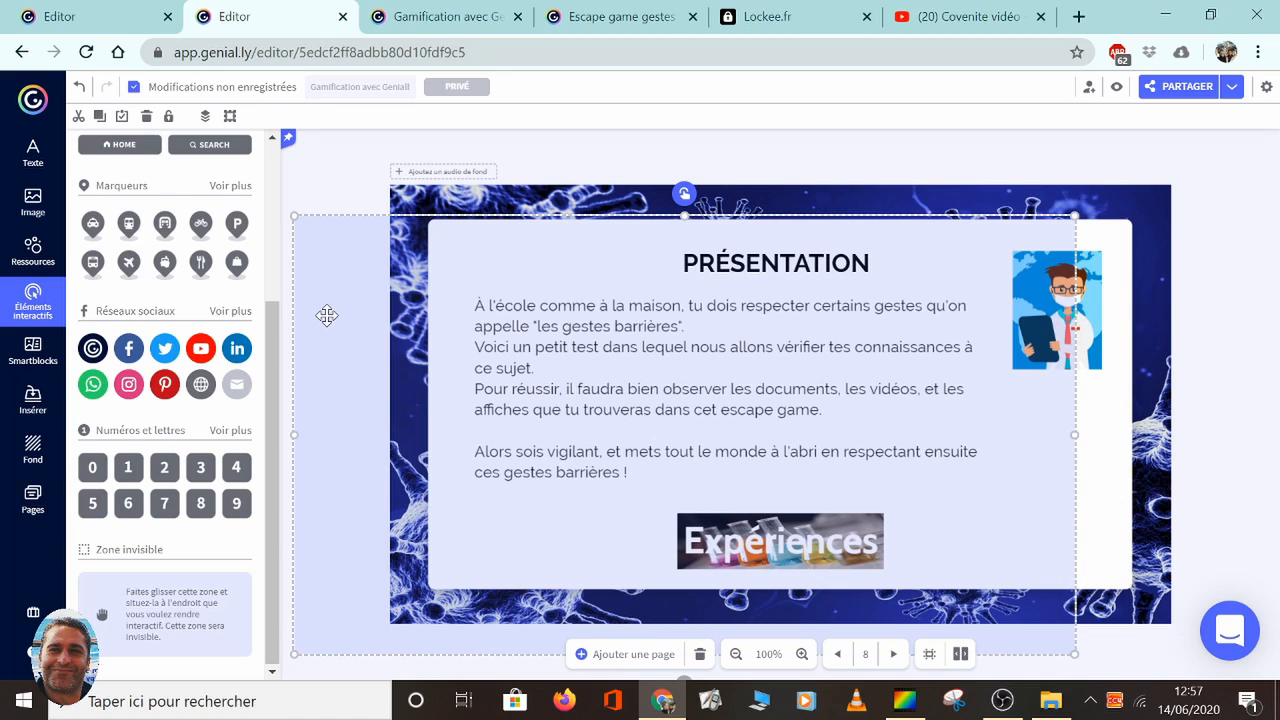
key(Escape)
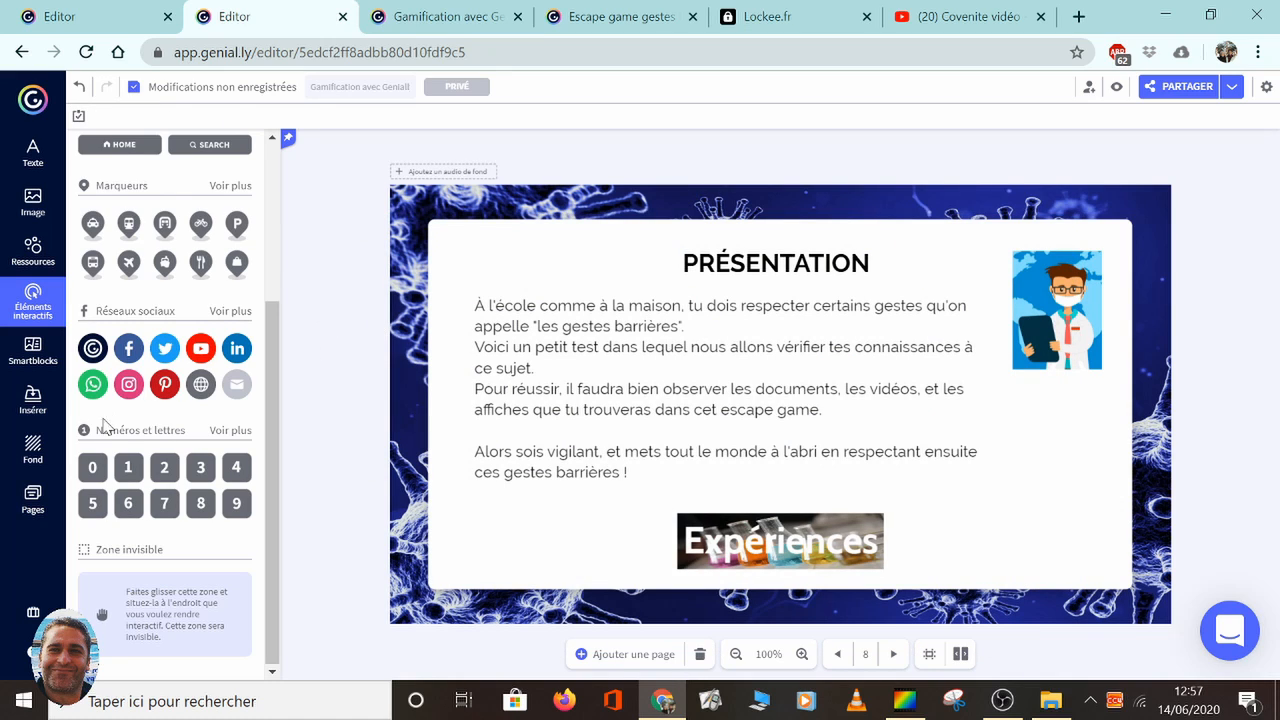
click(33, 497)
click(184, 552)
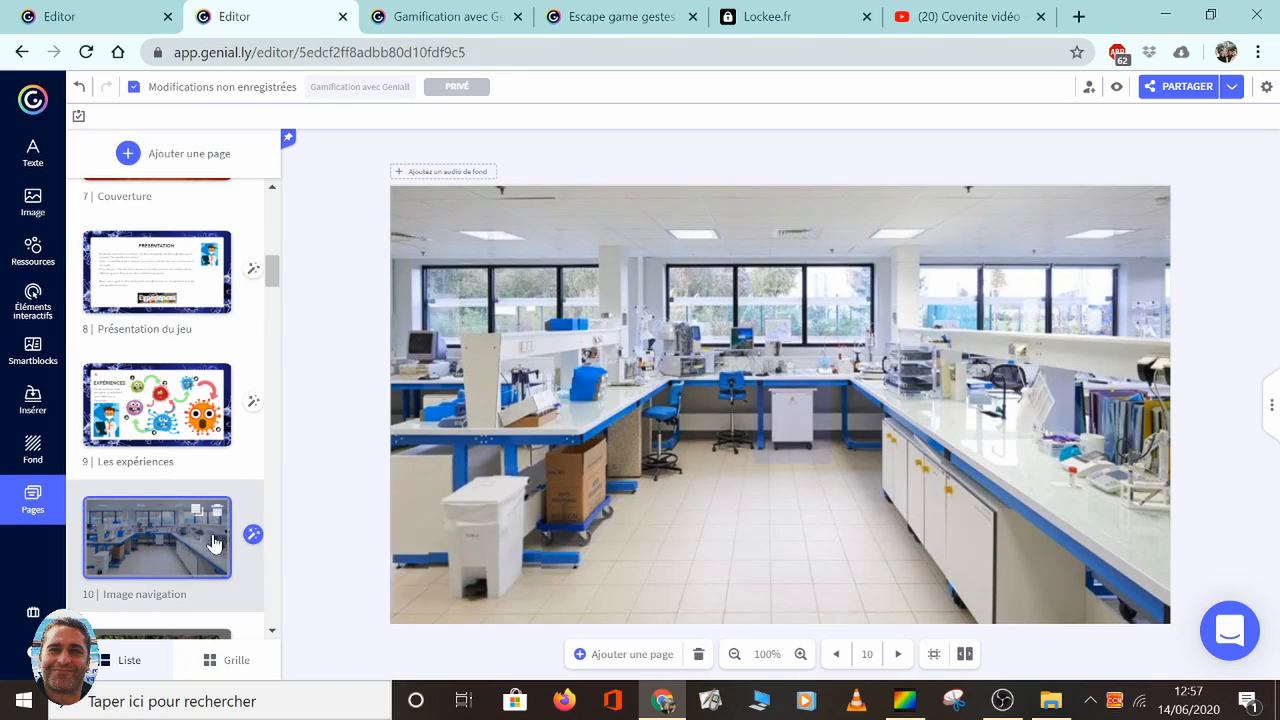
click(351, 408)
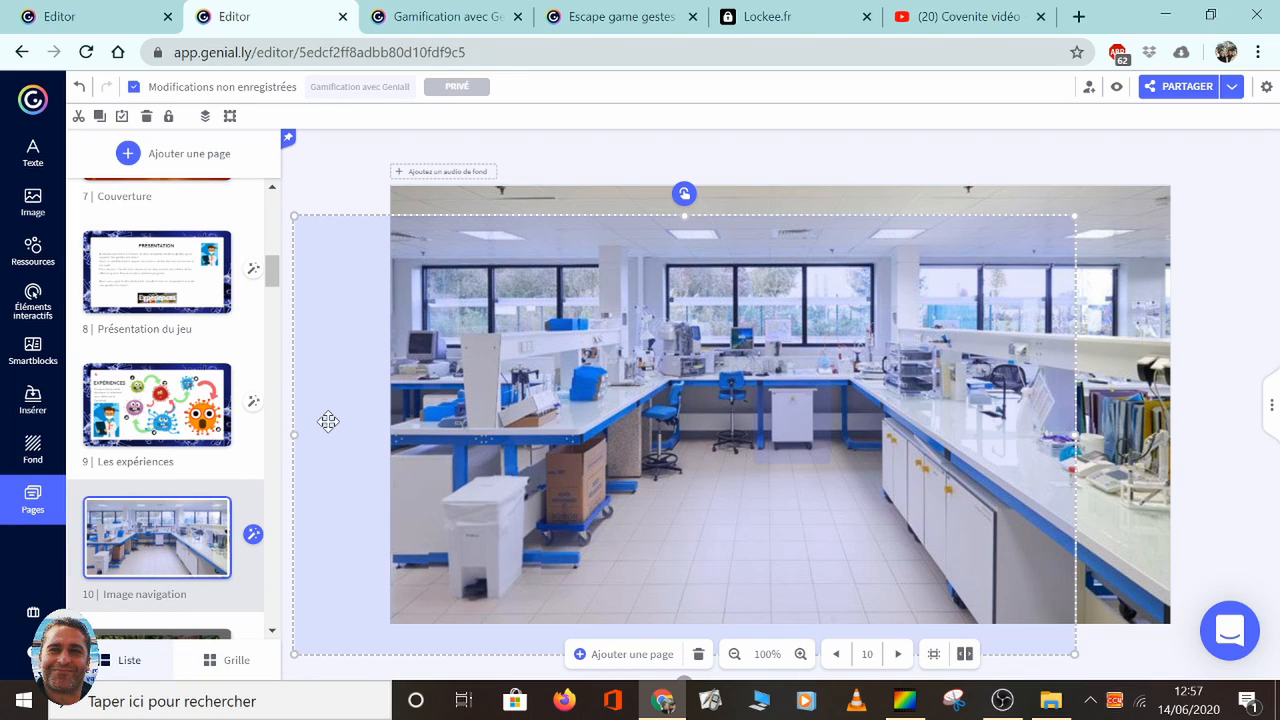
Step: Move the large invisible zone toward the page's lower edge and unlock the bin image and the small invisible zone on the cabinet
drag(331, 421, 424, 393)
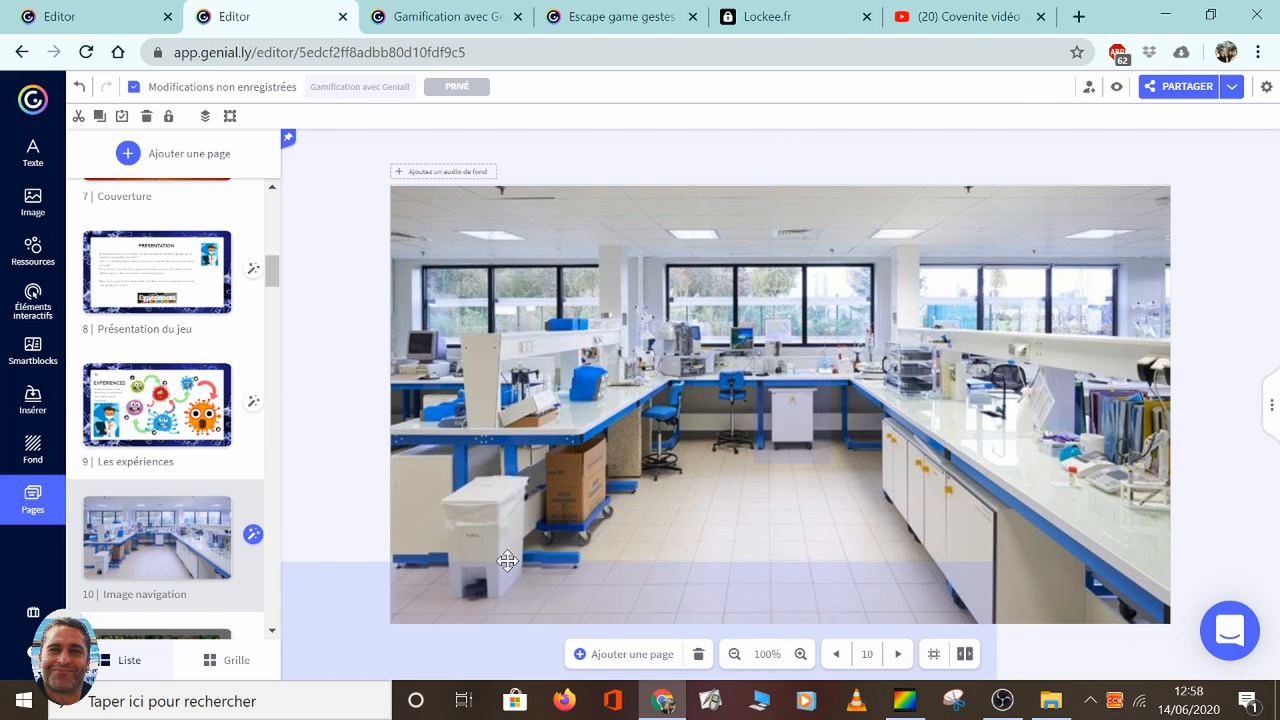
click(558, 660)
click(484, 523)
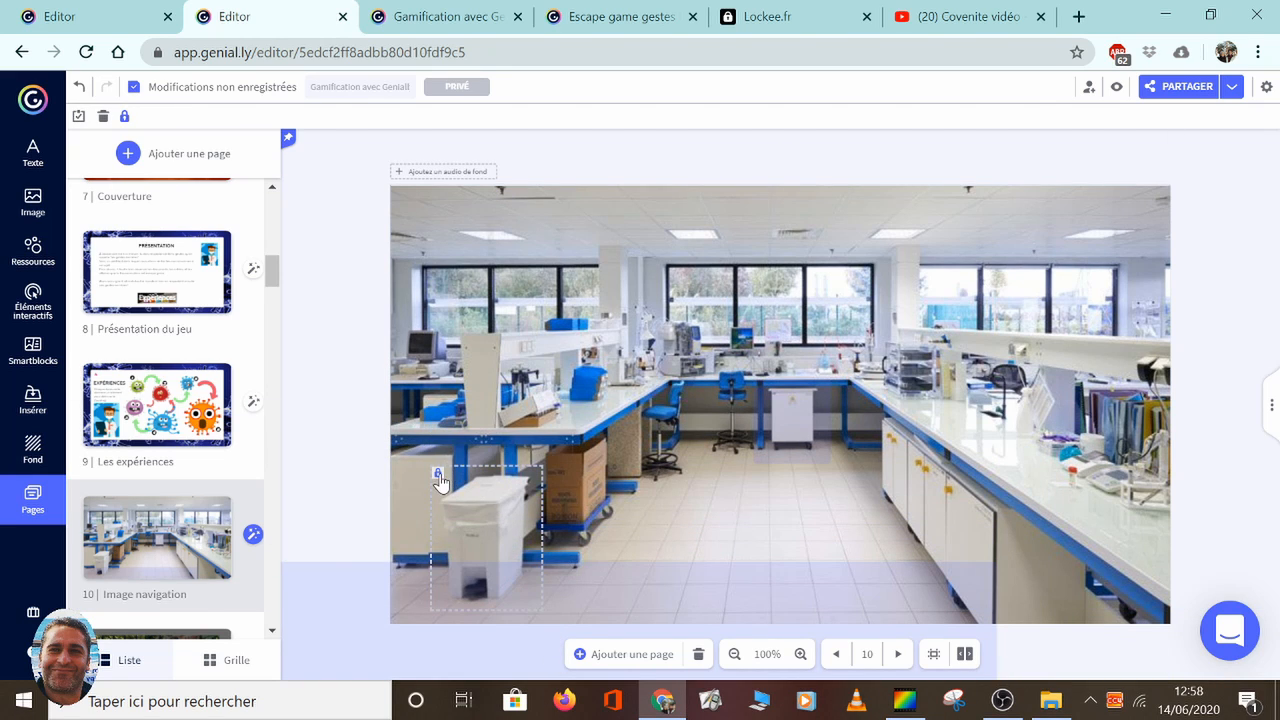
click(795, 420)
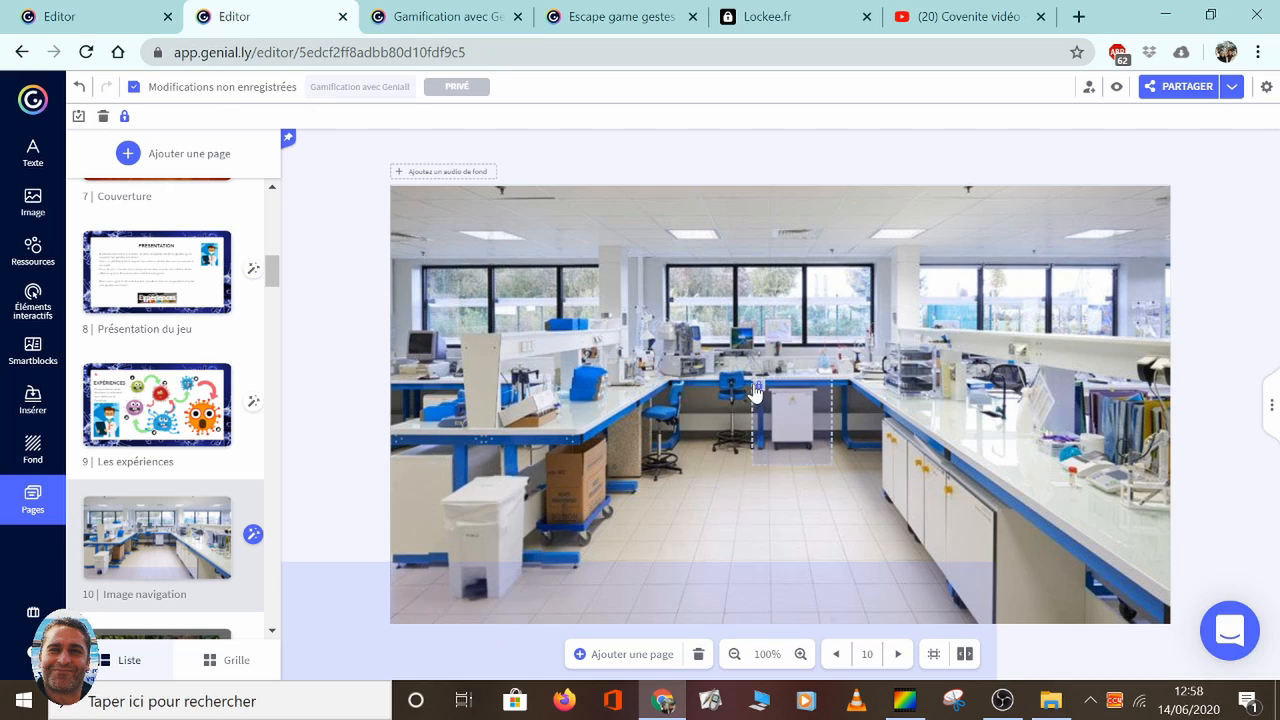
Step: Select the small invisible zone and the bin image together and bring them to the front
click(783, 411)
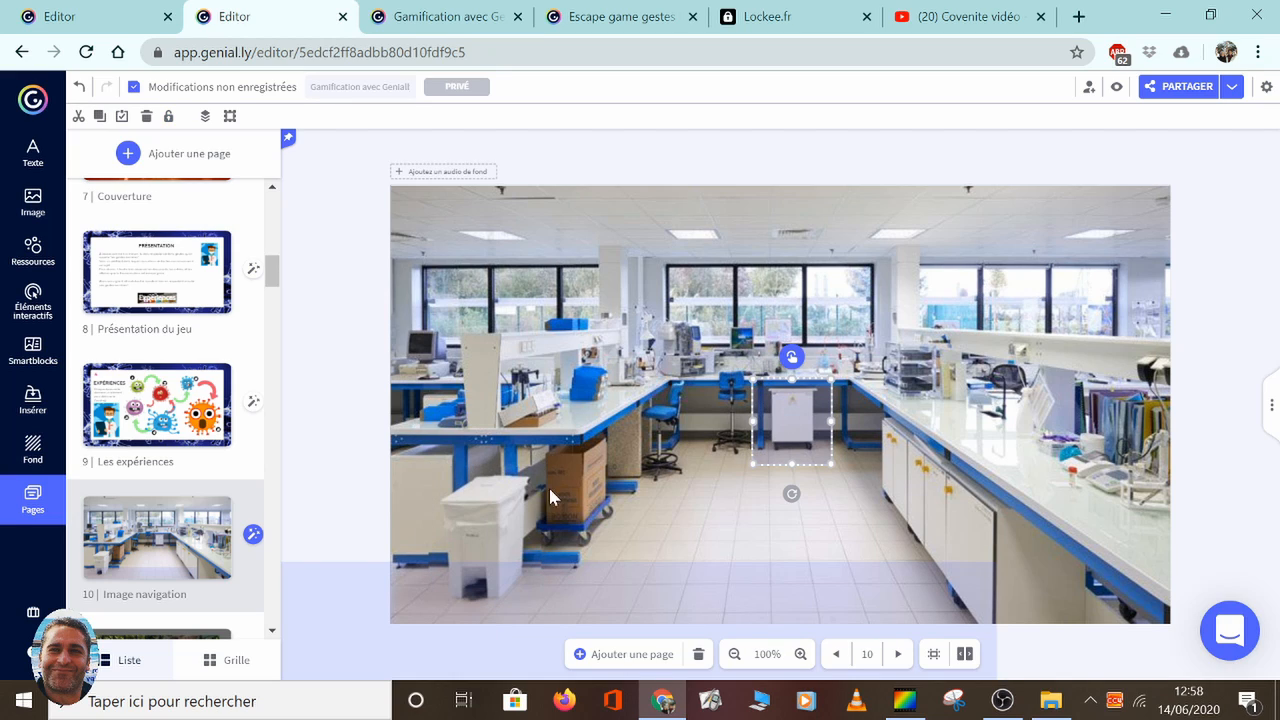
shift+click(490, 508)
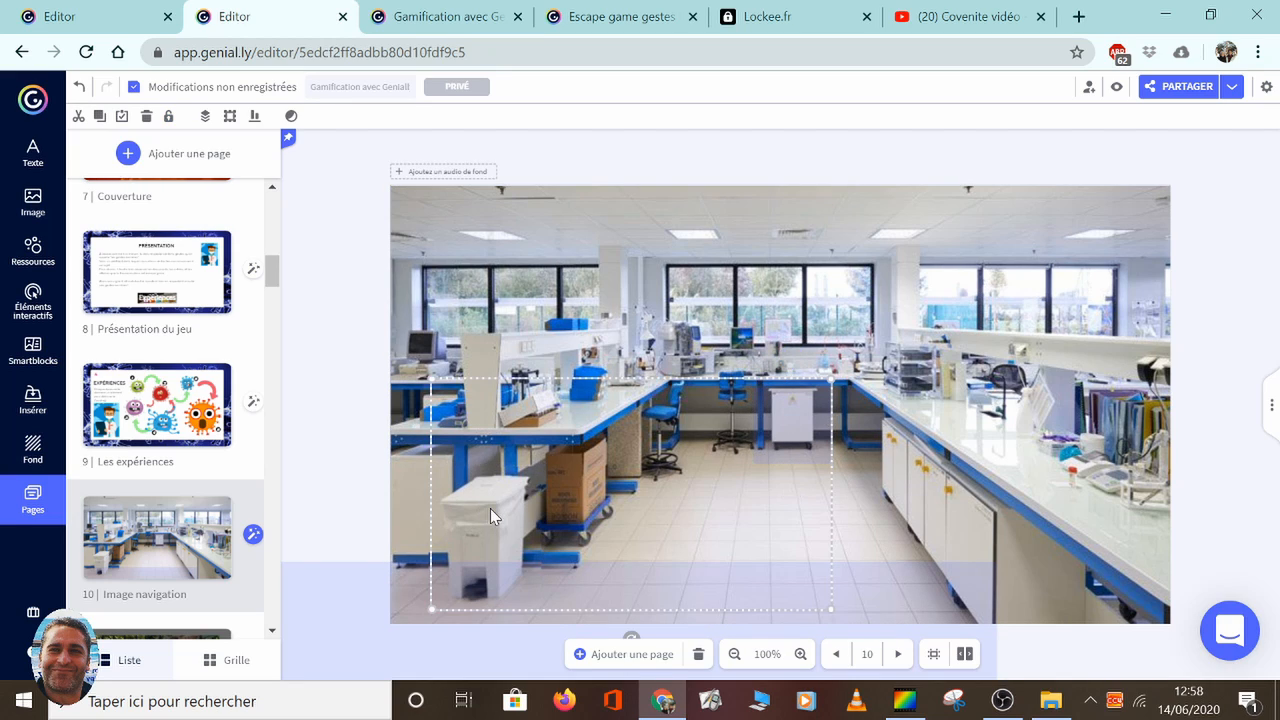
click(206, 117)
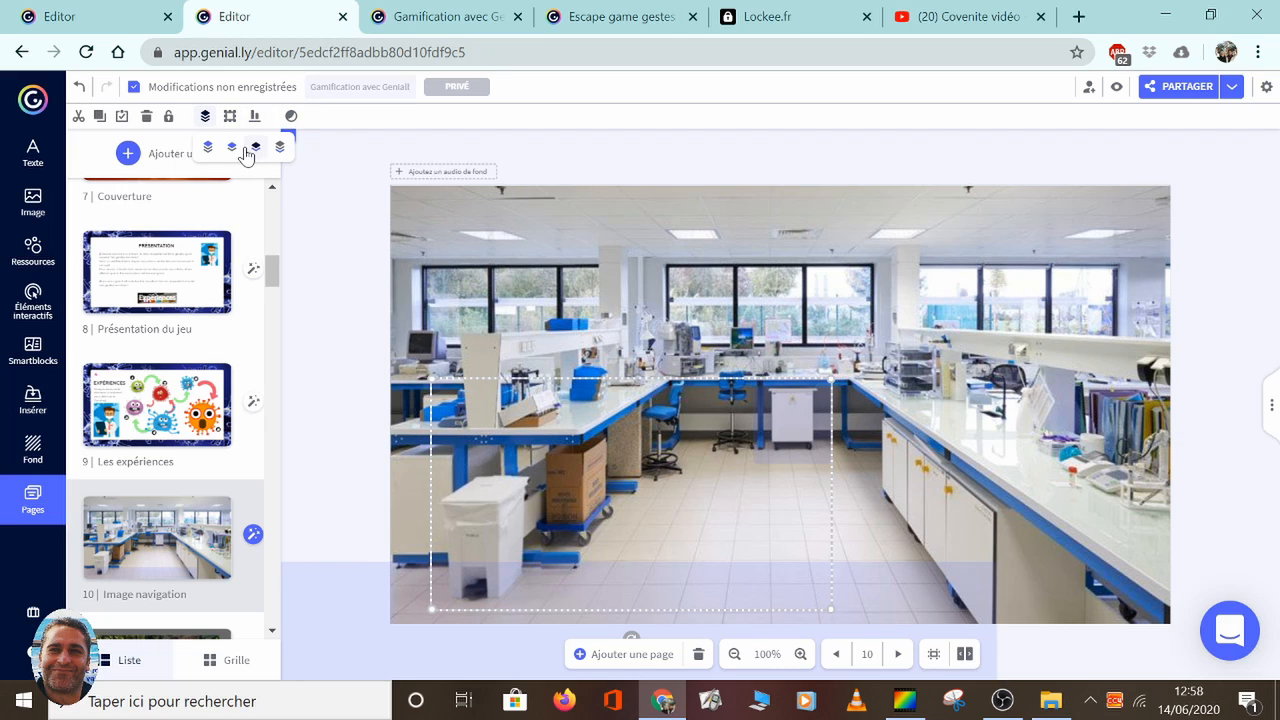
click(209, 148)
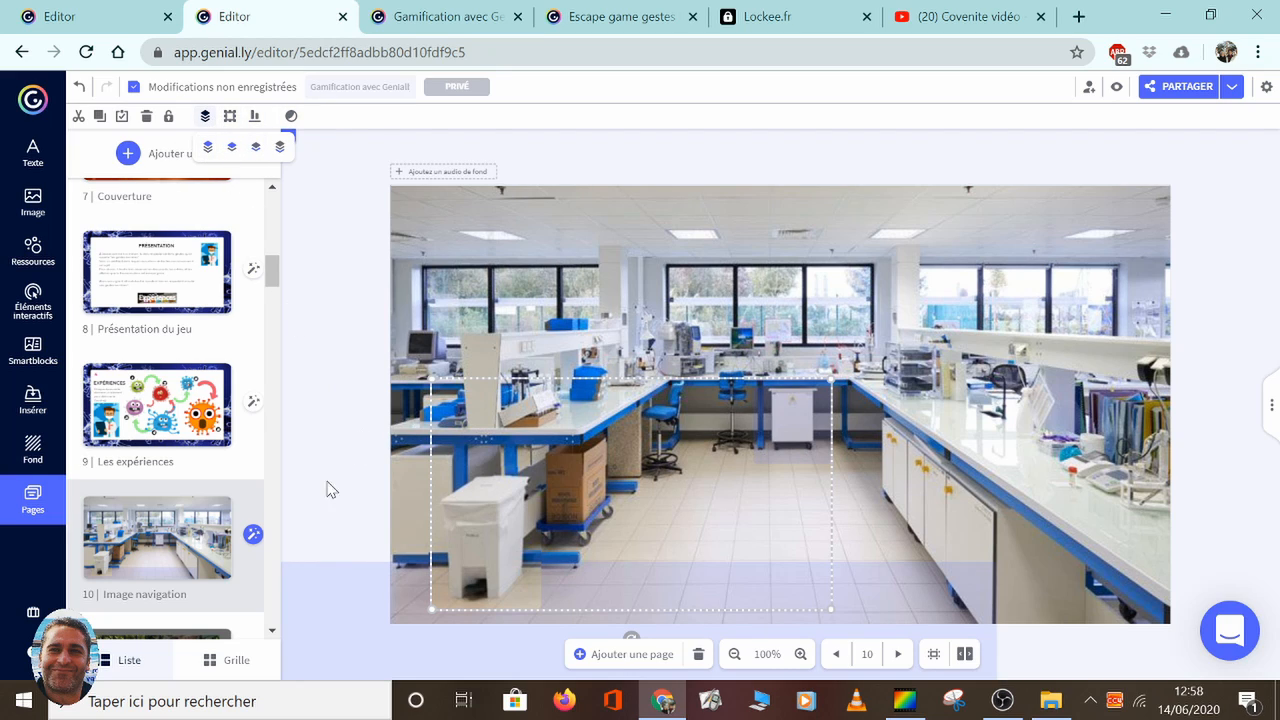
Step: Position the large invisible zone over the whole page, and lock it along with the bin image and the small invisible zone
drag(335, 605, 514, 230)
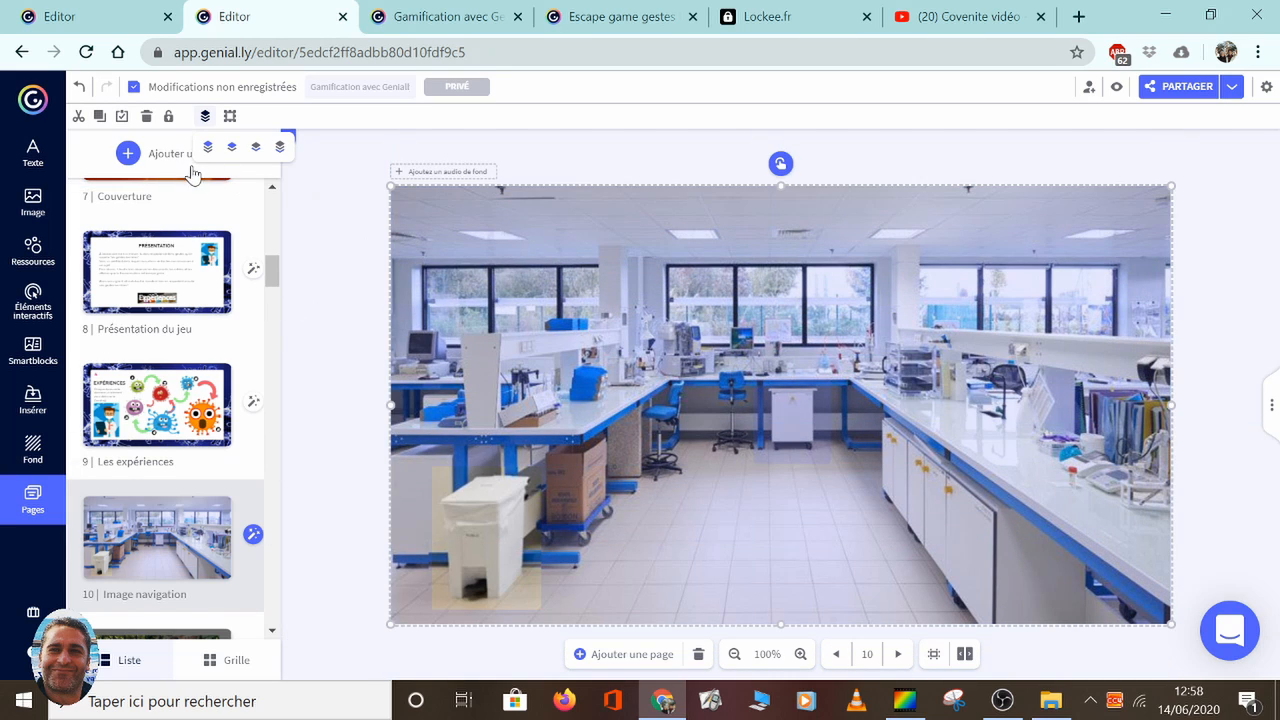
click(168, 116)
click(485, 525)
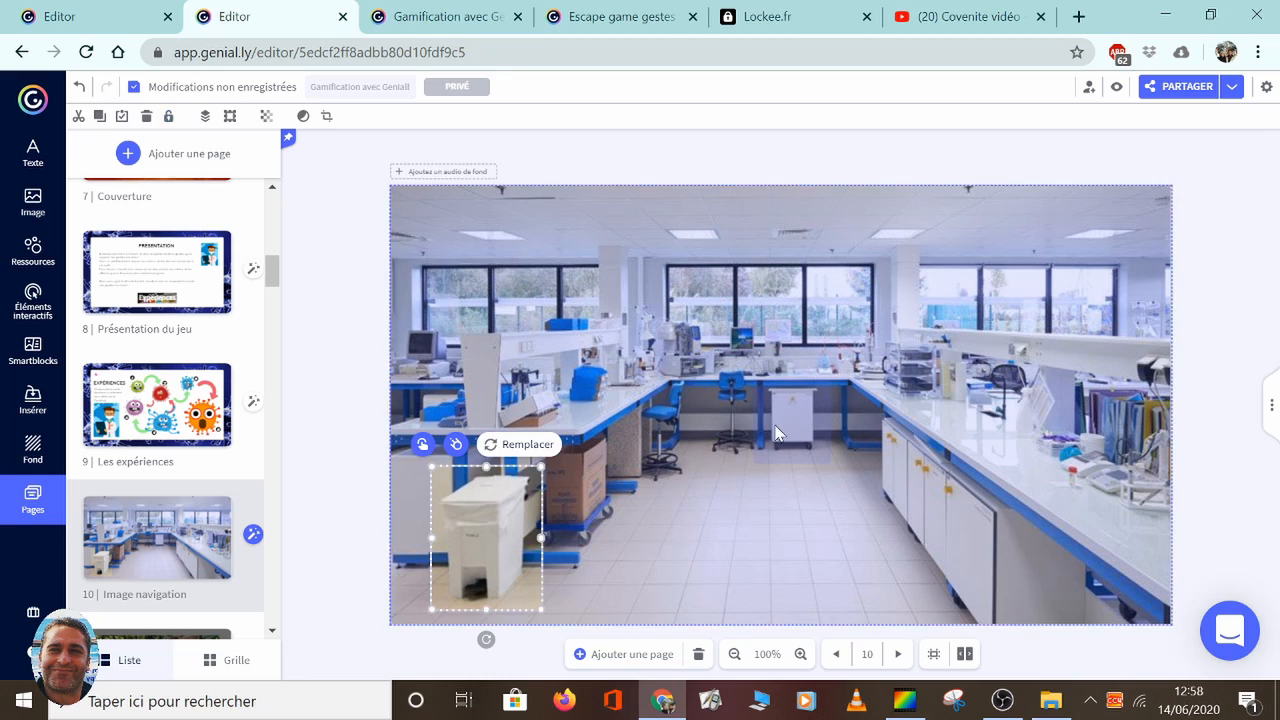
shift+click(786, 423)
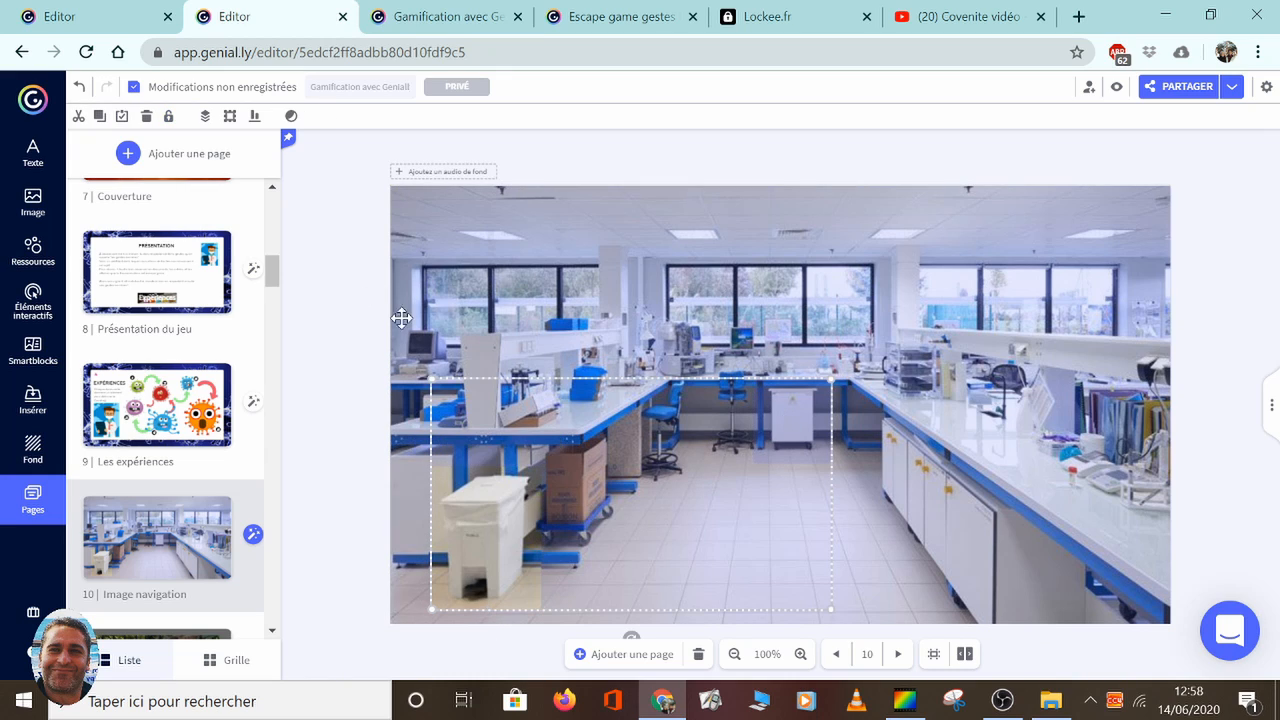
click(168, 116)
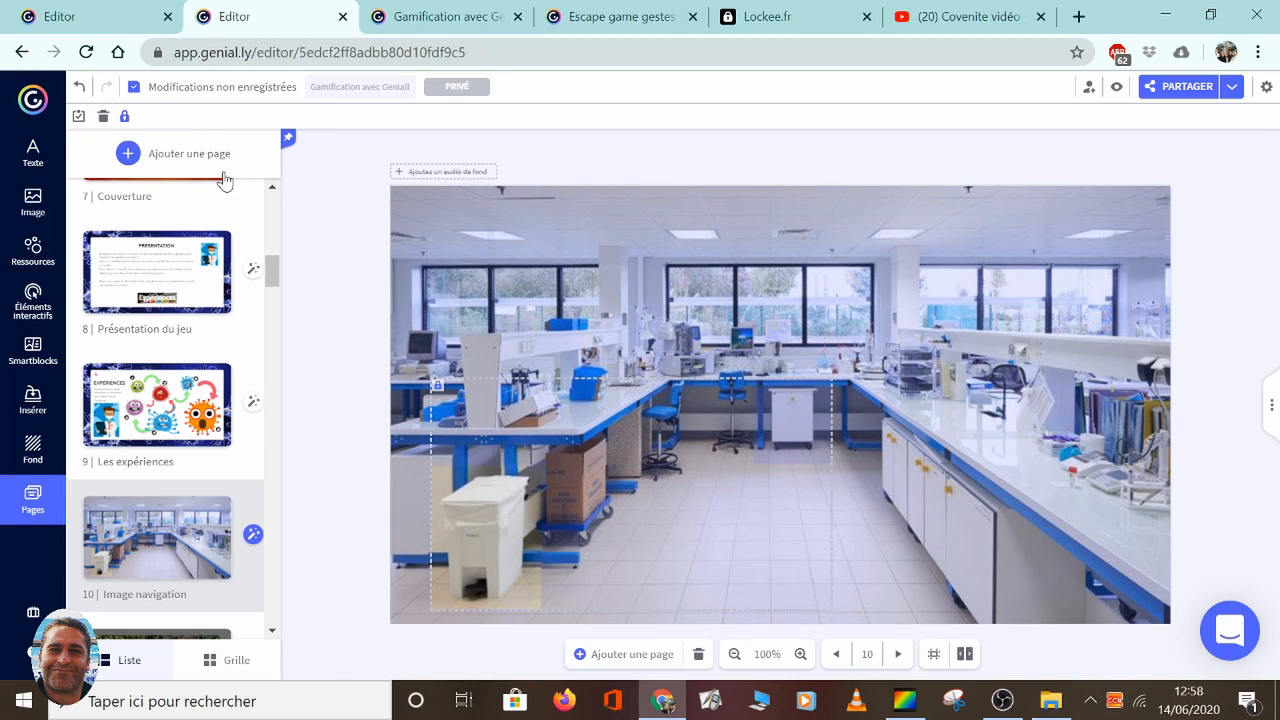
Step: Preview the "Image navigation" page and test the bin's link
click(1117, 87)
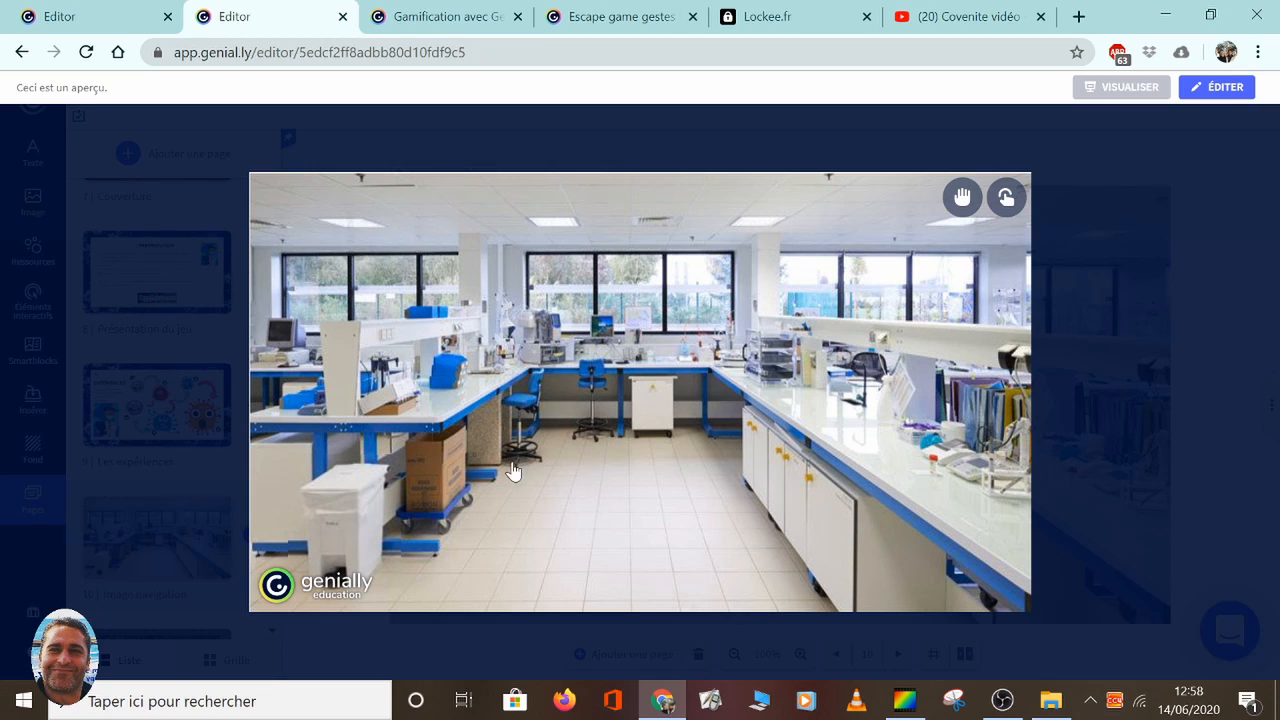
click(335, 528)
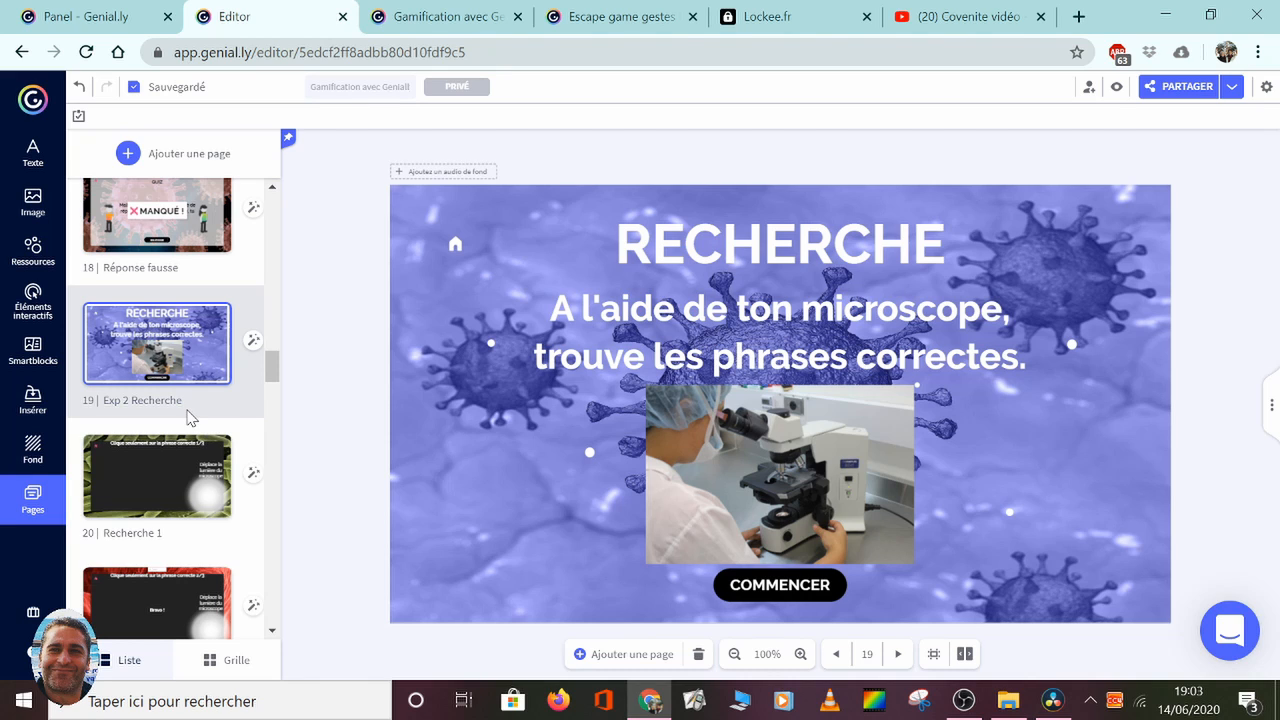
Step: Go to the "Recherche 1" page, enable Mode designer in the settings and close them
click(164, 495)
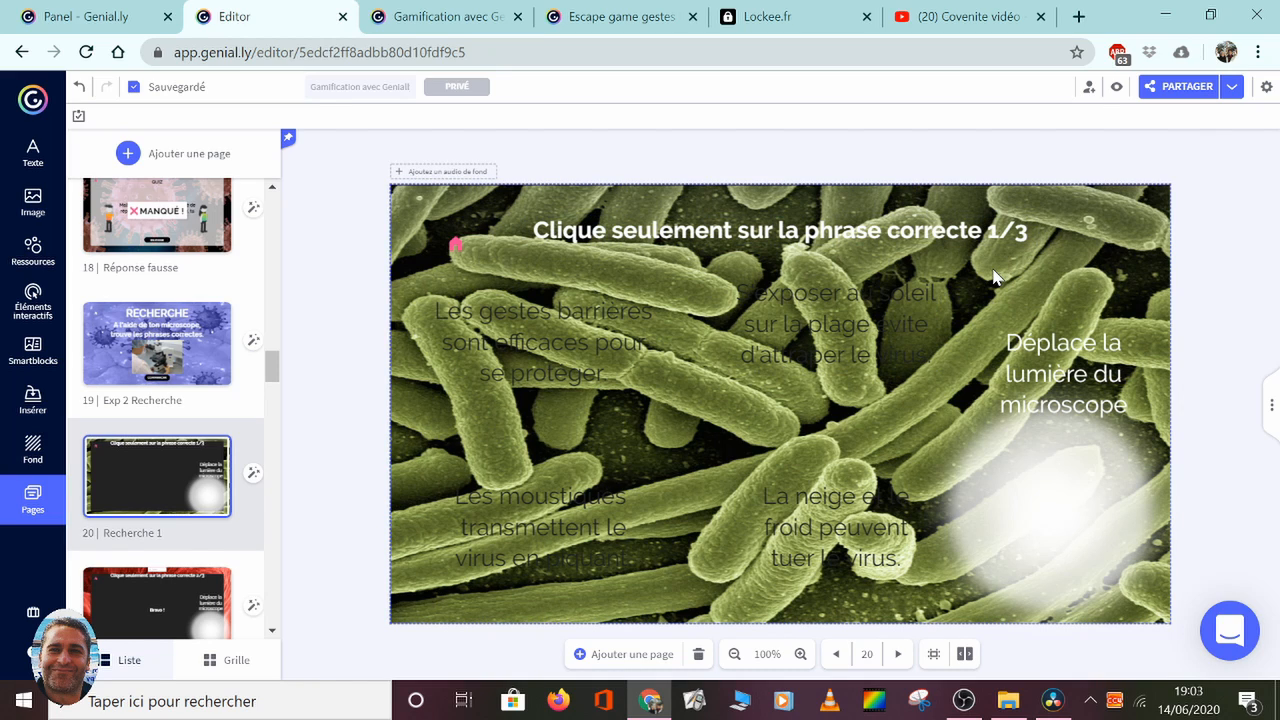
click(1266, 88)
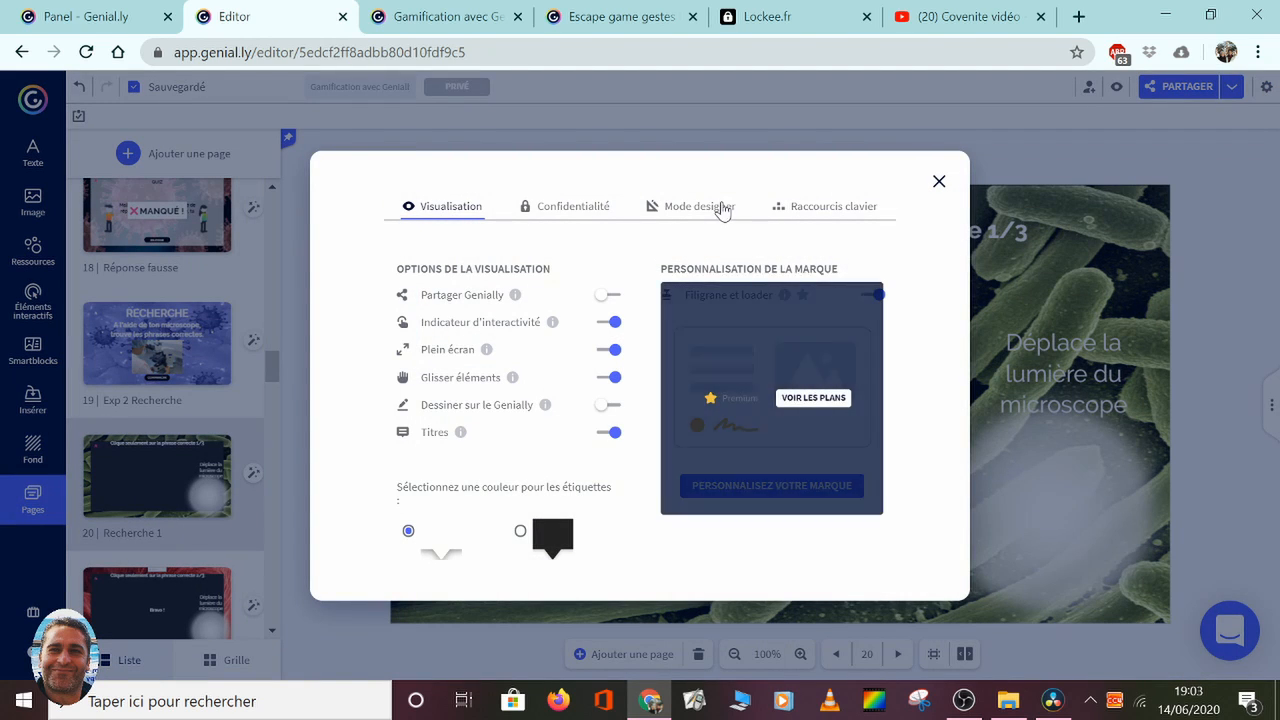
click(695, 207)
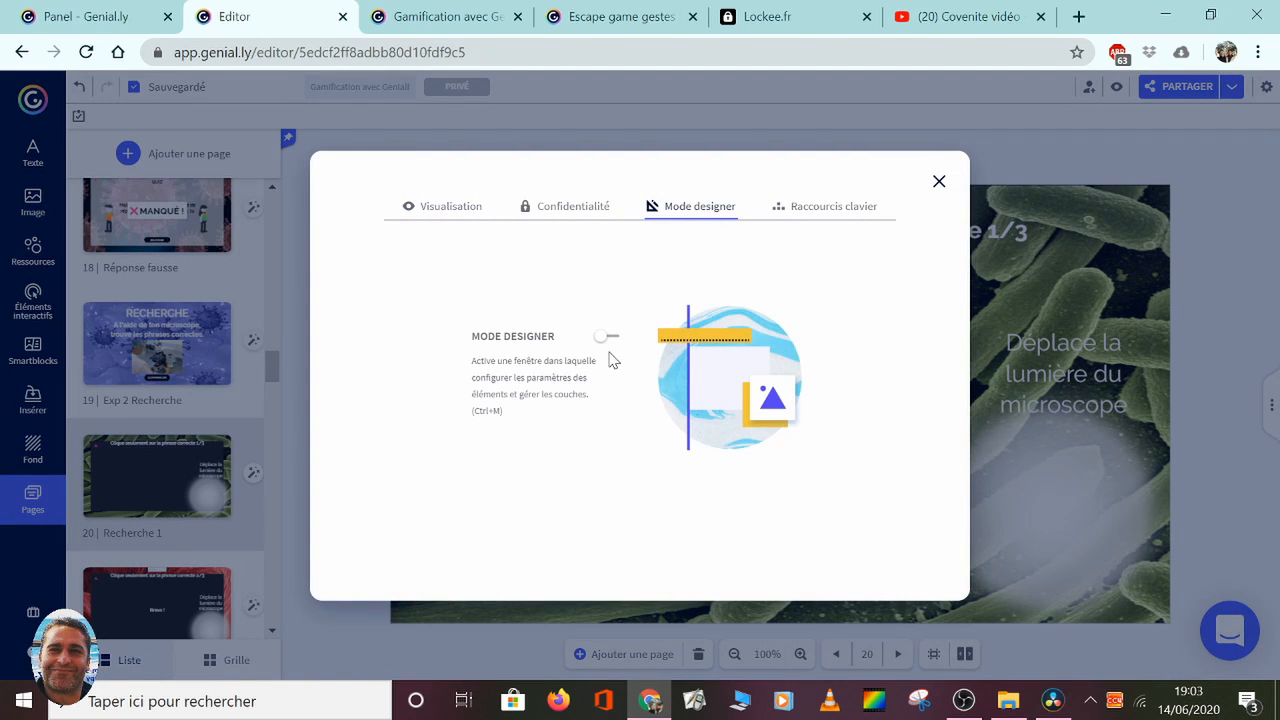
click(610, 338)
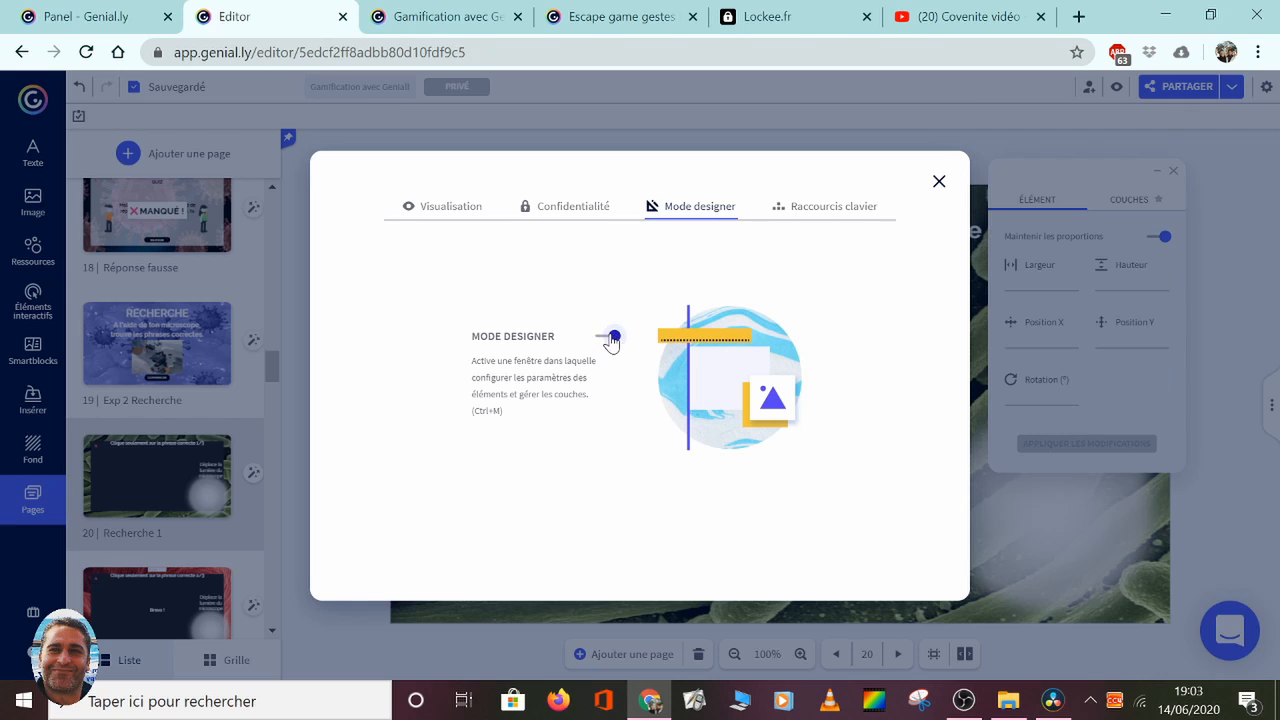
click(939, 183)
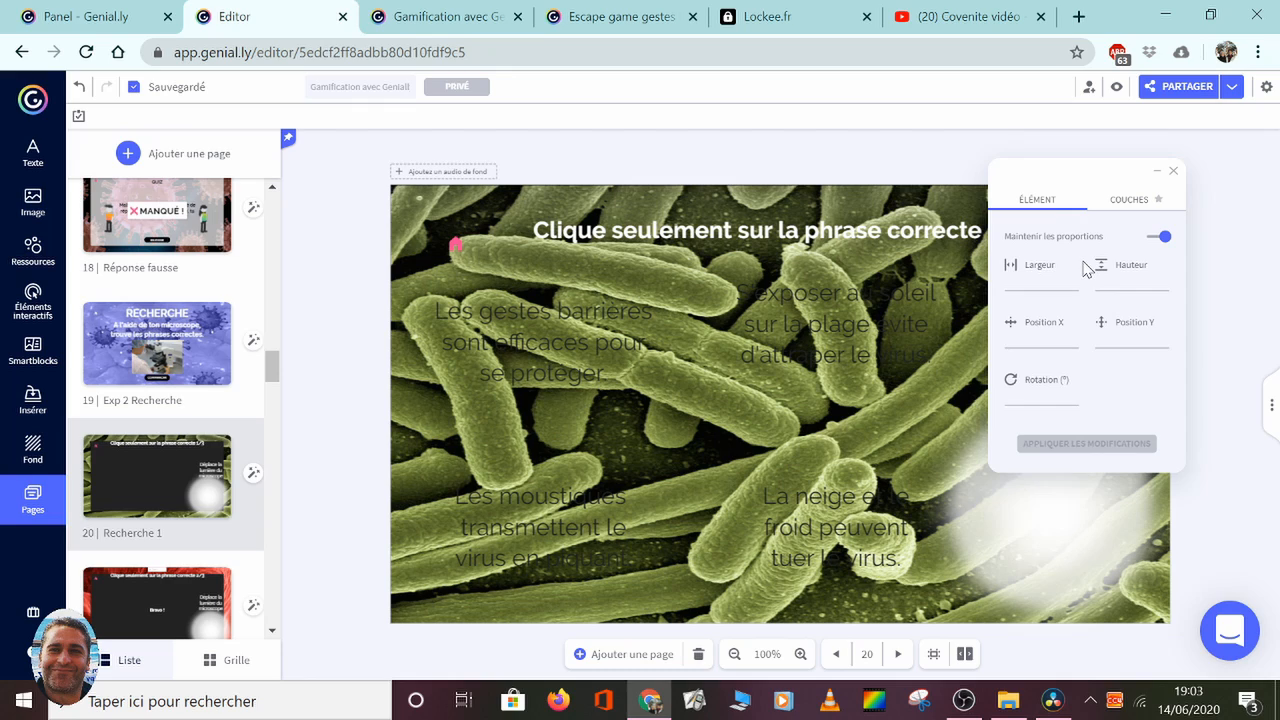
Step: Display the layers of "Recherche 1" and briefly show the hidden dark image layer before hiding it again
click(1131, 205)
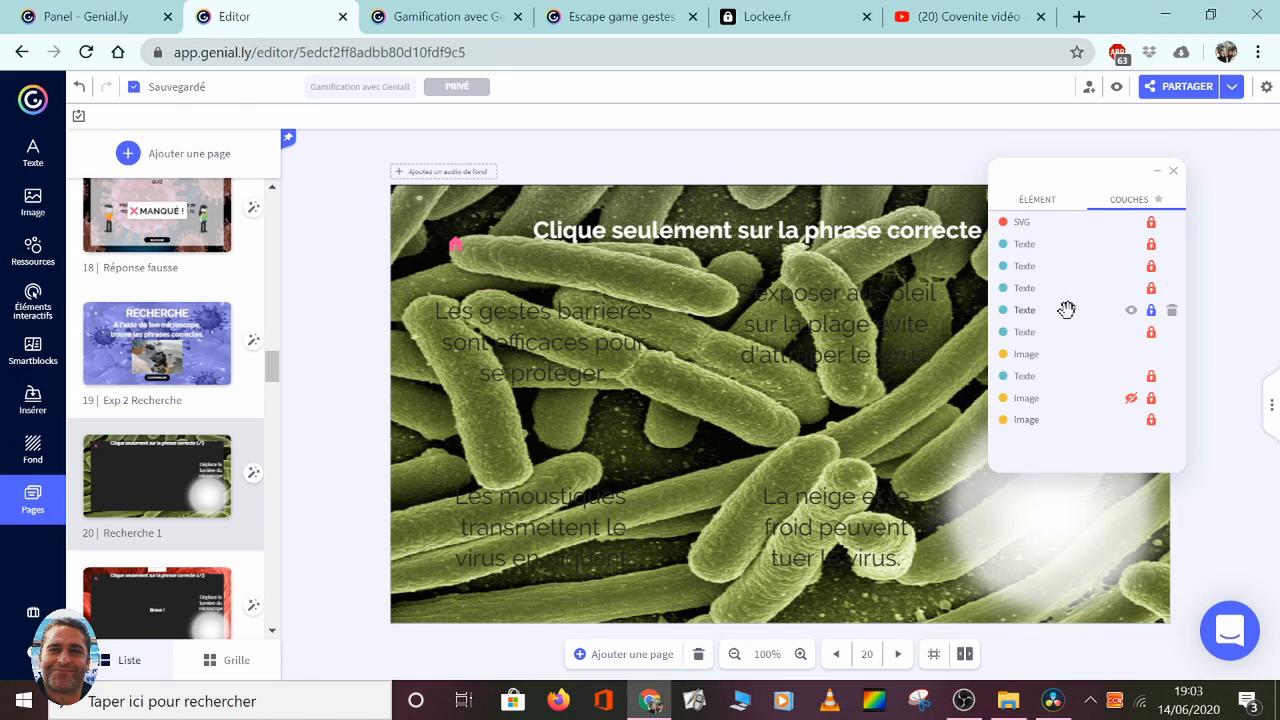
click(1131, 399)
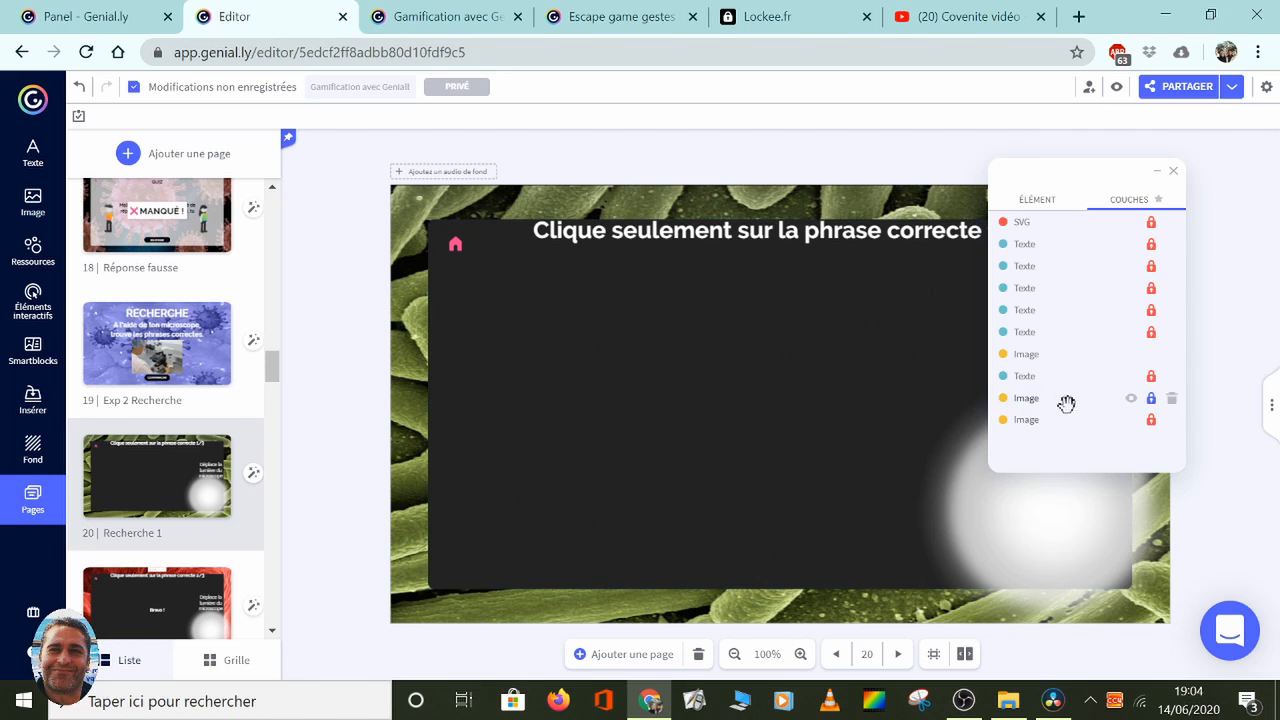
click(1131, 399)
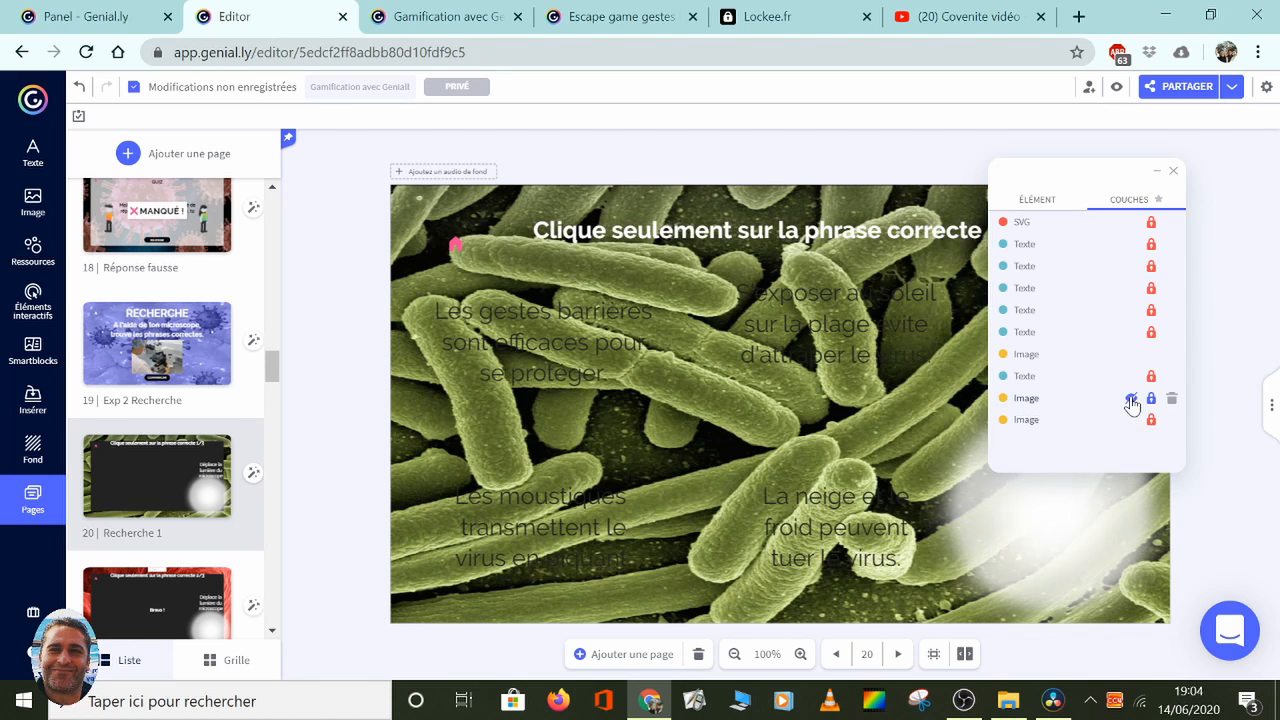
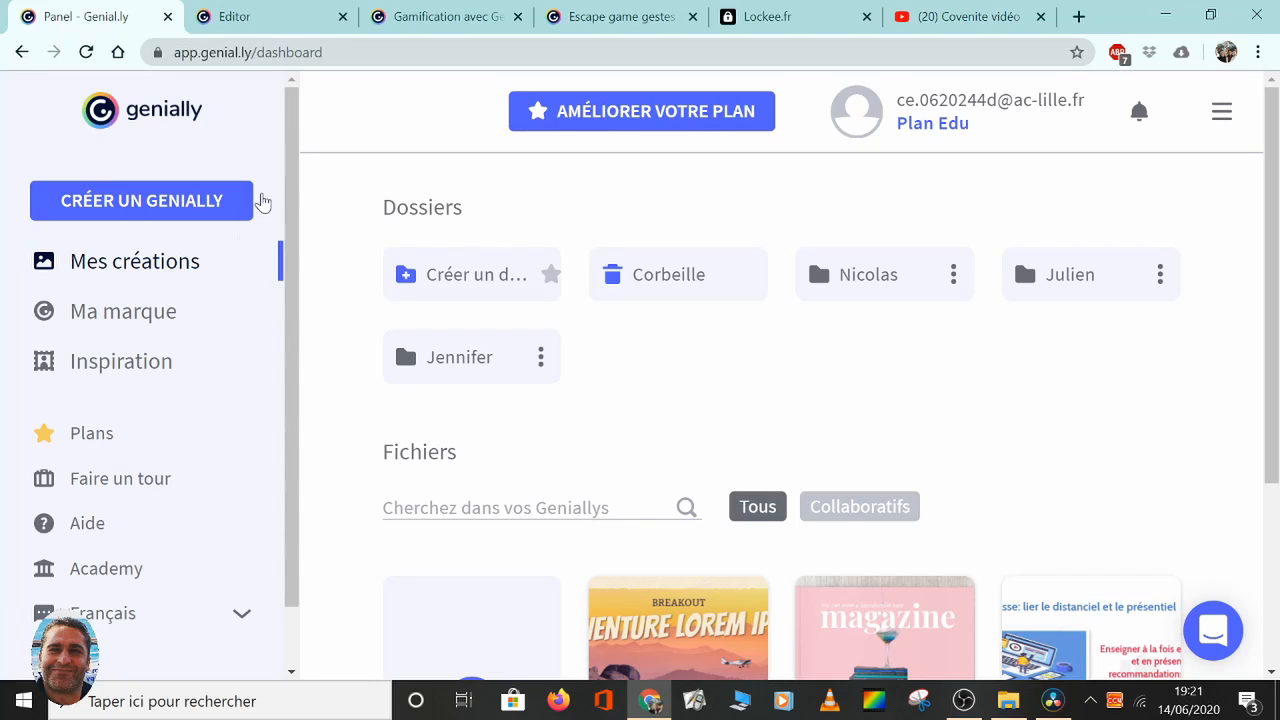
click(298, 12)
right_click(172, 190)
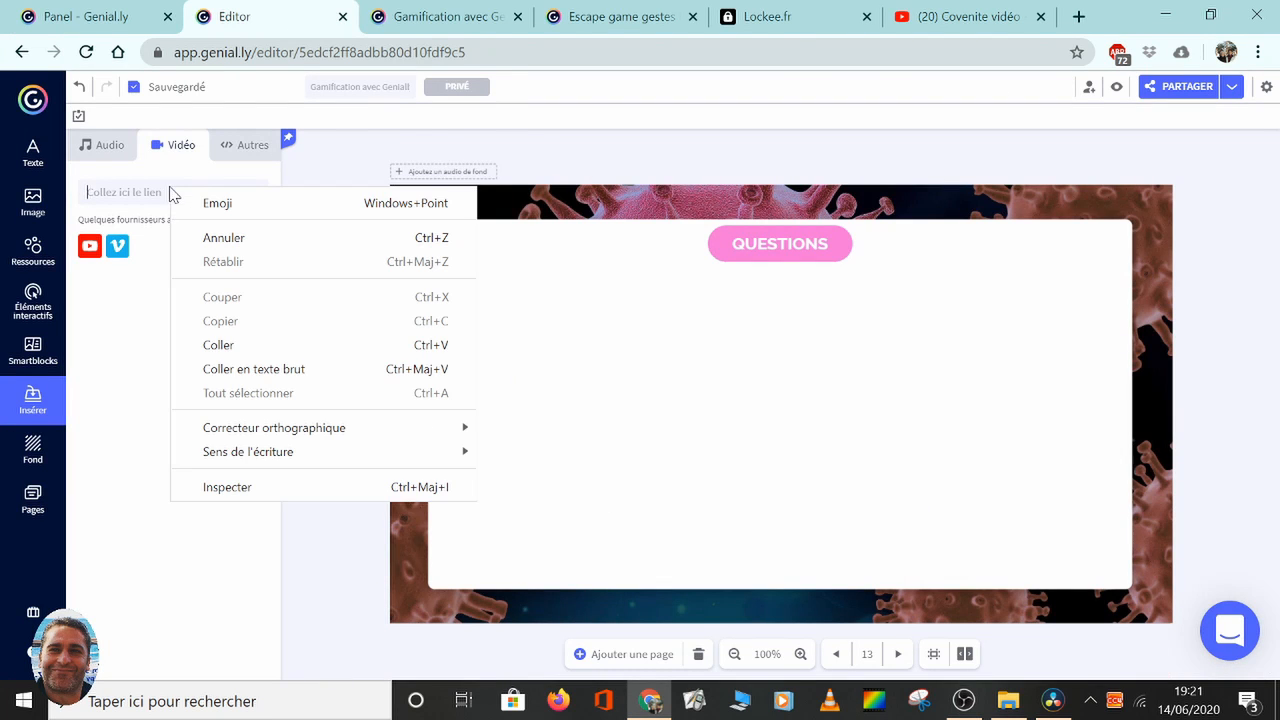
click(203, 350)
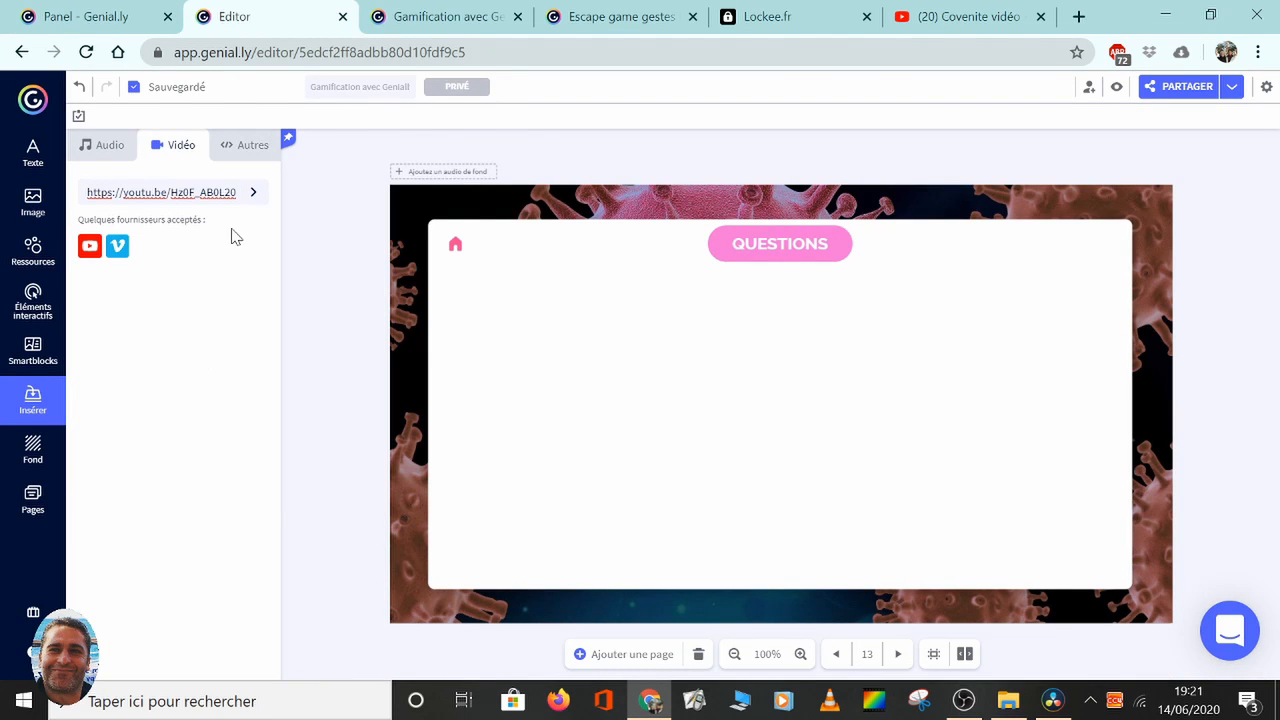
click(253, 192)
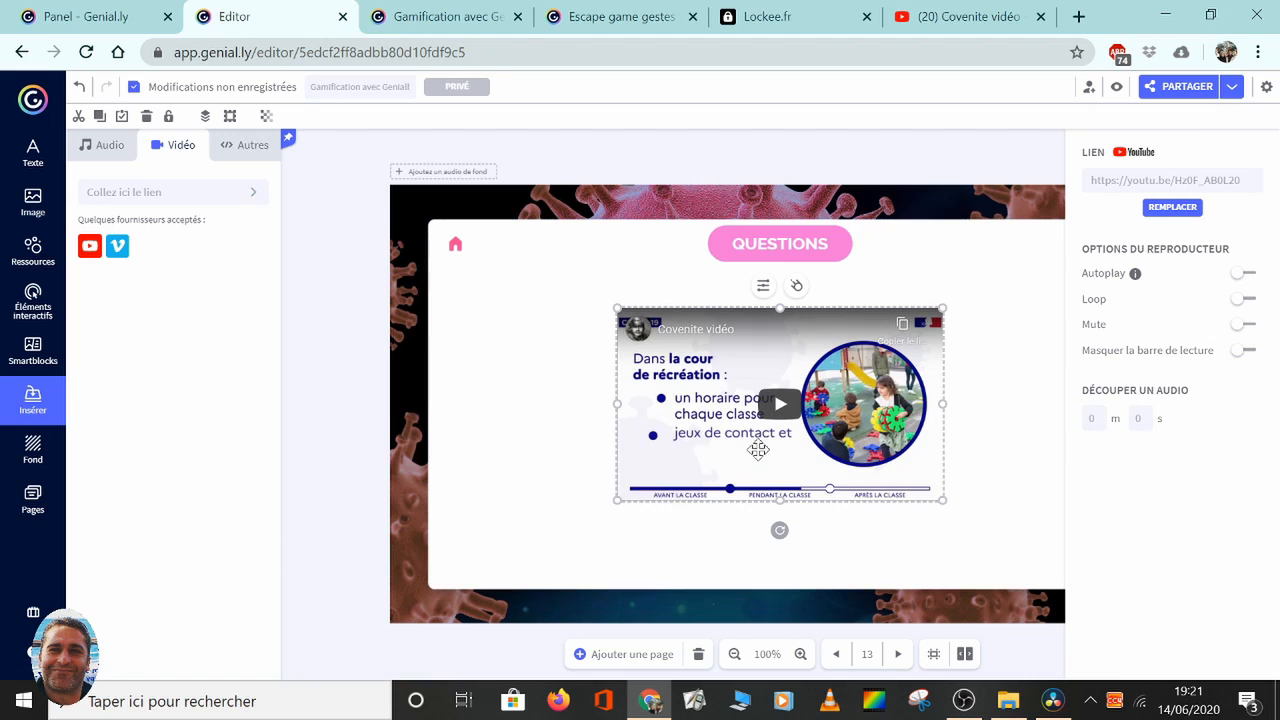
Step: Enlarge the inserted video, place it below the "QUESTIONS" title, and open its player options
drag(768, 437, 621, 400)
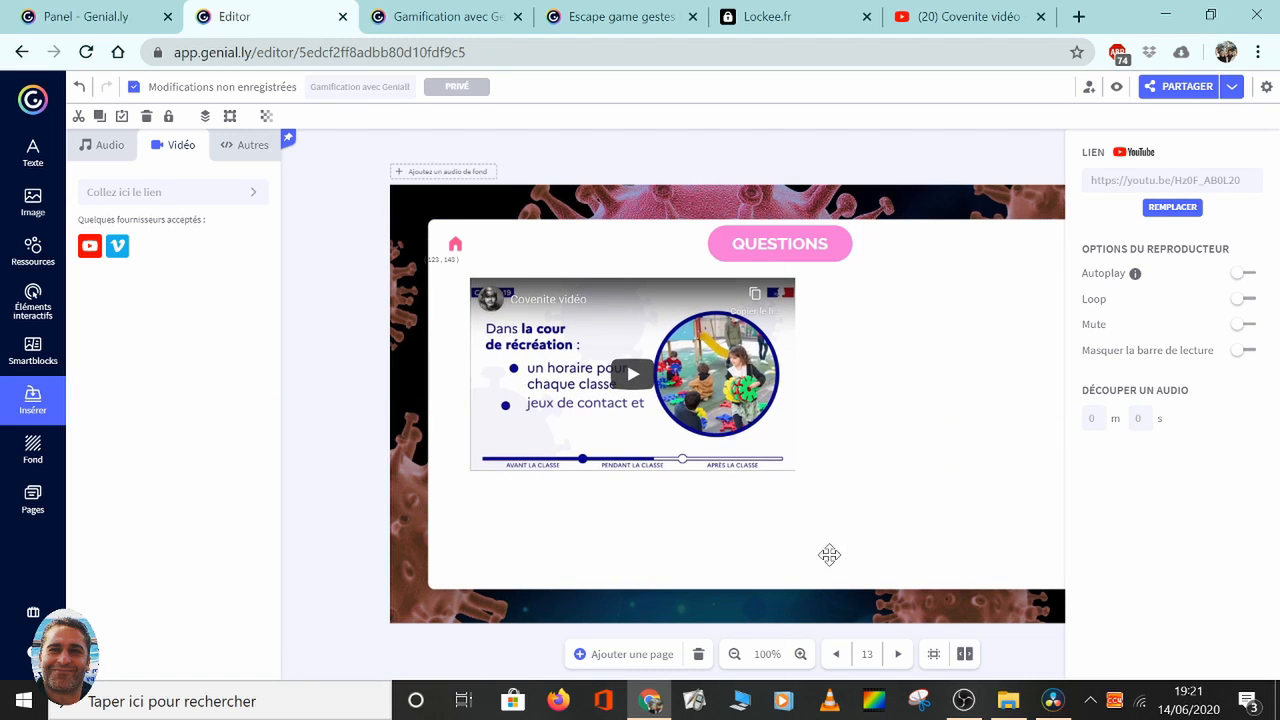
drag(795, 470, 888, 525)
drag(625, 343, 646, 383)
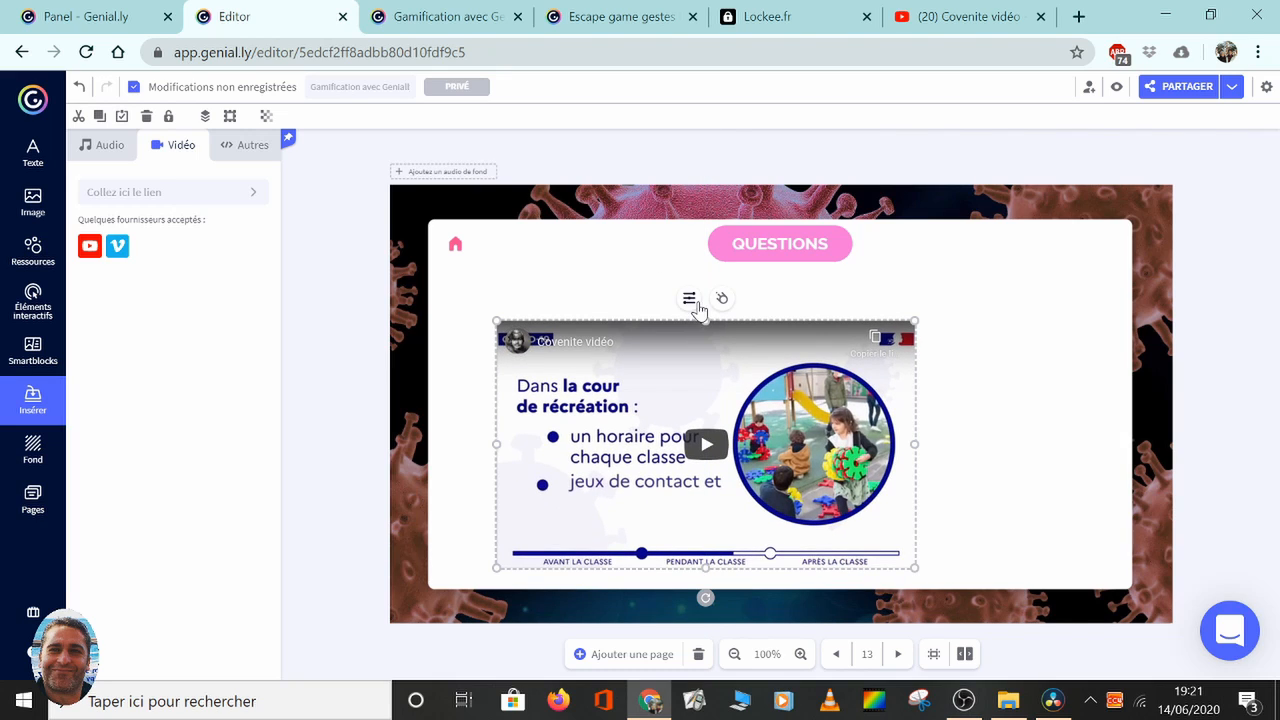
click(689, 299)
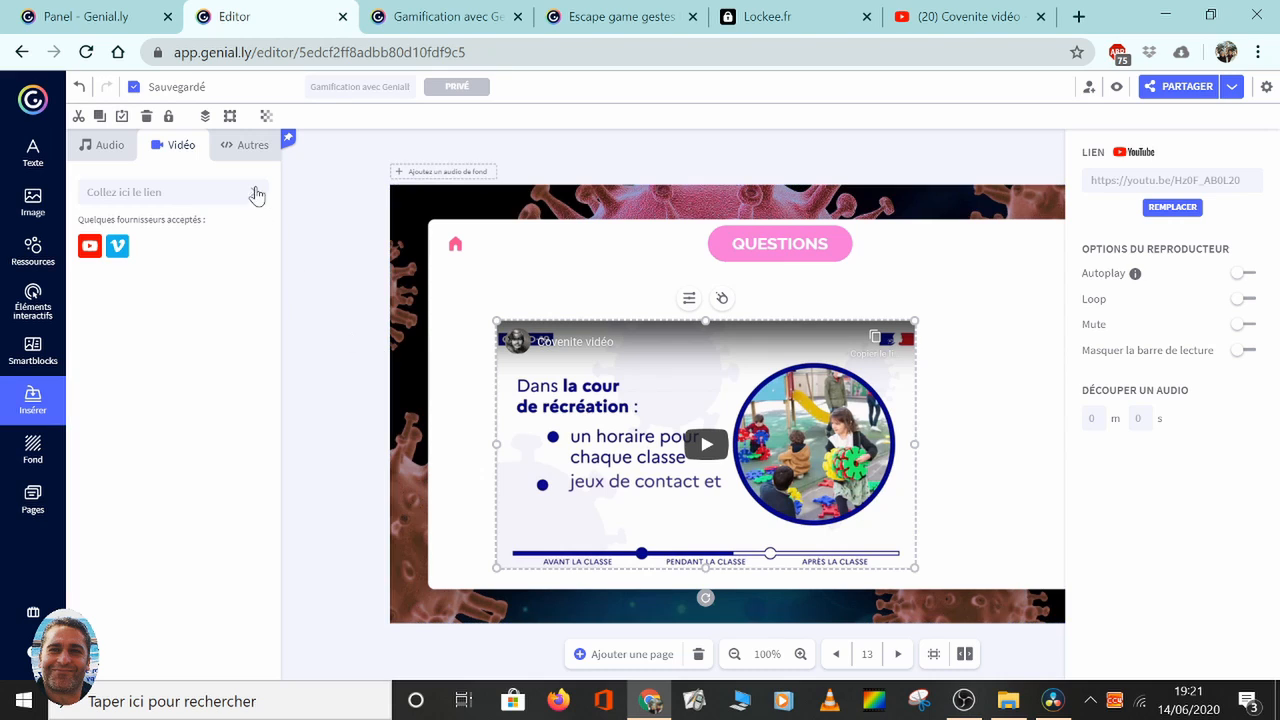
Step: Display the options for inserting other external content, and copy the iframe embed code of "Covenite vidéo" from YouTube
click(245, 149)
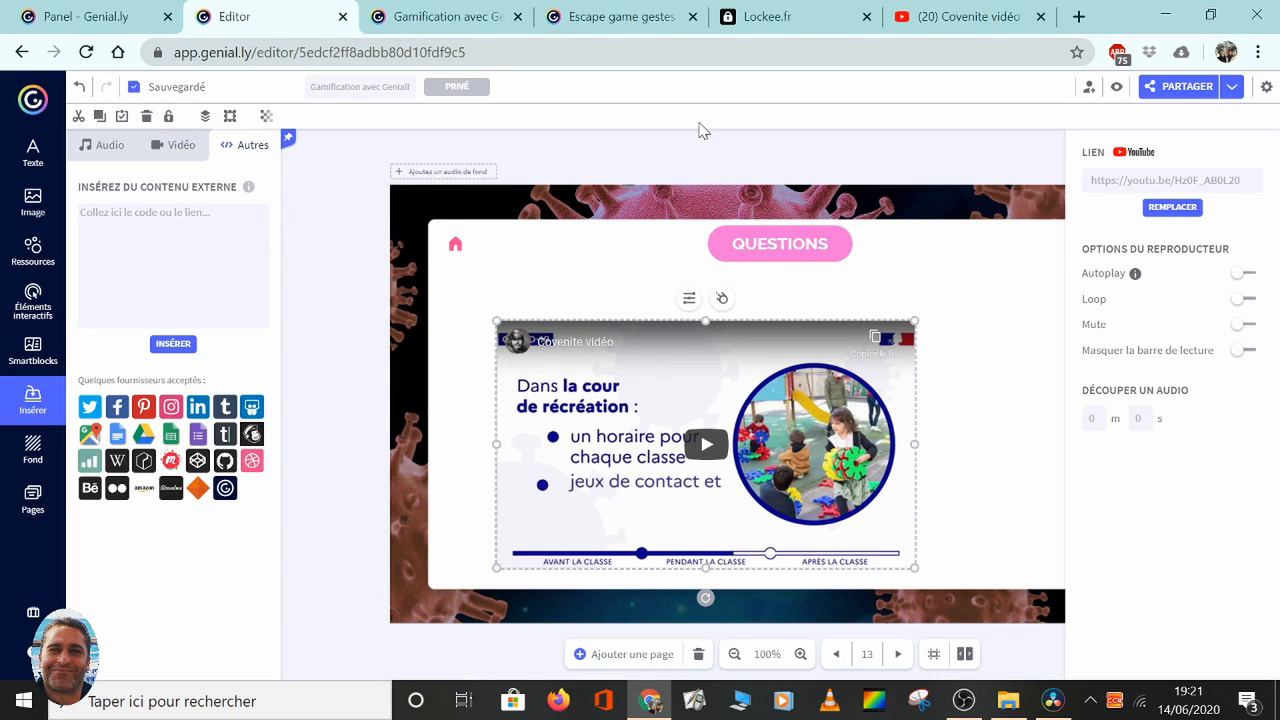
click(964, 22)
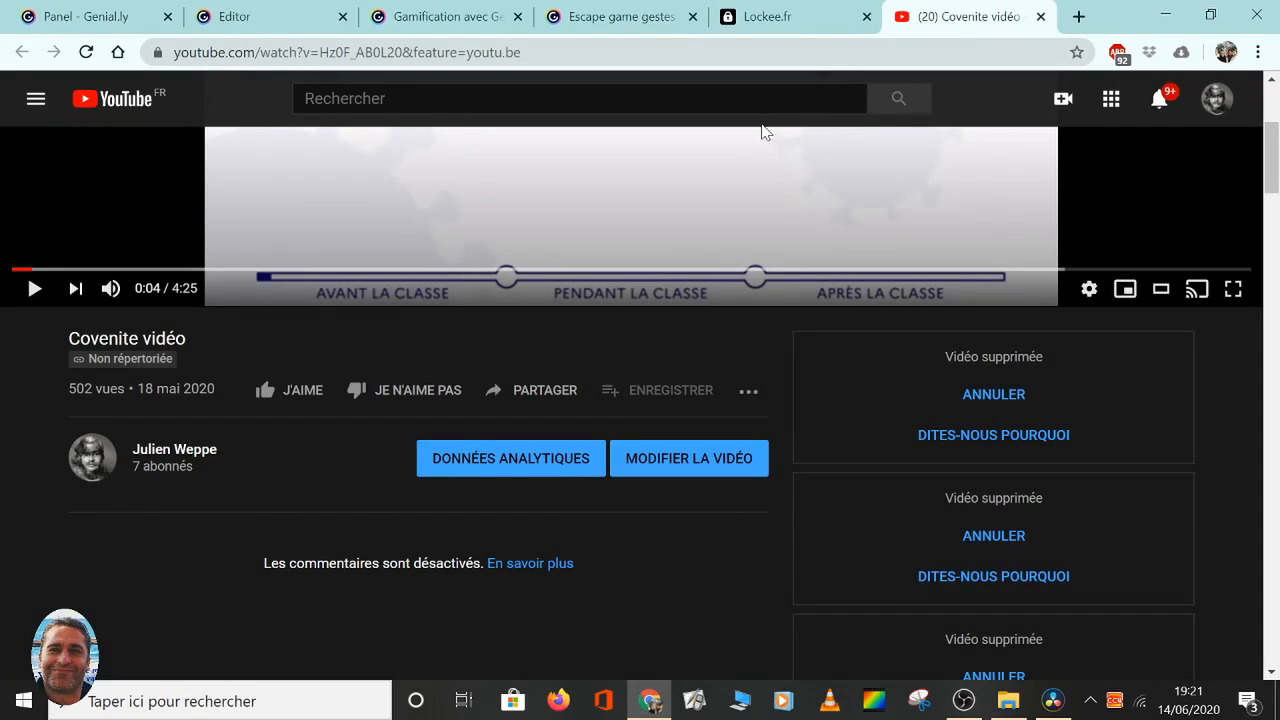
scroll(724, 210, down, 2)
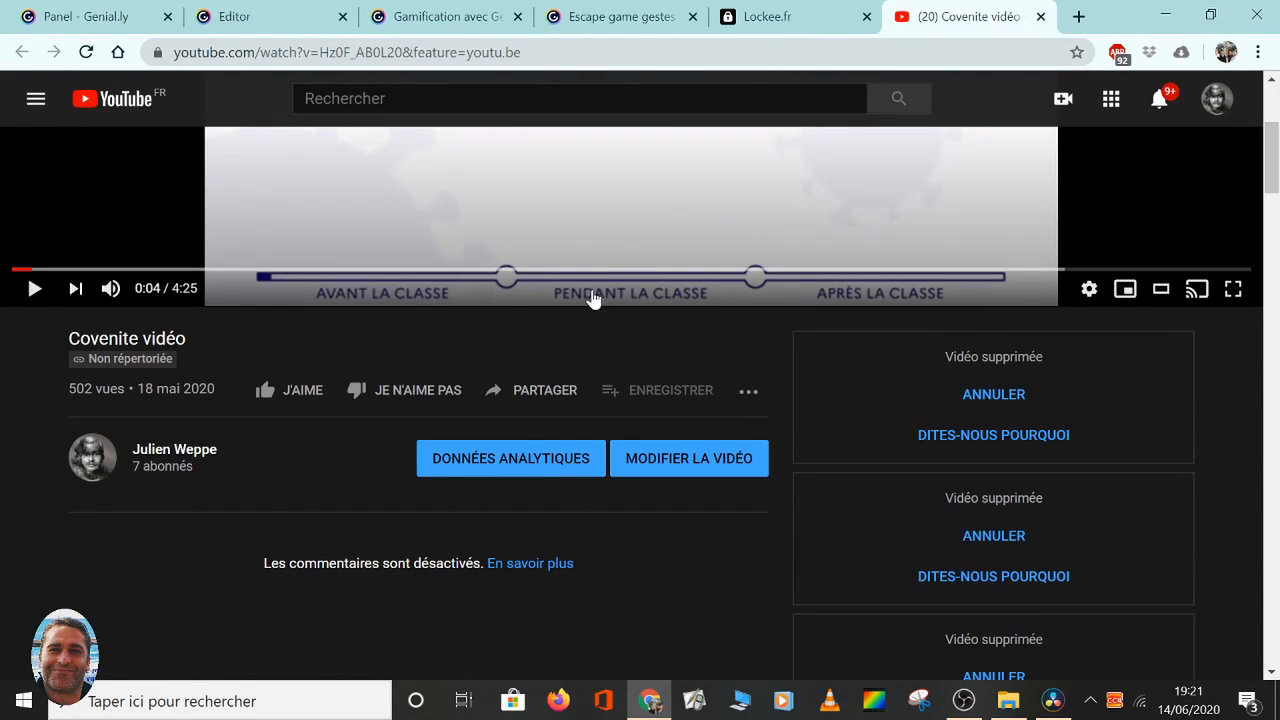
click(527, 392)
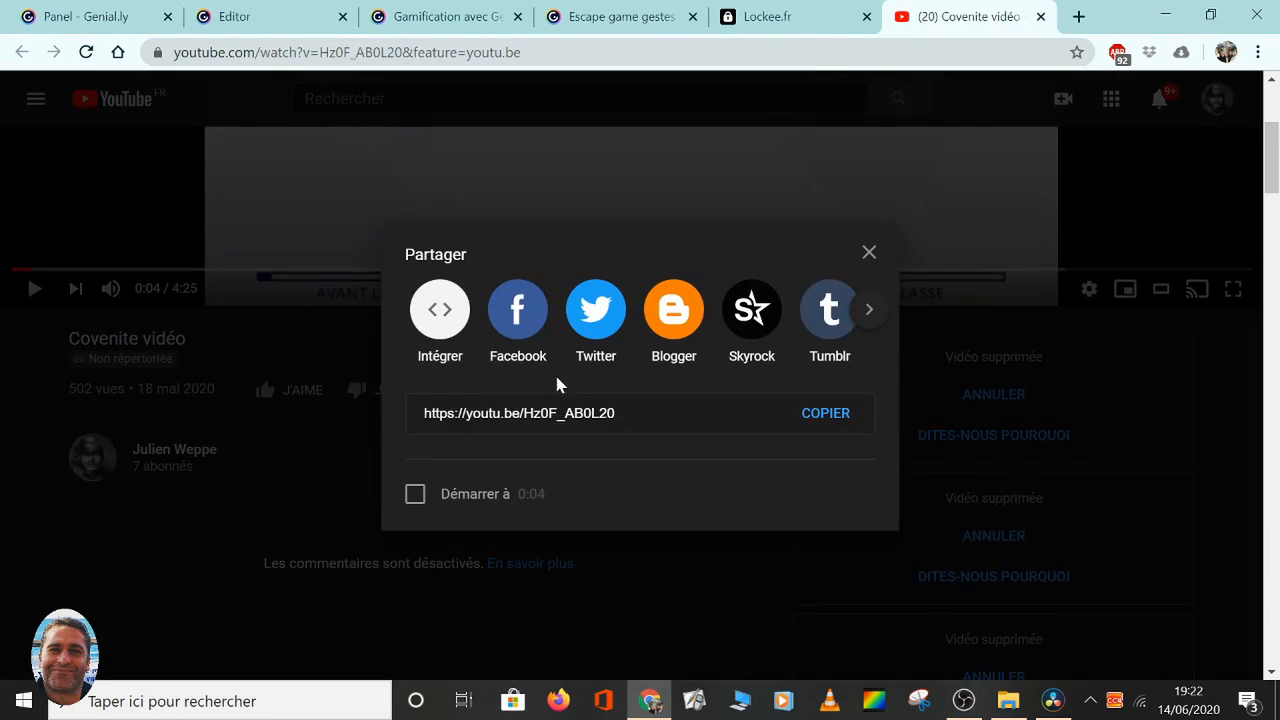
click(442, 312)
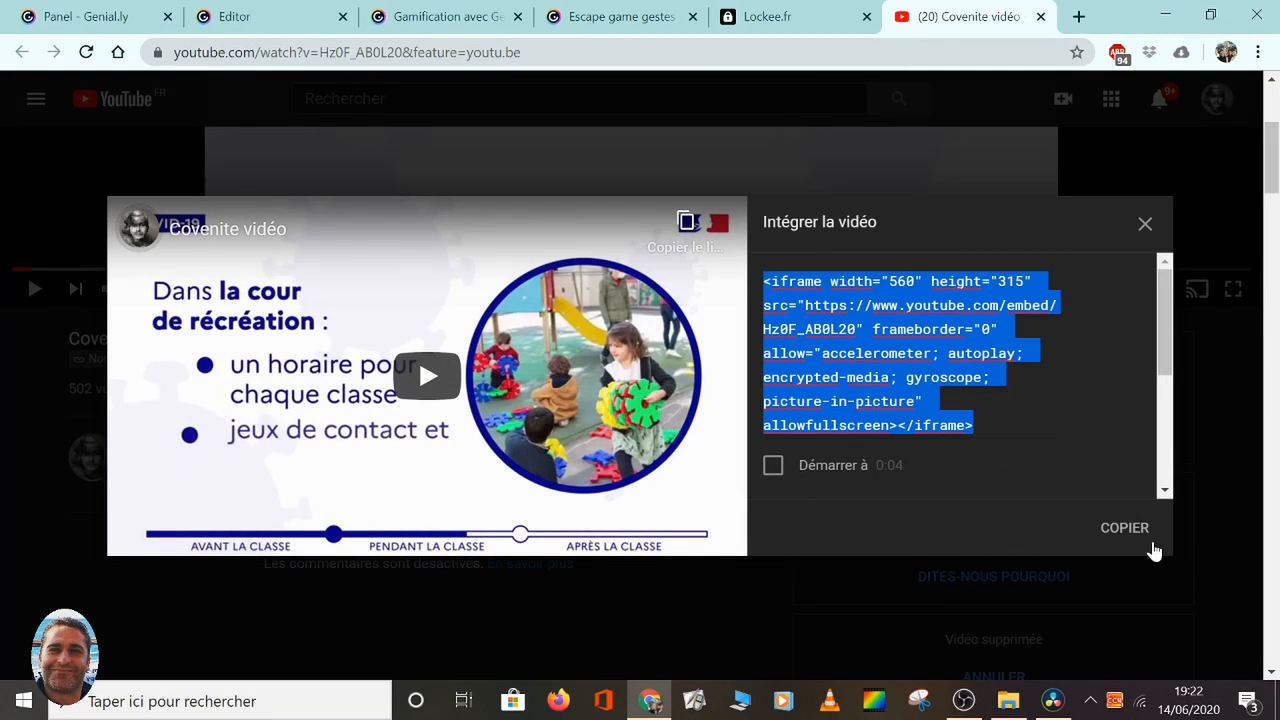
click(1123, 530)
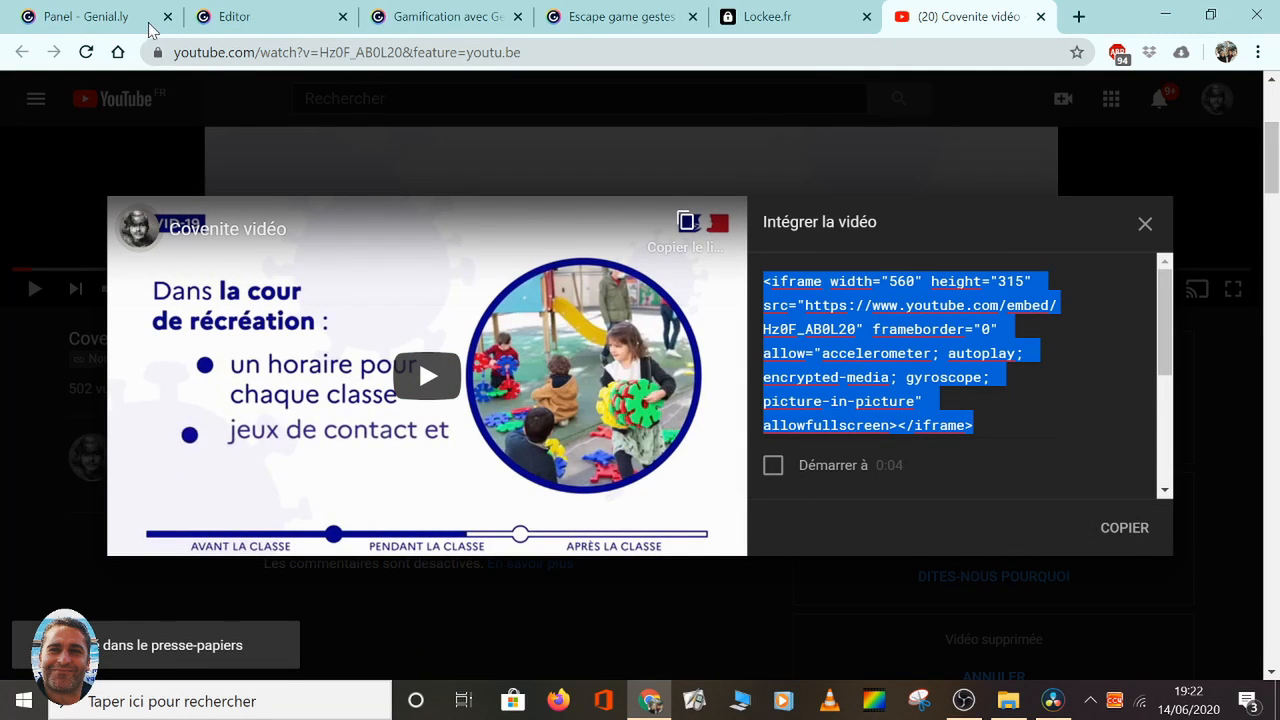
Step: Return to the editor, insert the copied iframe code as external content on the "QUESTIONS" page, and place the new video toward the upper right
click(215, 20)
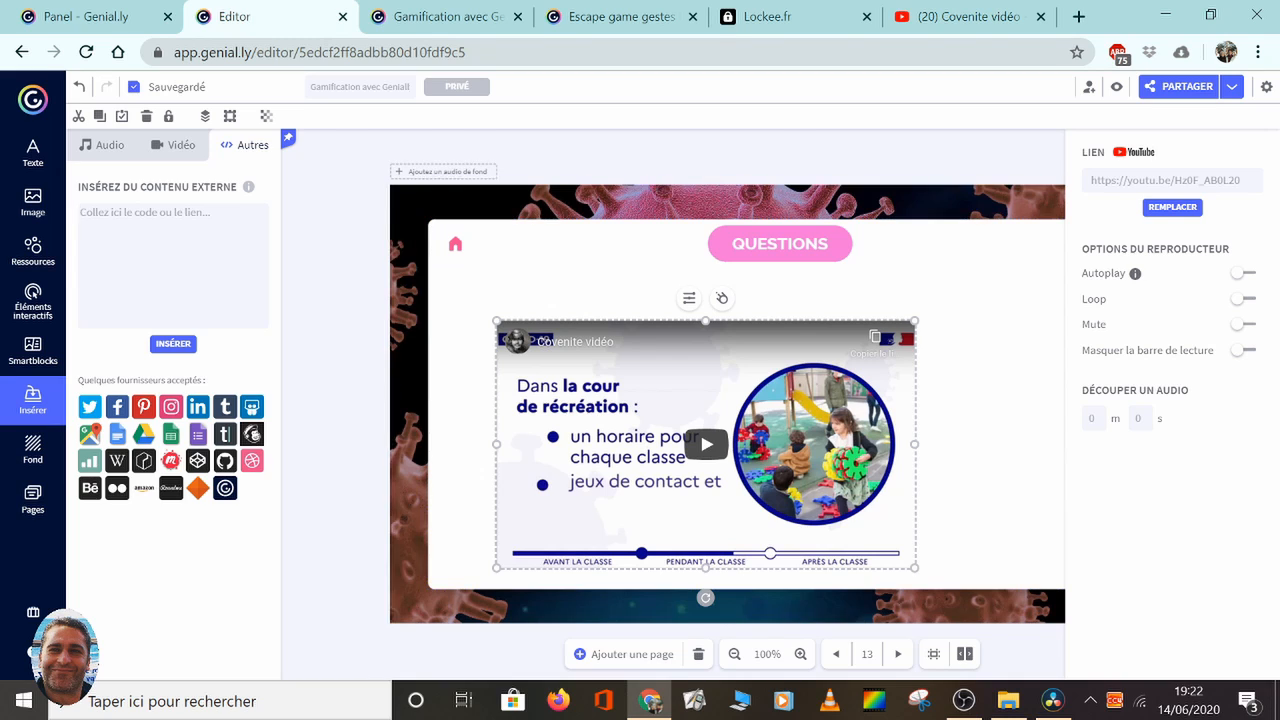
right_click(154, 227)
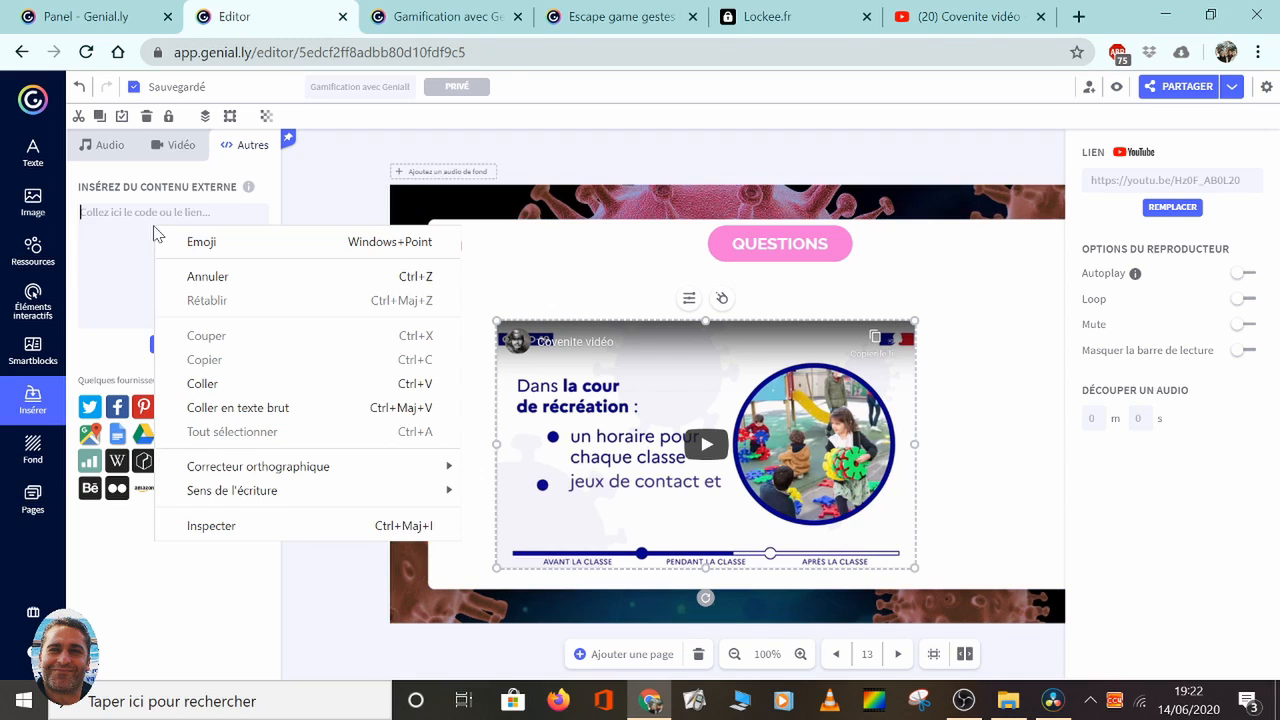
click(202, 384)
click(172, 343)
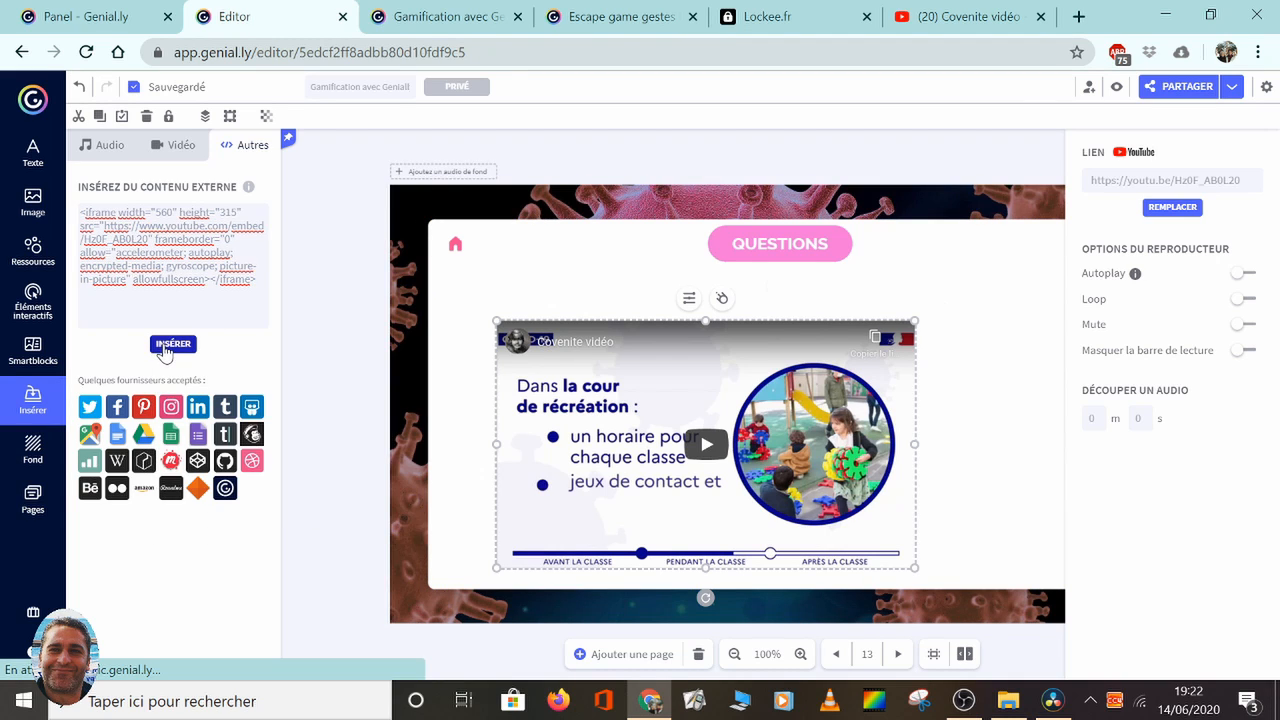
drag(677, 425, 813, 415)
click(630, 395)
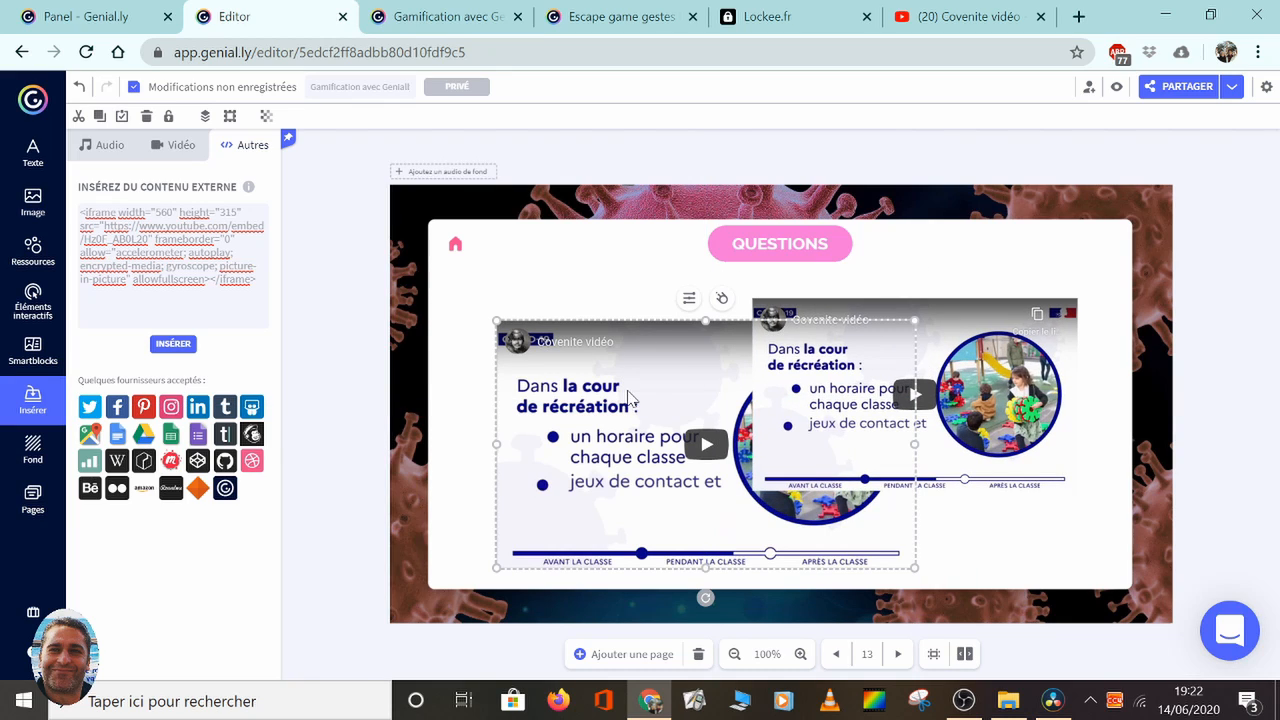
click(1013, 397)
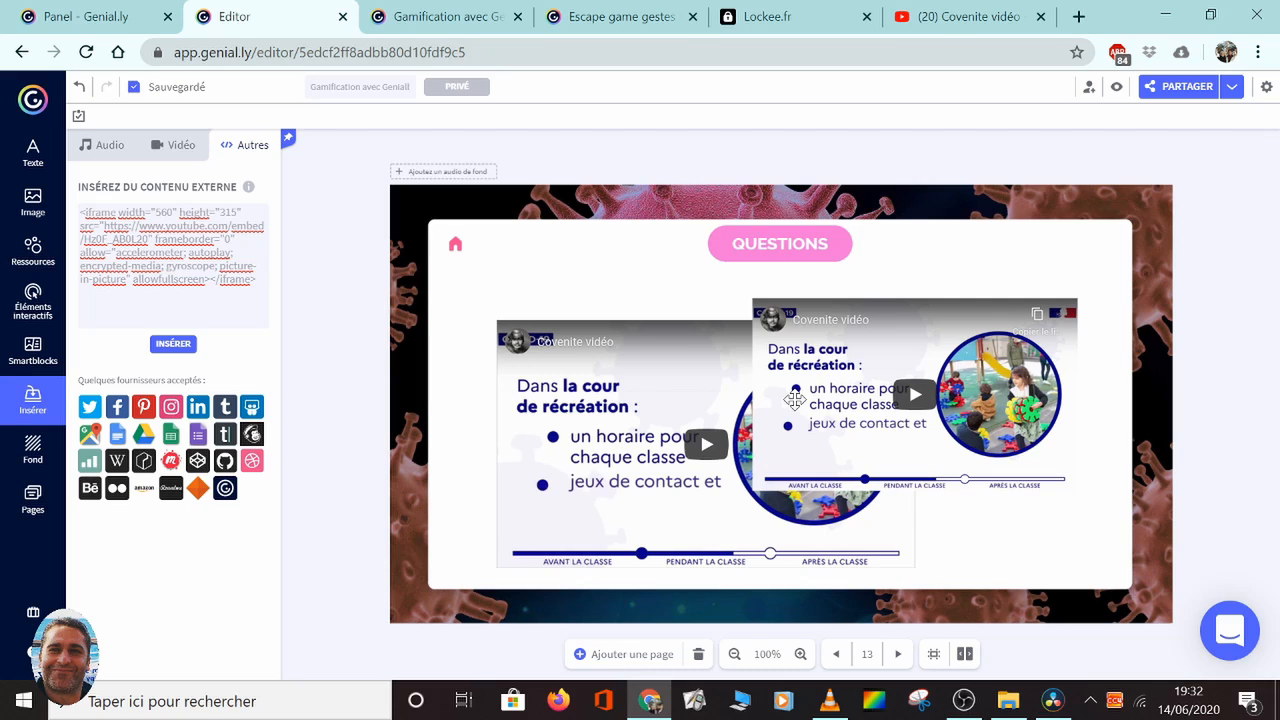
Step: Examine the entrance animation settings of the "QUESTIONS" title, including effect, start time and speed, and close them
click(735, 252)
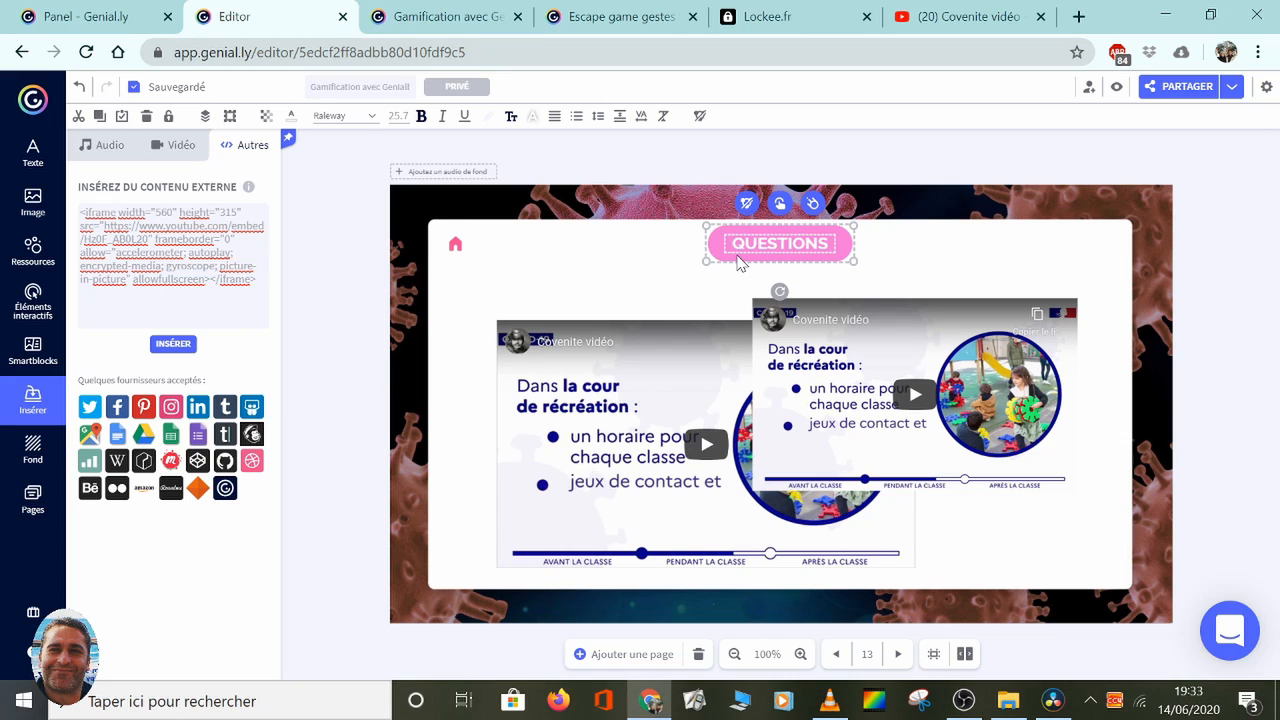
click(813, 204)
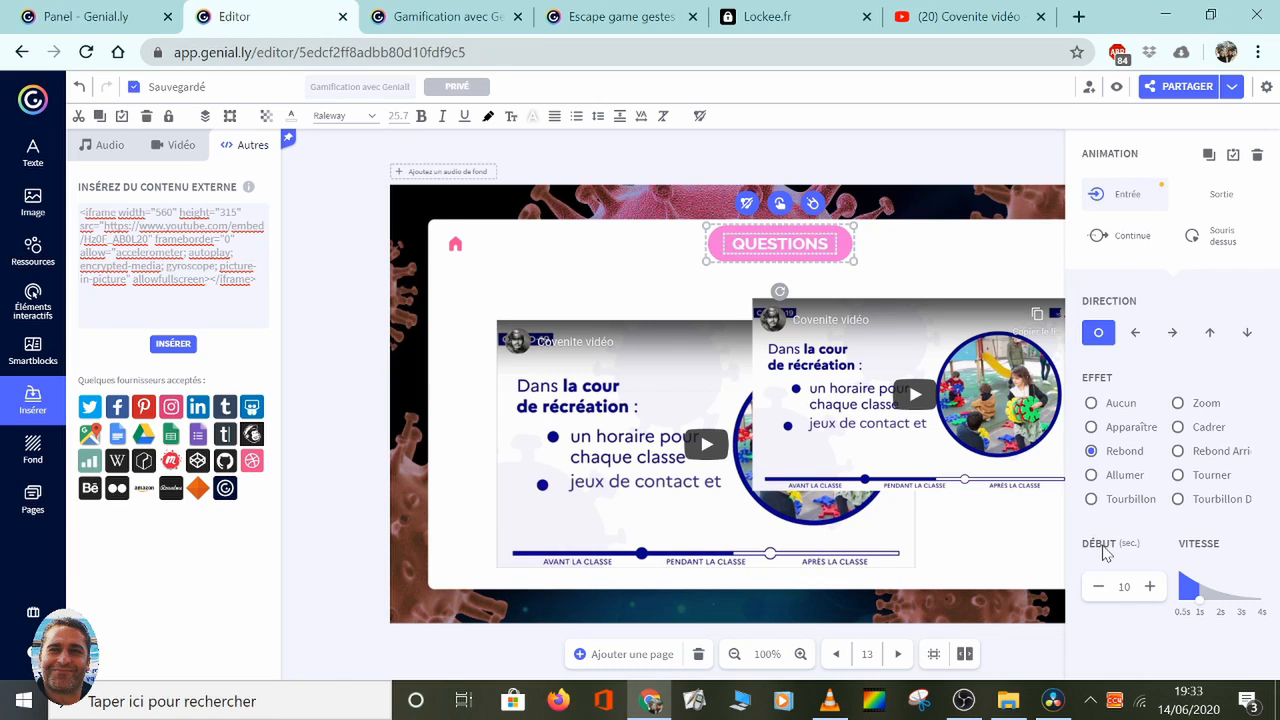
key(Escape)
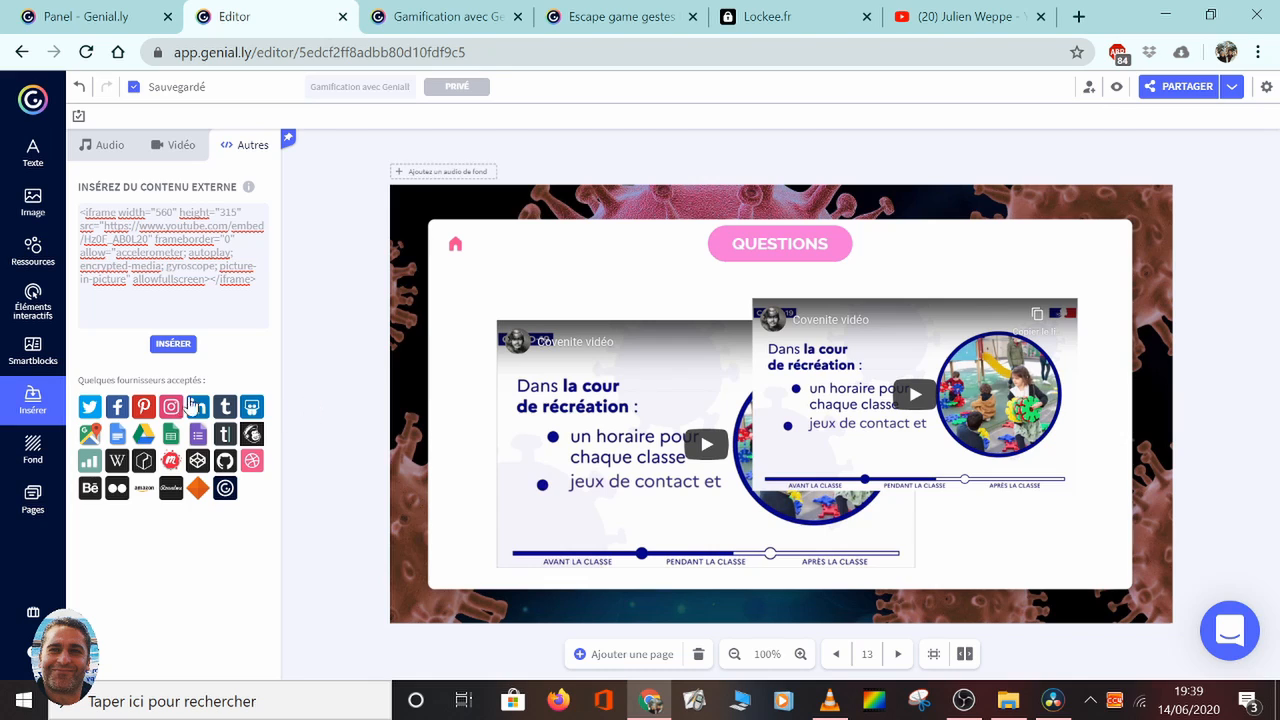
Step: Display the page list and open page 1, "Titre"
click(32, 500)
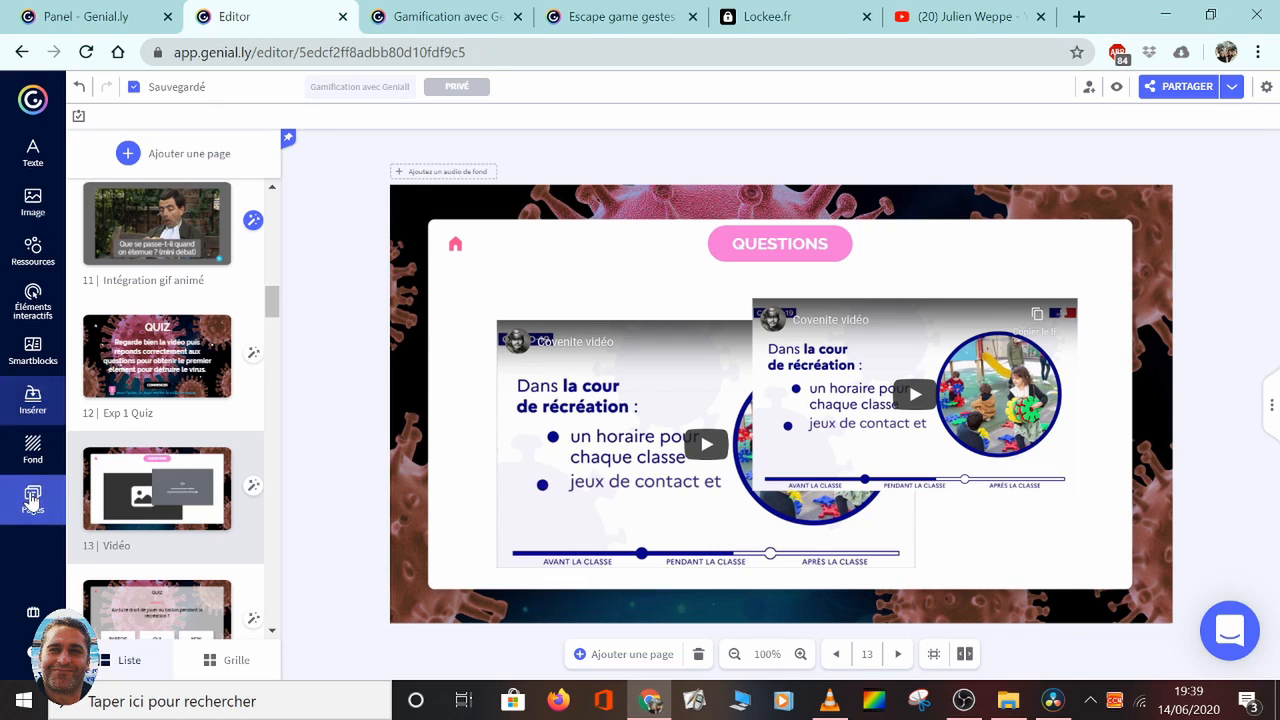
drag(275, 311, 276, 205)
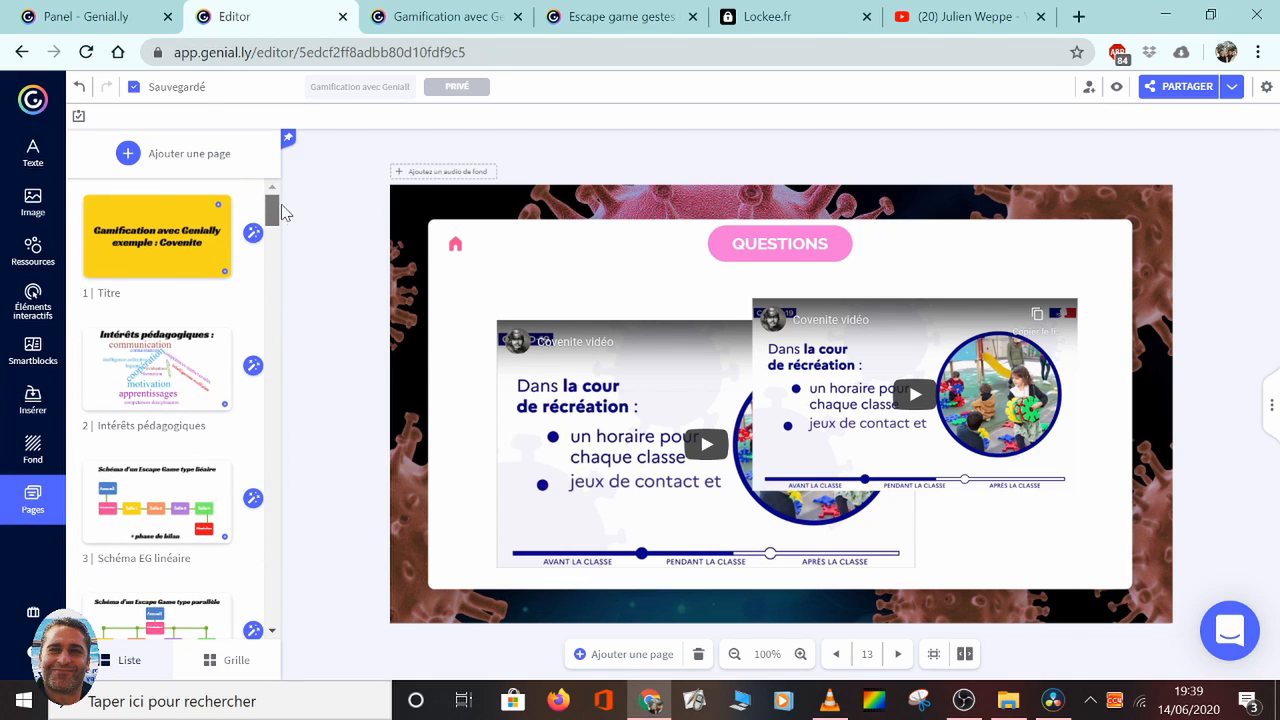
click(175, 272)
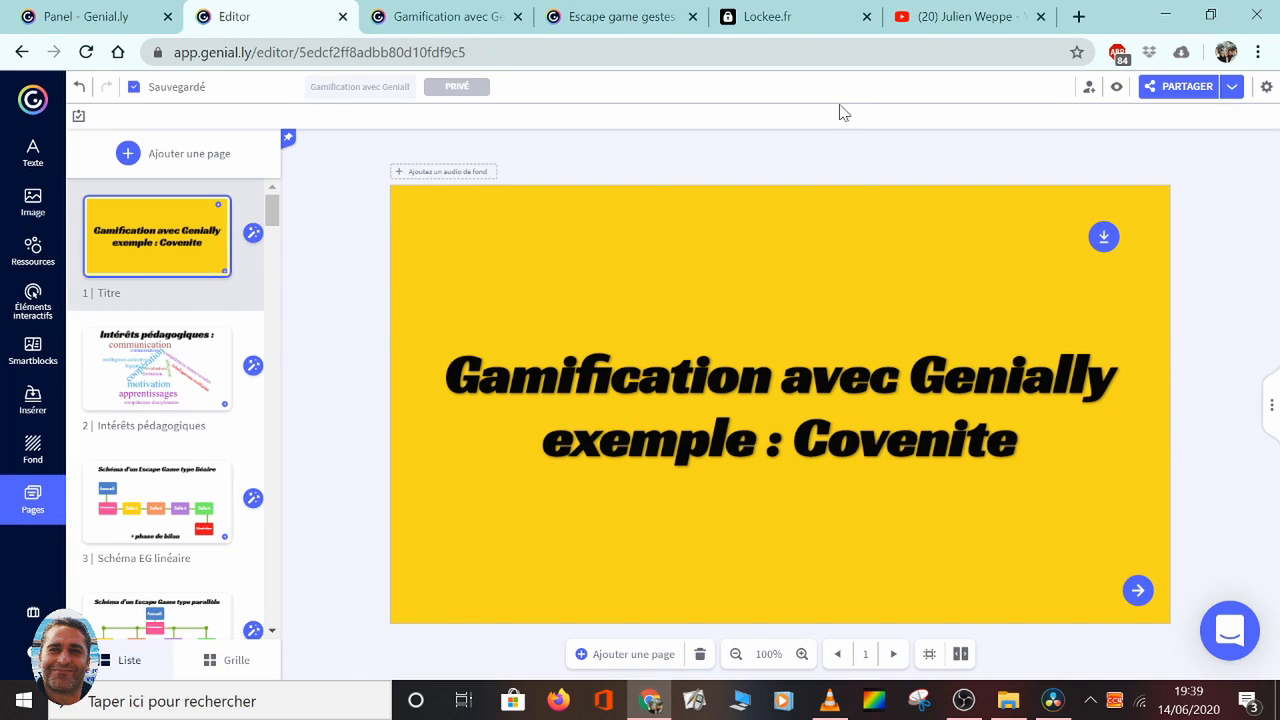
Step: Switch to YouTube, open the "Genially début" video and copy its share link
click(950, 22)
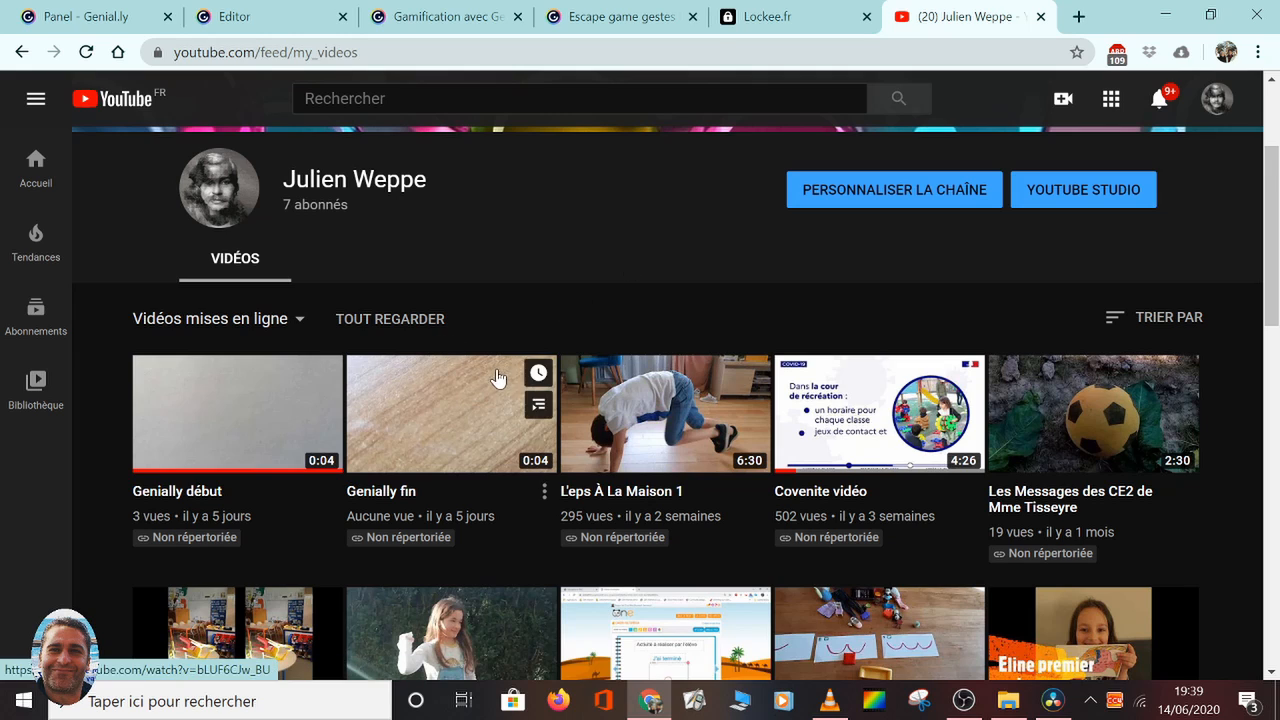
scroll(540, 238, up, 1)
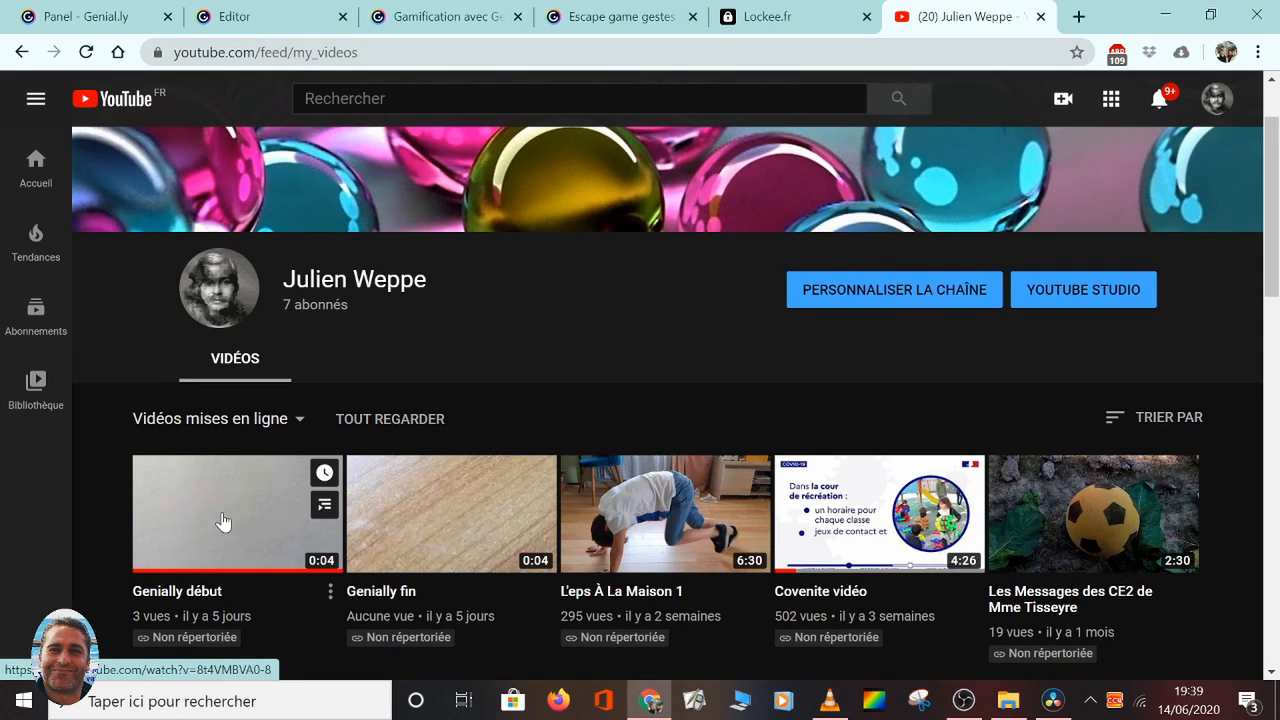
scroll(223, 521, down, 1)
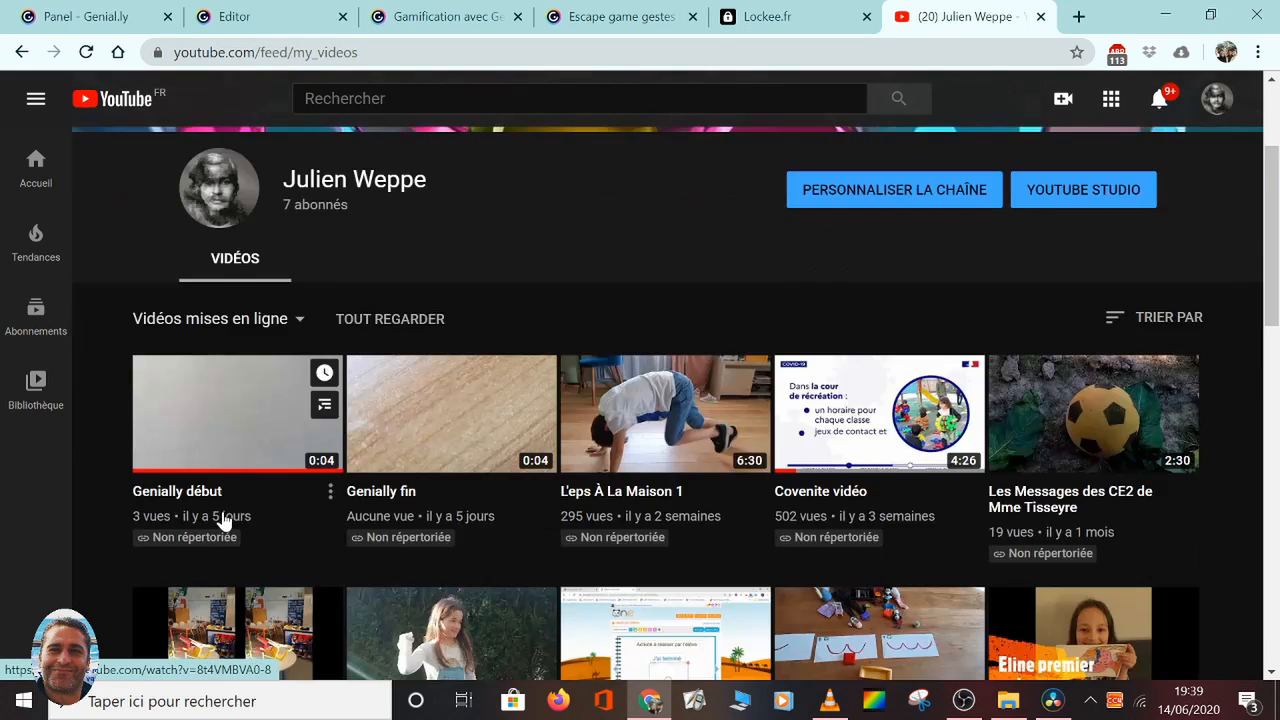
click(252, 447)
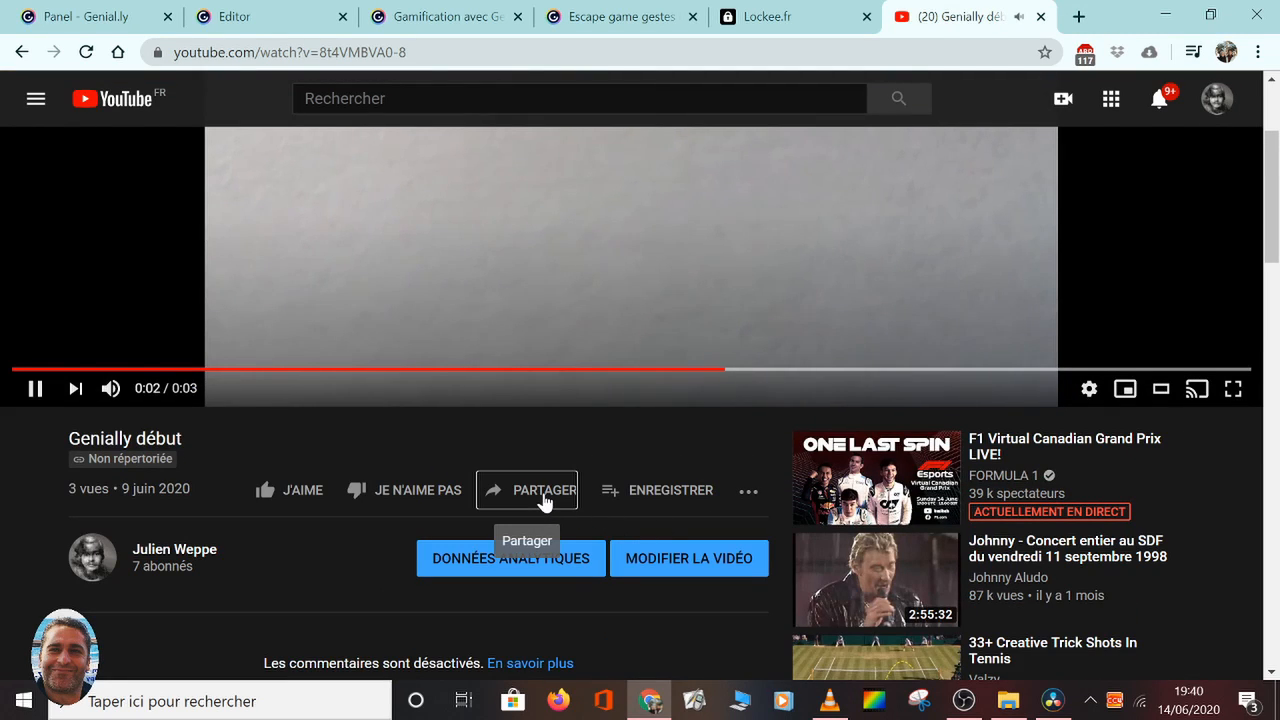
click(543, 490)
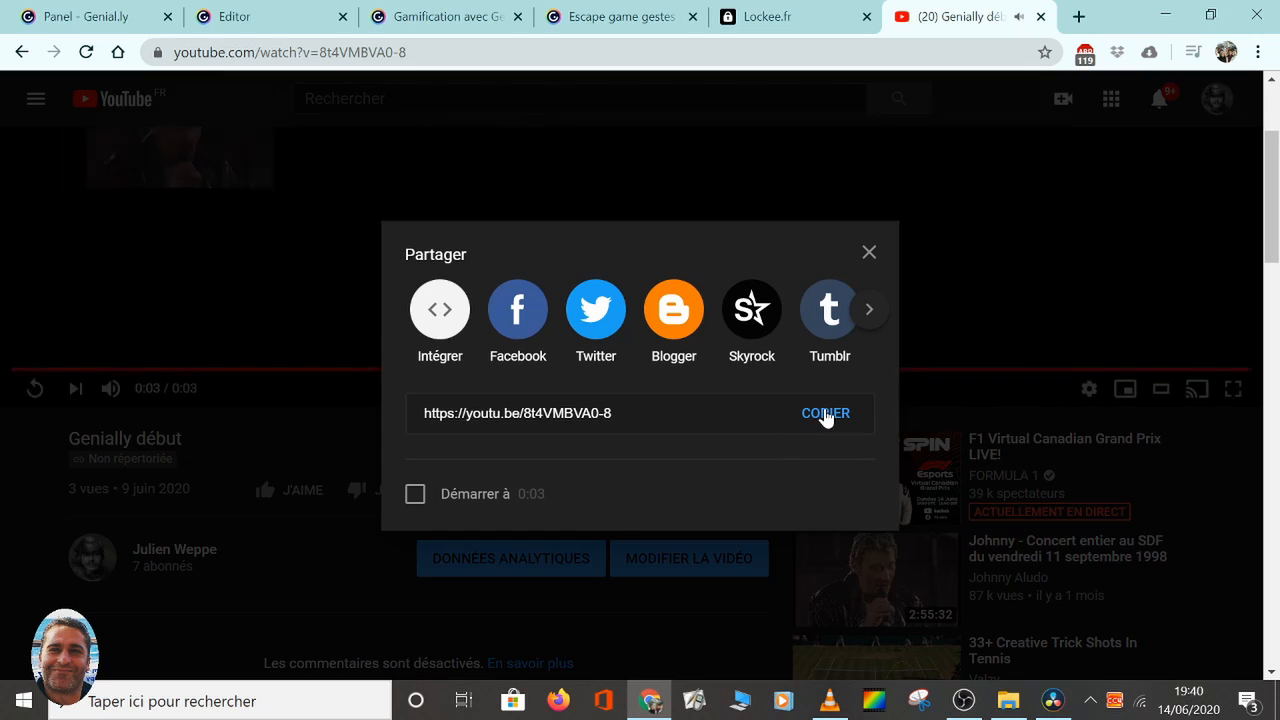
click(824, 413)
click(238, 27)
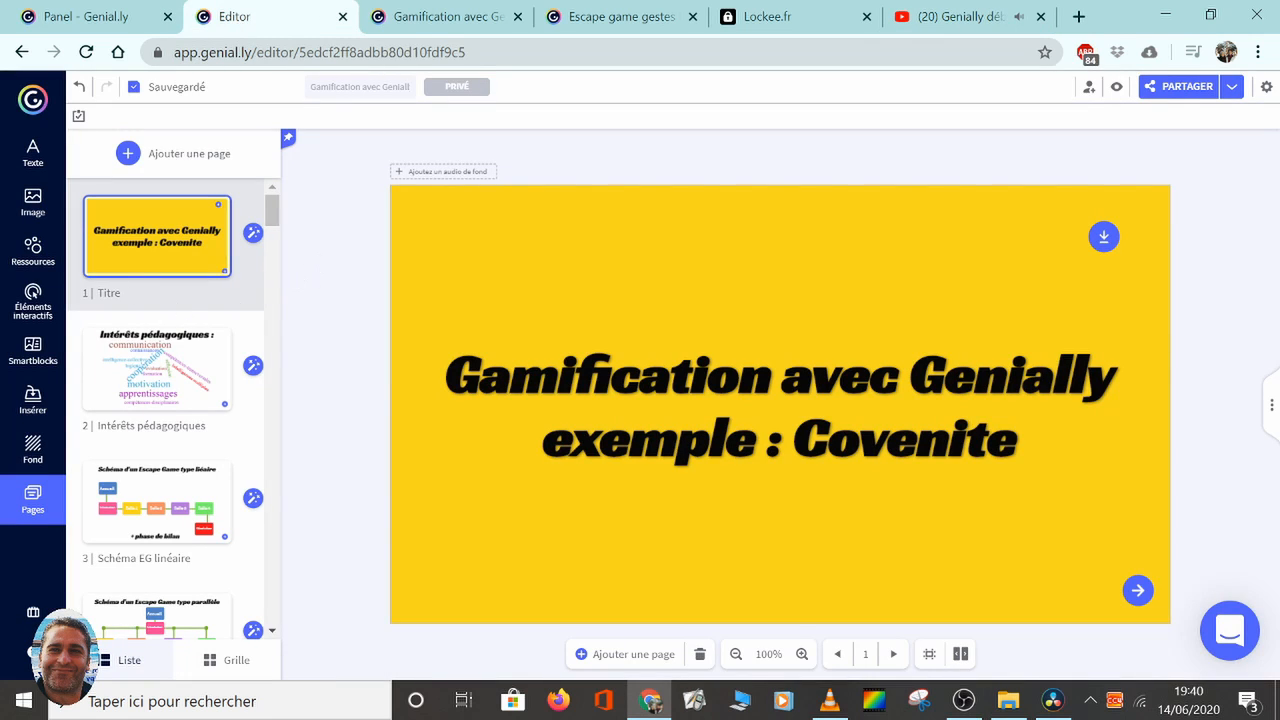
click(33, 400)
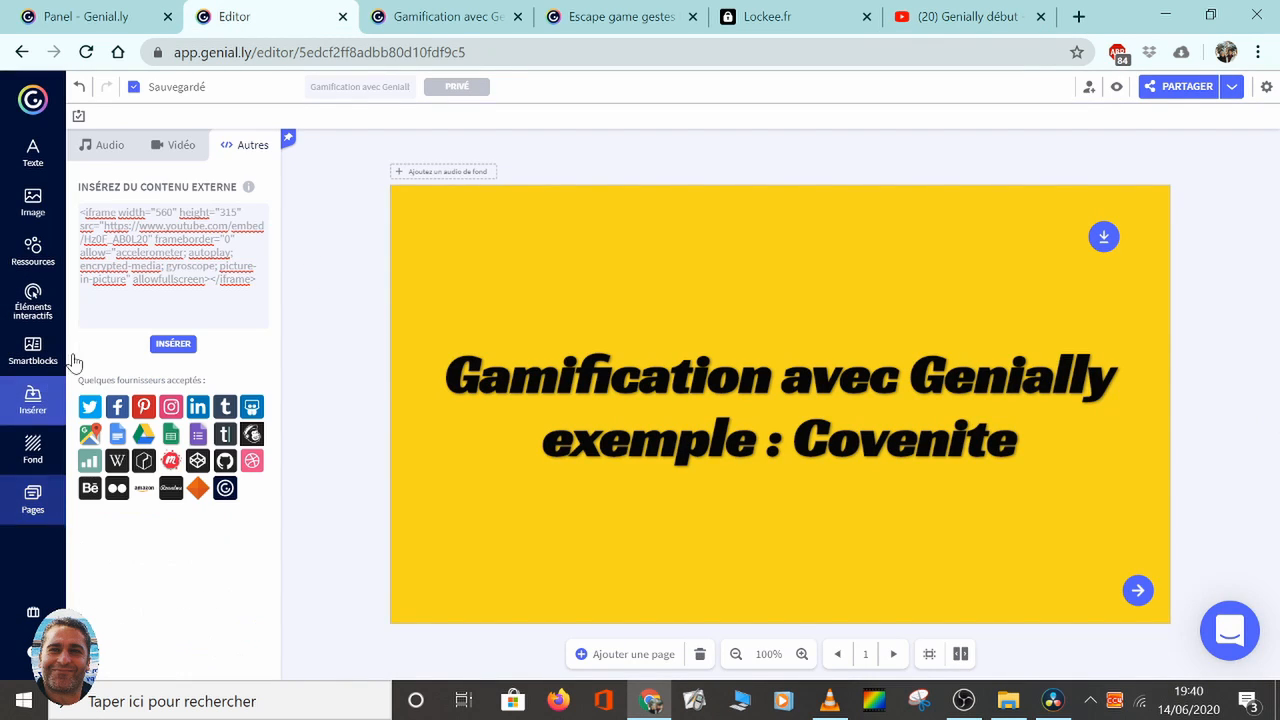
click(167, 151)
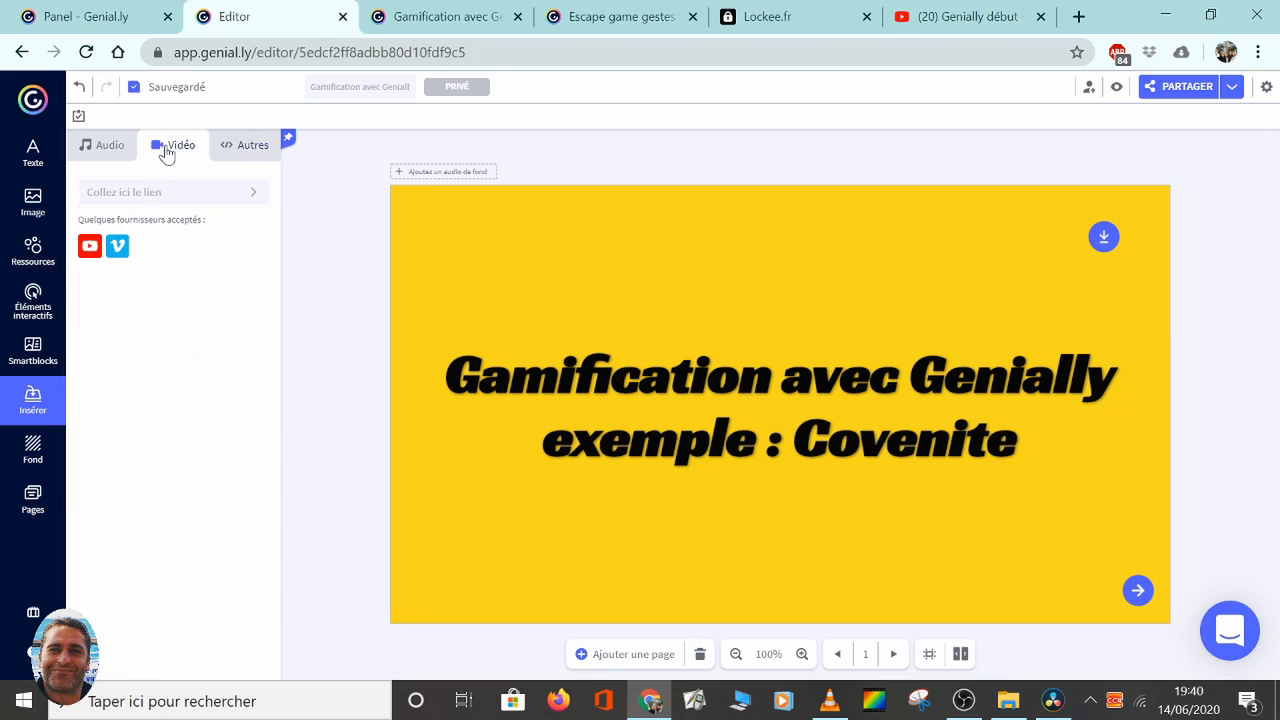
right_click(155, 196)
click(212, 350)
click(253, 192)
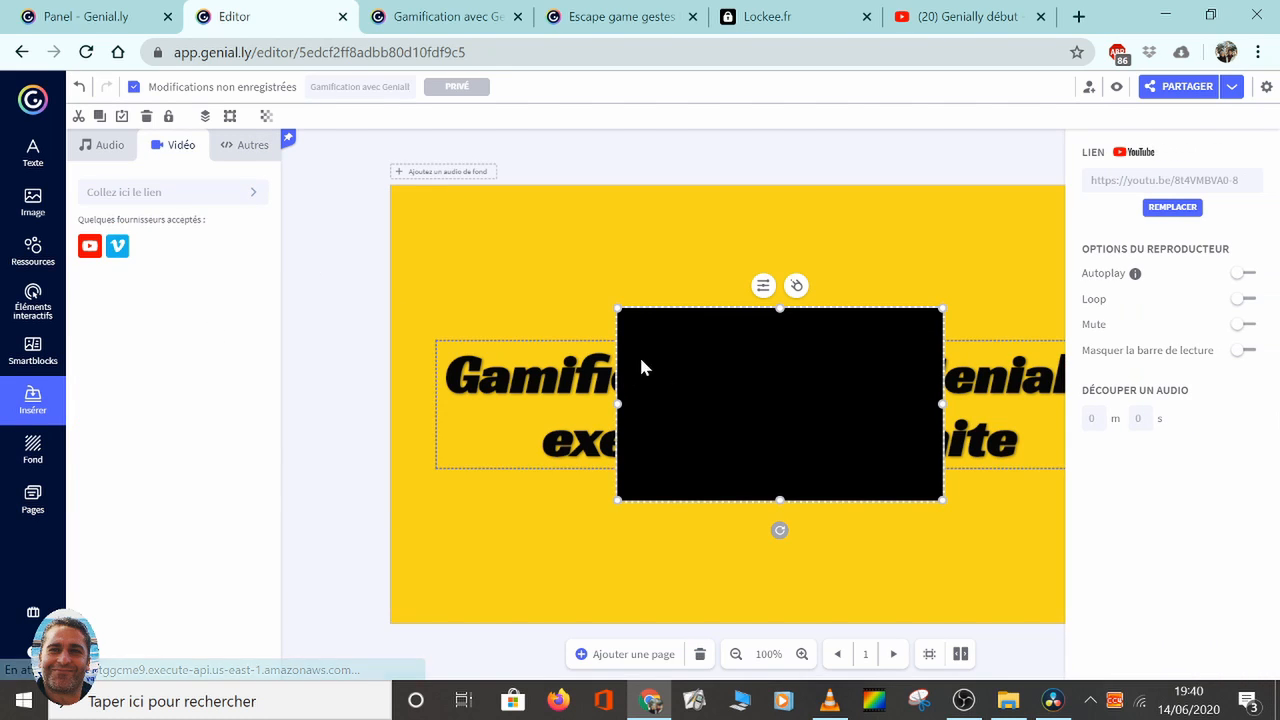
Step: Move the inserted video to the upper left of the title page, enable Autoplay, and set its opacity to 0
drag(711, 391, 580, 289)
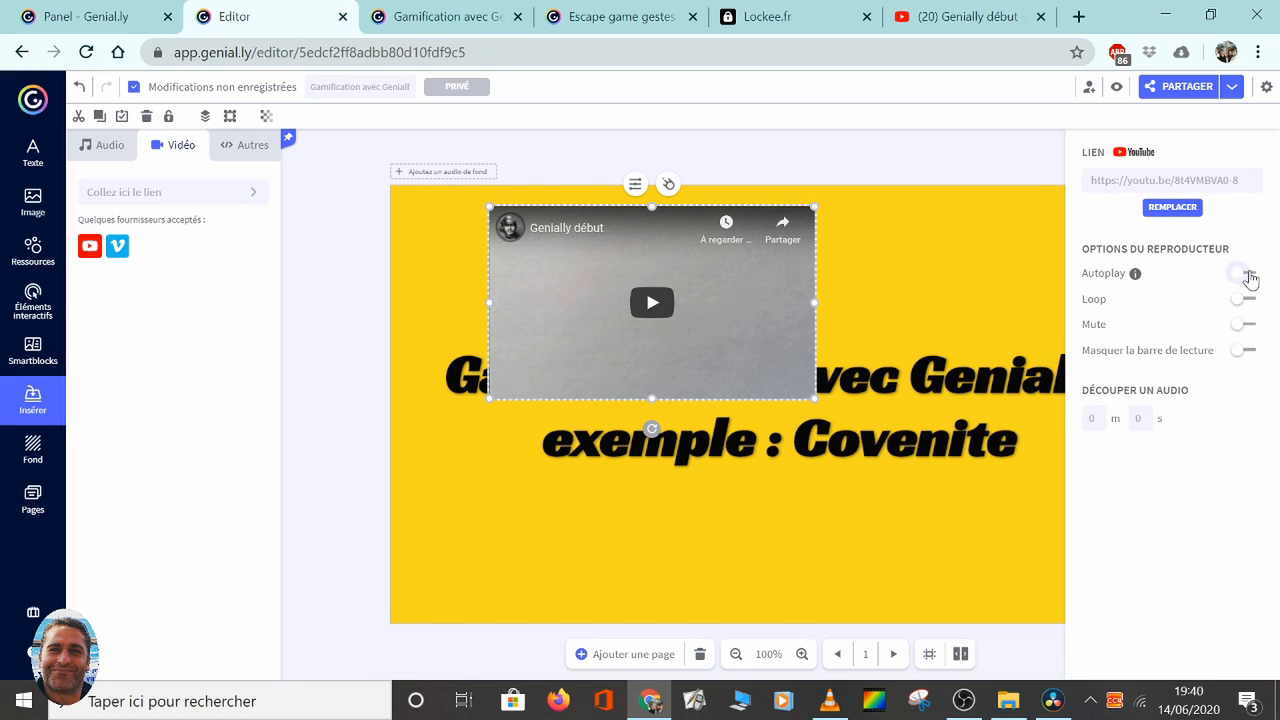
click(1248, 274)
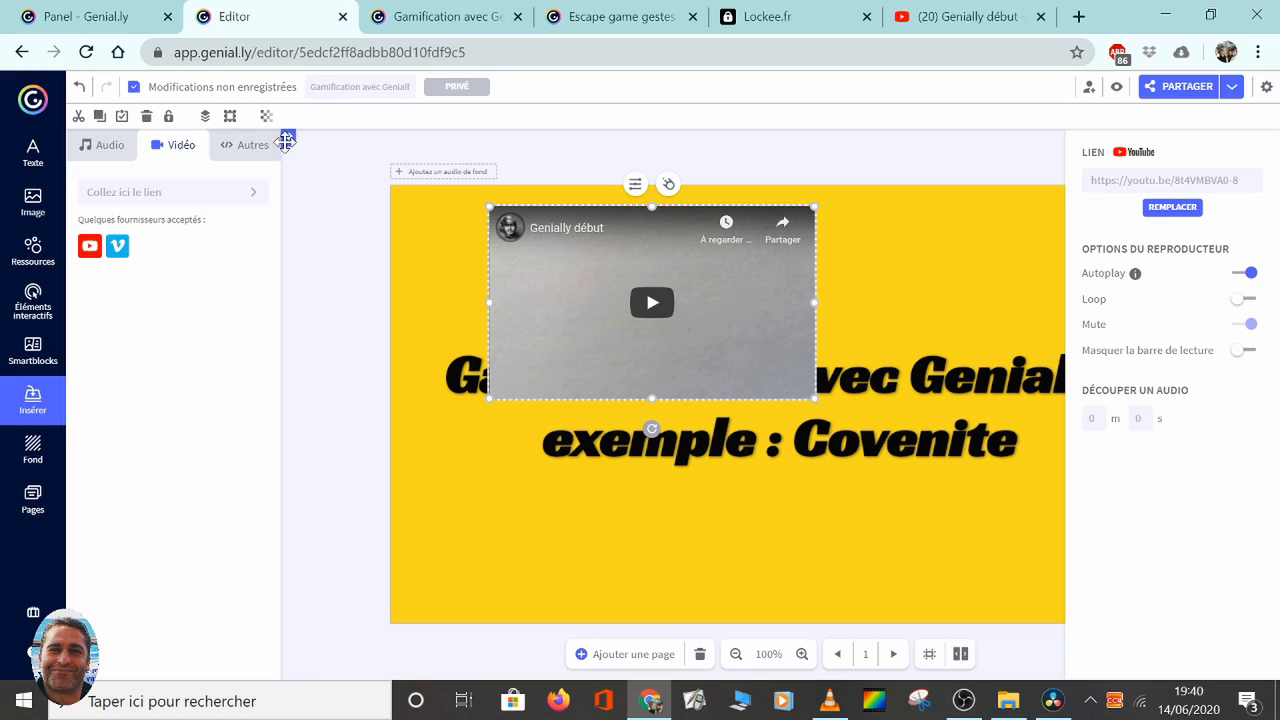
click(266, 116)
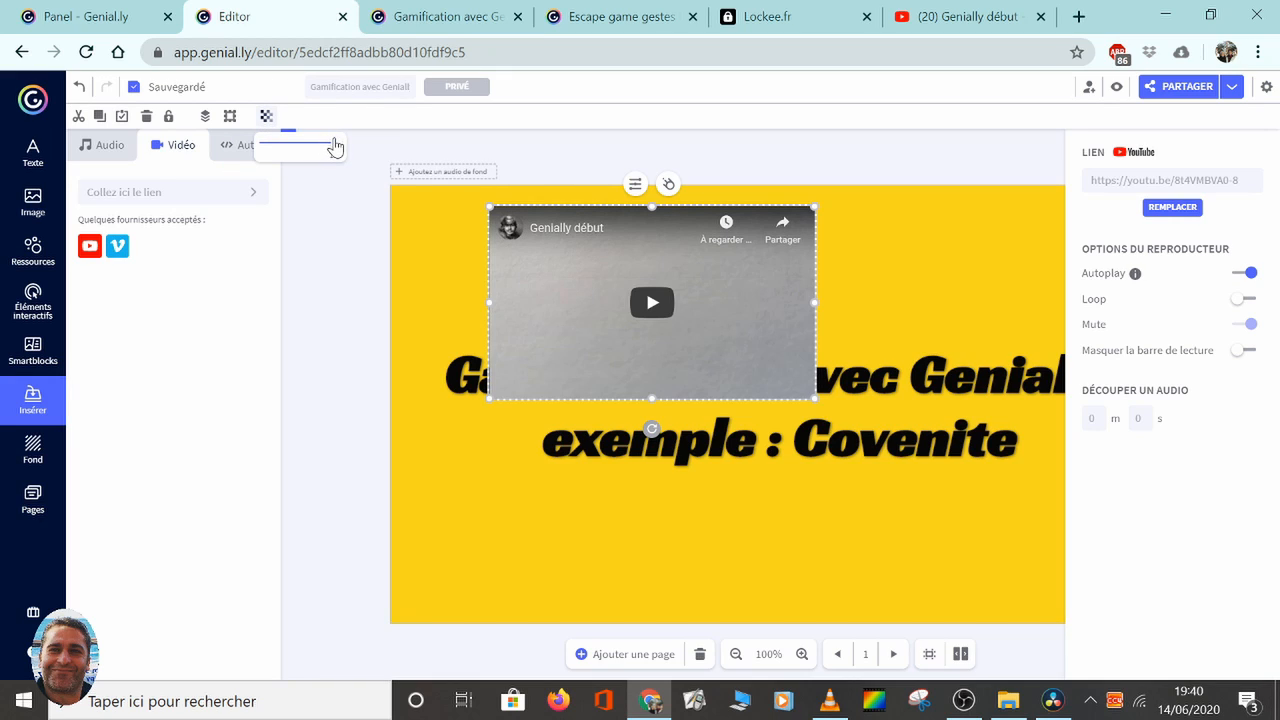
drag(334, 149, 249, 165)
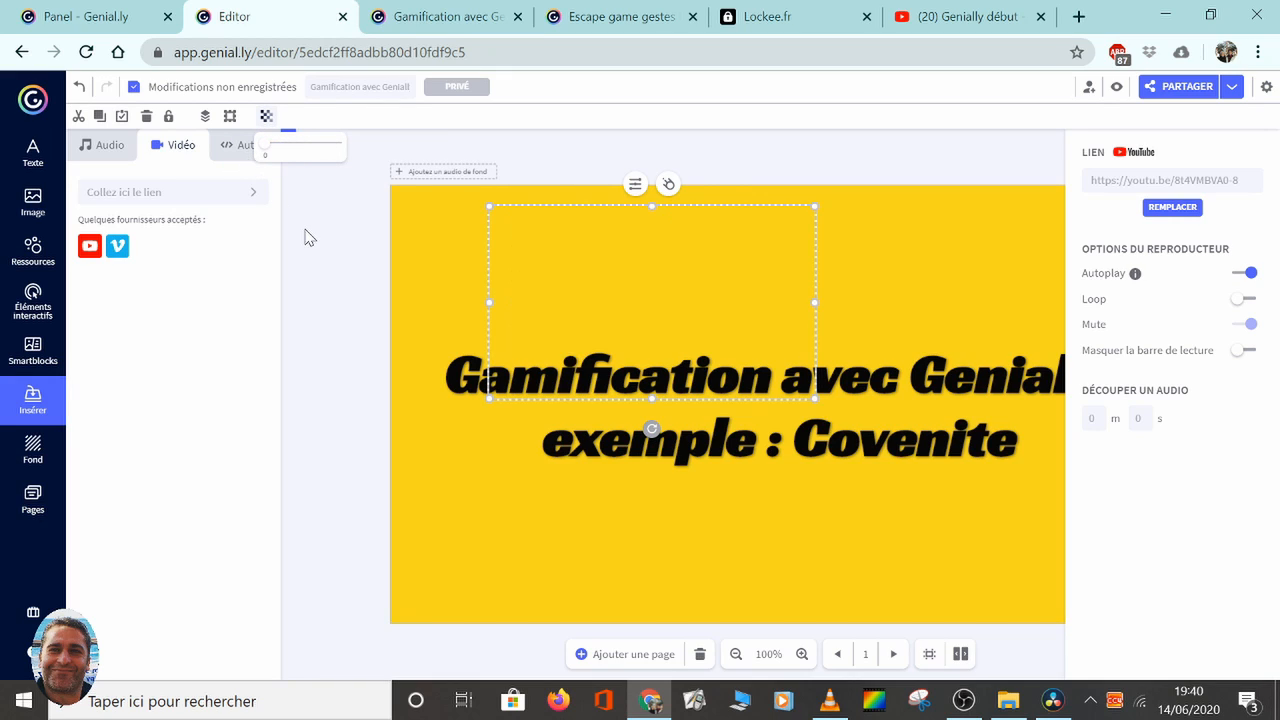
click(332, 266)
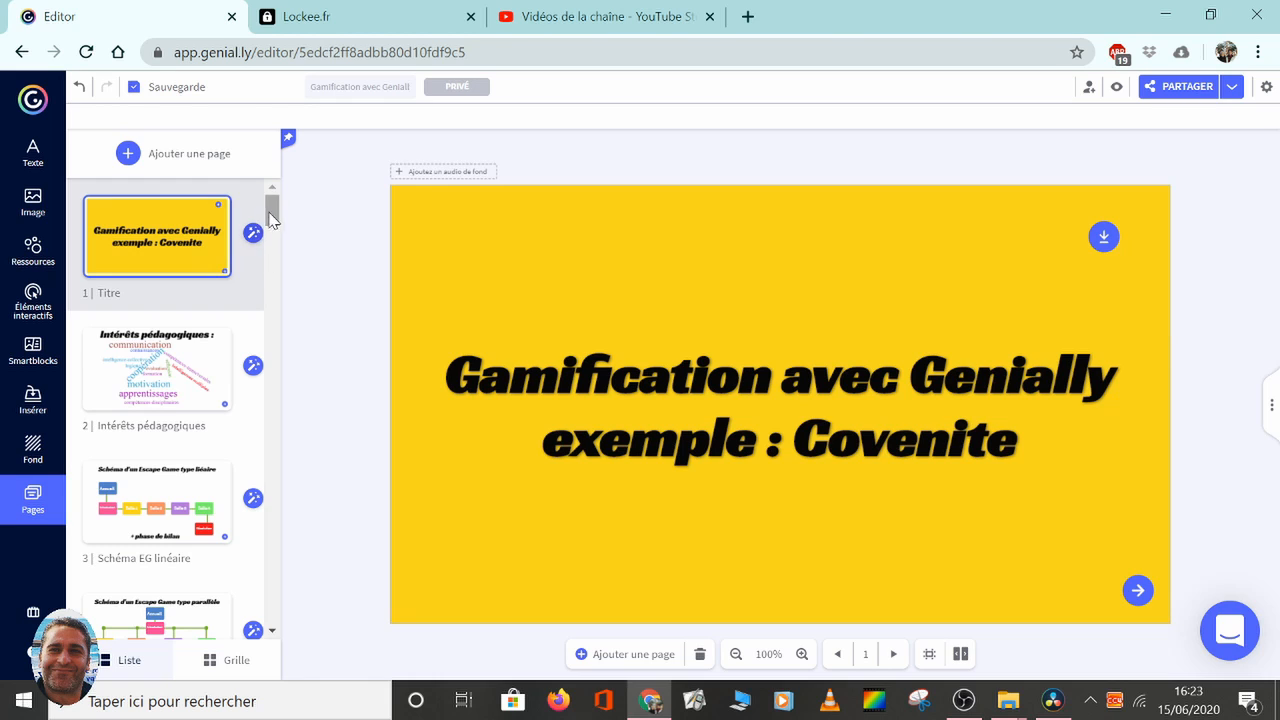
Step: Open page 44, "R 04 BON", copy the share link of the "Genially fin" video from YouTube Studio, and return to the editor
drag(271, 208, 250, 590)
click(145, 585)
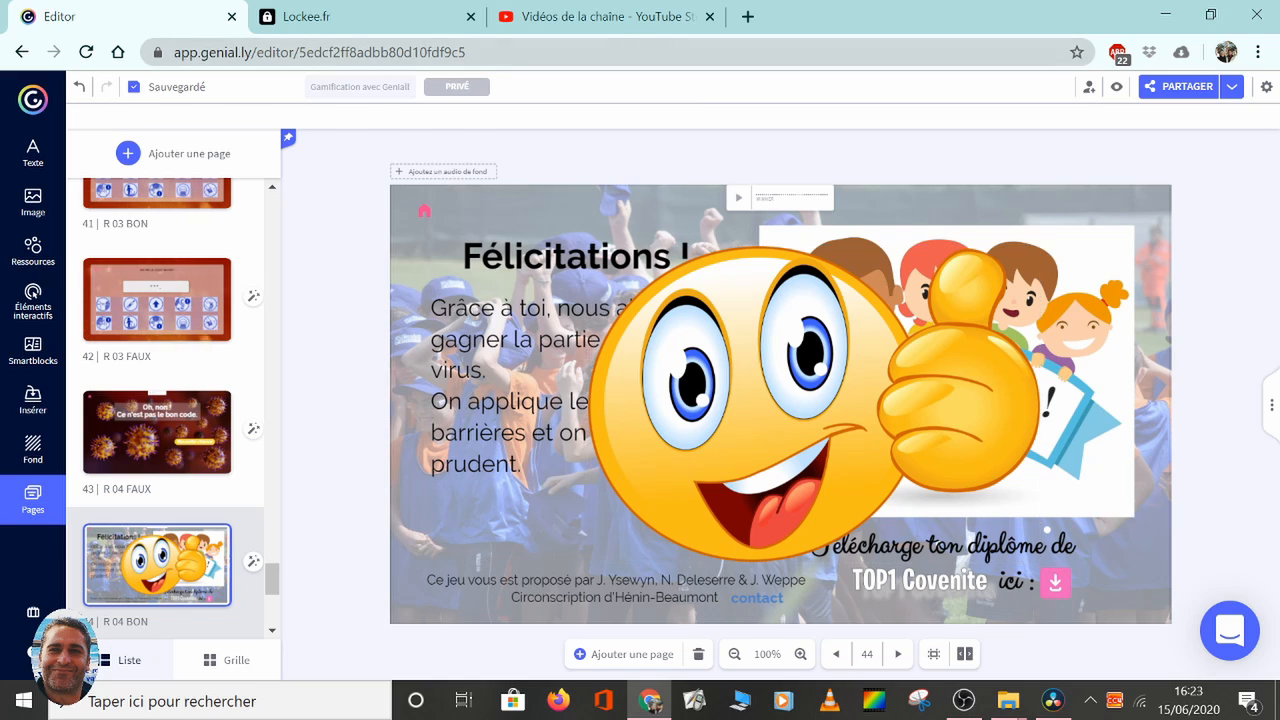
click(606, 20)
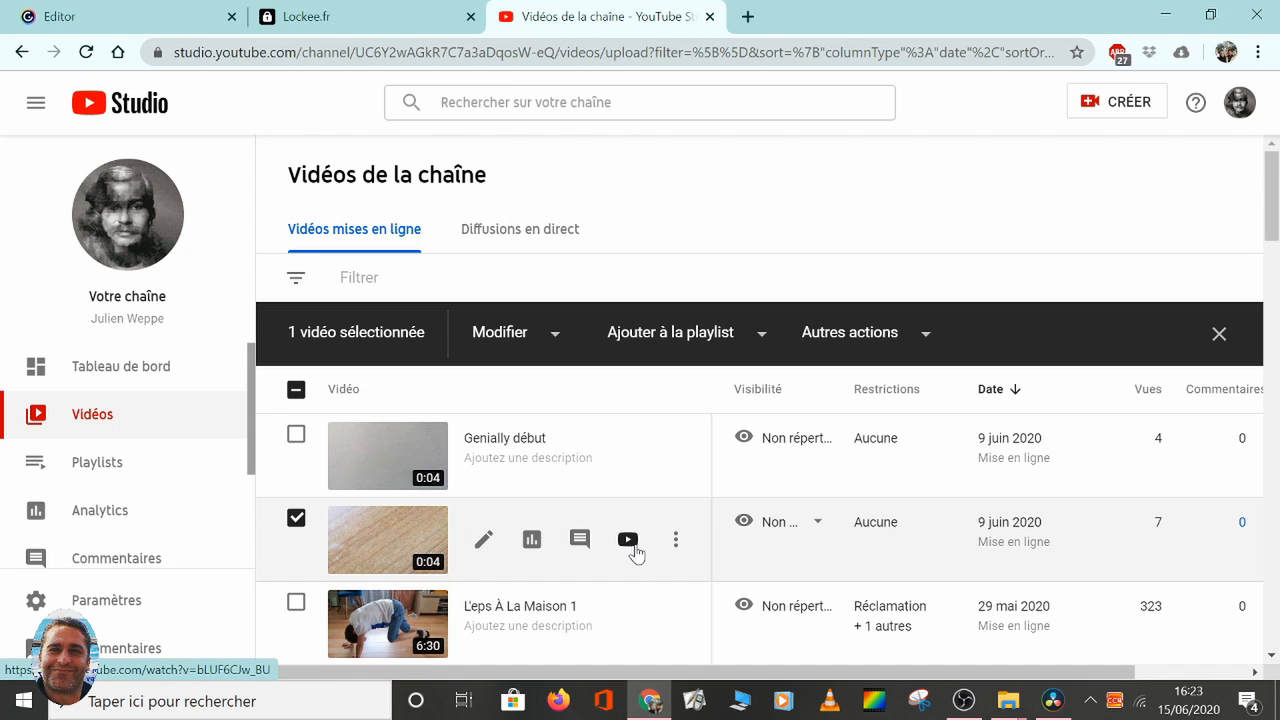
click(676, 540)
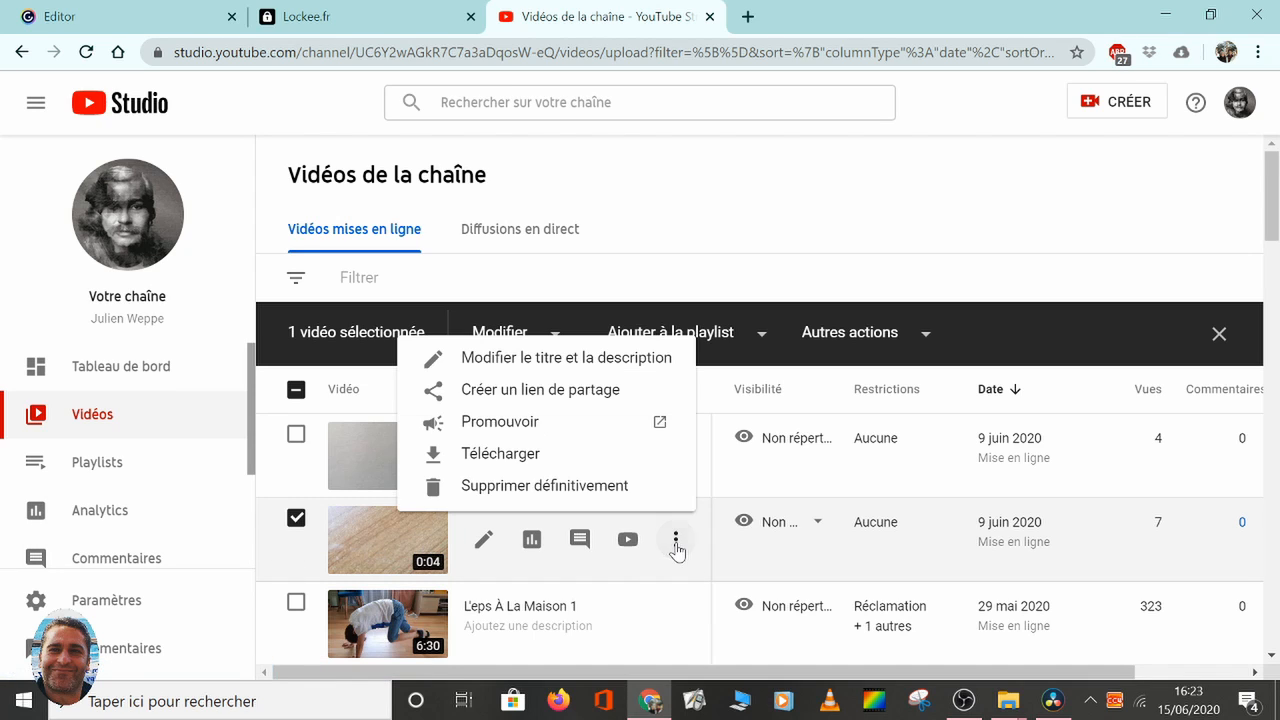
click(540, 395)
click(188, 20)
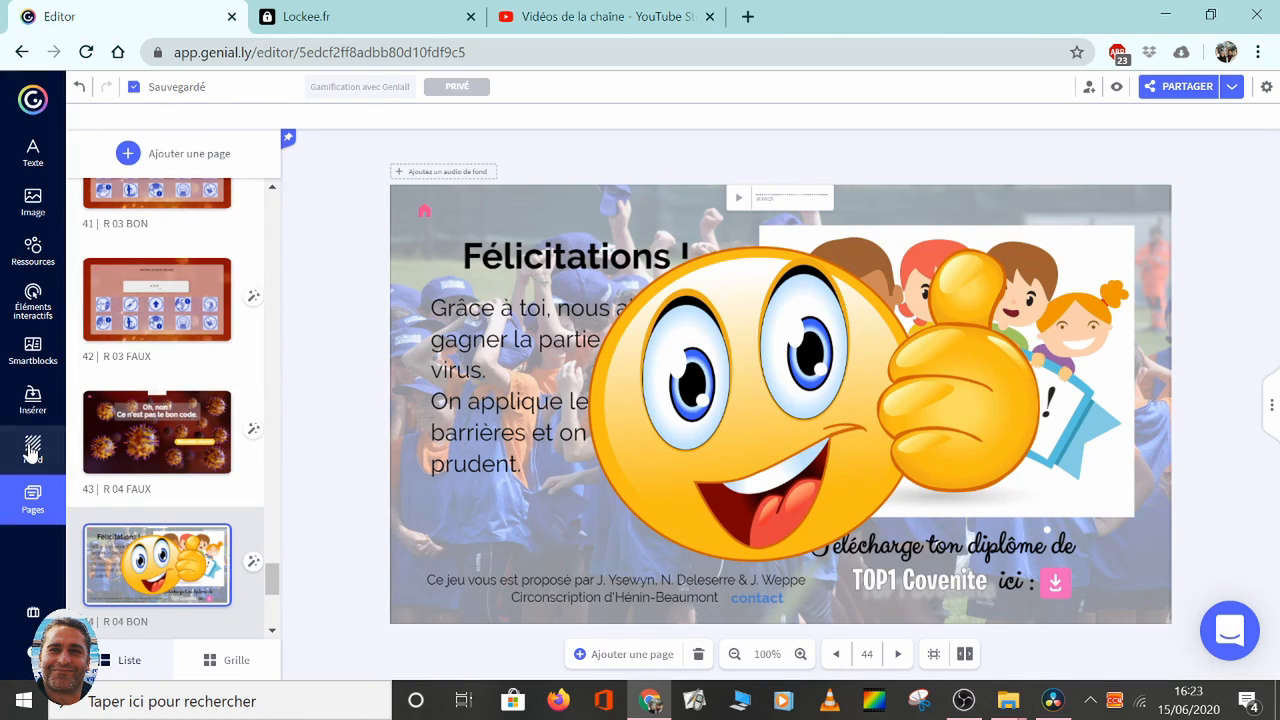
click(31, 400)
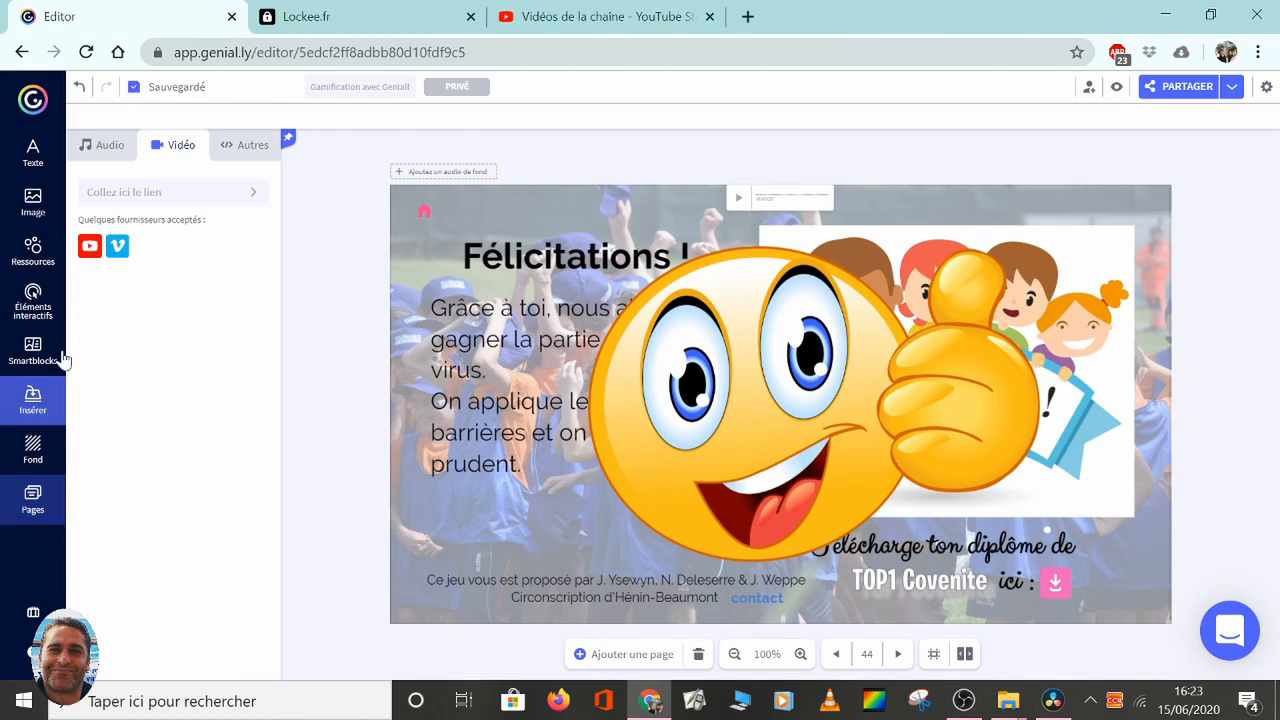
right_click(170, 193)
click(210, 348)
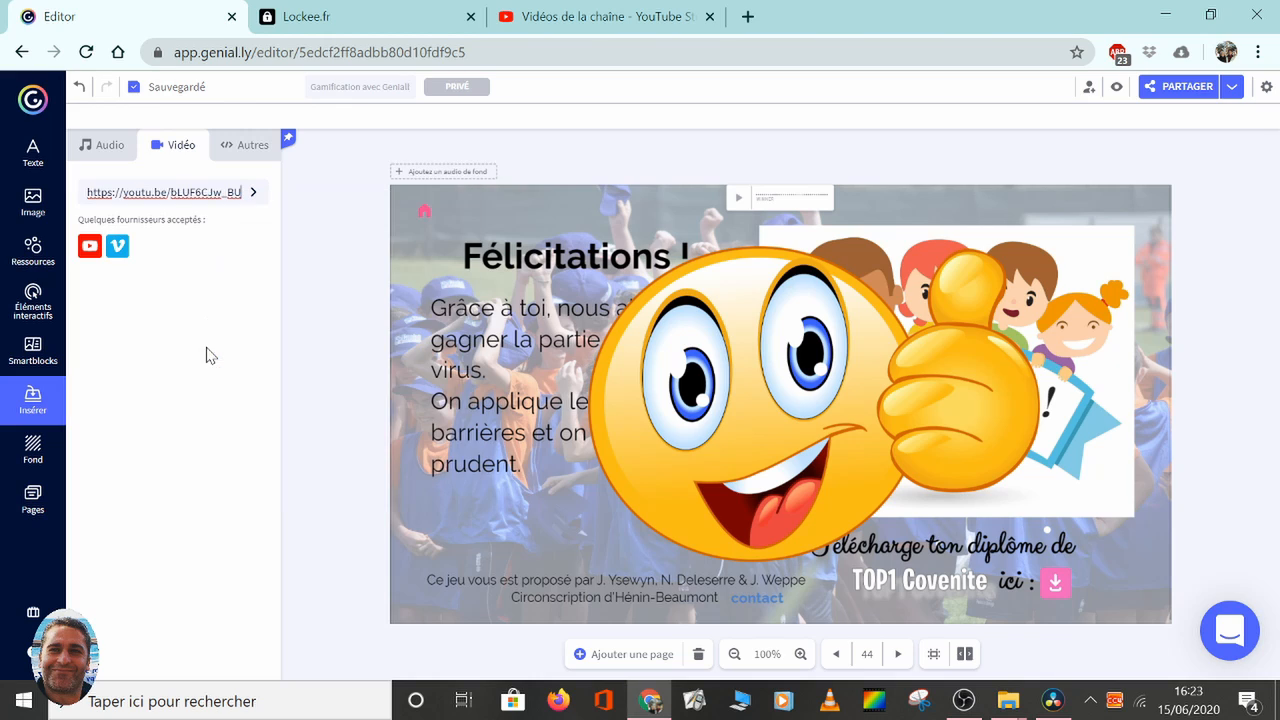
click(253, 192)
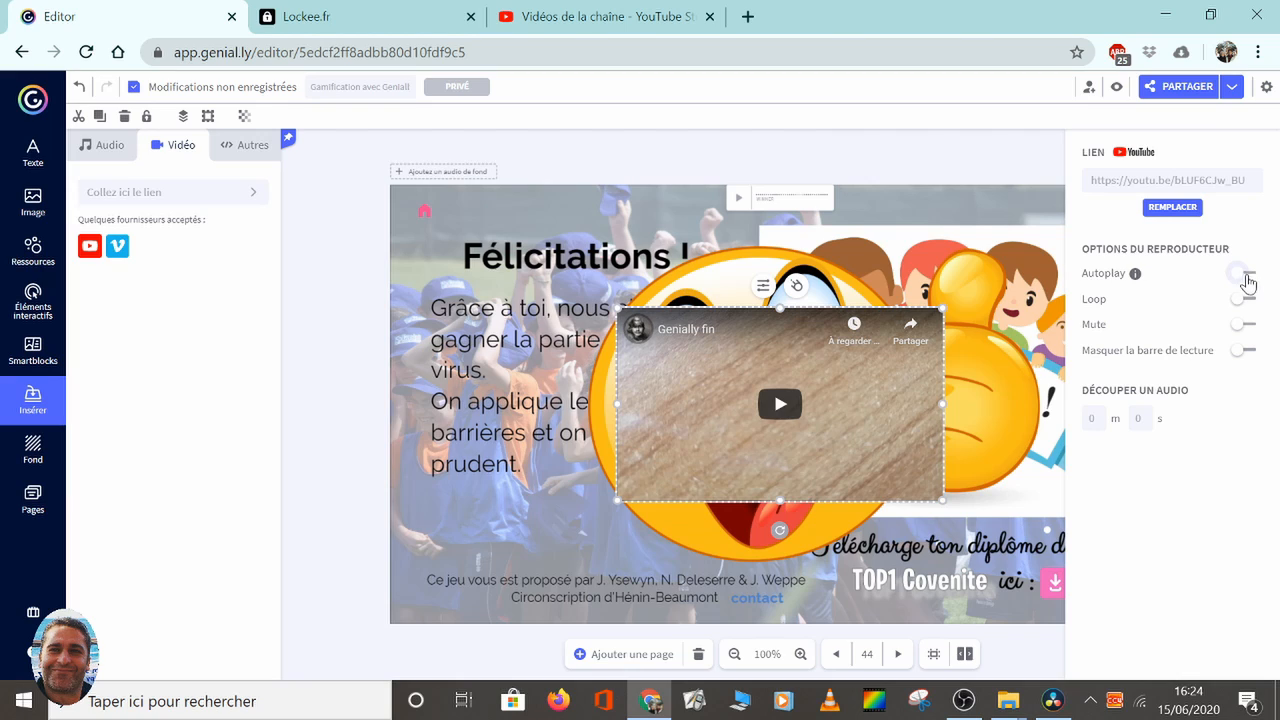
Step: Enable Autoplay for the "Genially fin" video and set its opacity to 0
click(1244, 273)
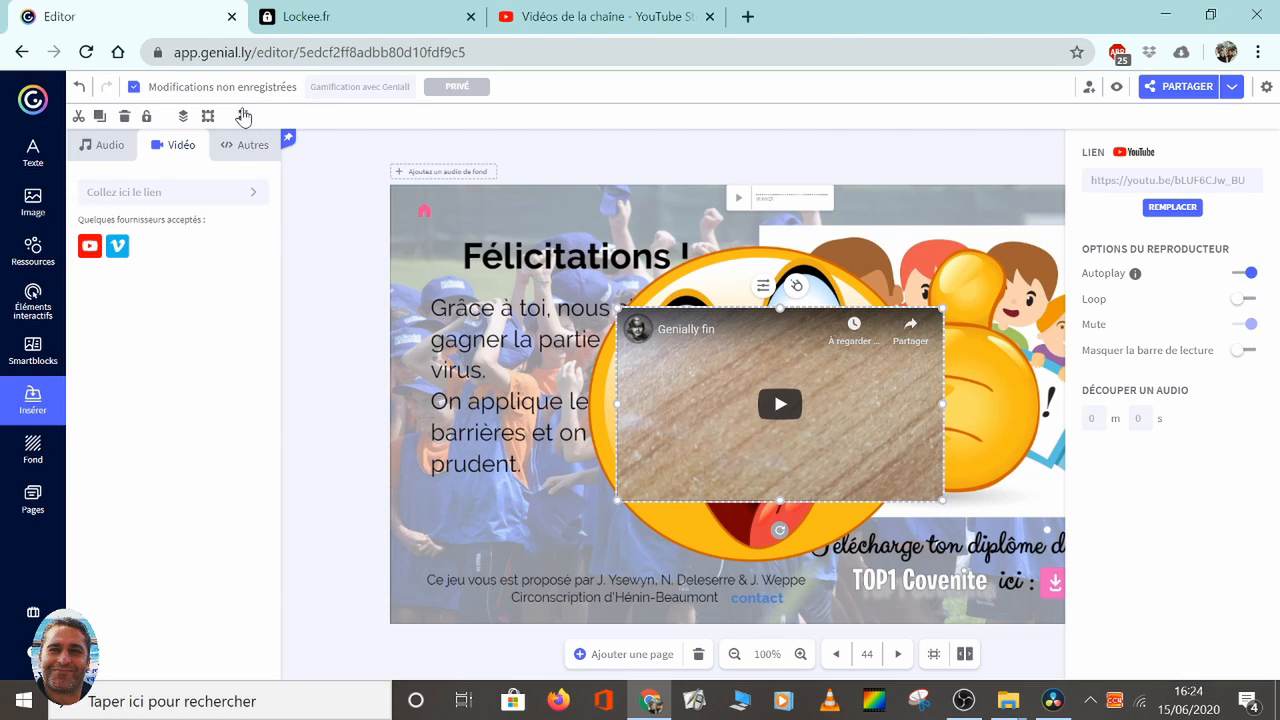
click(244, 116)
drag(306, 152, 232, 152)
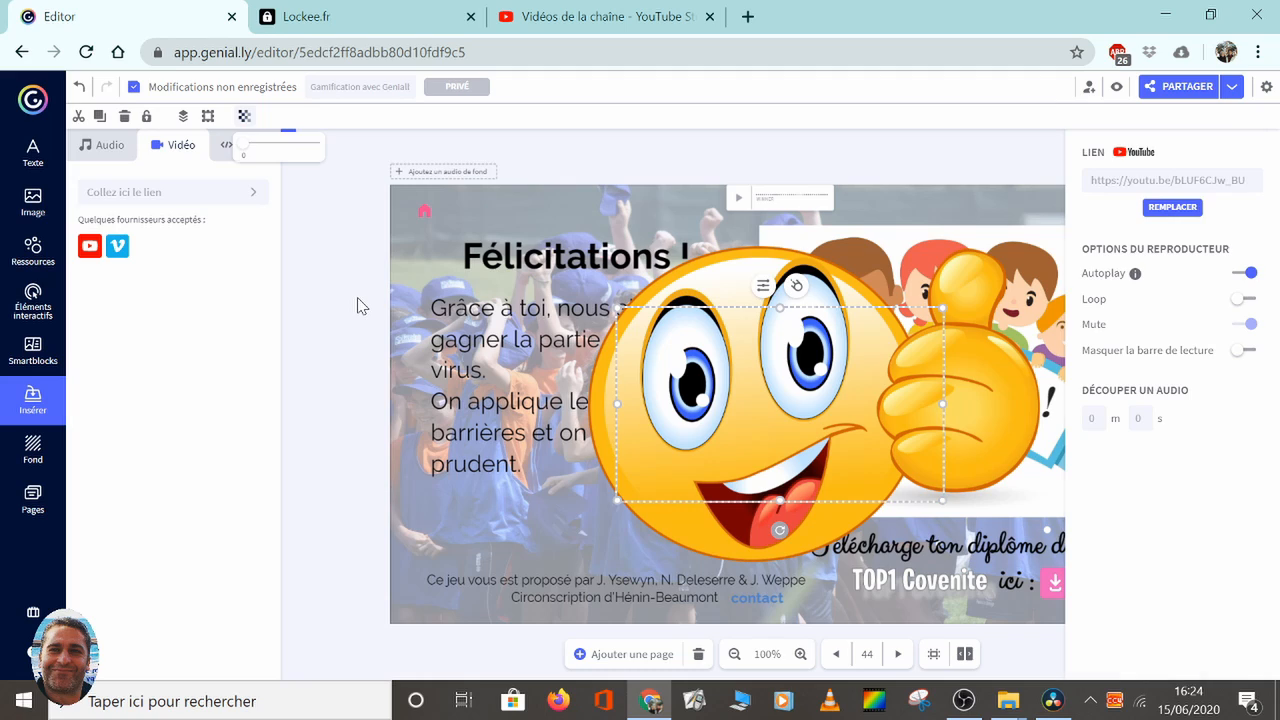
click(362, 307)
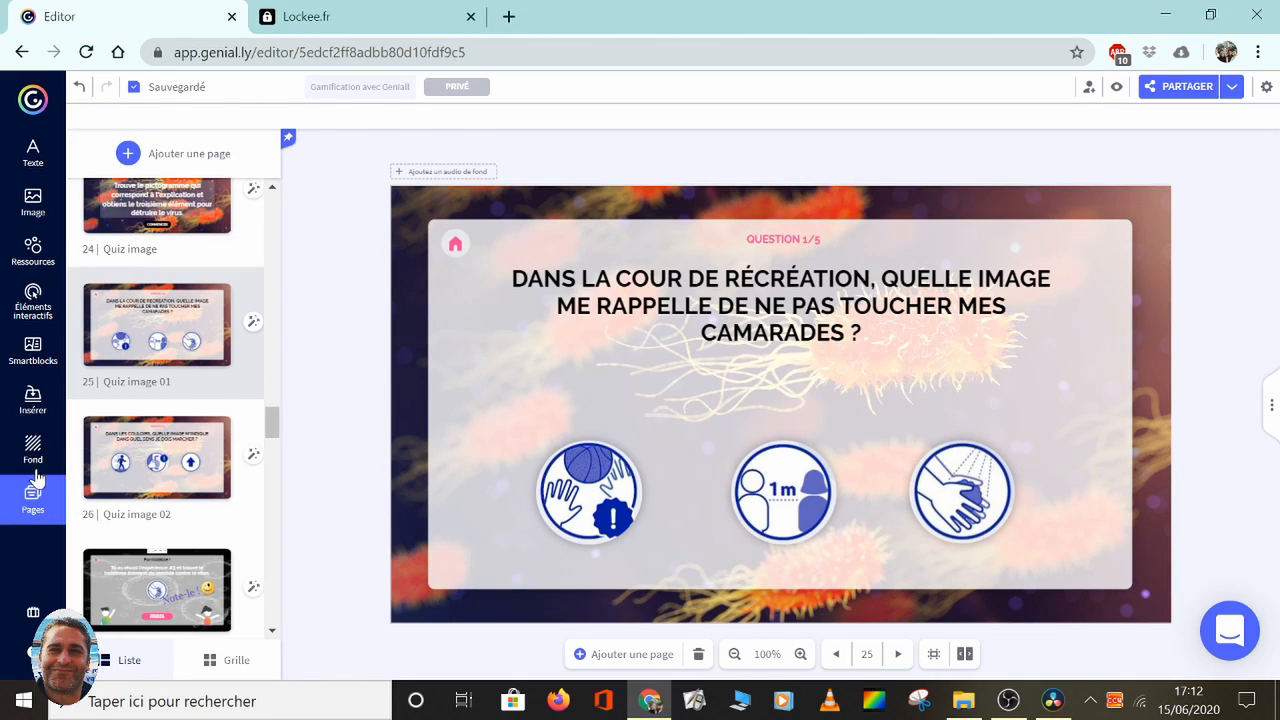
Step: Record an audio clip for page 25, "Quiz image 01", and trim its start to 00:03
click(34, 412)
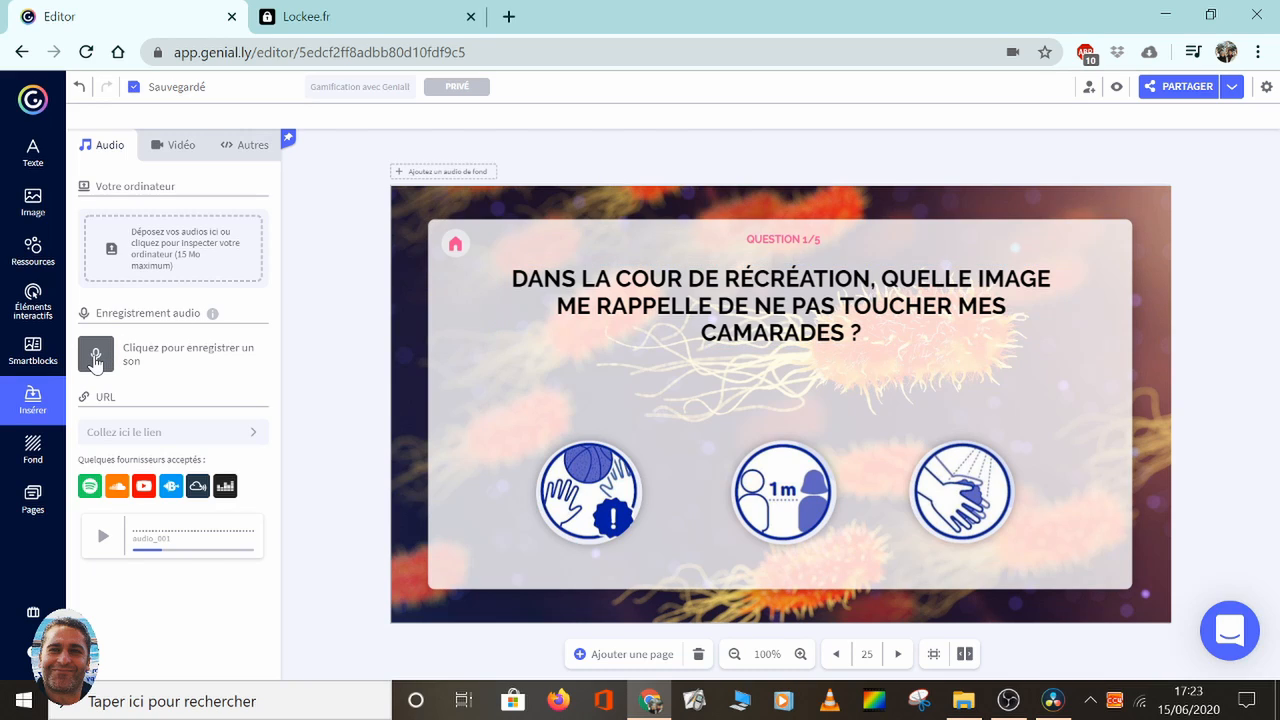
click(96, 358)
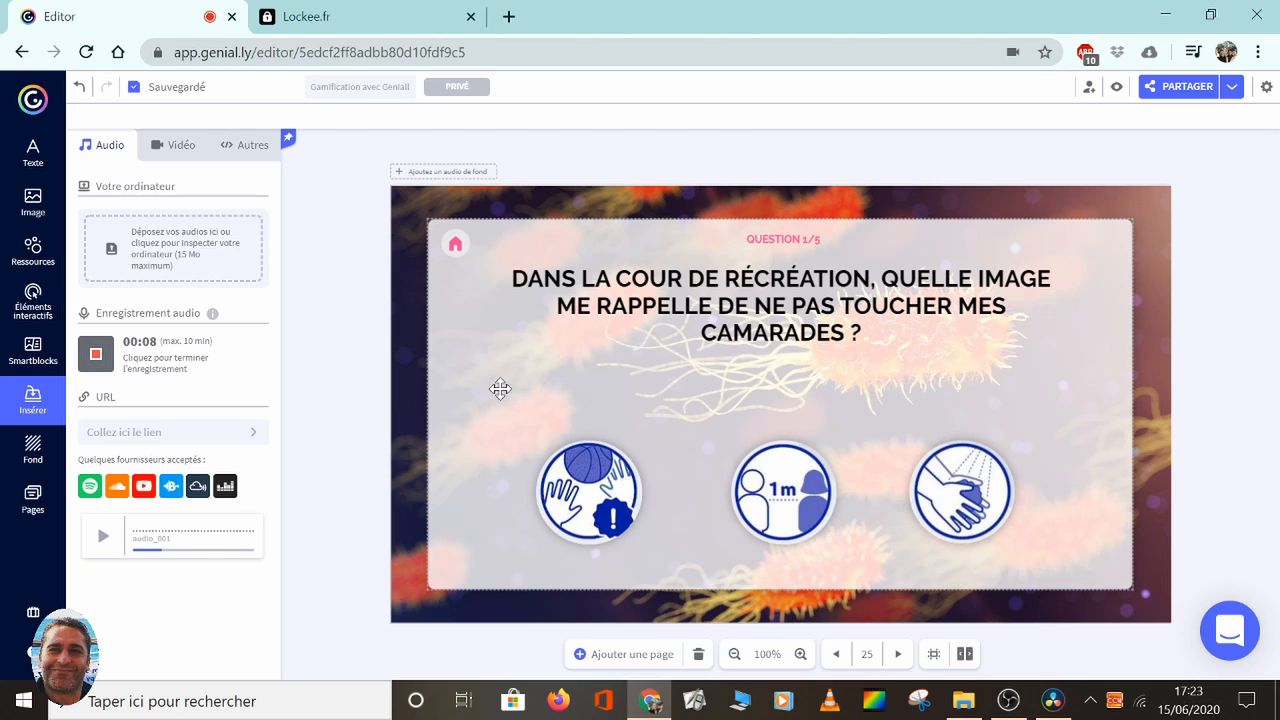
click(95, 356)
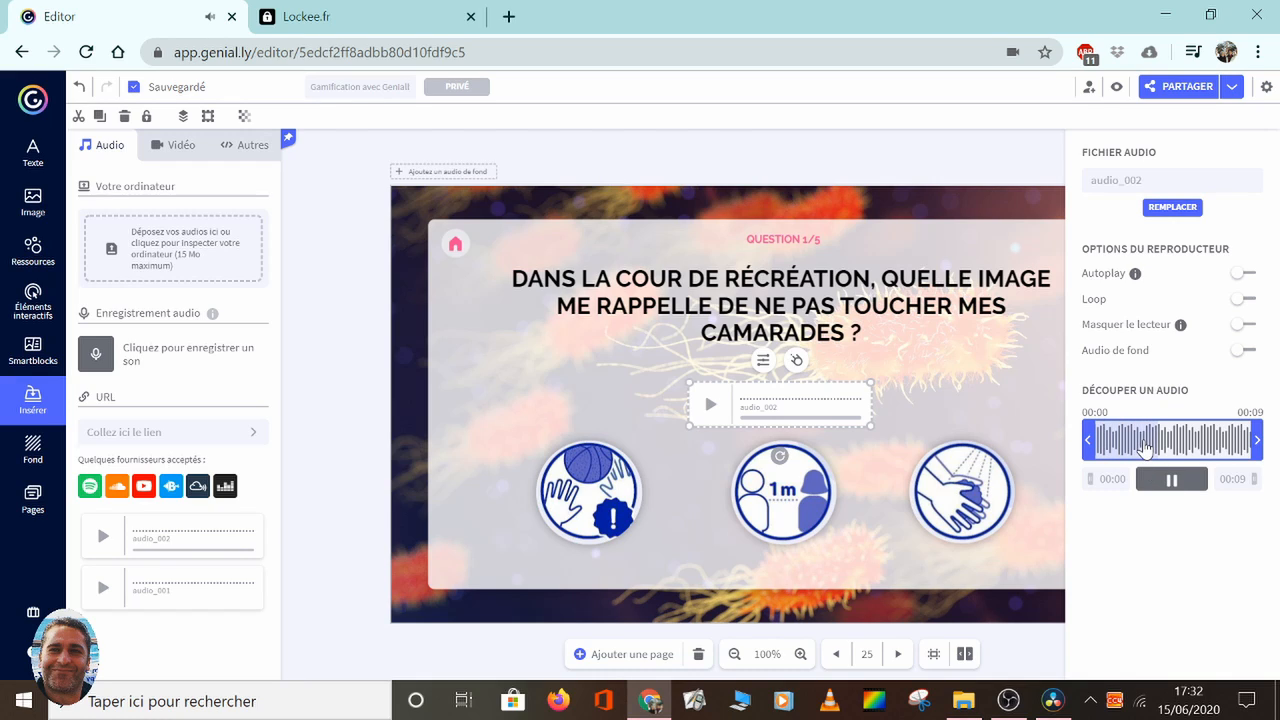
drag(1088, 440, 1140, 441)
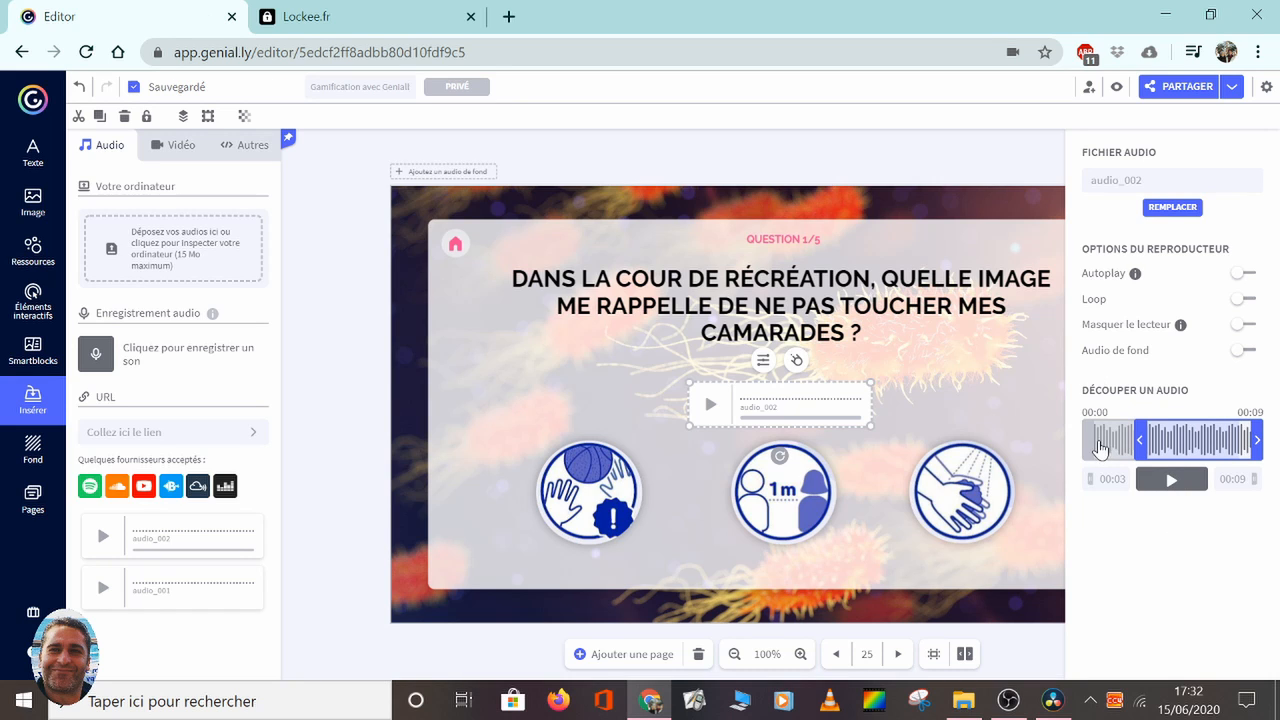
Step: Preview the quiz page, play and pause the recorded audio, and return to editing
click(1116, 86)
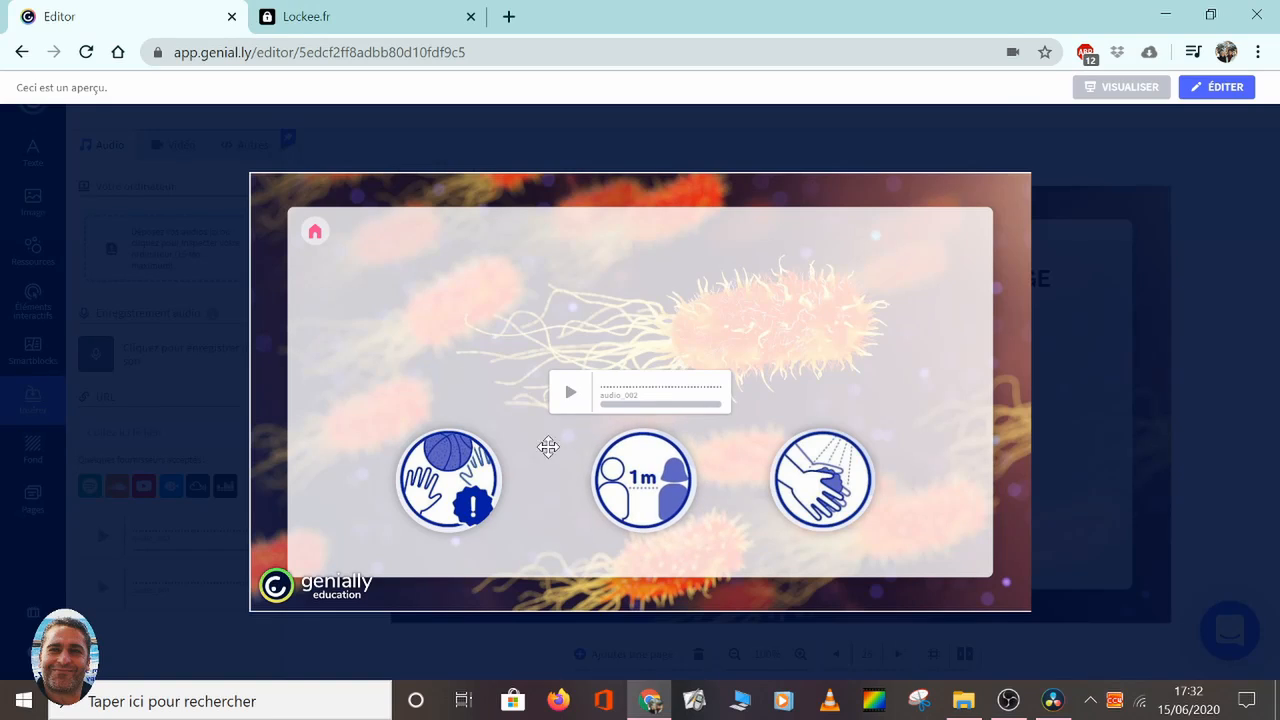
click(570, 397)
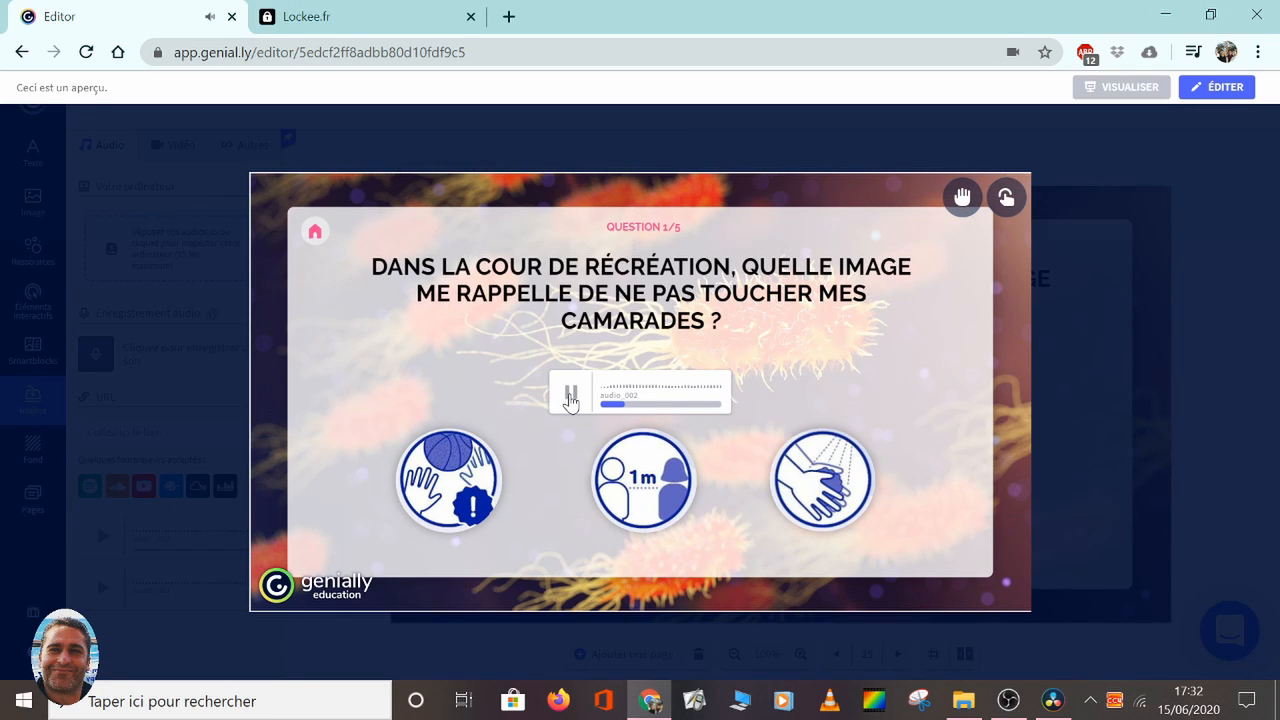
click(570, 397)
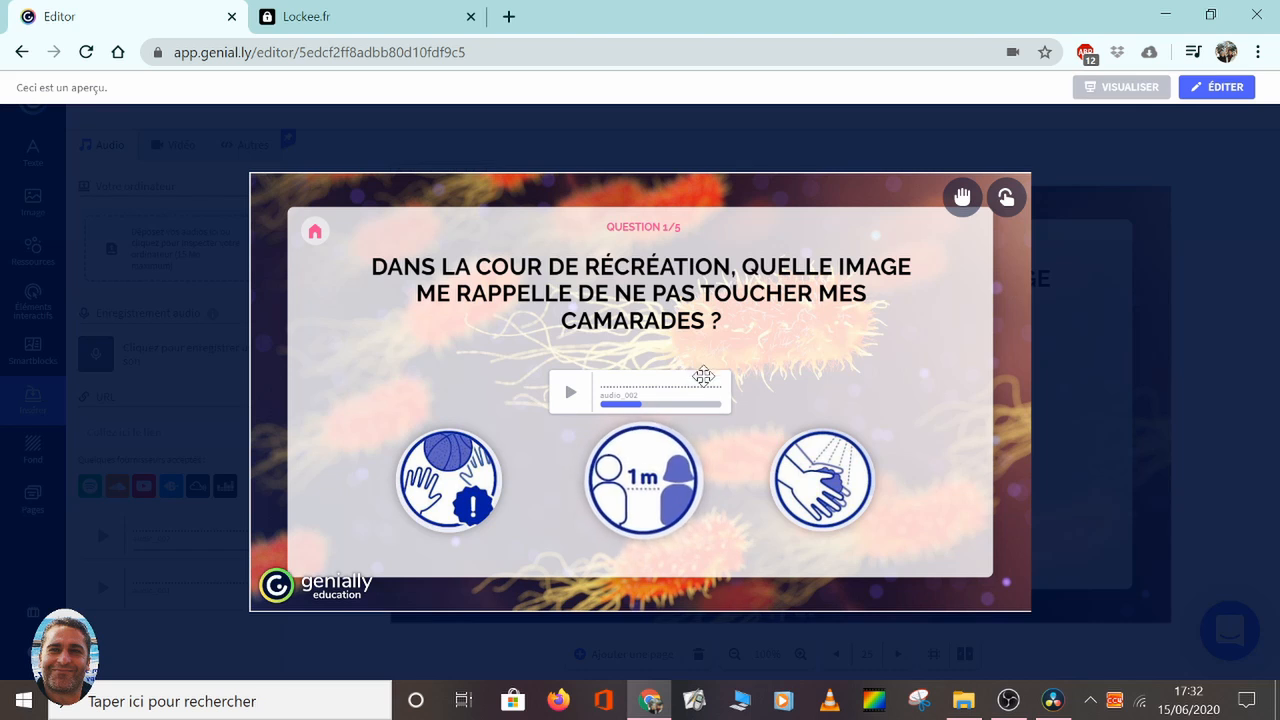
click(1205, 88)
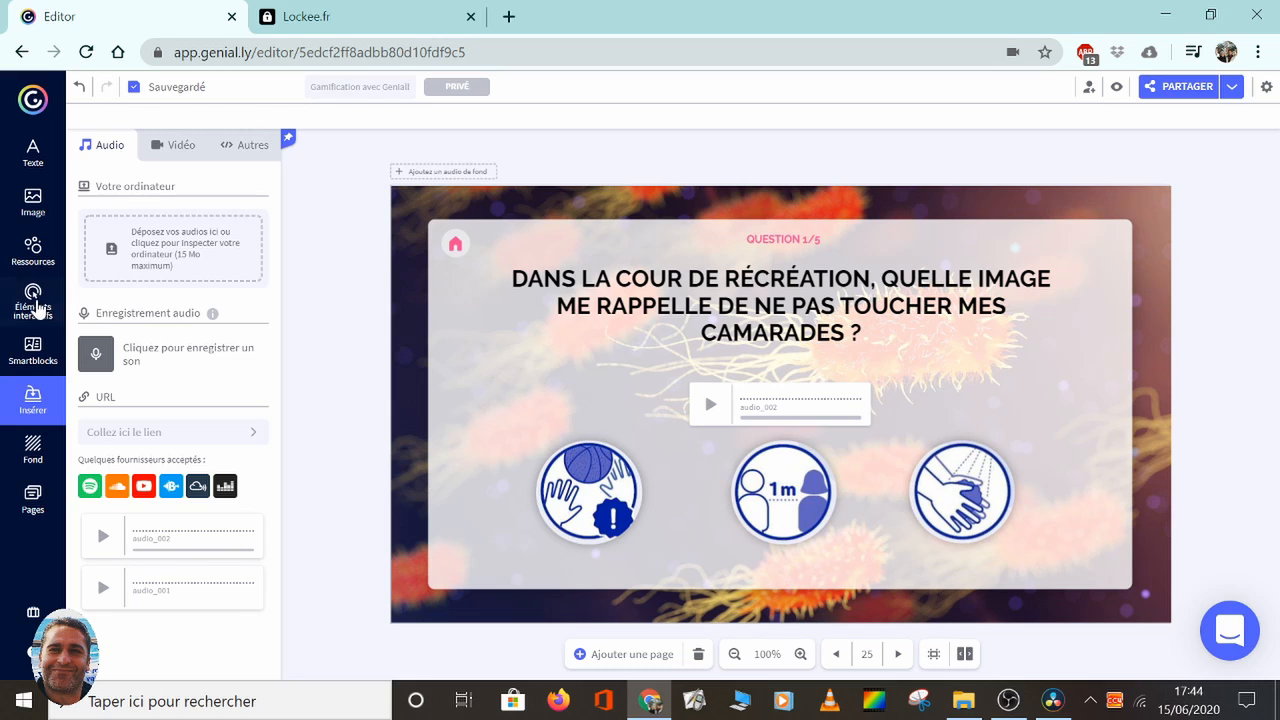
Step: Add a blue round play button from the interactive elements, enlarged and placed over the audio player's play control
click(33, 300)
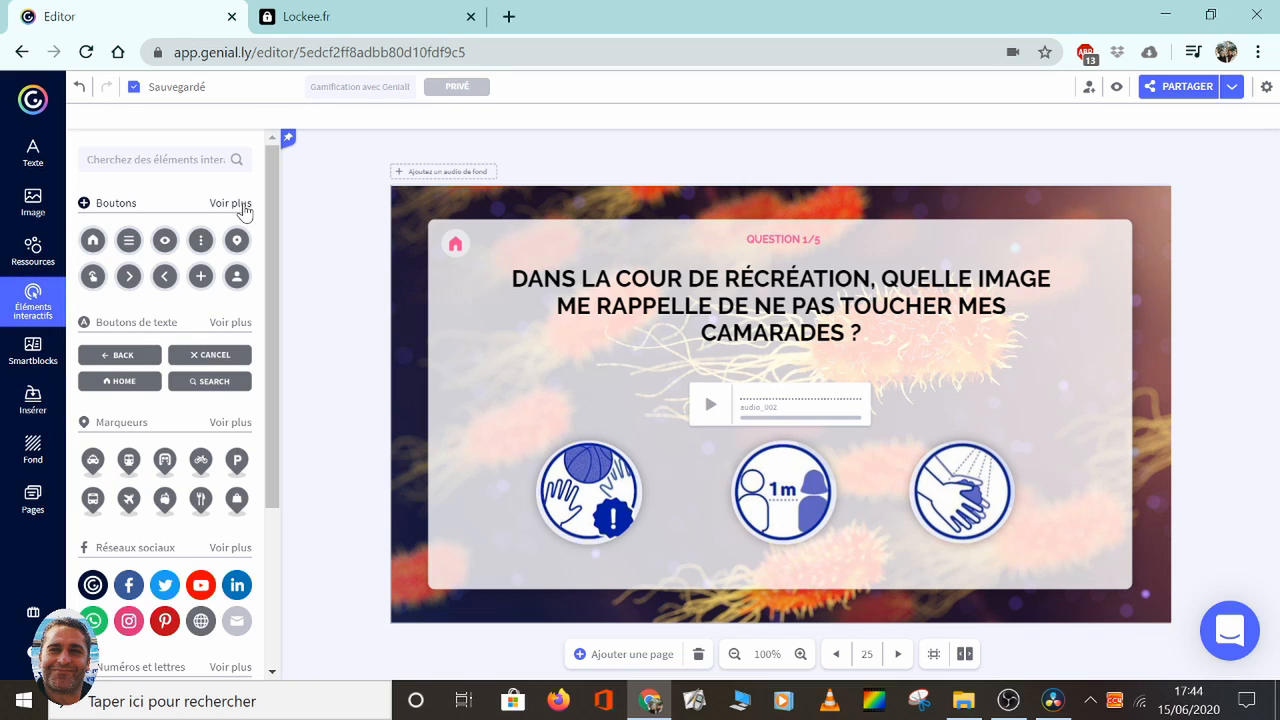
click(231, 203)
scroll(190, 480, down, 3)
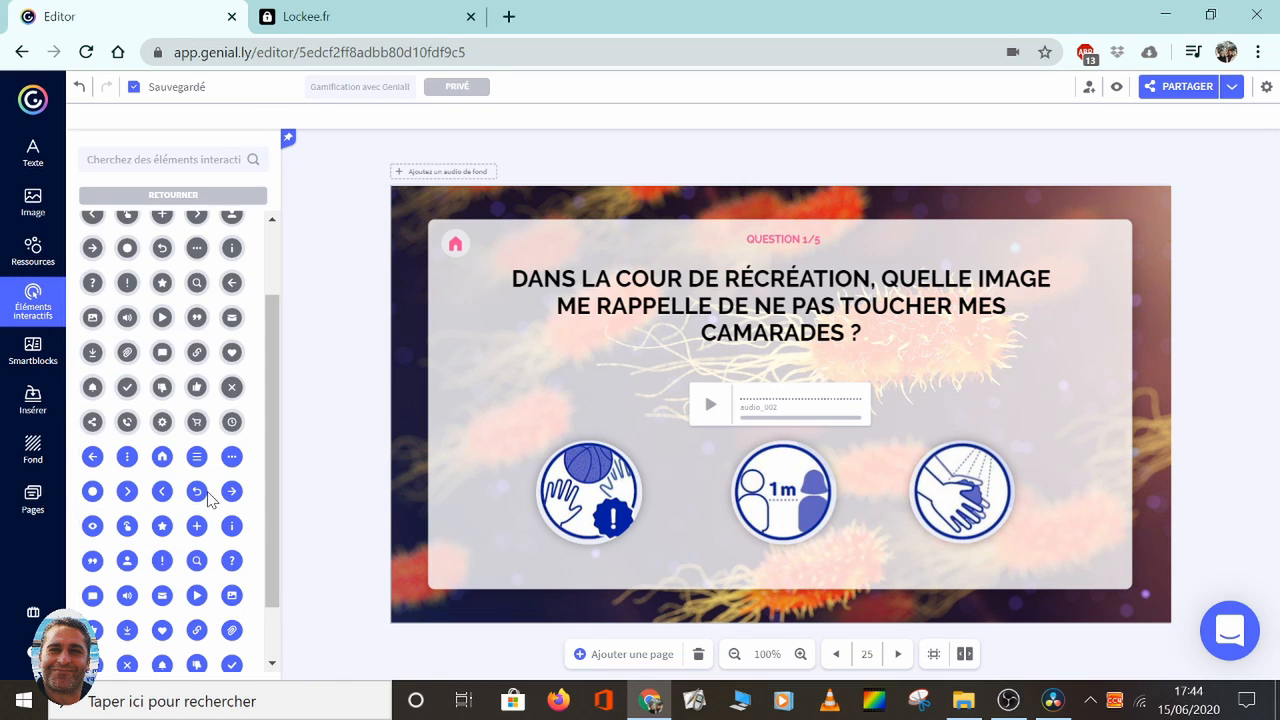
click(197, 595)
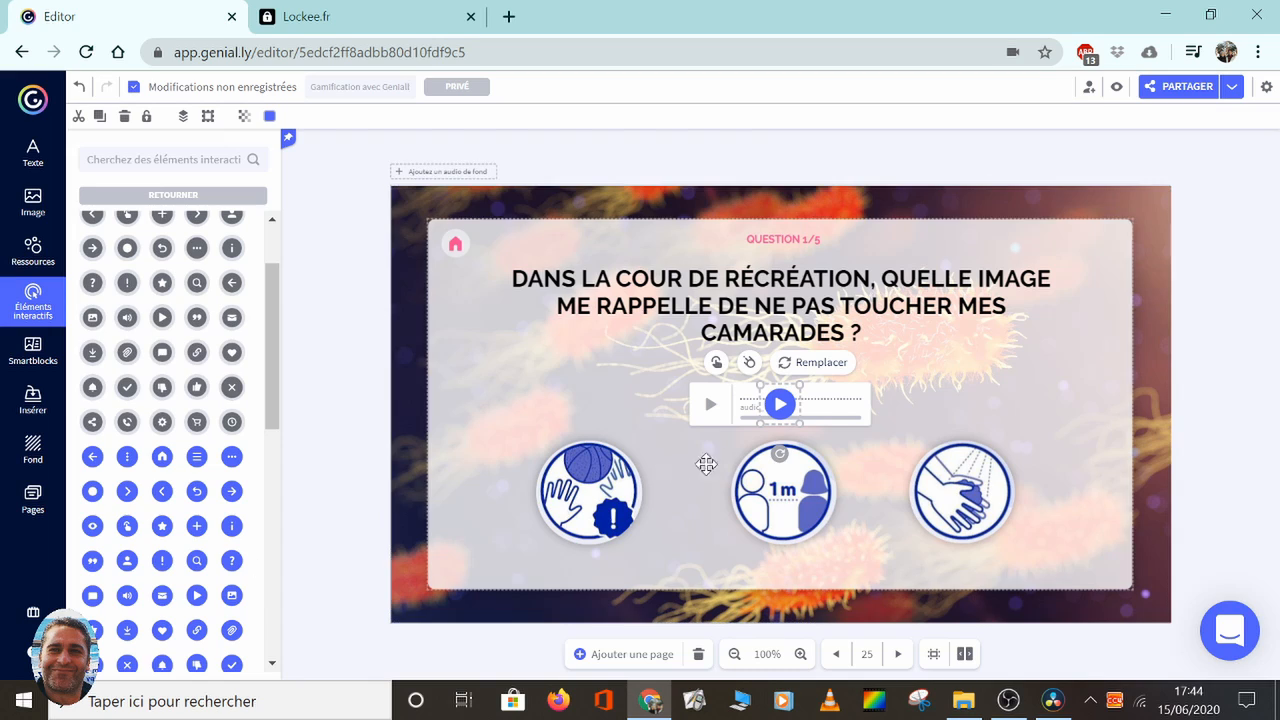
drag(800, 424, 721, 413)
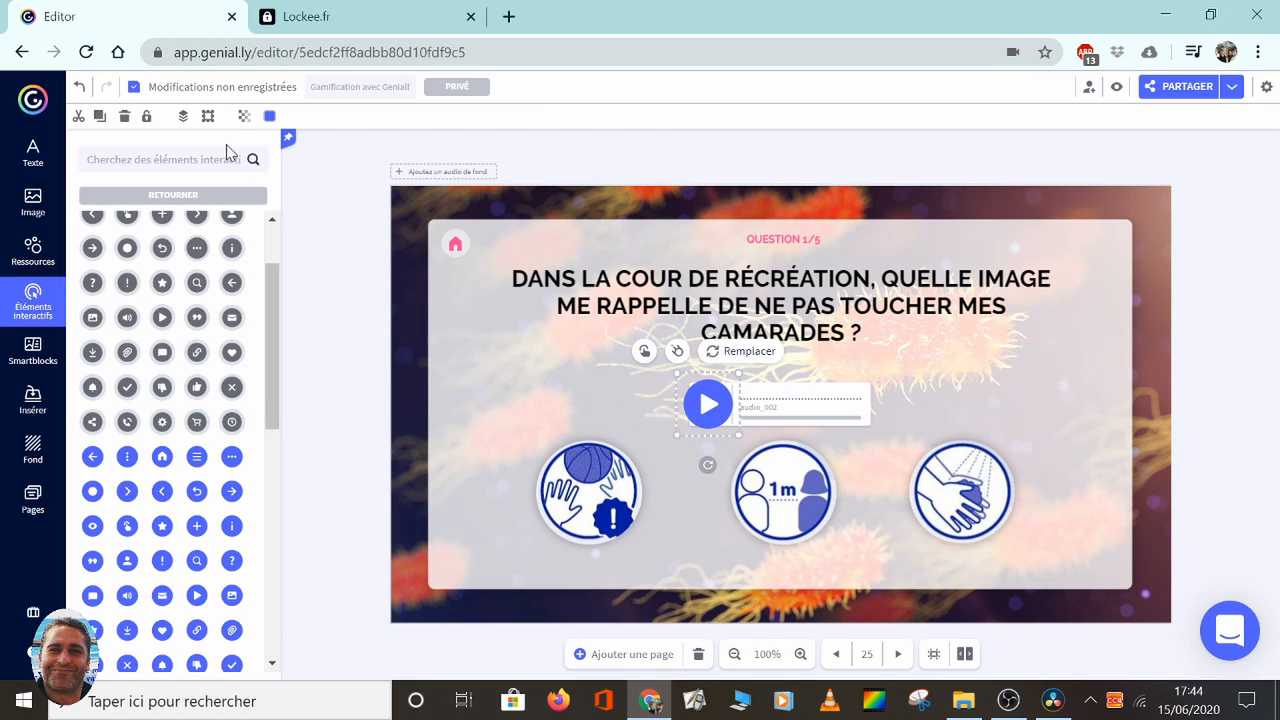
Step: Send the blue play button one layer behind the audio player and set the player's opacity to 0
click(183, 118)
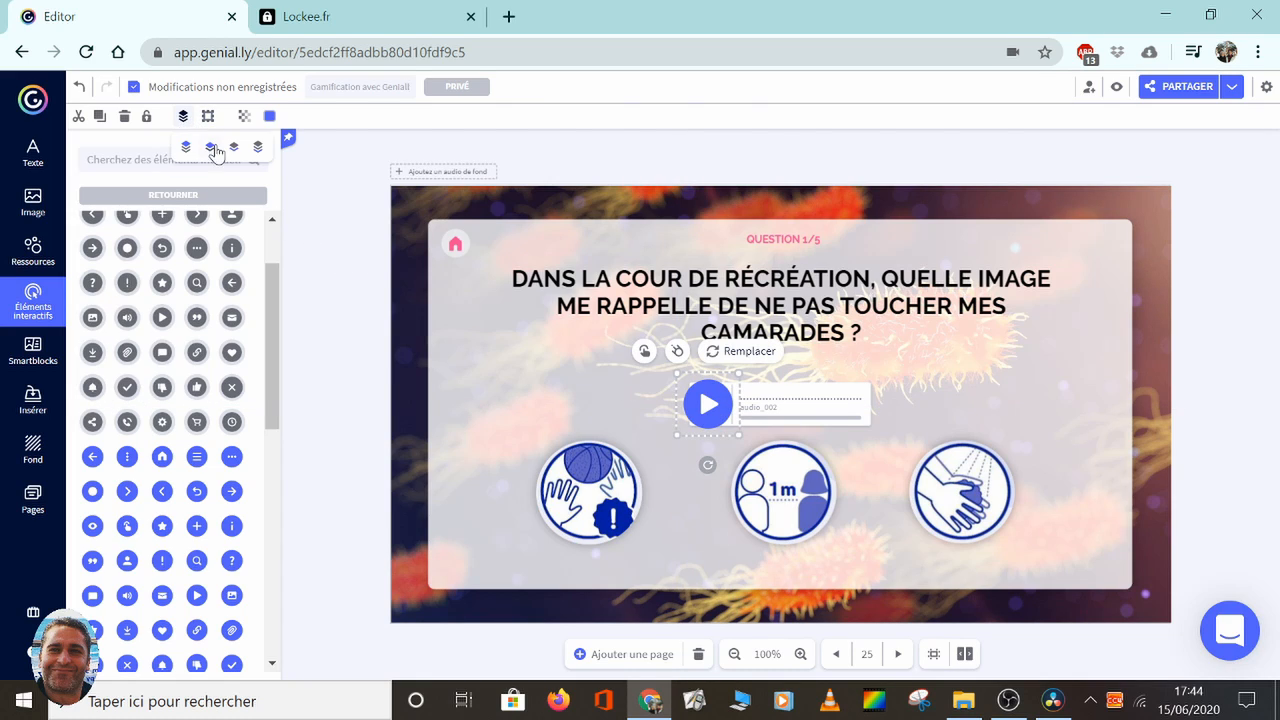
click(234, 150)
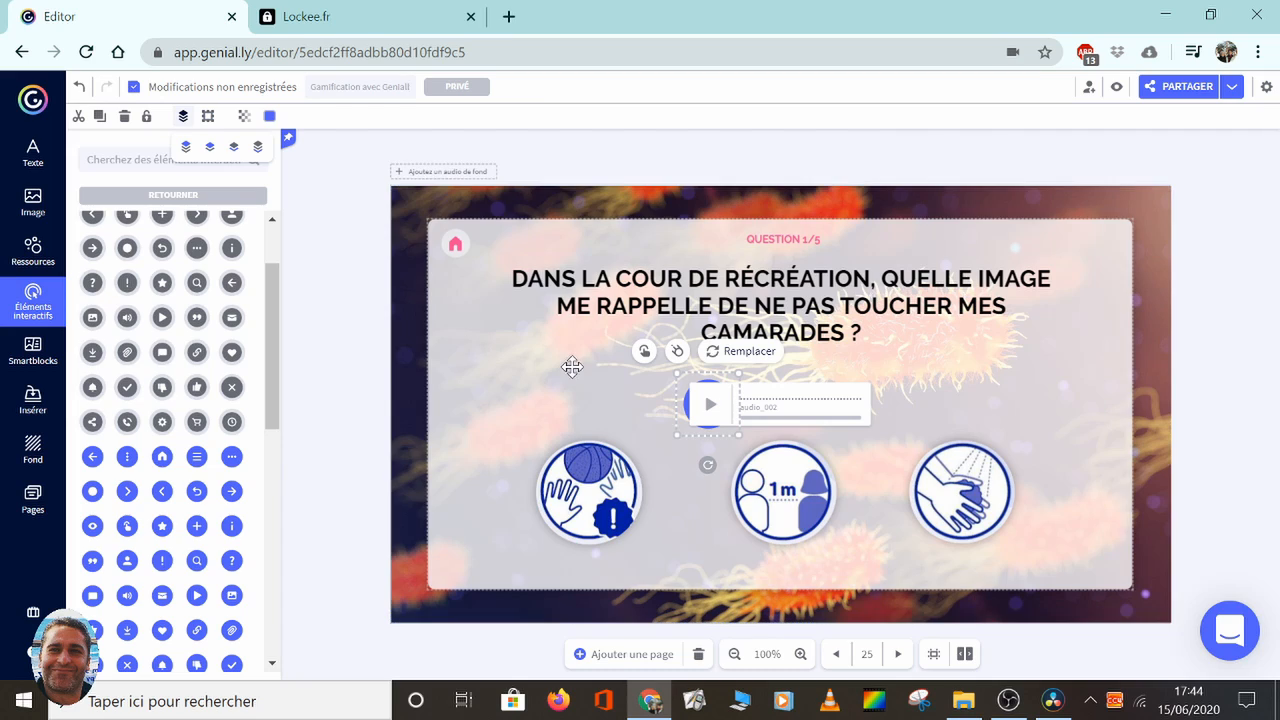
click(835, 411)
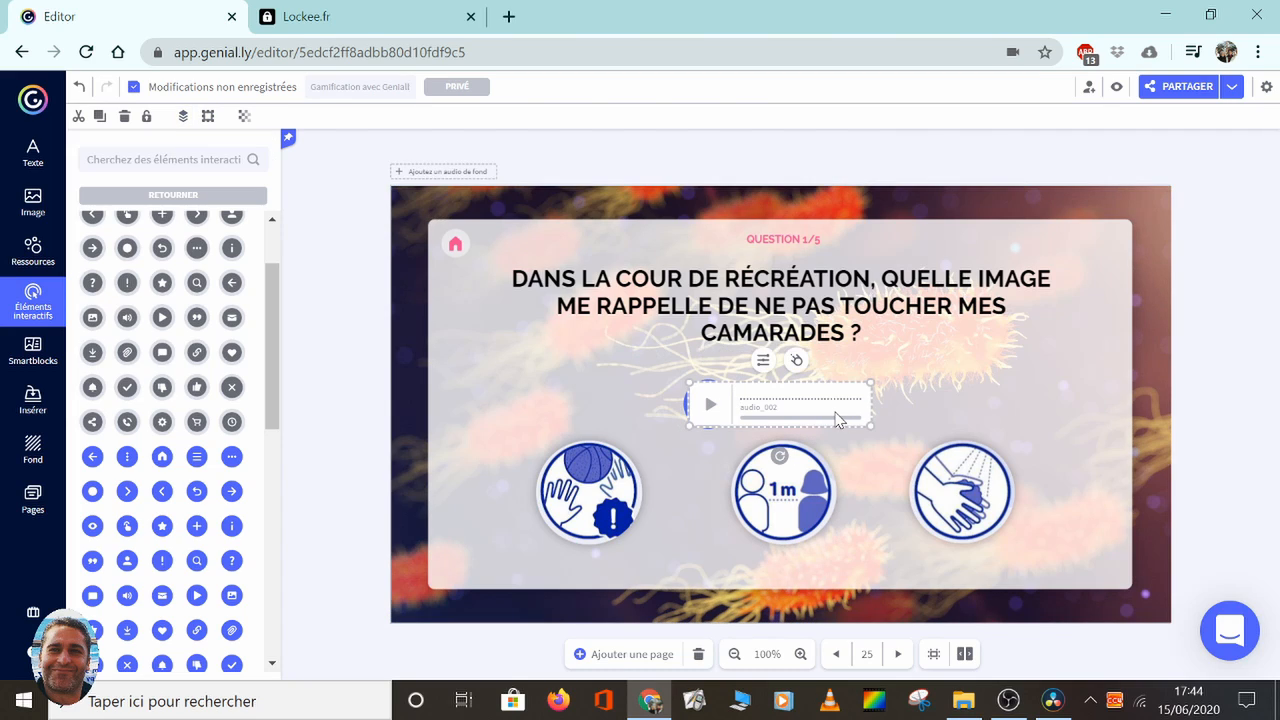
click(243, 118)
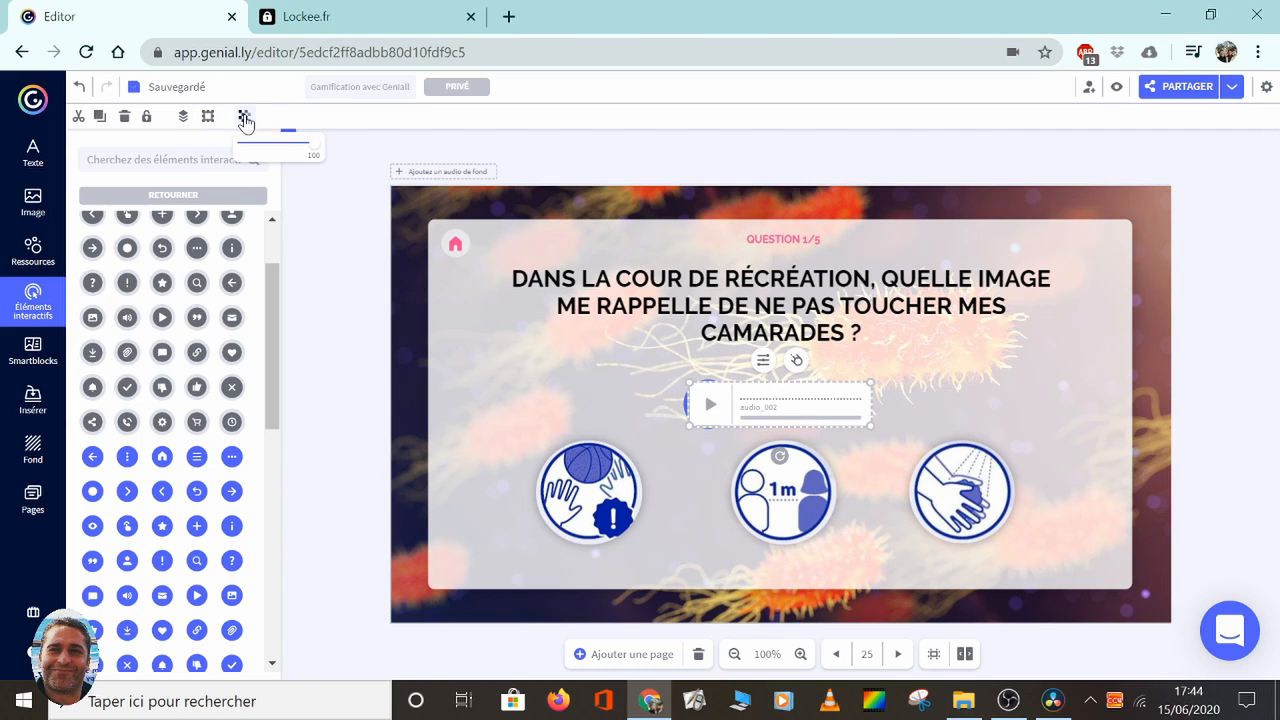
click(241, 146)
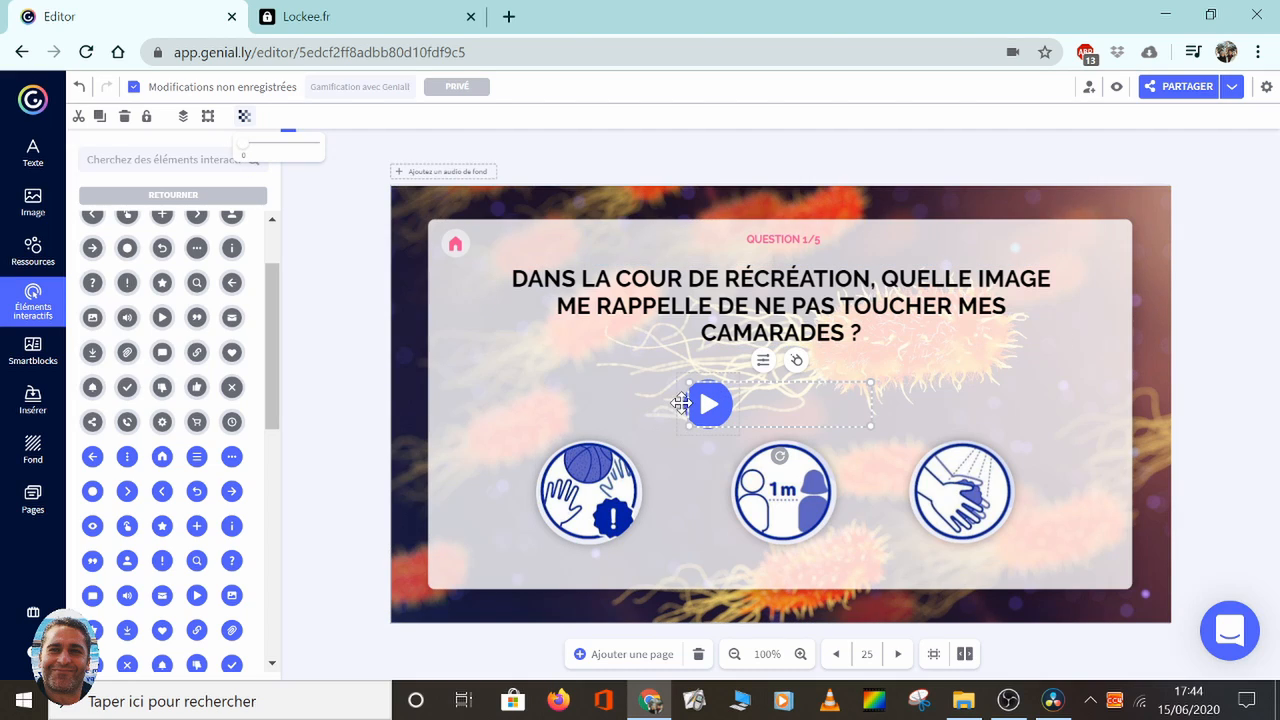
Step: Group the blue play button with the invisible audio player and preview the page
click(688, 405)
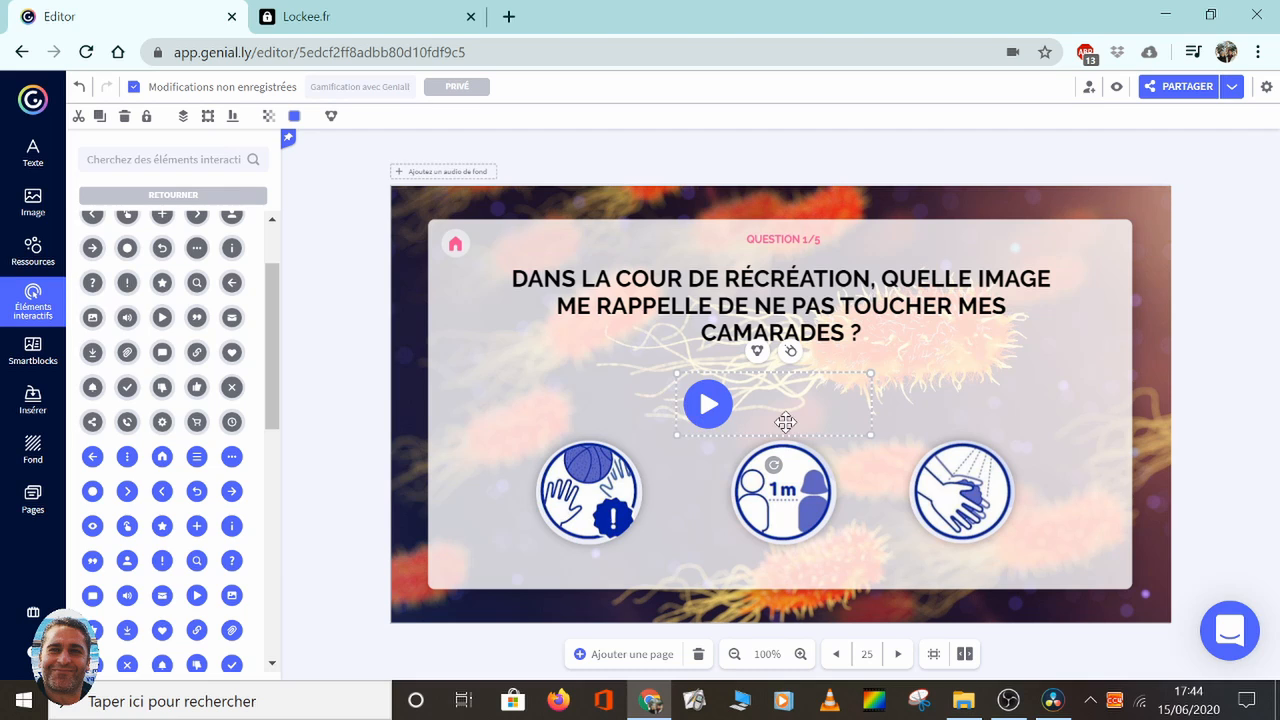
click(758, 352)
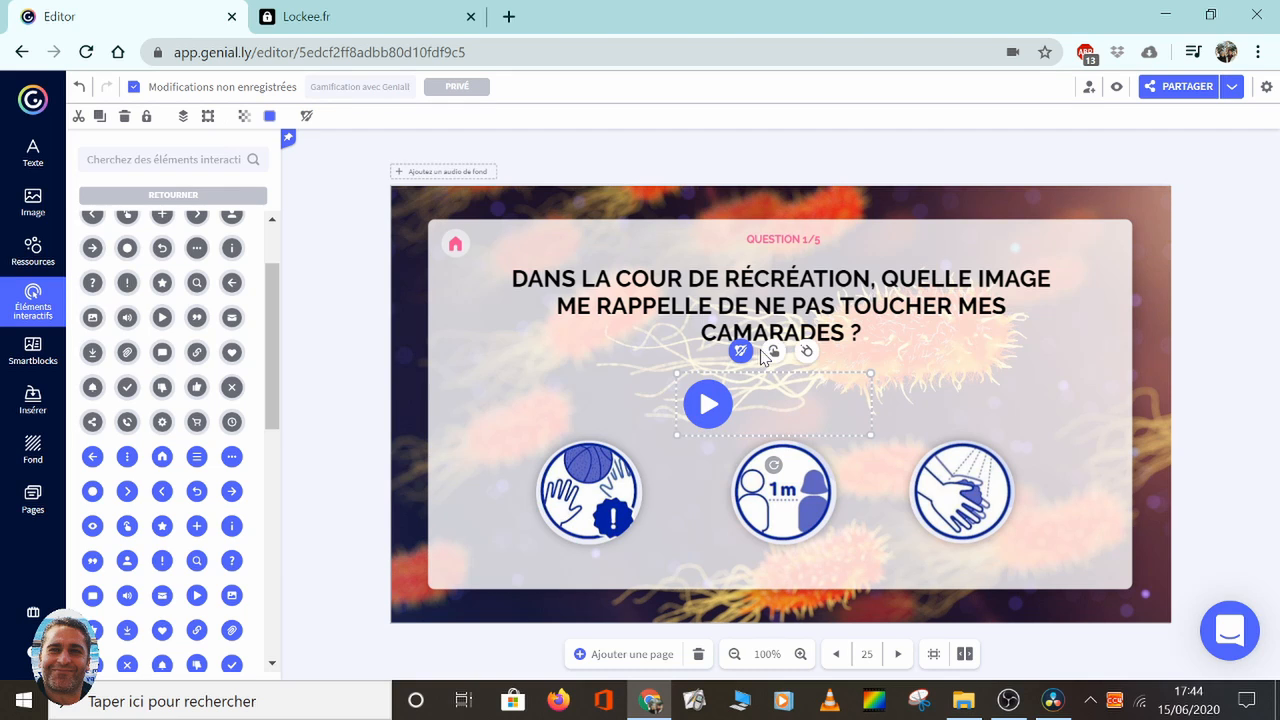
click(1116, 88)
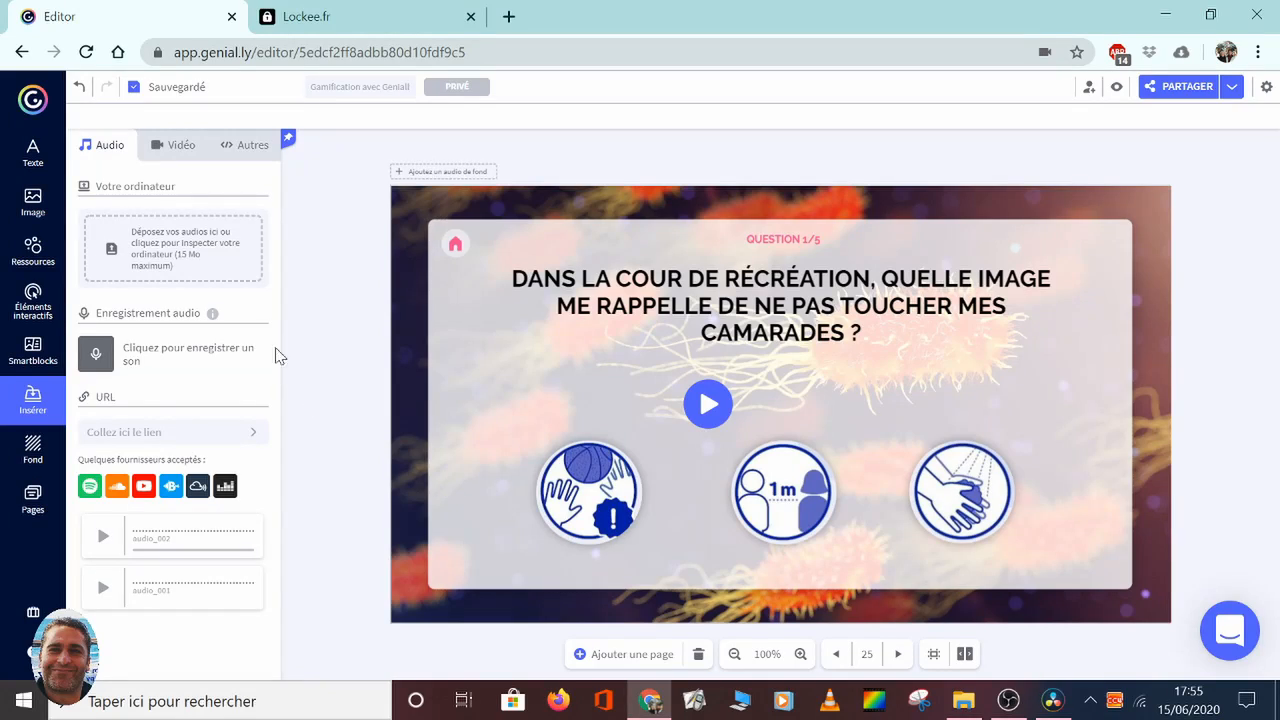
Step: Show the options for inserting external content, and switch to Lockee.fr to view the list of saved padlocks
click(247, 147)
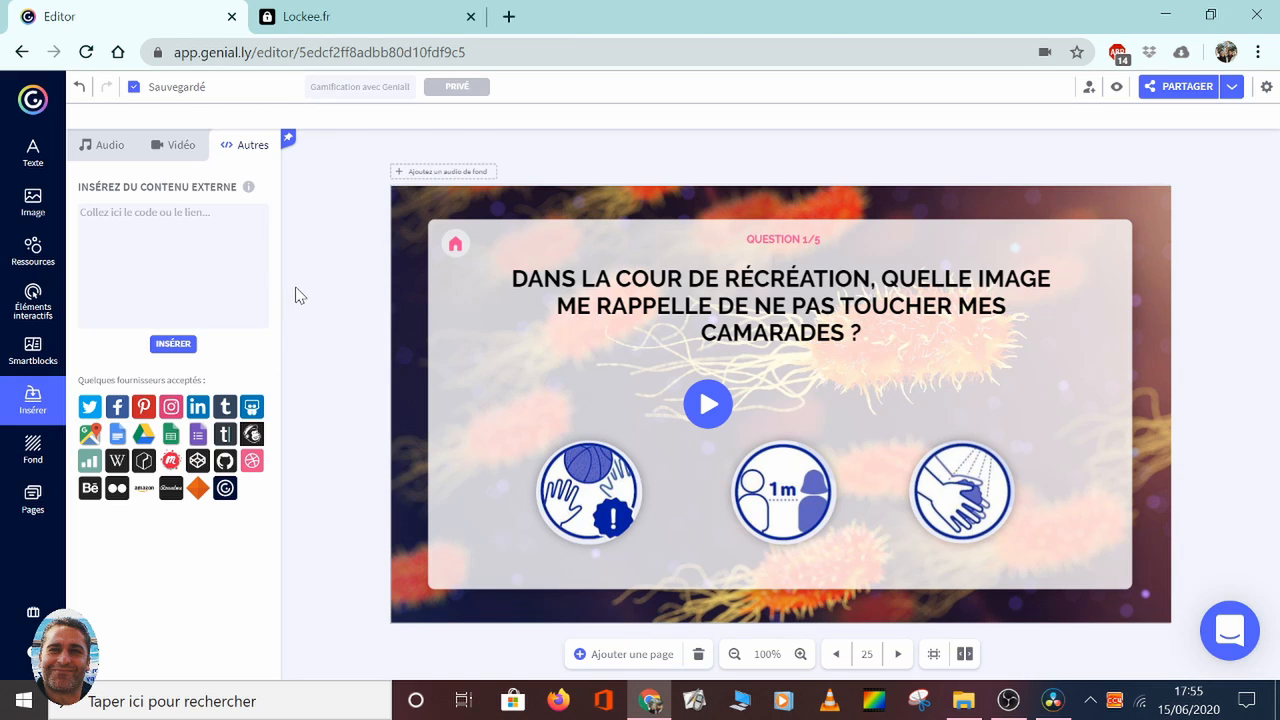
click(335, 22)
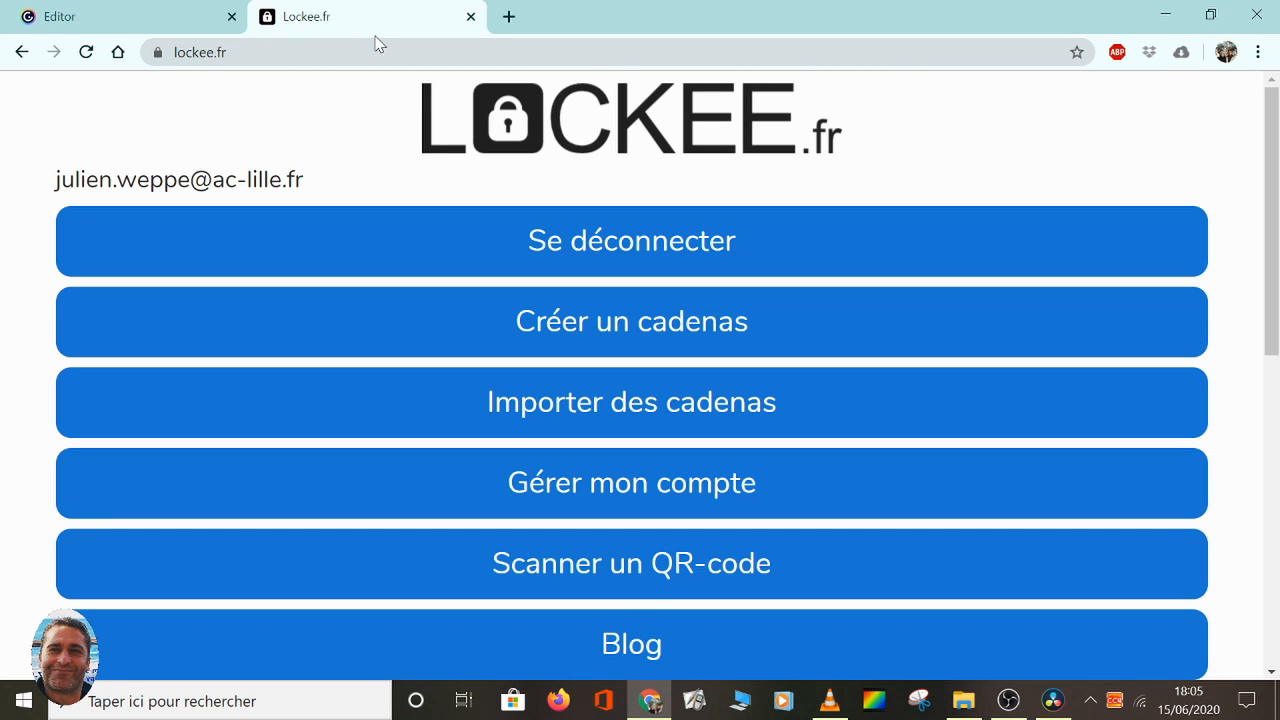
scroll(286, 247, down, 6)
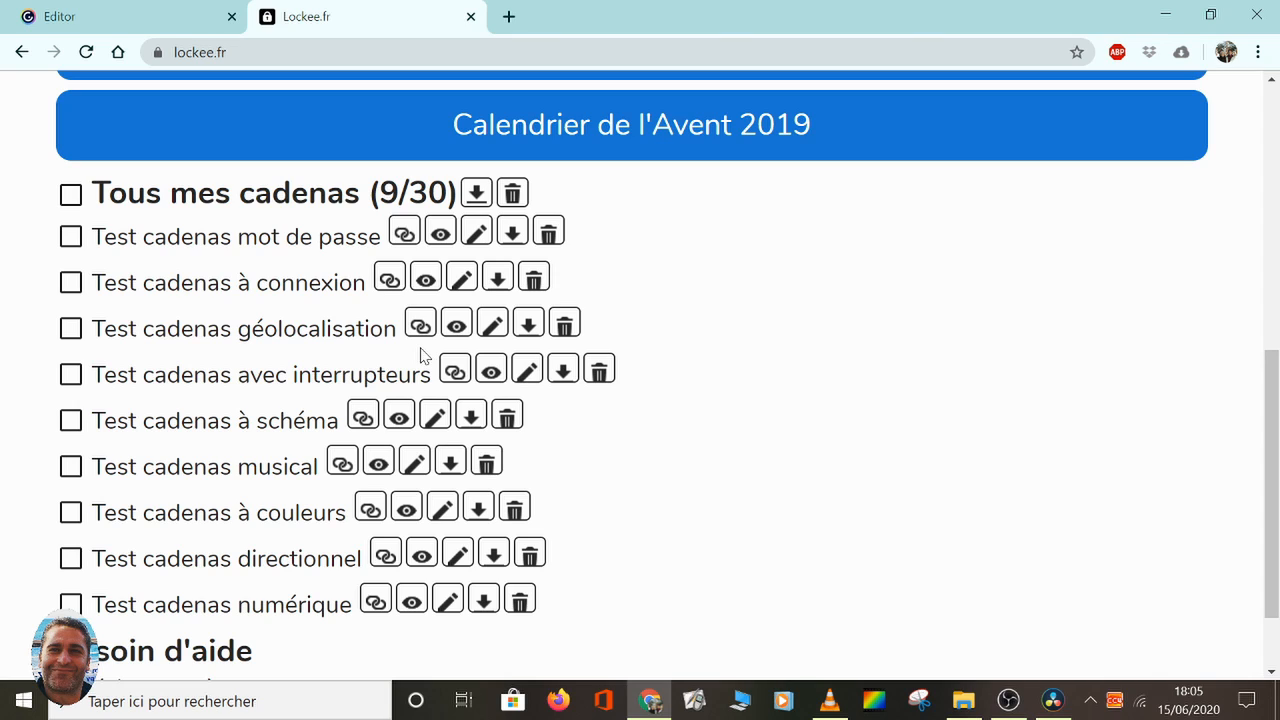
Step: Open the switch, colour and numeric test padlocks from the Lockee.fr list, trying some buttons of the colour lock
click(452, 373)
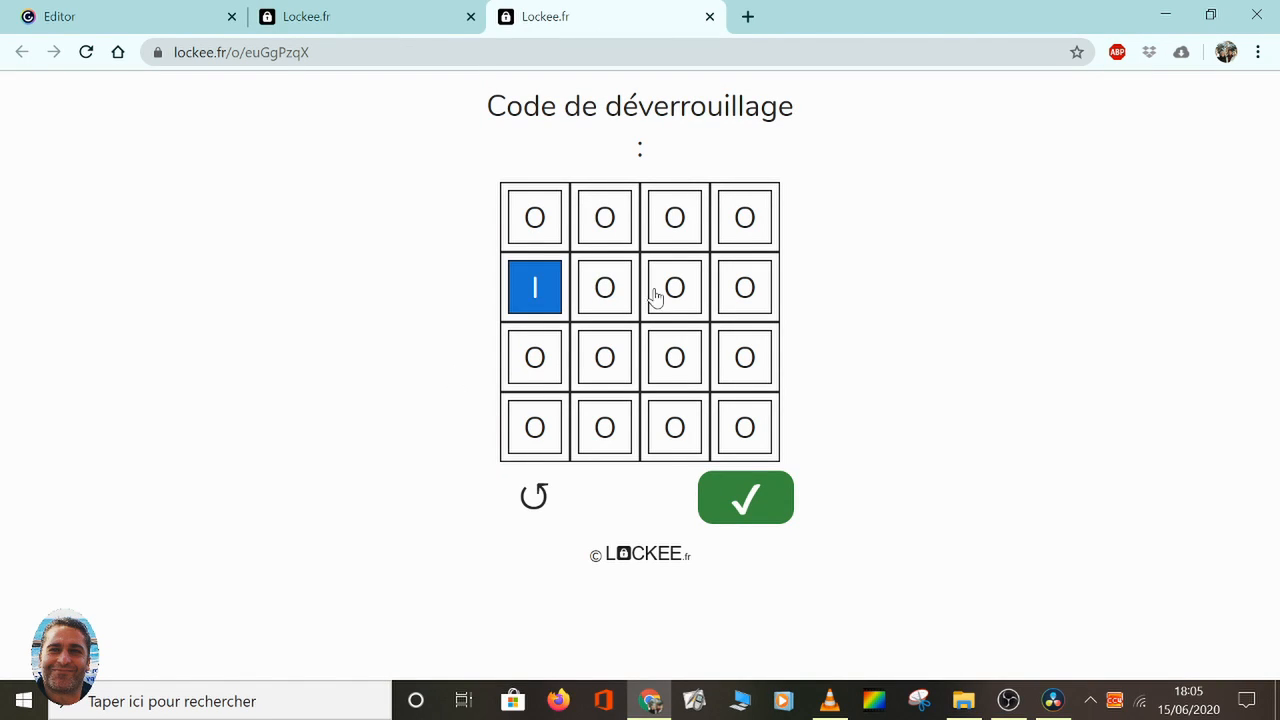
click(374, 22)
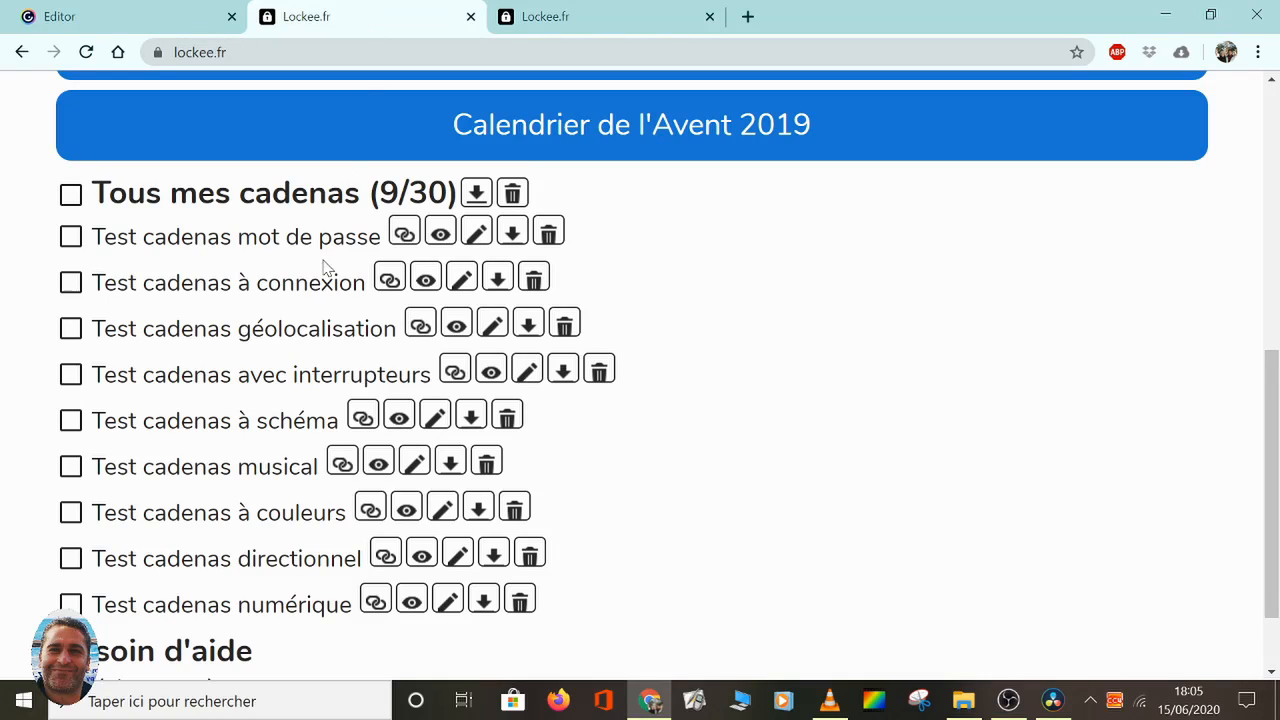
click(373, 509)
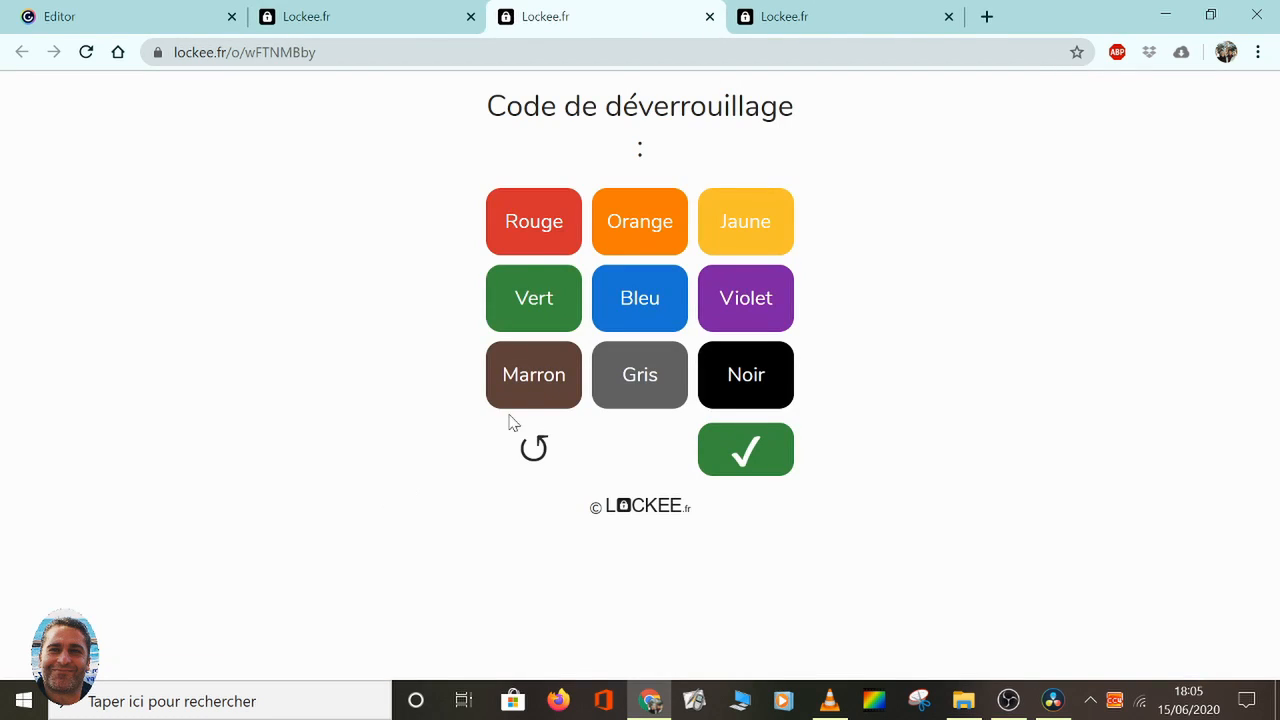
click(532, 314)
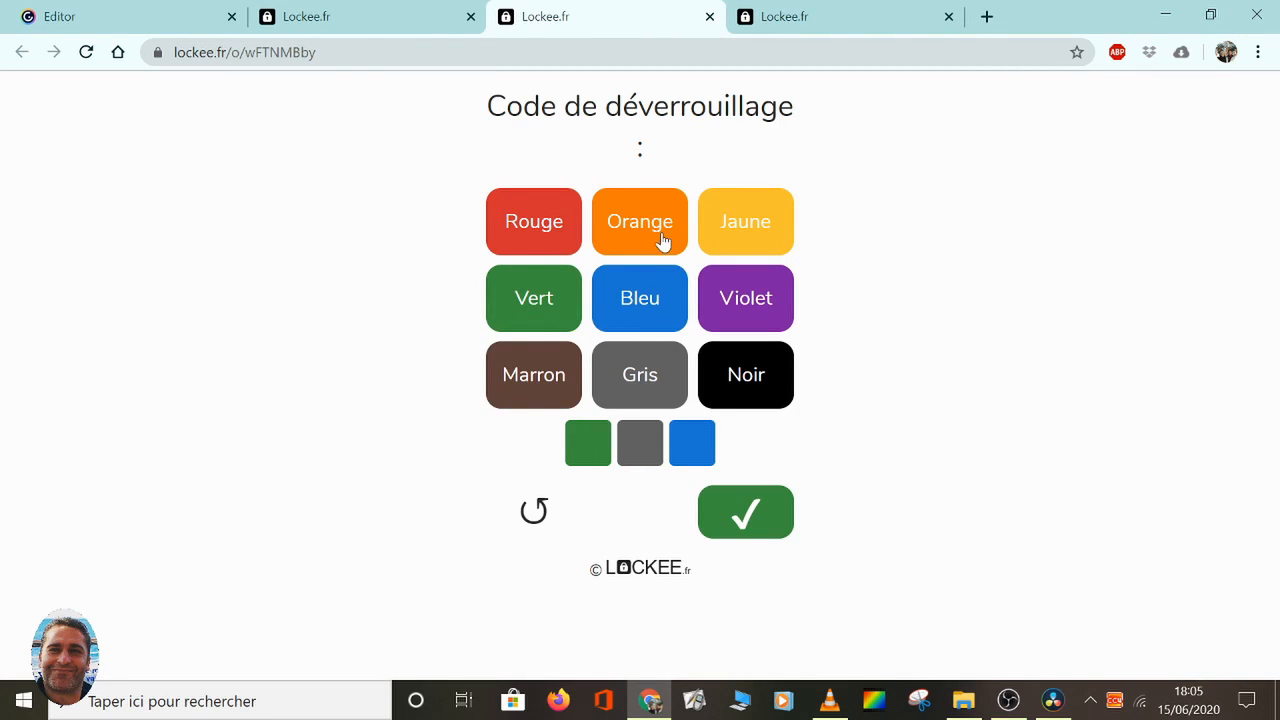
click(422, 17)
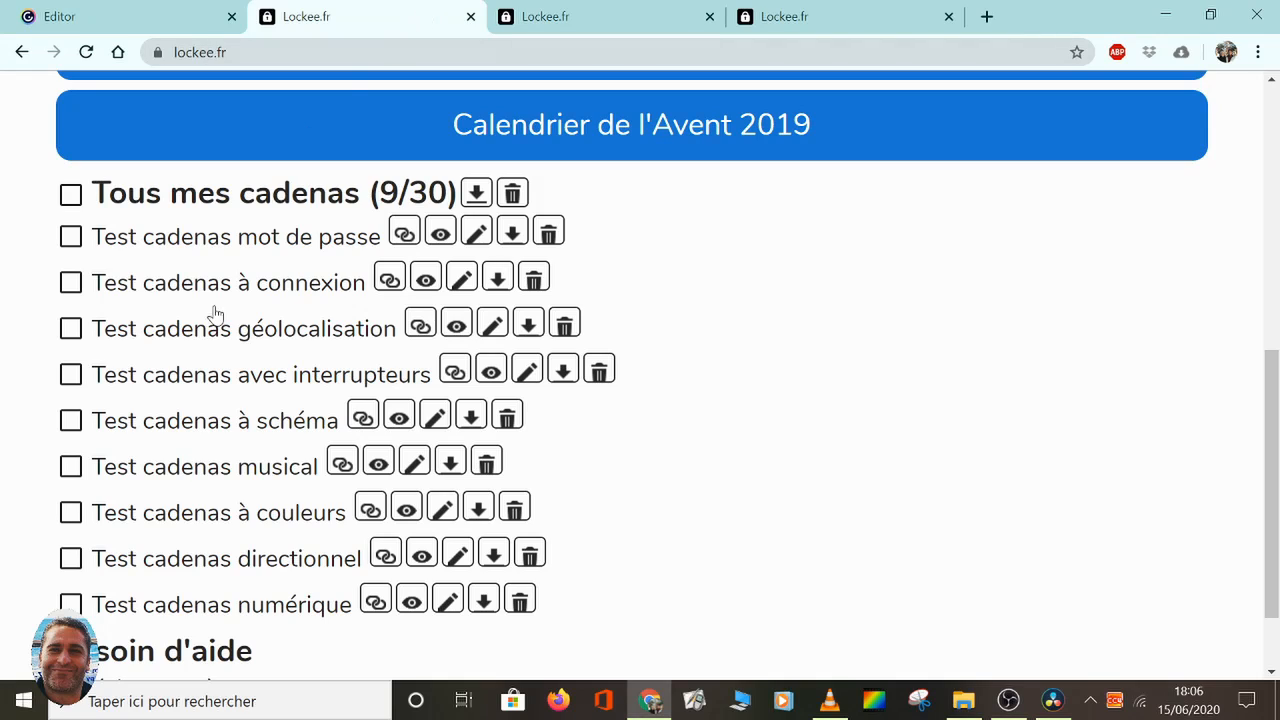
click(377, 601)
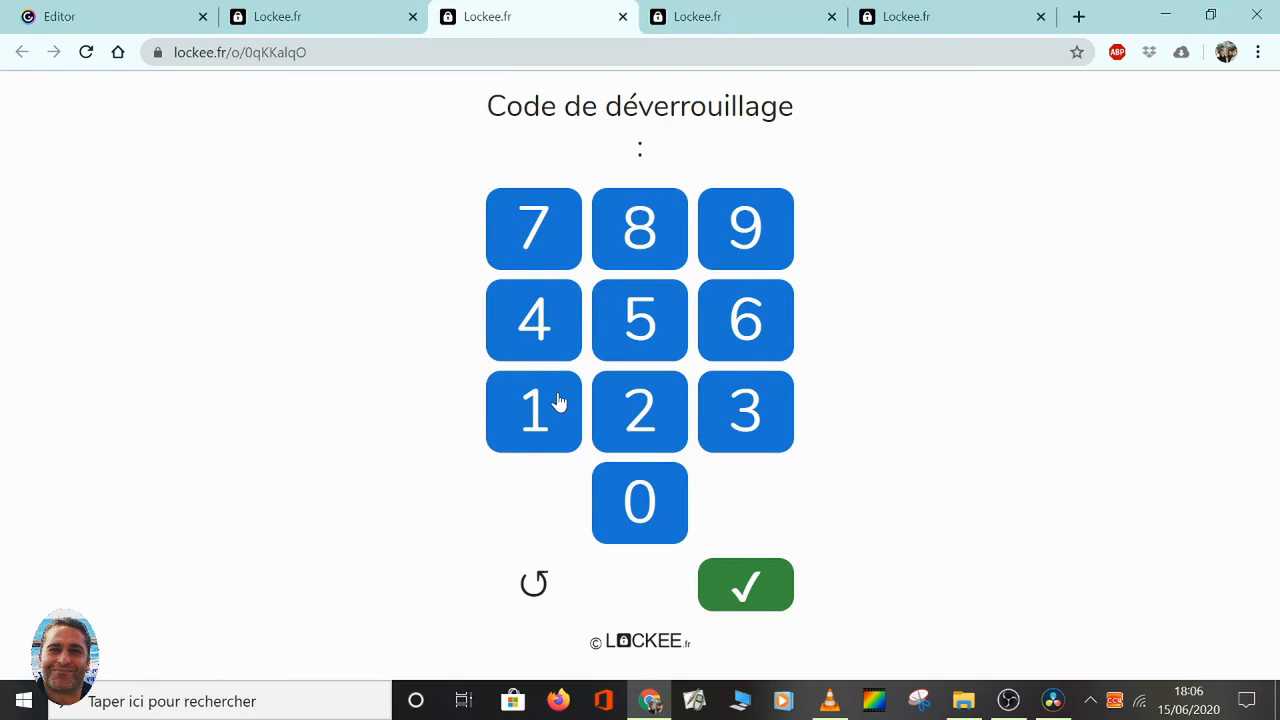
Step: Enter a trial unlock code on the numeric test padlock, and open the password test padlock from the Lockee.fr list
click(617, 412)
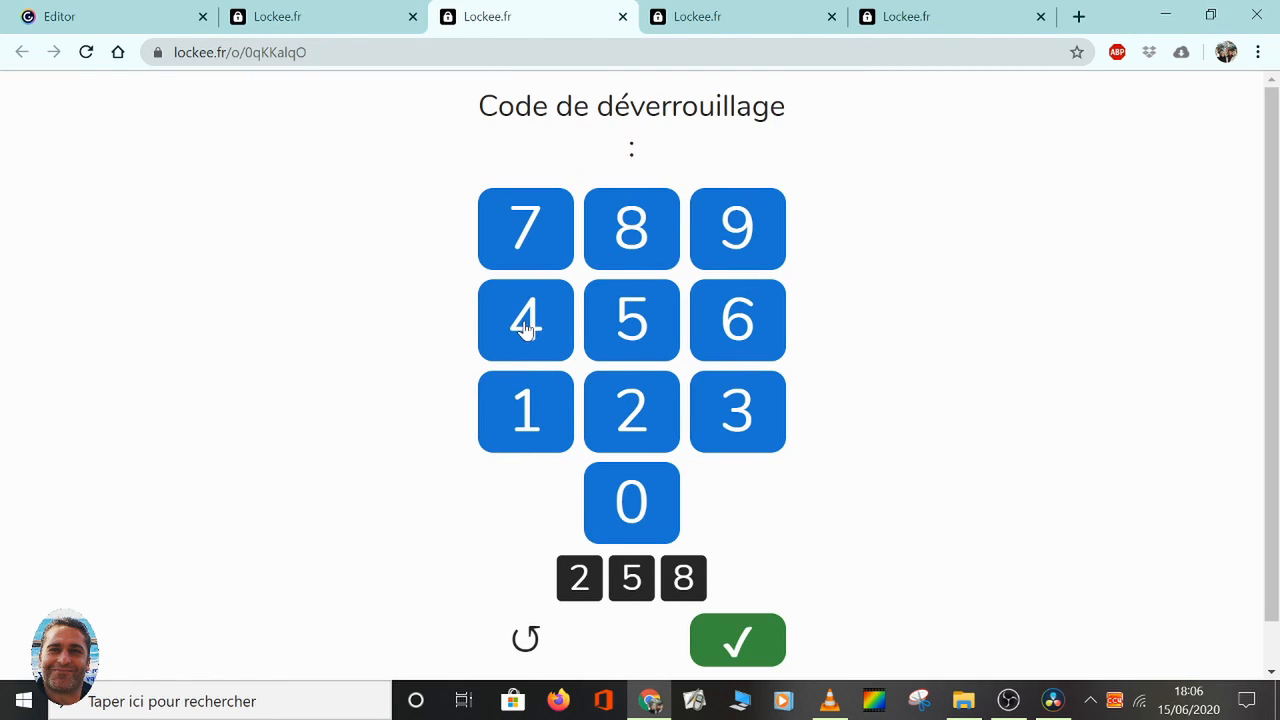
click(267, 24)
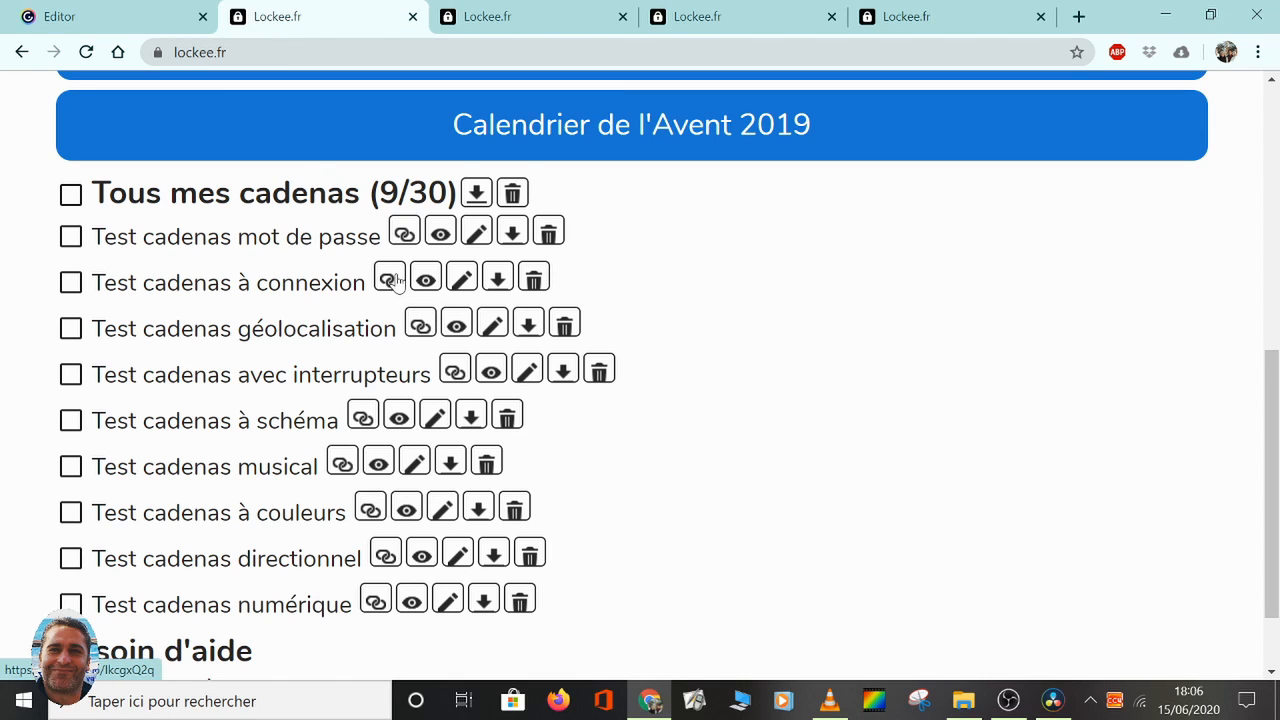
click(404, 236)
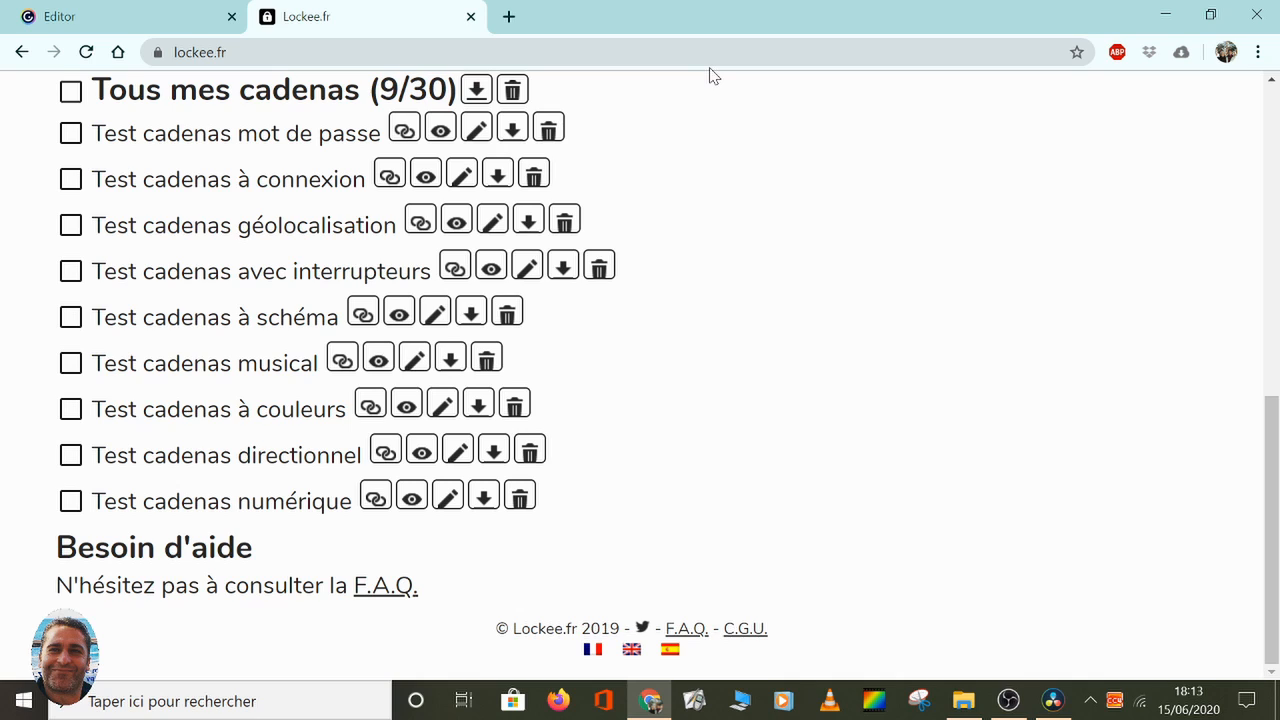
Step: Open the details of the "Test cadenas mot de passe" padlock and copy its iFrame code
click(442, 135)
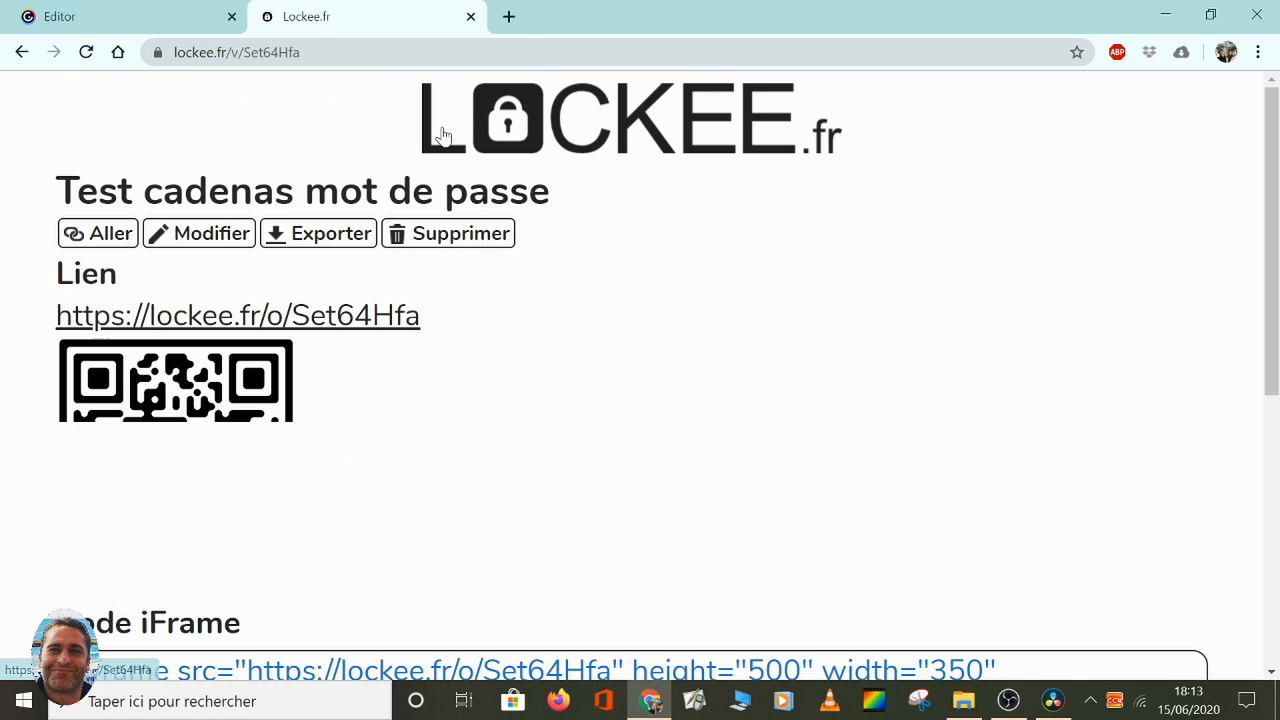
scroll(571, 346, down, 2)
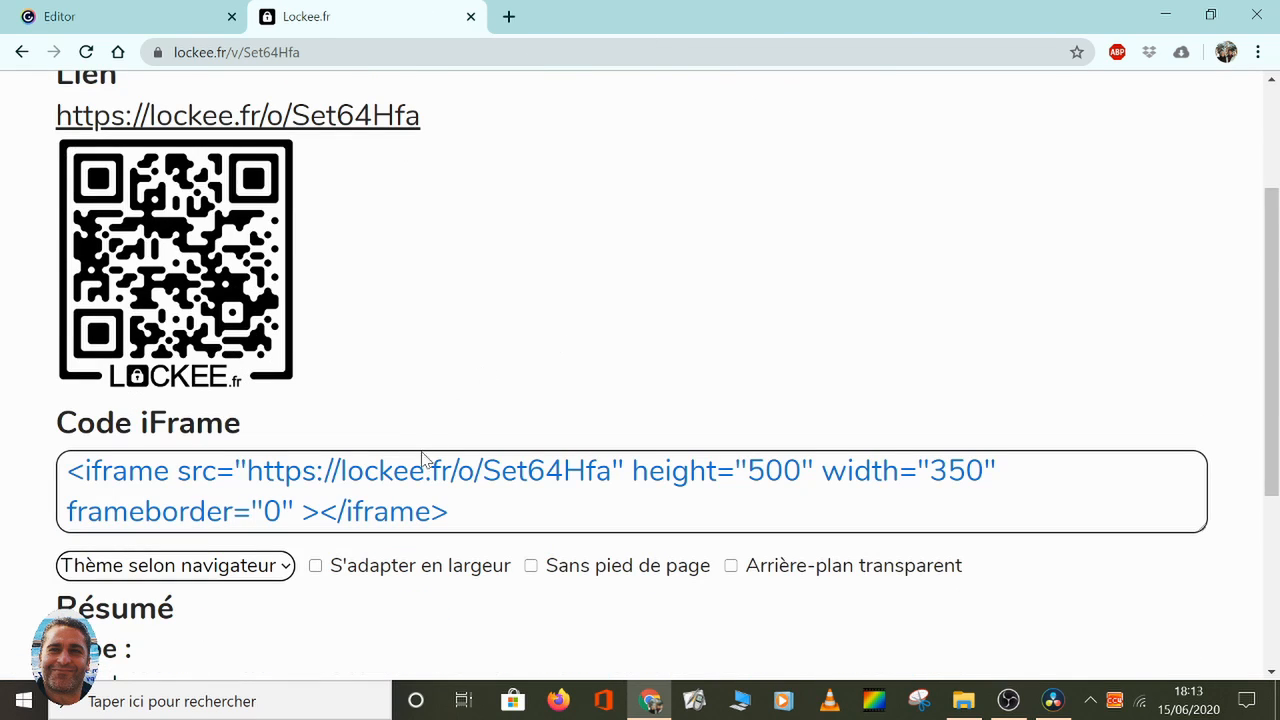
click(422, 458)
key(ctrl+c)
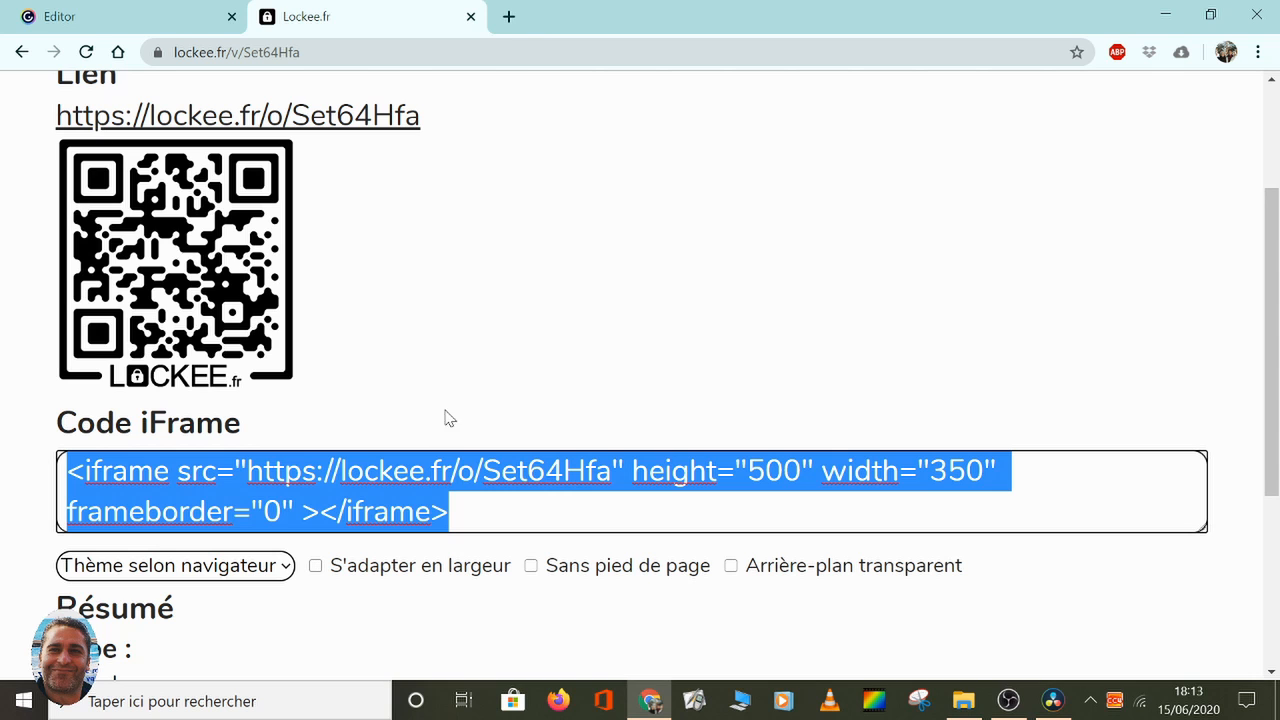
Step: Switch to the Genially editor, embed the copied iFrame code on the "Cadenas Lockee" page, and enlarge and centre the padlock
click(100, 14)
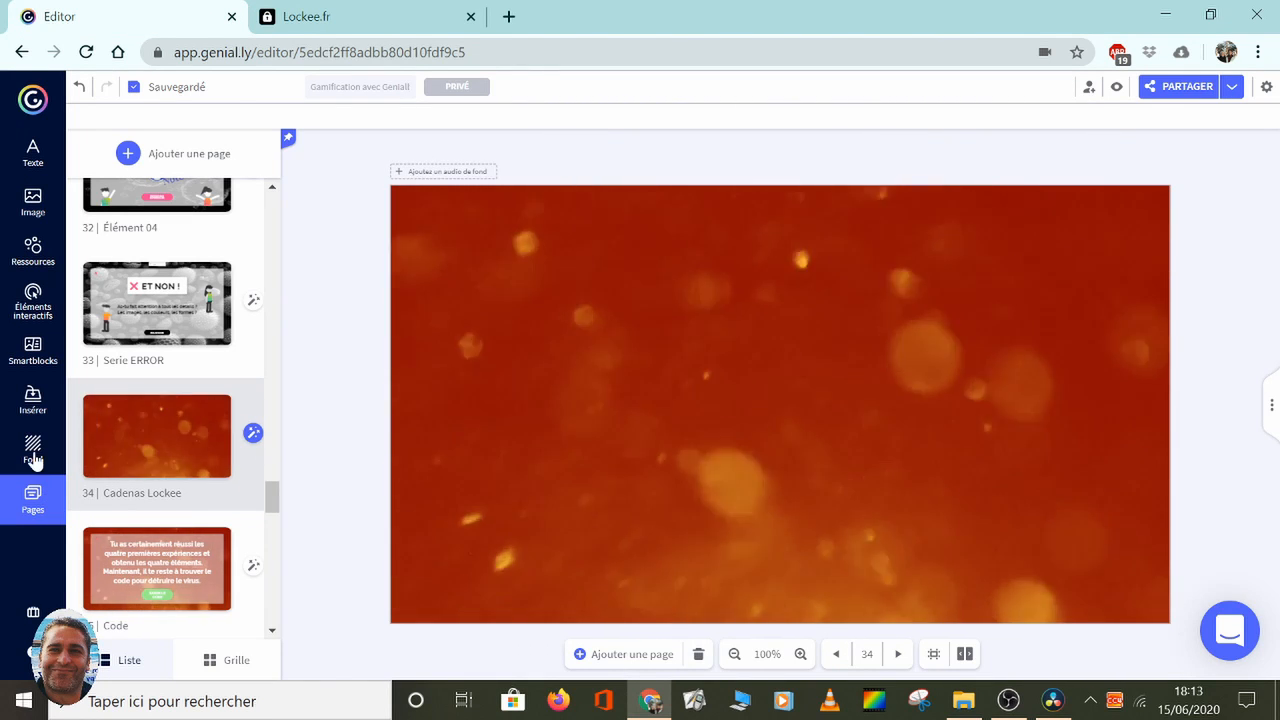
click(33, 403)
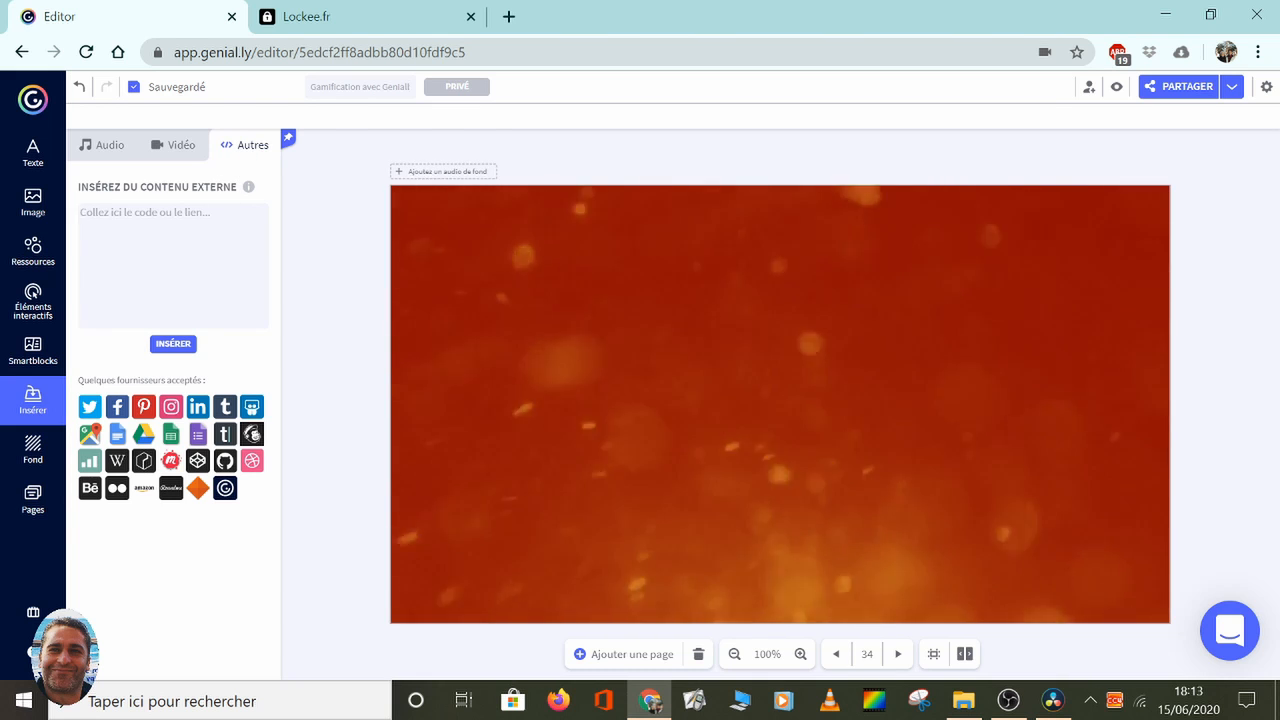
key(ctrl+v)
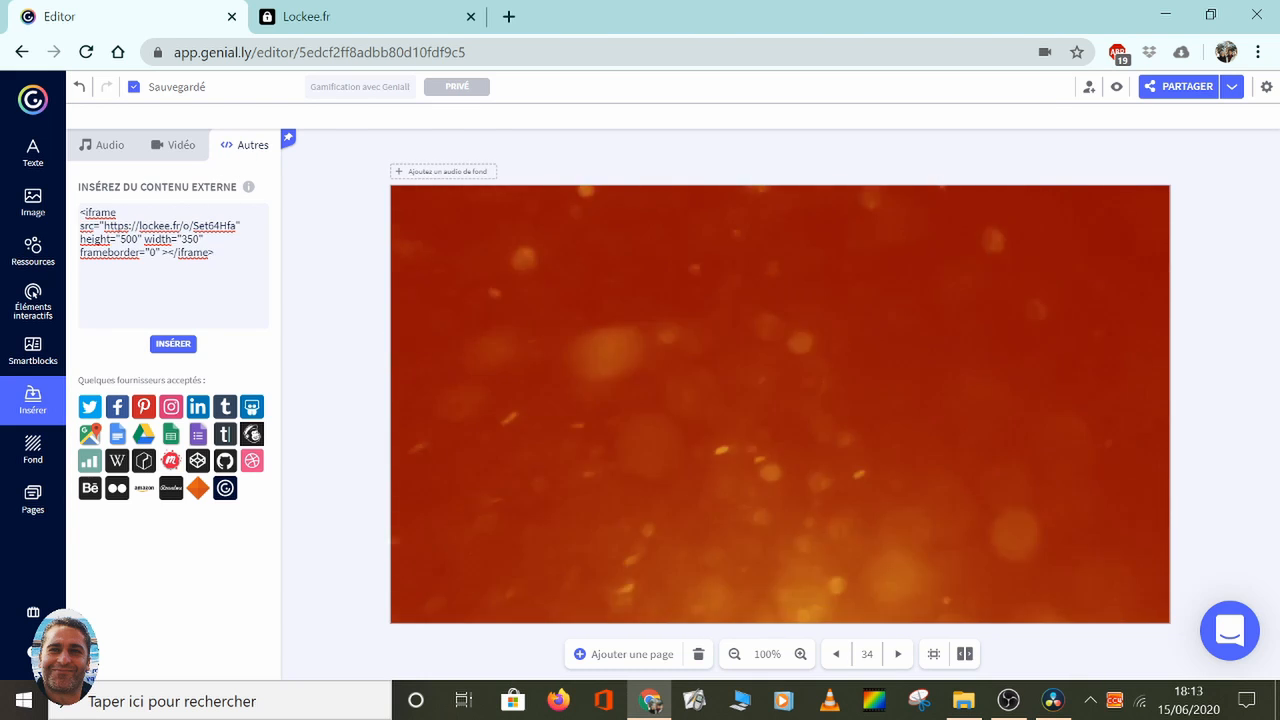
click(172, 345)
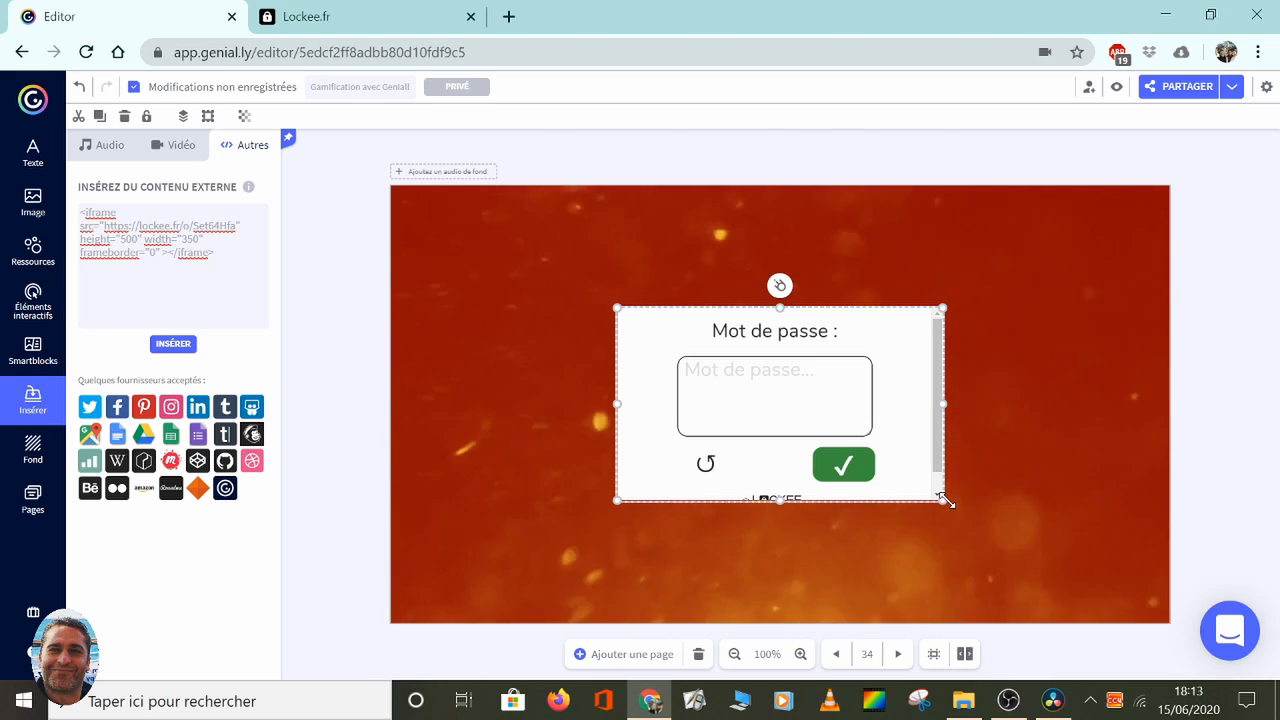
drag(944, 503, 970, 537)
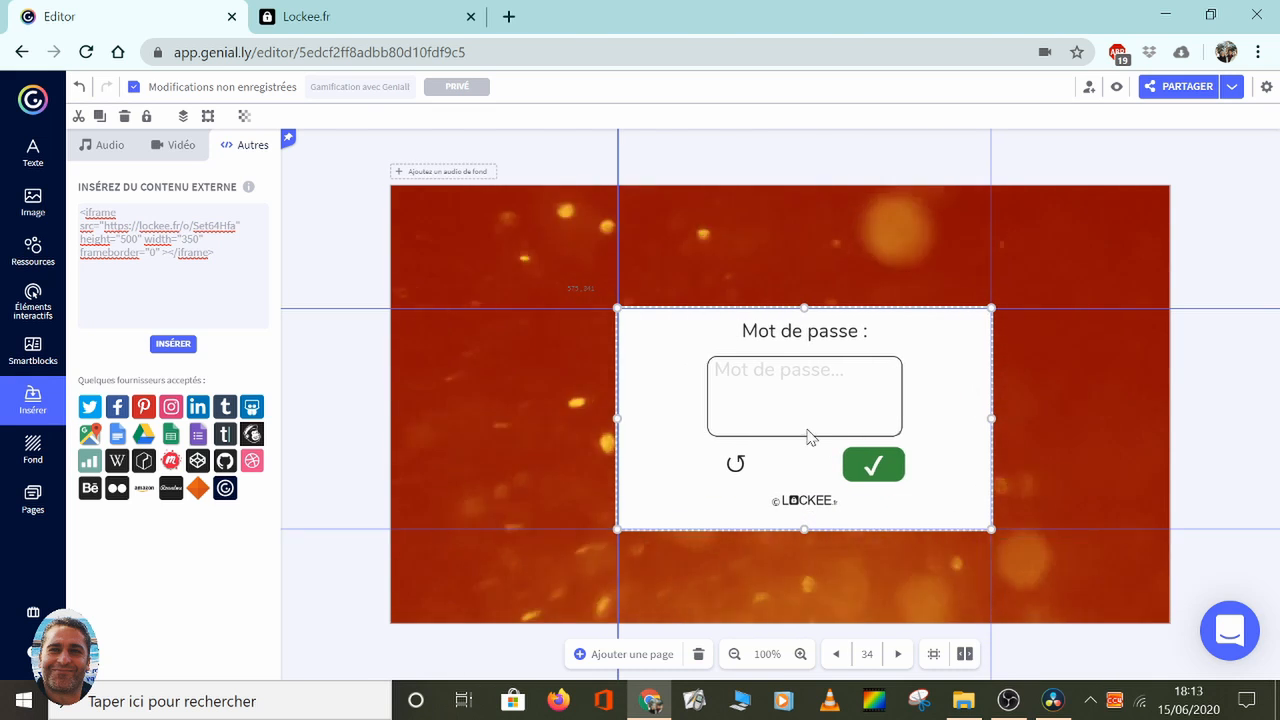
drag(808, 428, 780, 421)
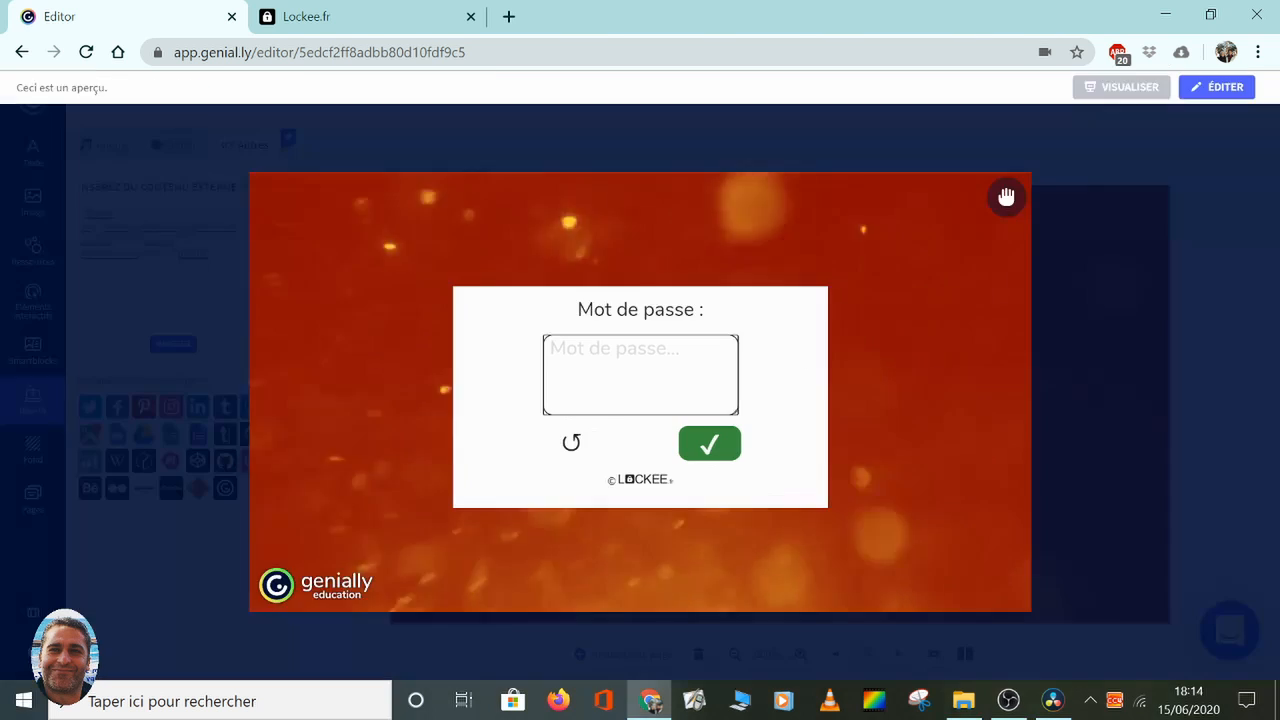
Step: Test the embedded padlock in the page preview by submitting two different passwords in the "Mot de passe" field
text(mot)
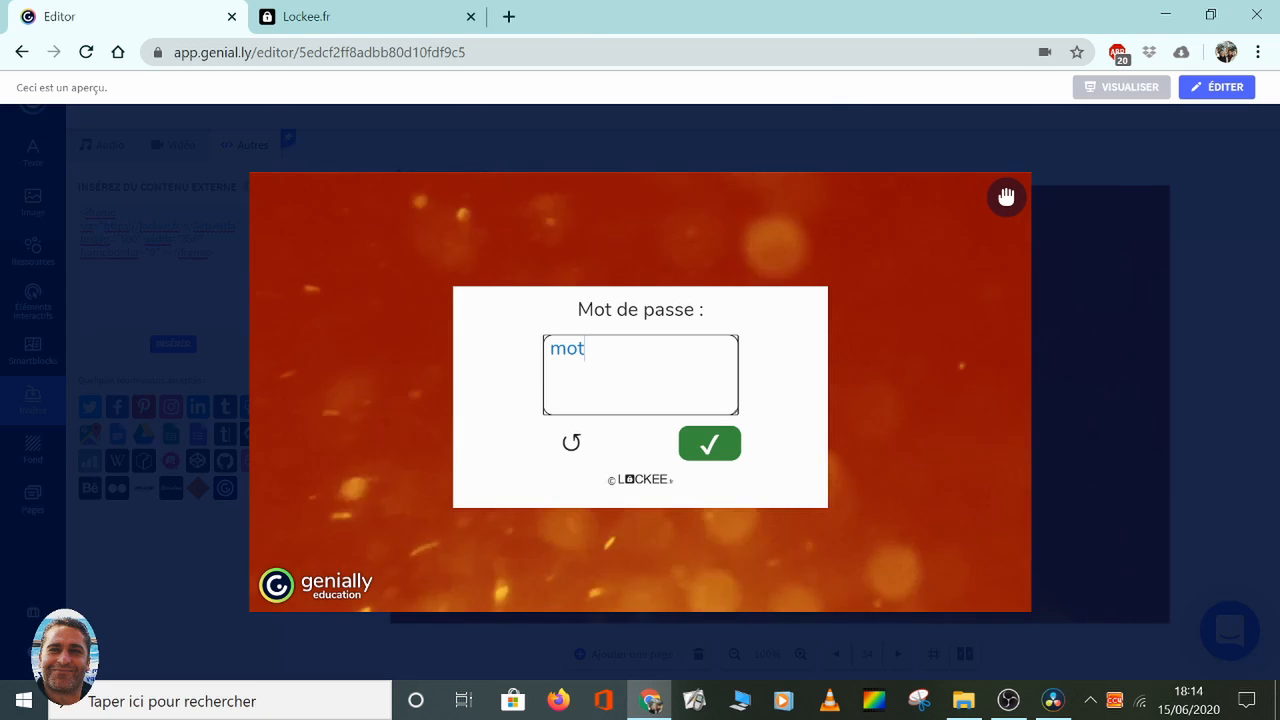
click(720, 456)
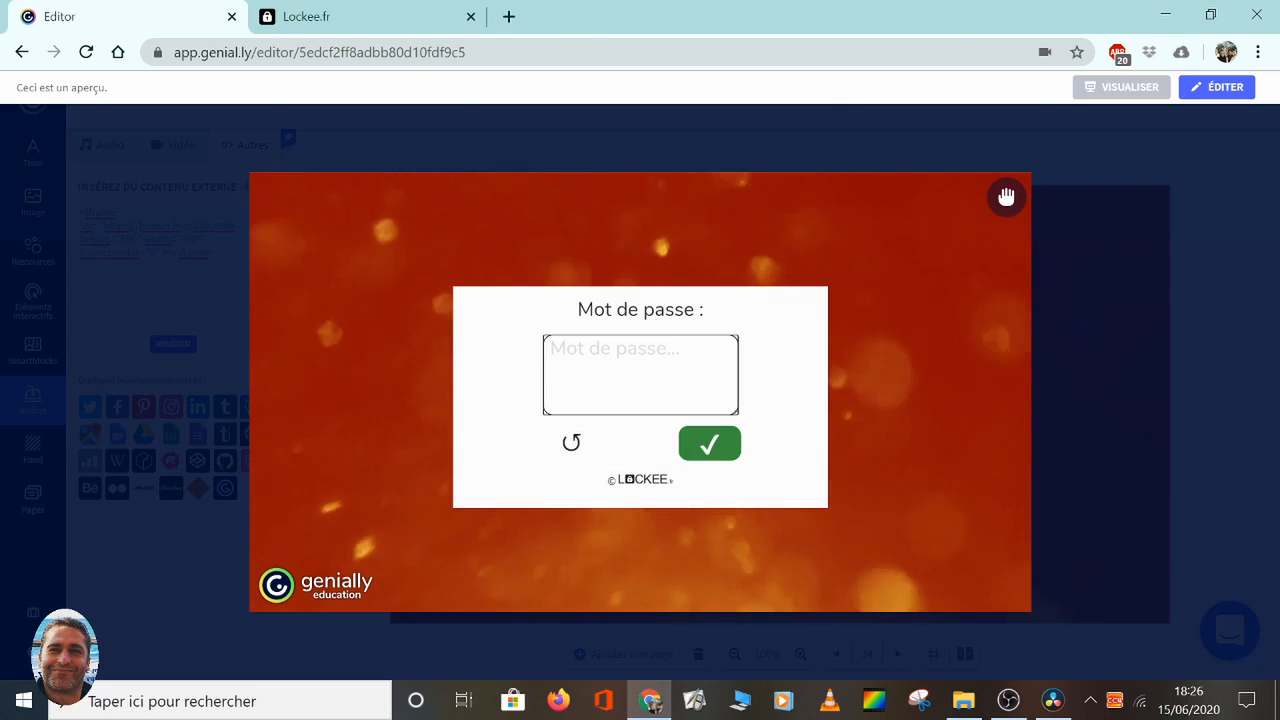
text(t)
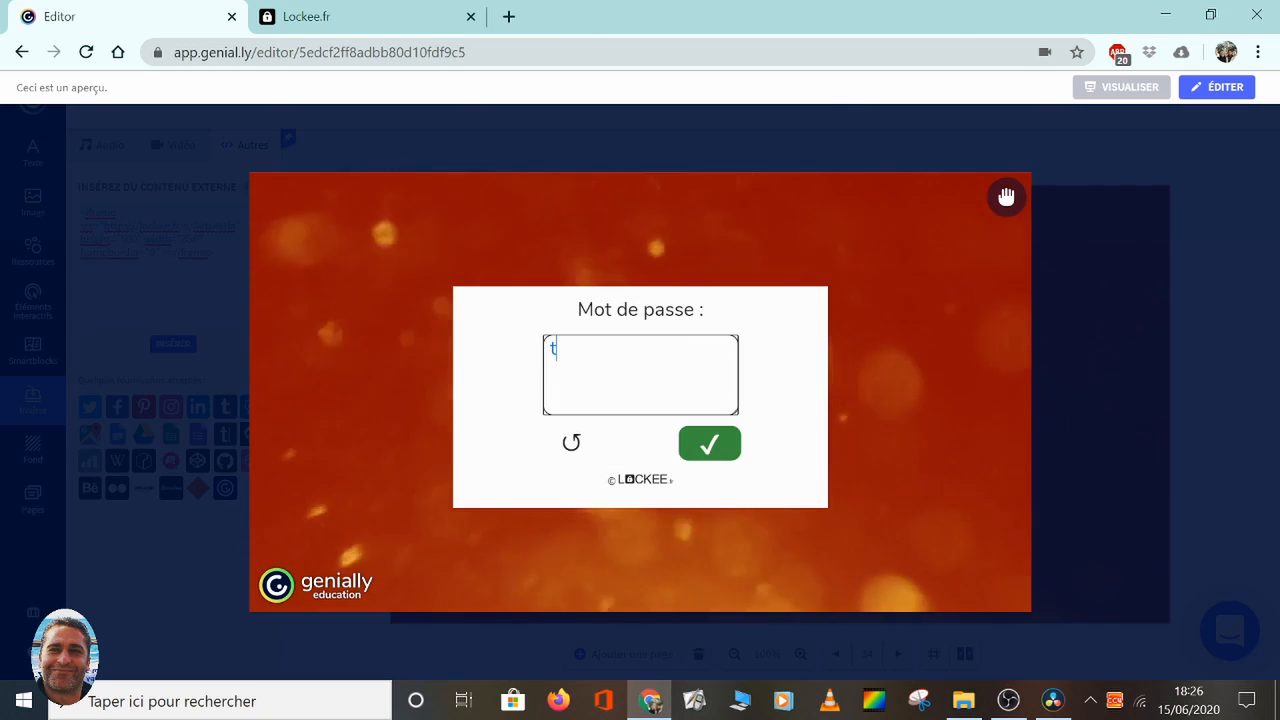
text(erminé)
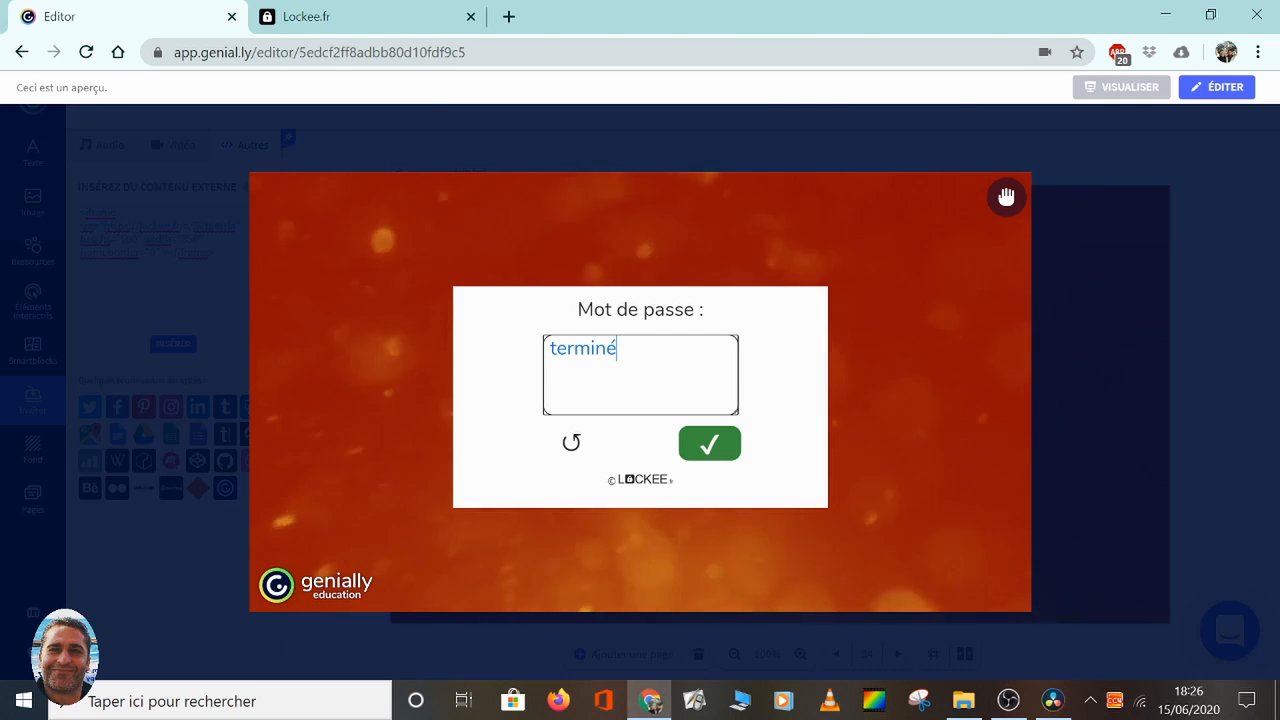
click(709, 445)
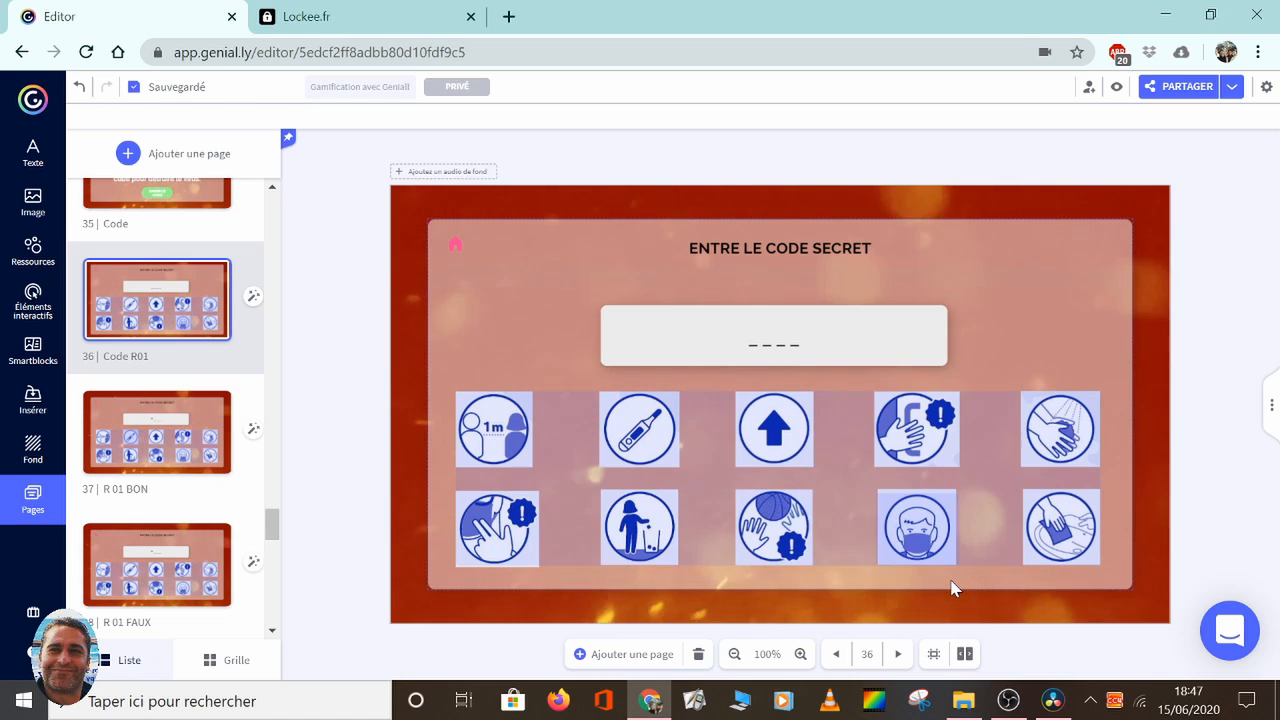
Step: Examine the correct secret-code path from "Code R01" through the BON pages to "R 04 BON", including the separate correct pictograms
click(915, 522)
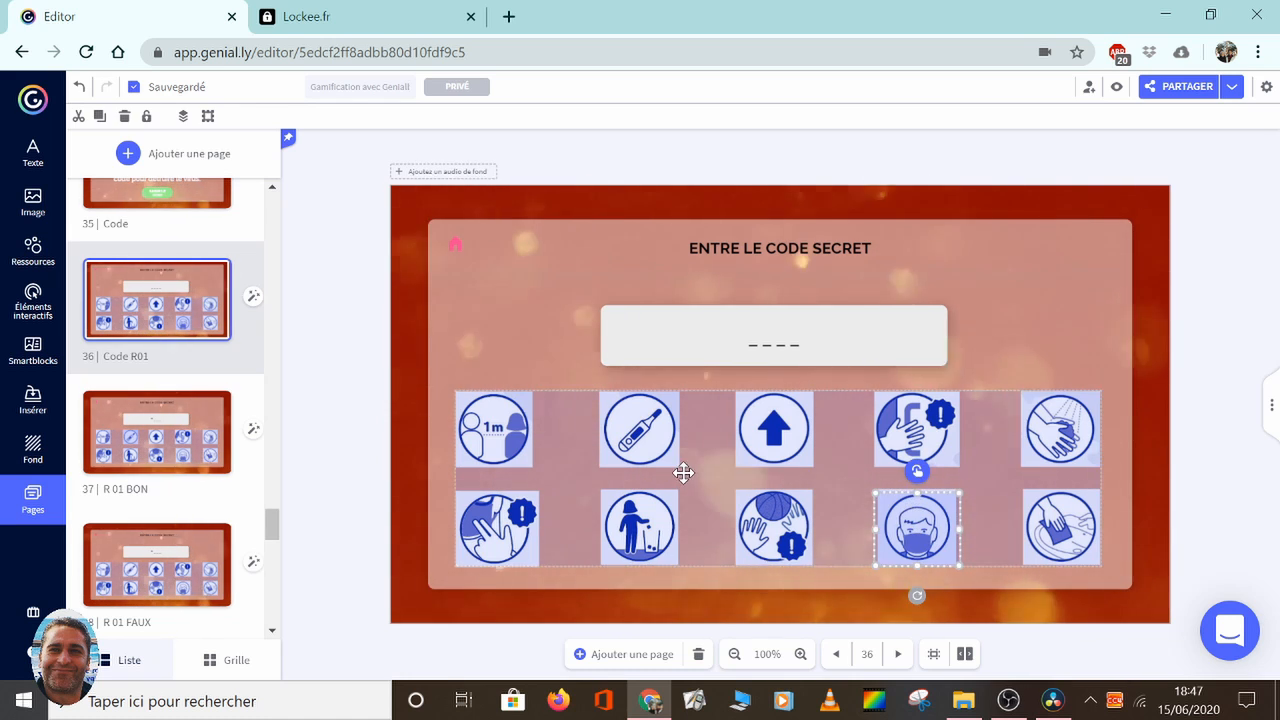
click(683, 472)
click(912, 522)
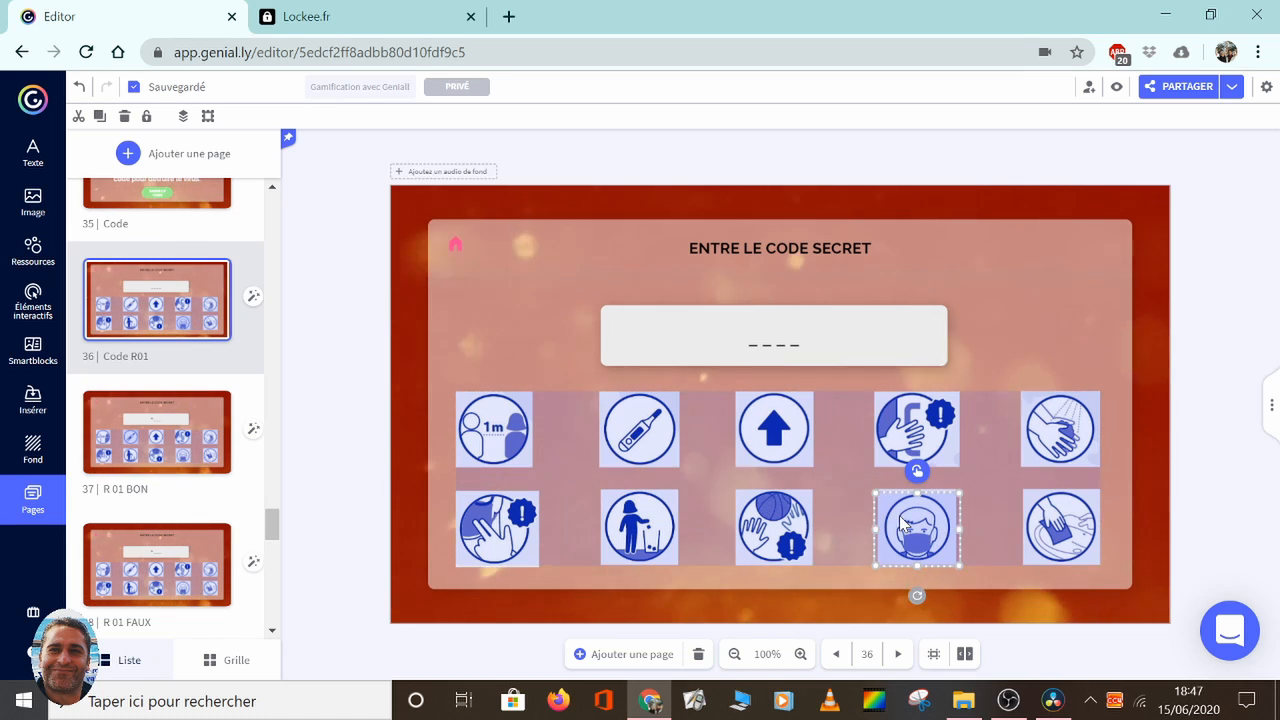
click(155, 318)
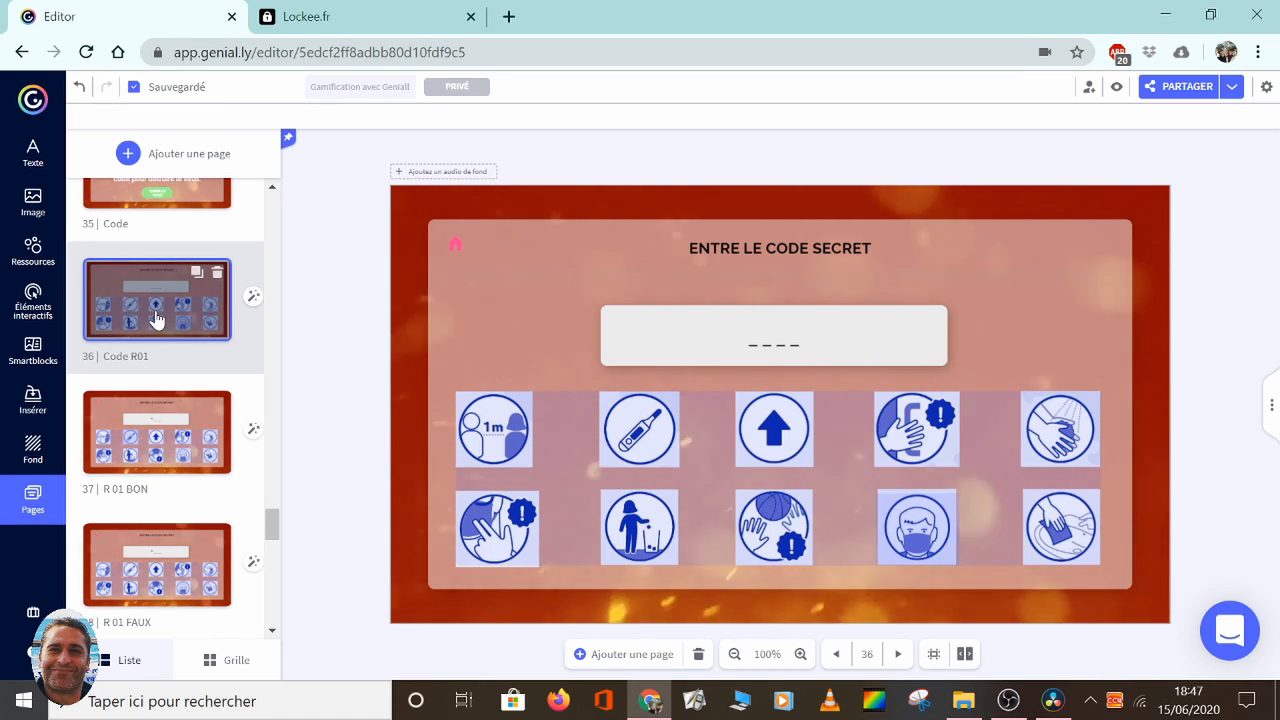
click(163, 443)
scroll(160, 443, down, 2)
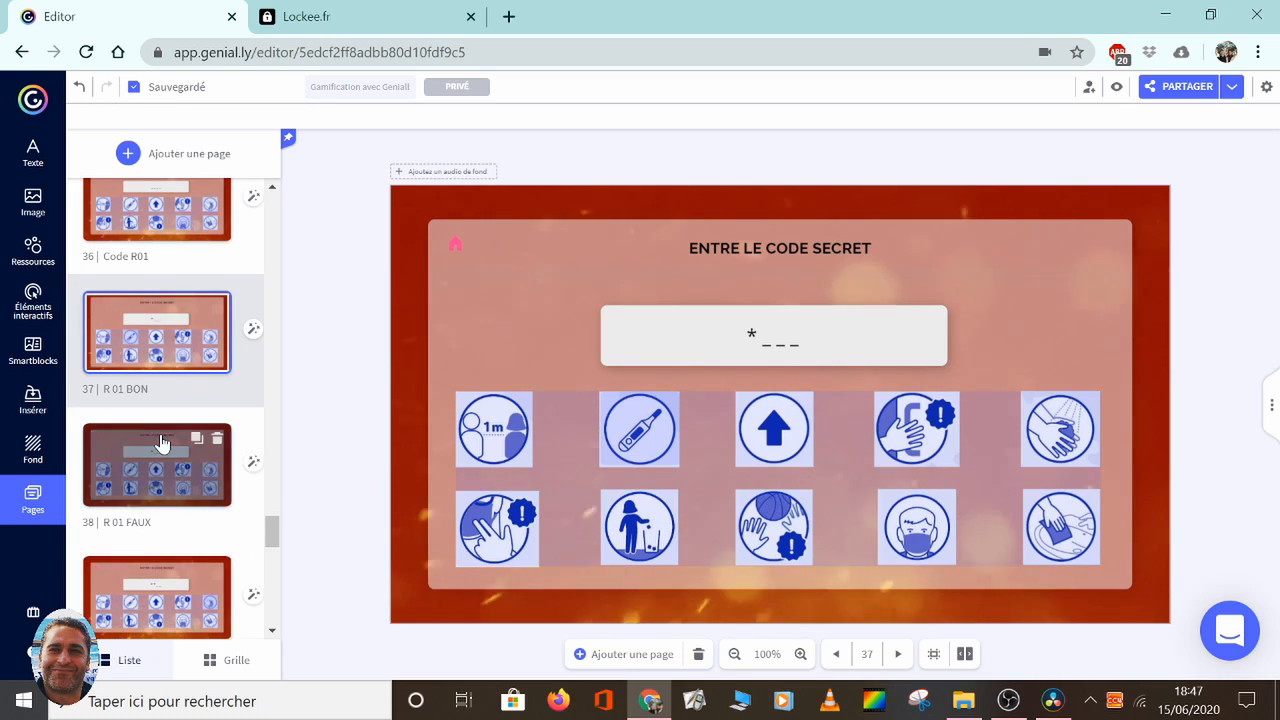
click(157, 502)
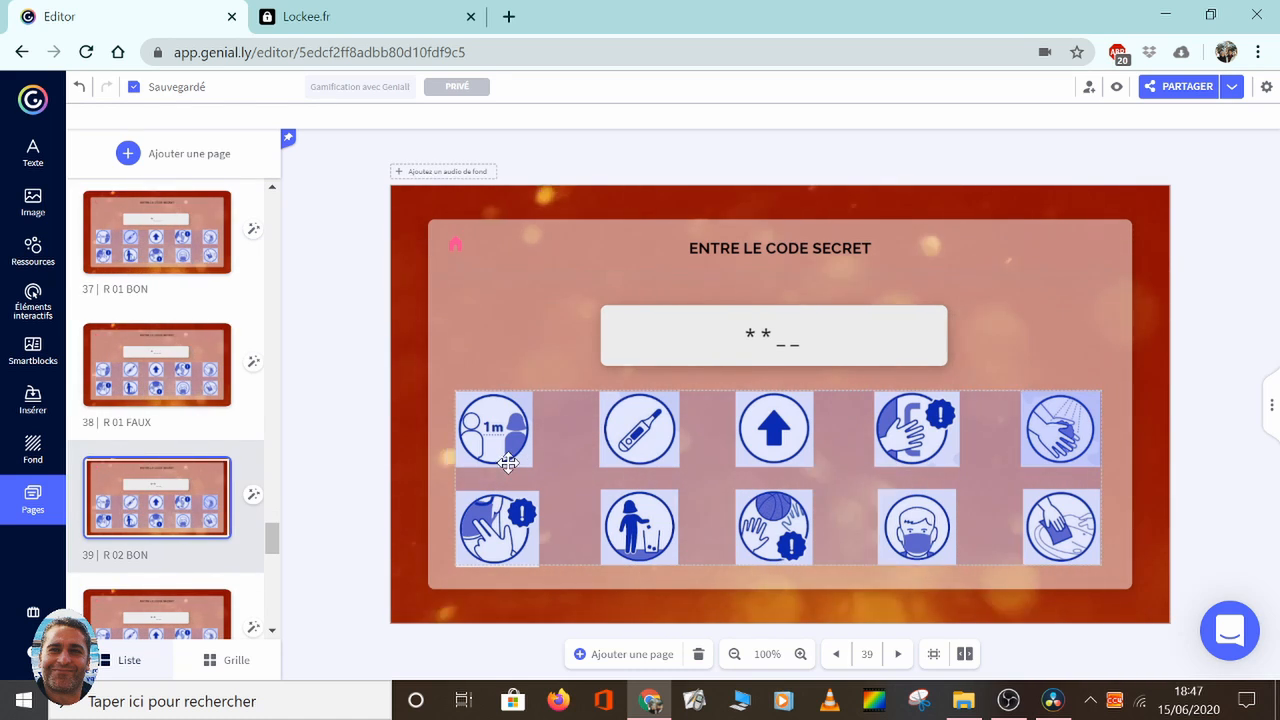
click(1050, 443)
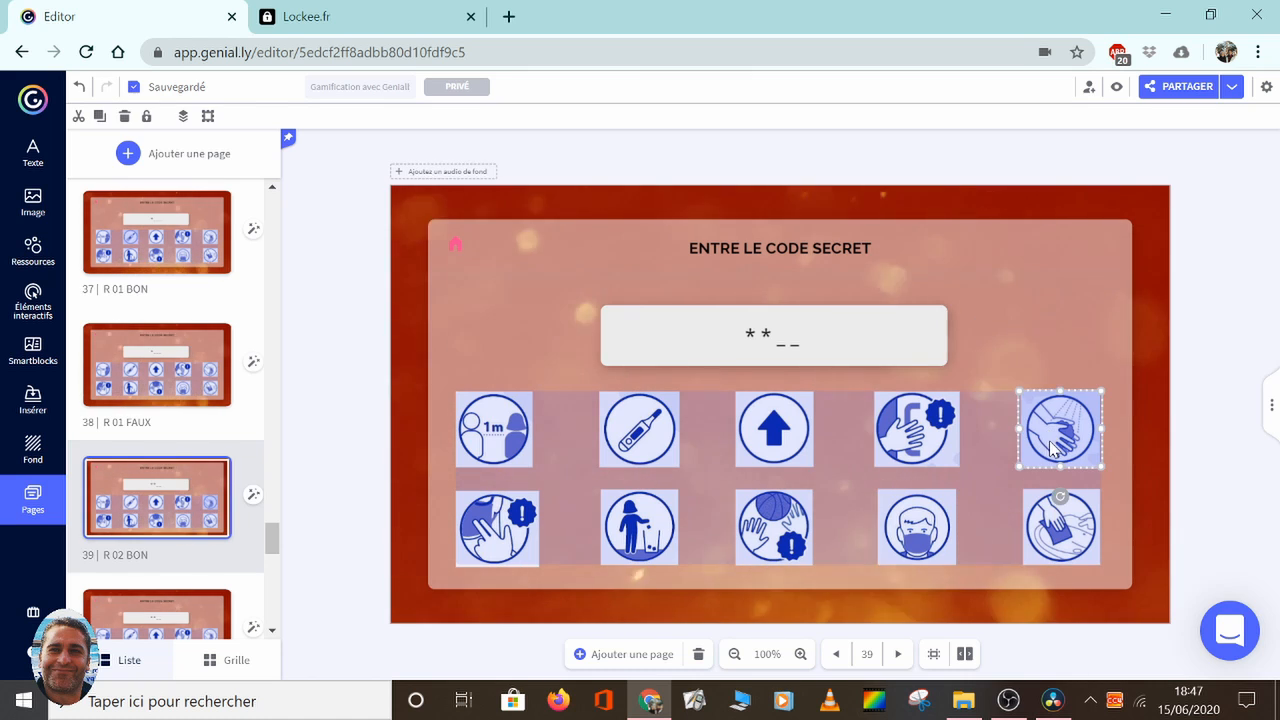
scroll(191, 503, down, 2)
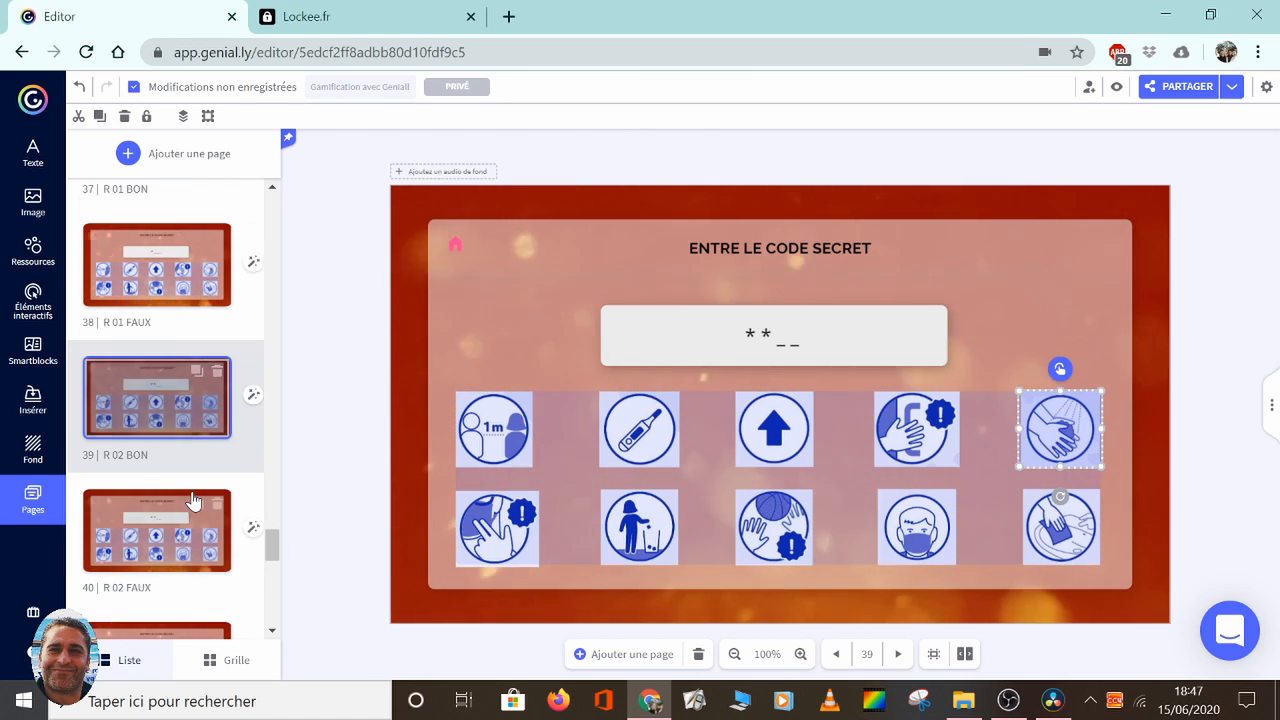
click(192, 558)
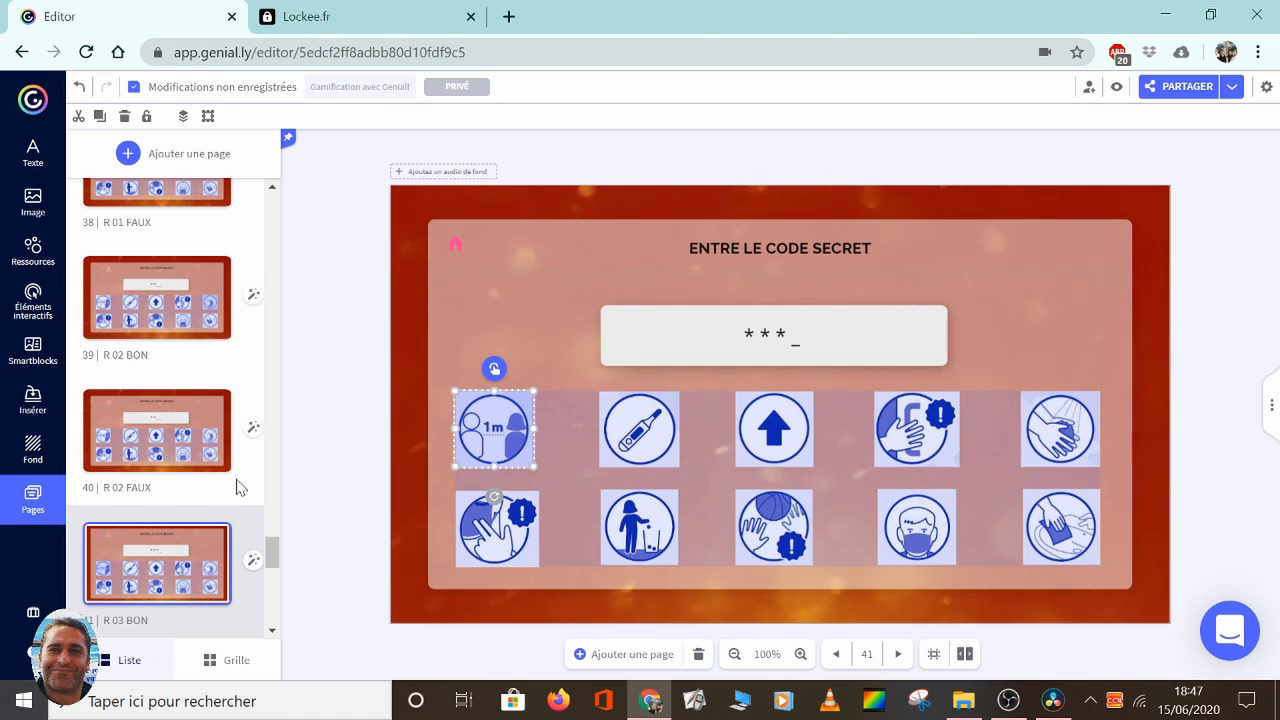
scroll(238, 487, down, 2)
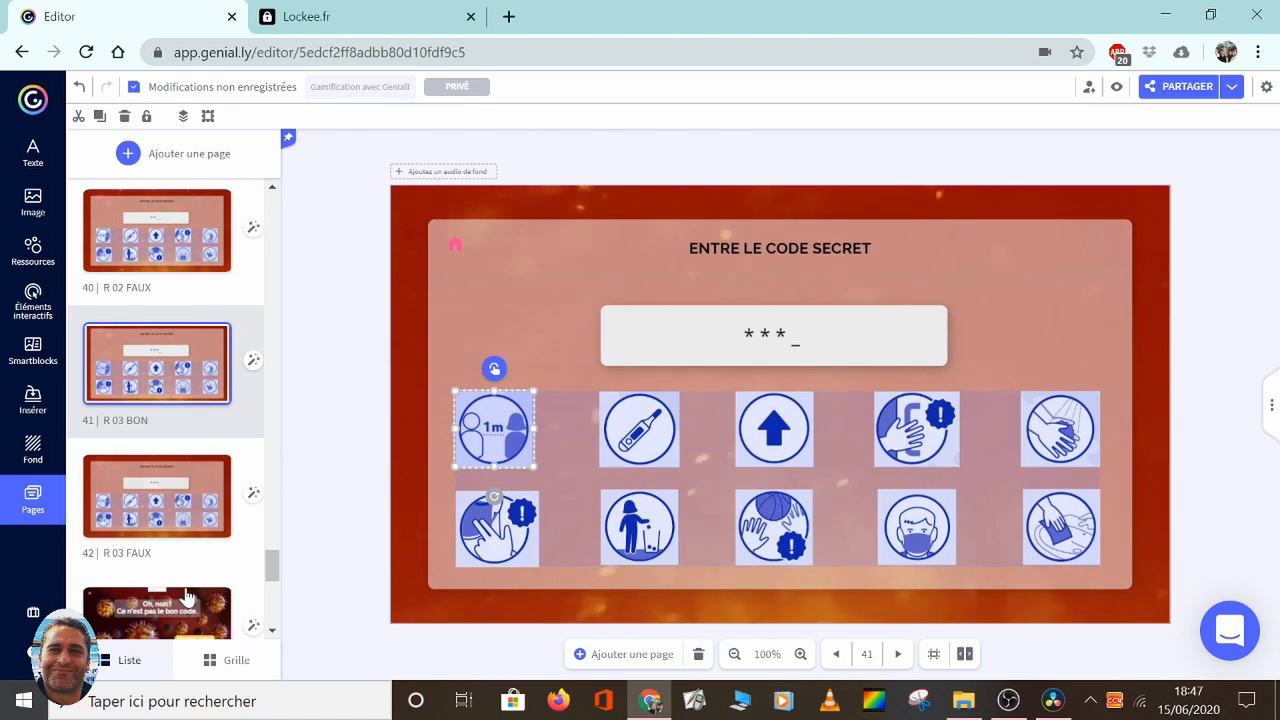
scroll(188, 600, down, 2)
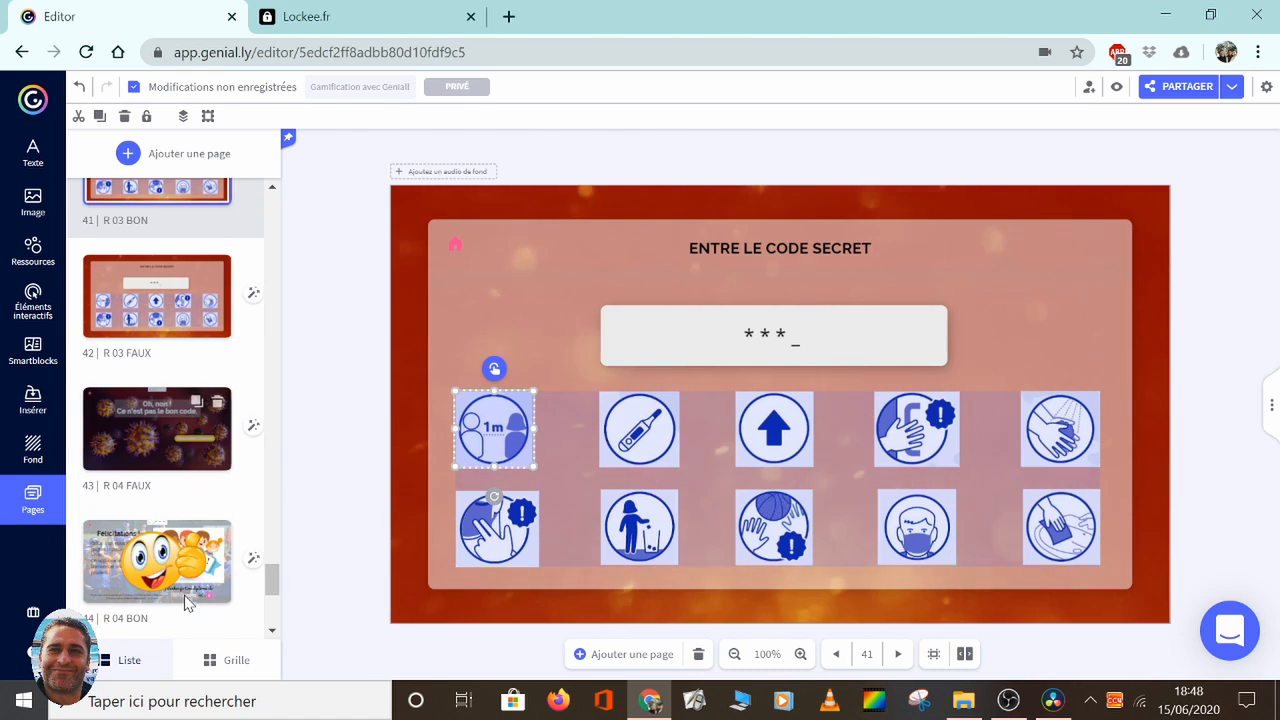
click(180, 578)
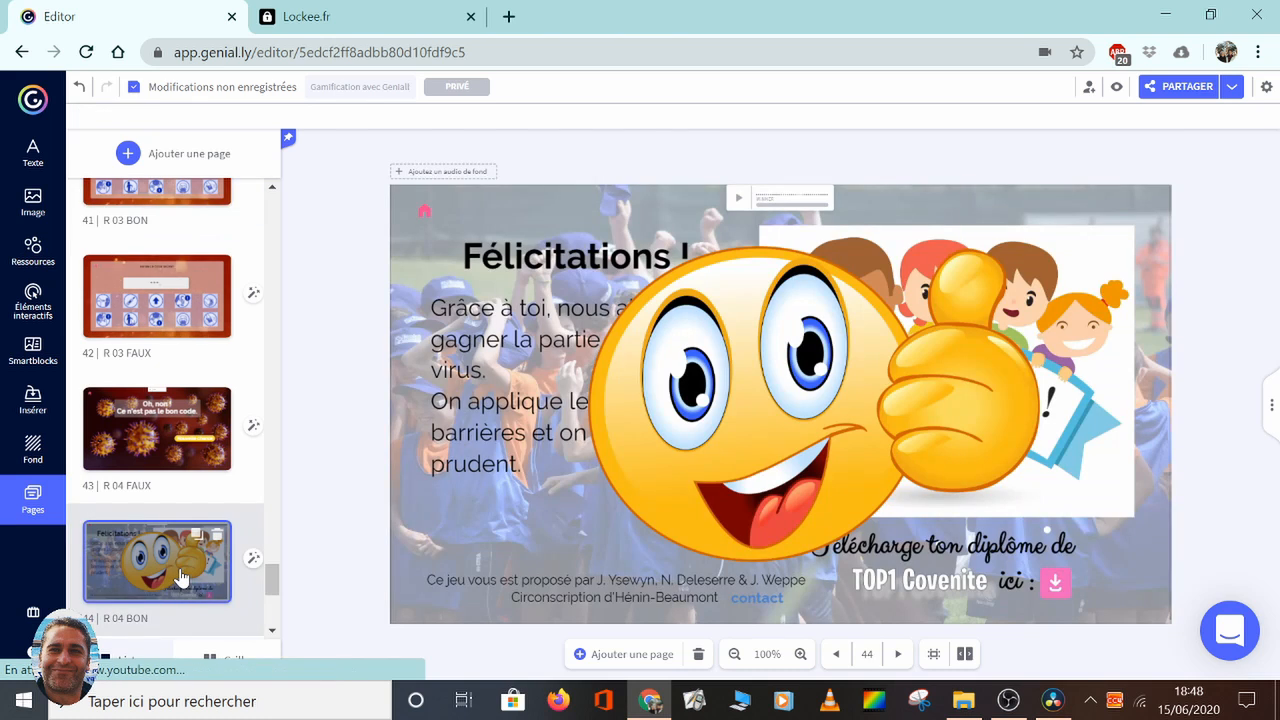
Step: Examine the wrong-code path from "Code R01" through the FAUX pages to "R 04 FAUX", including the grouped pictograms
key(ctrl+z)
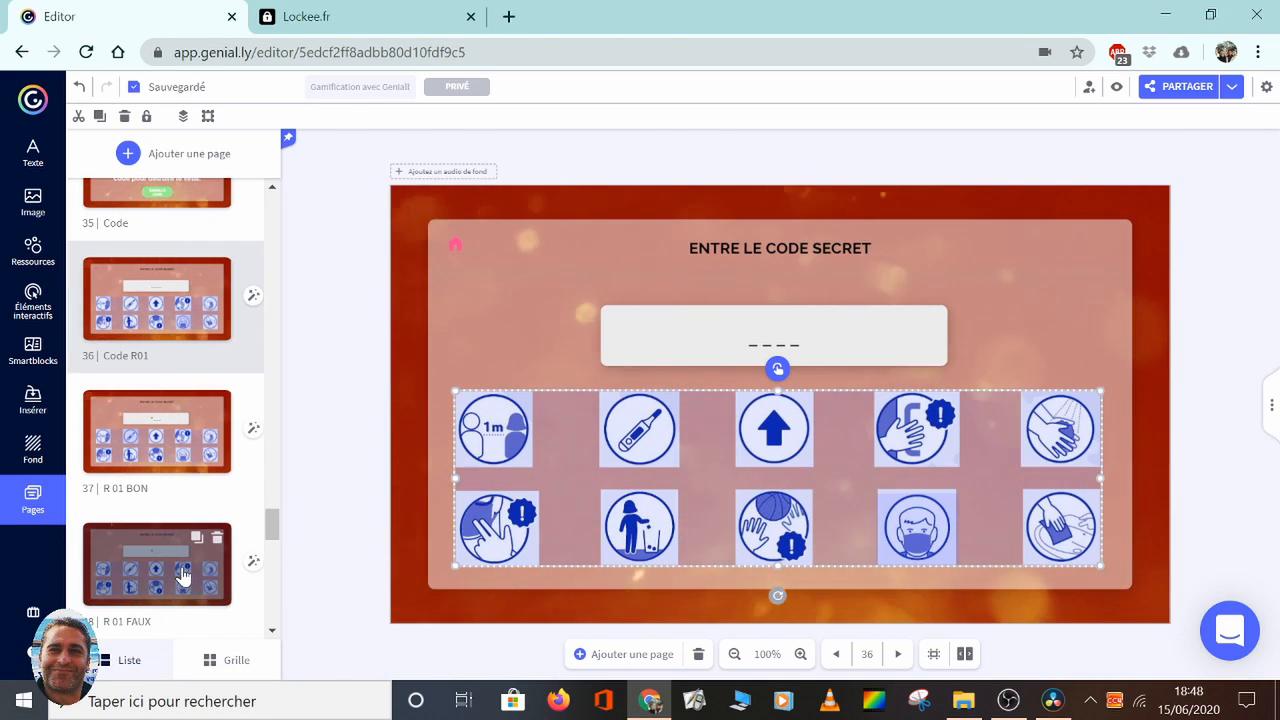
click(182, 575)
scroll(225, 555, down, 2)
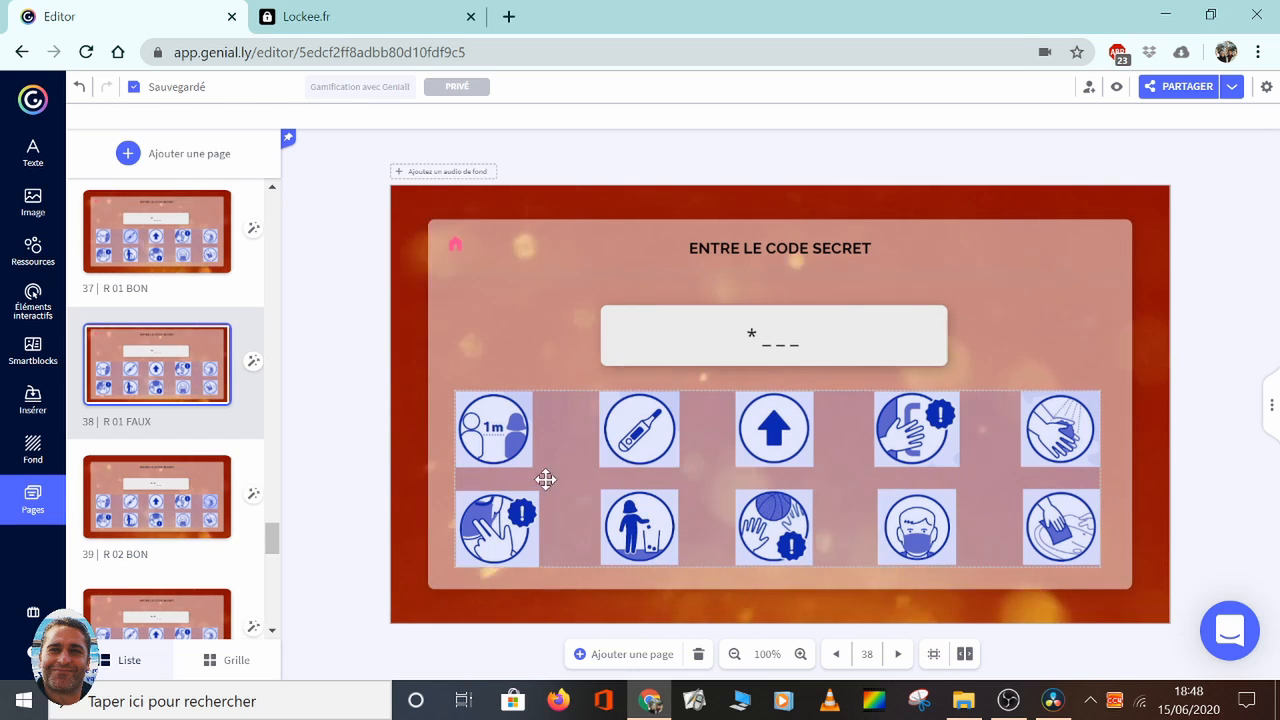
scroll(160, 450, down, 2)
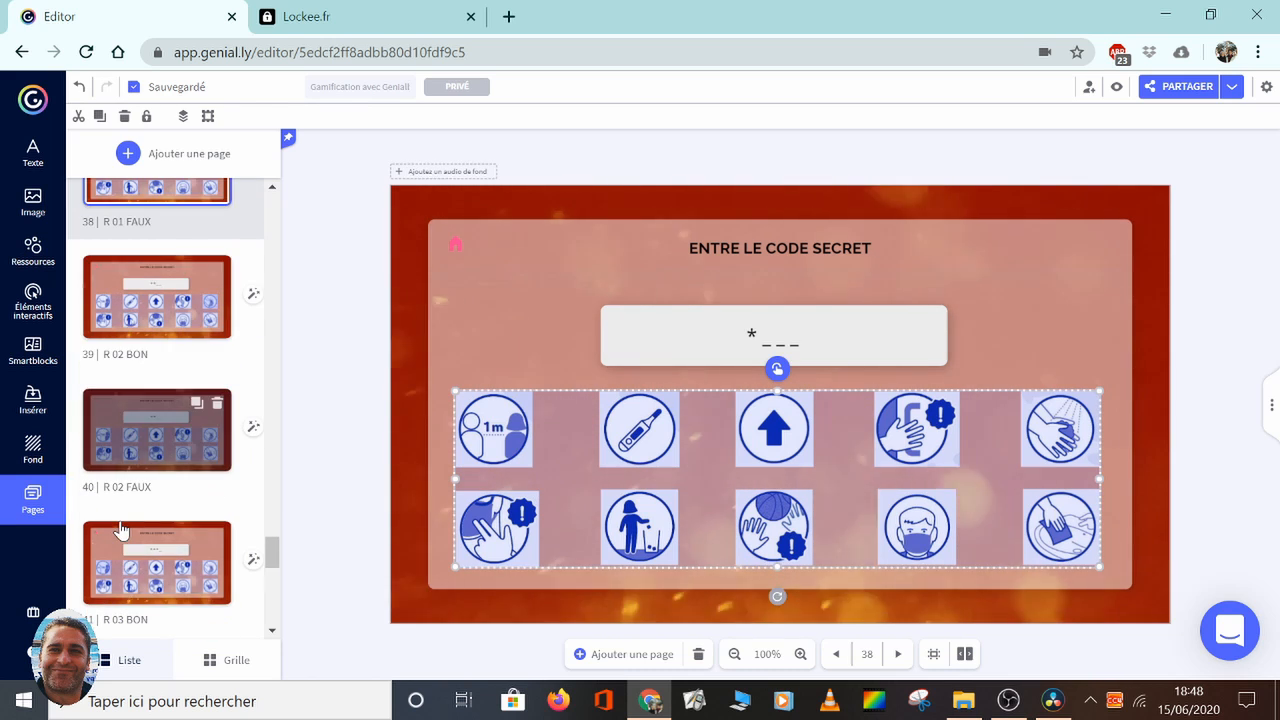
click(148, 450)
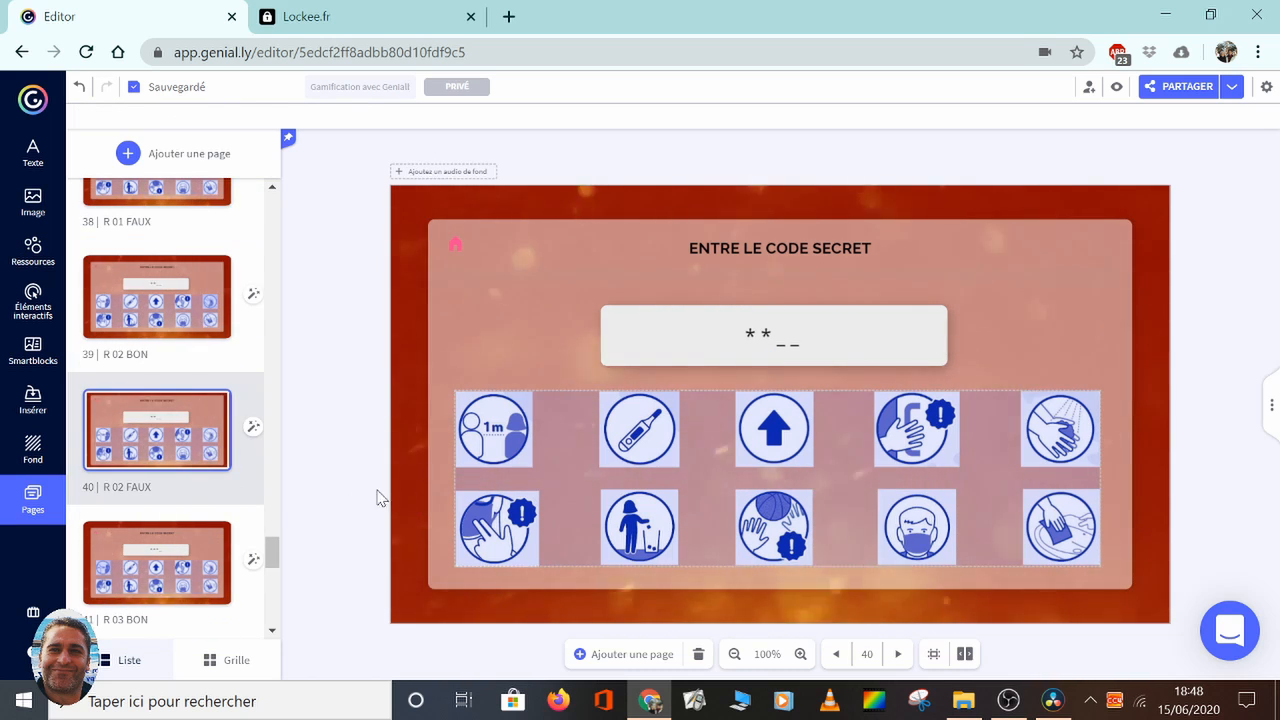
scroll(209, 508, down, 2)
click(182, 511)
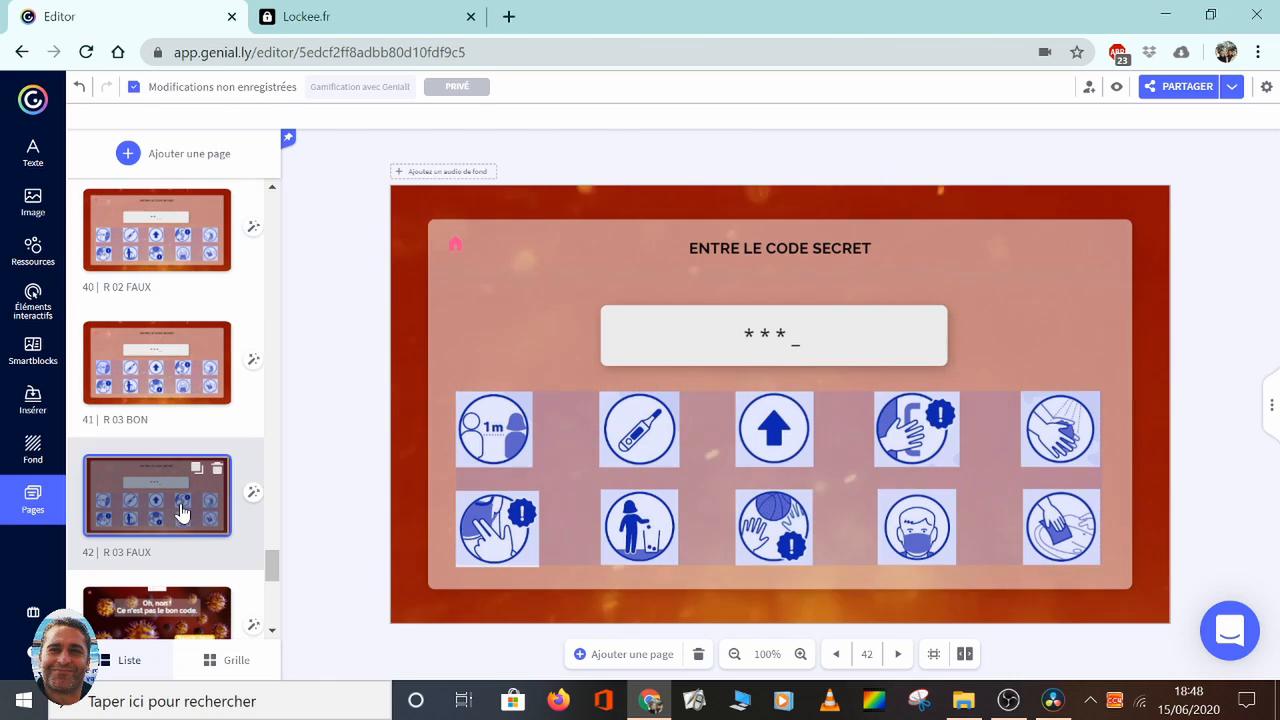
click(551, 463)
scroll(167, 521, down, 1)
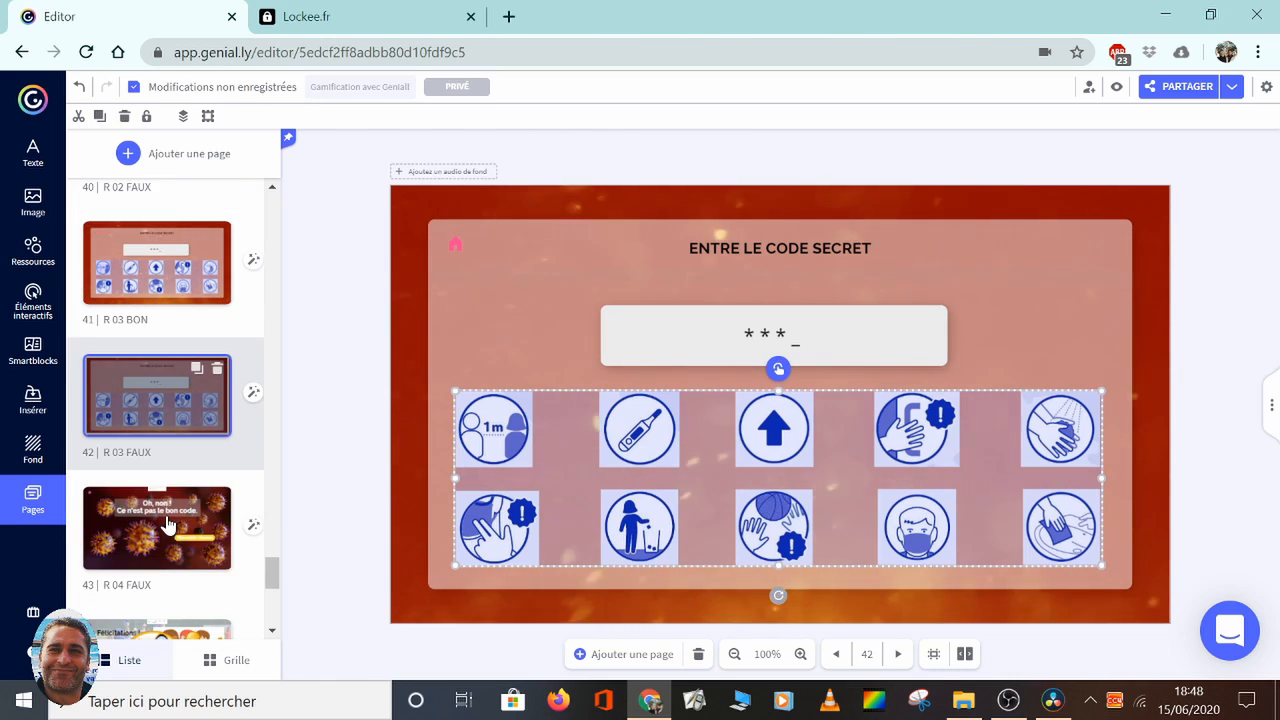
scroll(167, 524, down, 1)
click(157, 448)
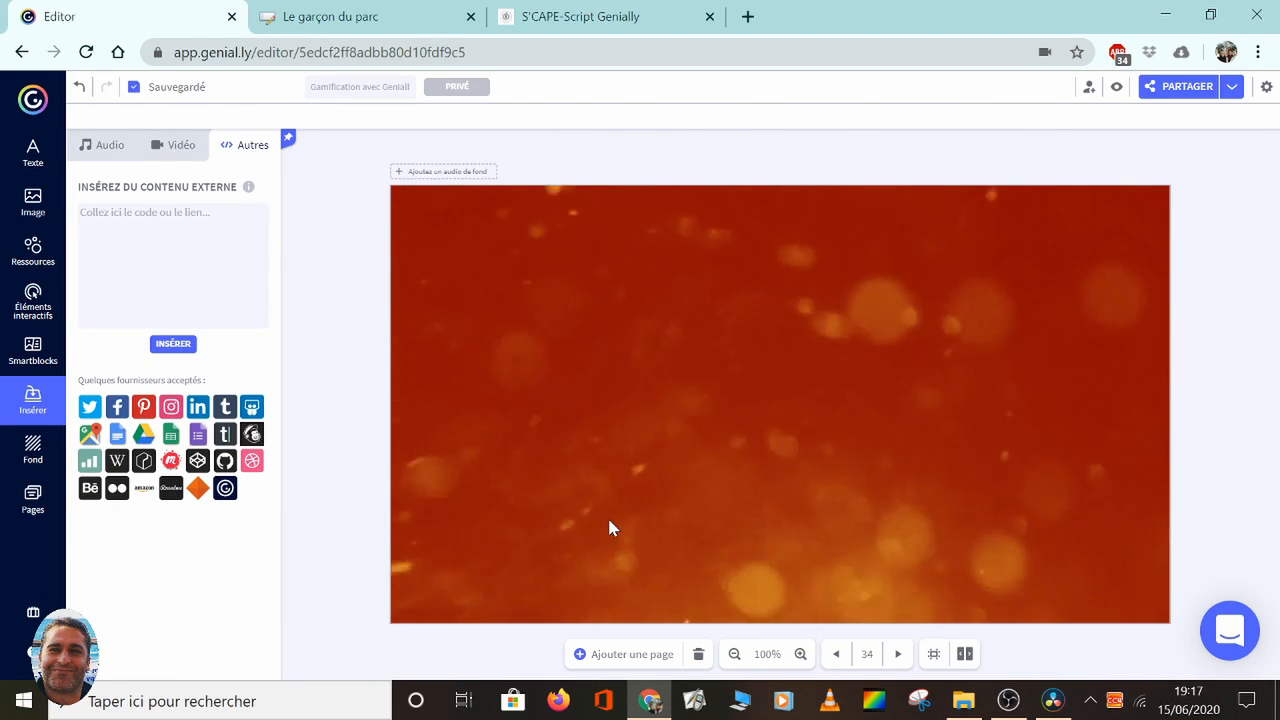
Step: Switch to the "Le garçon du parc" LearningApps page and copy its "Intégrer" iframe code
click(390, 22)
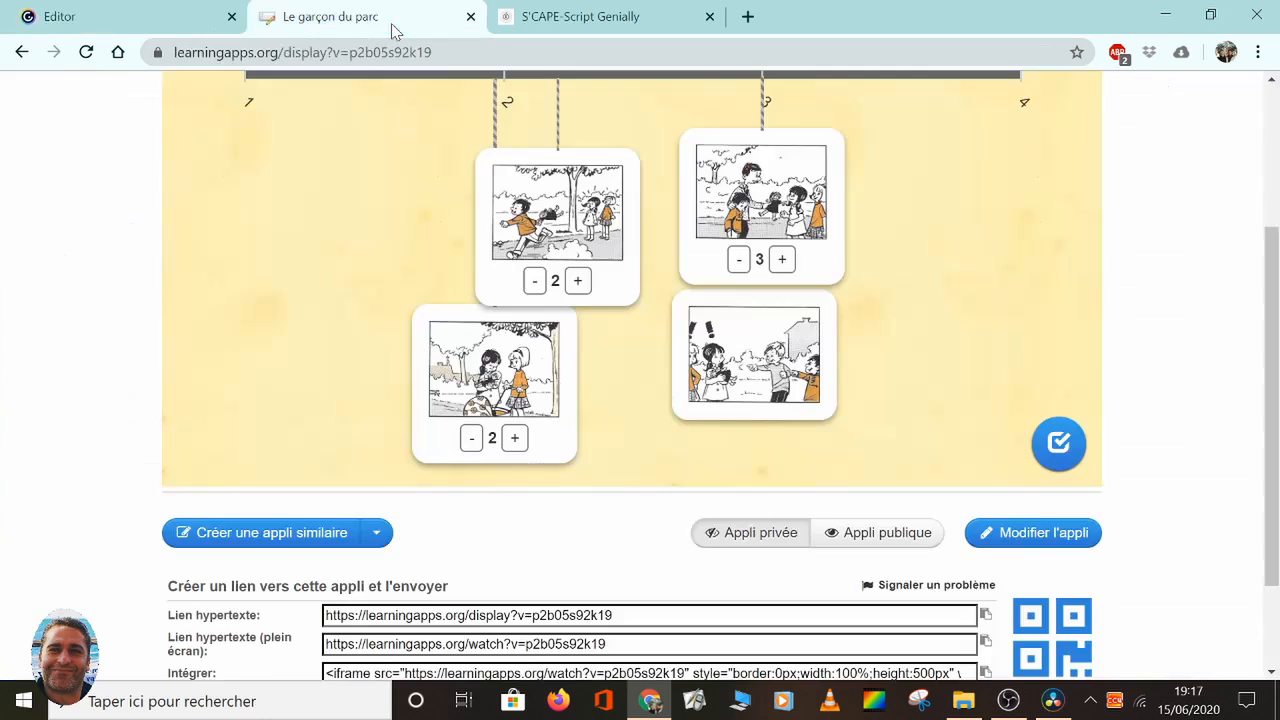
scroll(763, 530, up, 2)
scroll(688, 566, down, 3)
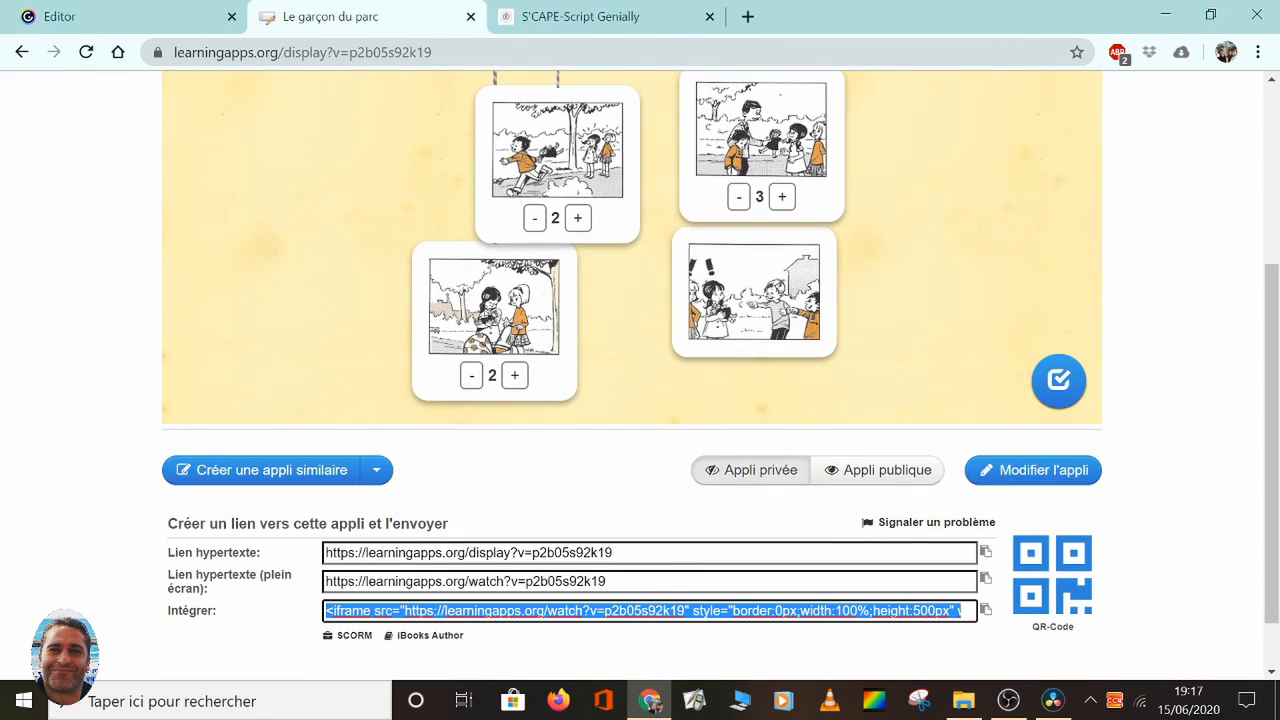
Step: Switch to the Genially editor, embed the copied LearningApps iframe on page 34, and enlarge and centre the activity
click(72, 22)
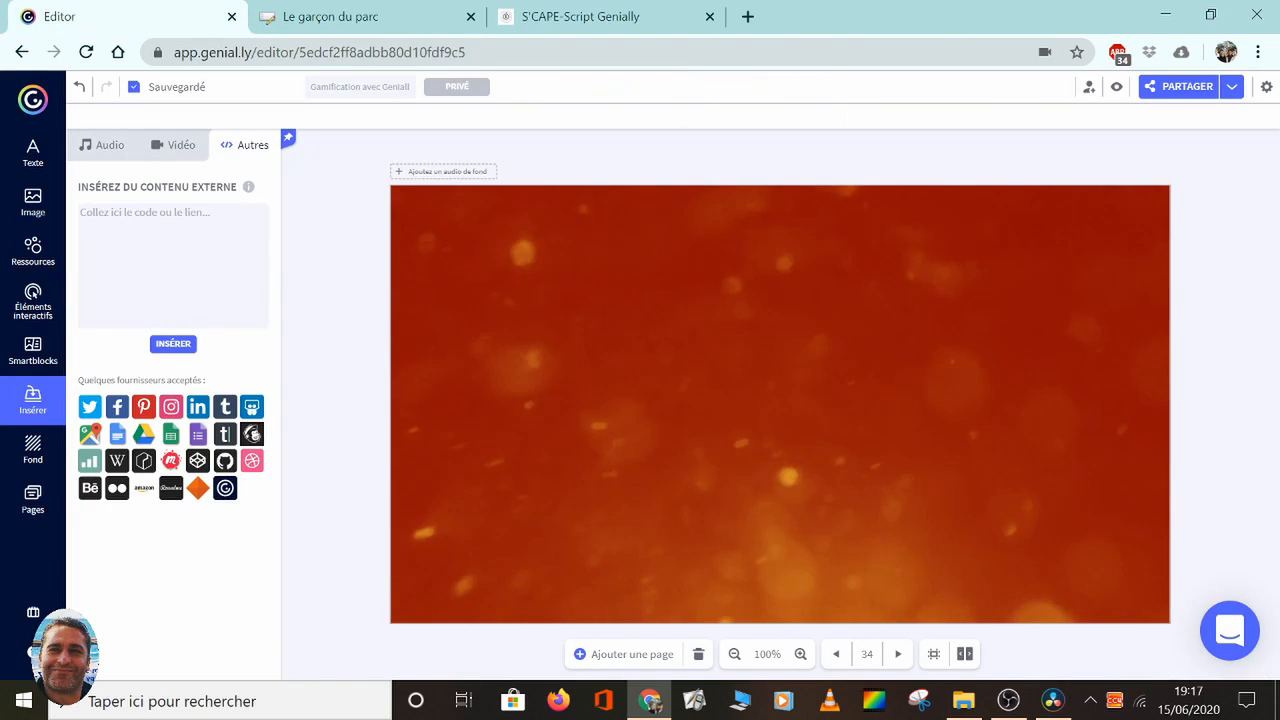
text(<iframe src="https://learningapps.org/watch?v=p2b05s92k19" style="border:0px;width:100%;height:500px" webkitallowfullscreen="true" mozallowfullscreen="true"></iframe>)
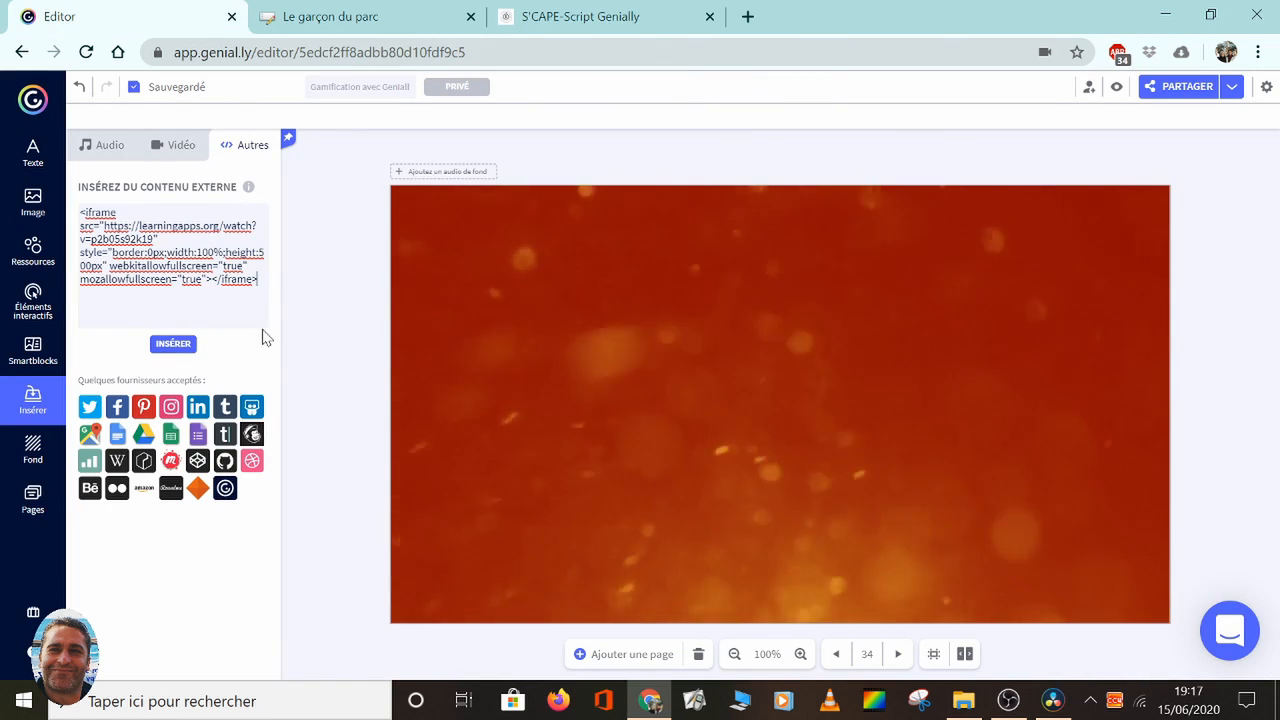
click(180, 346)
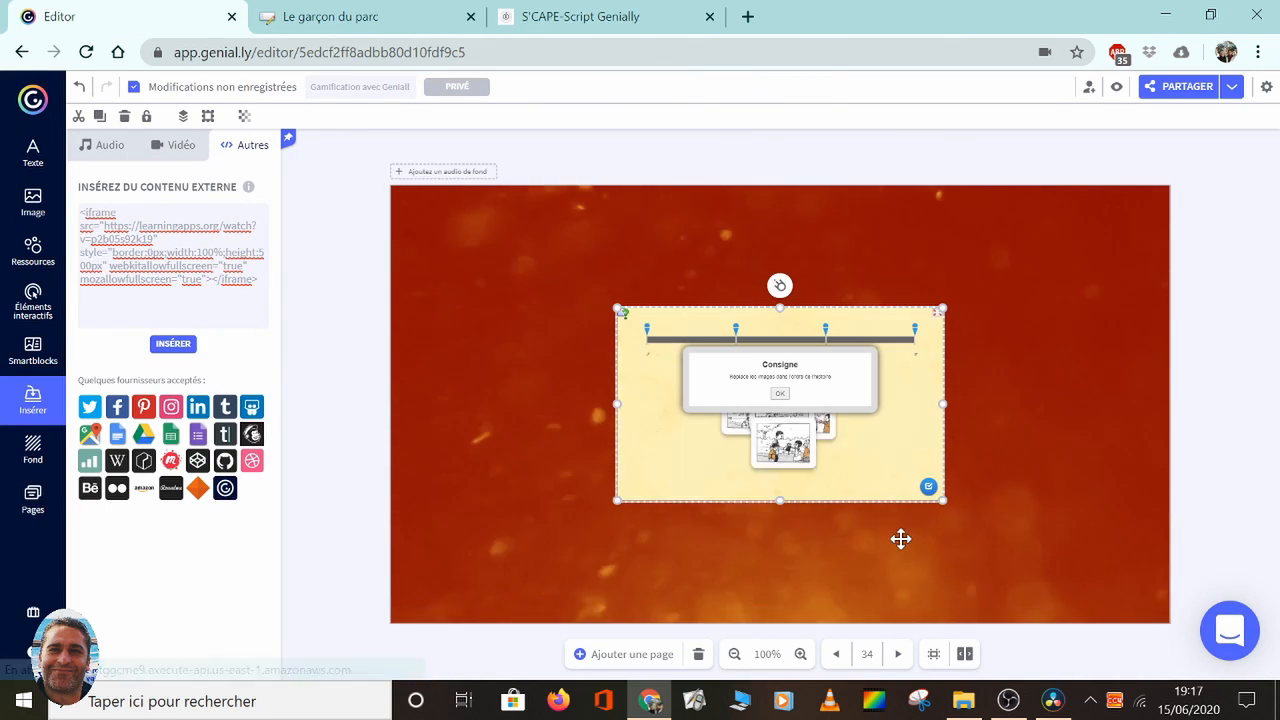
drag(943, 502, 1029, 595)
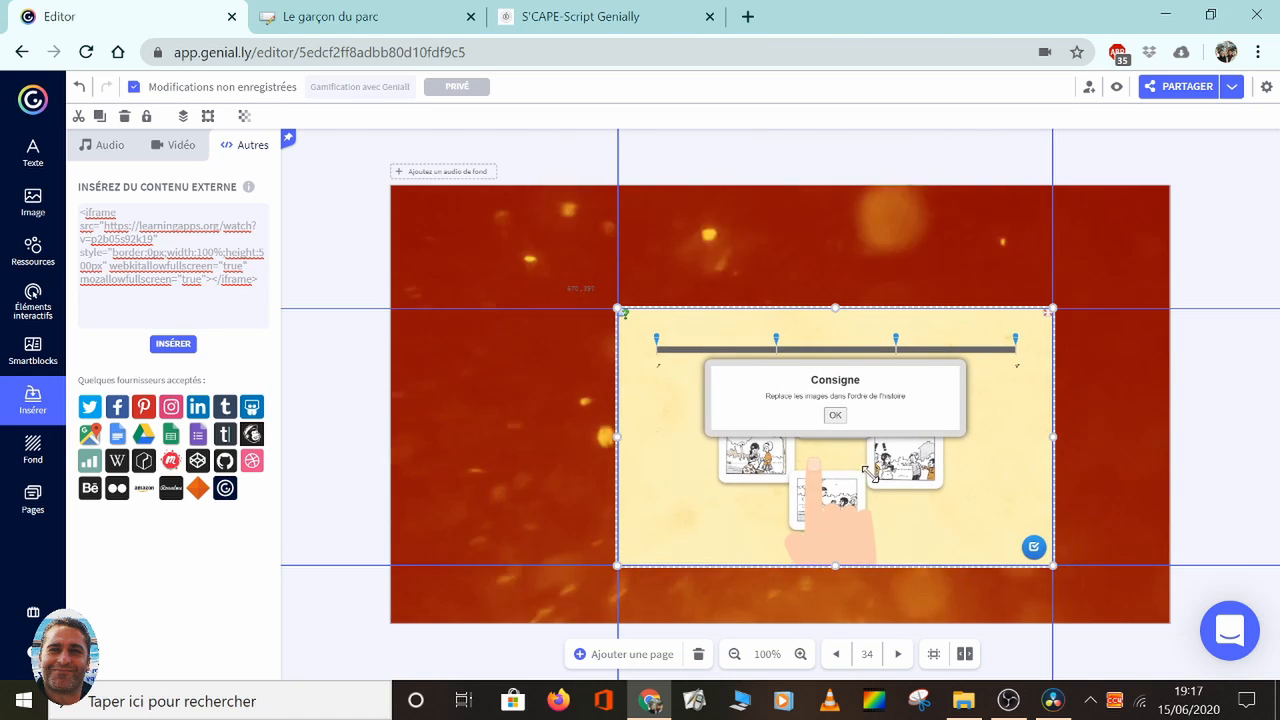
drag(870, 447, 805, 413)
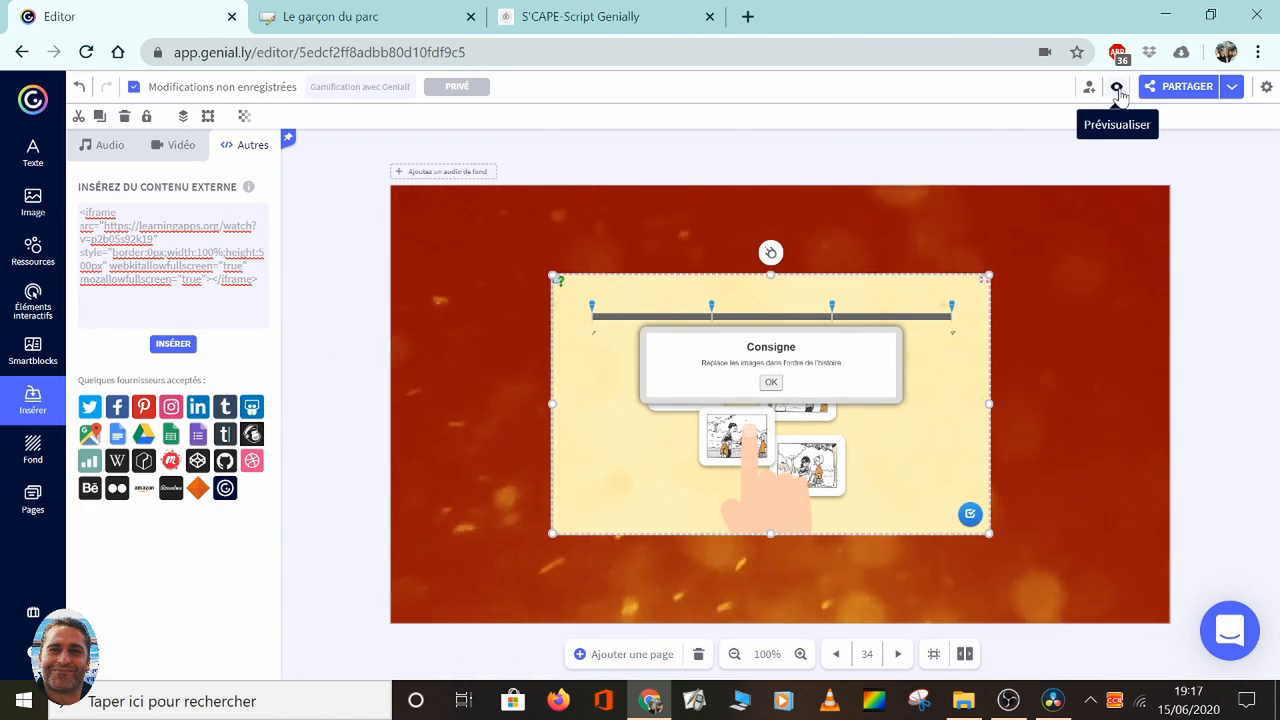
Step: Preview the page and test the embedded activity by placing its pictures along the timeline
click(1116, 86)
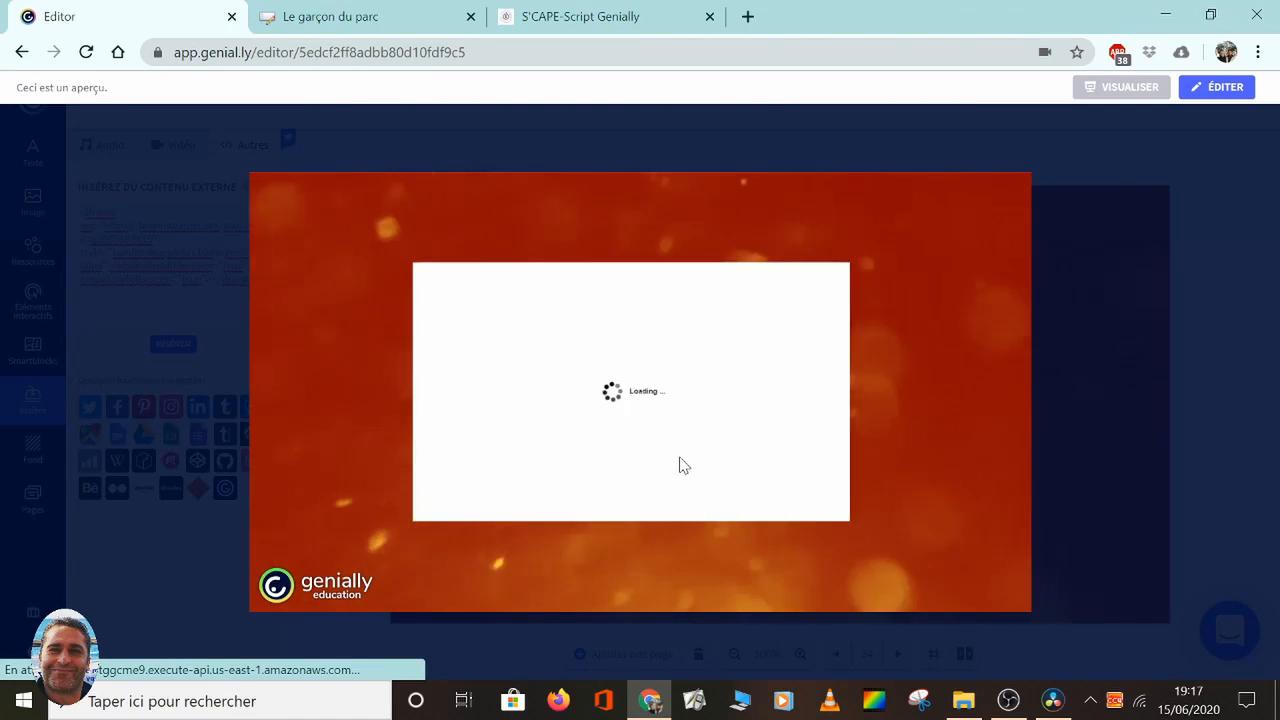
click(634, 372)
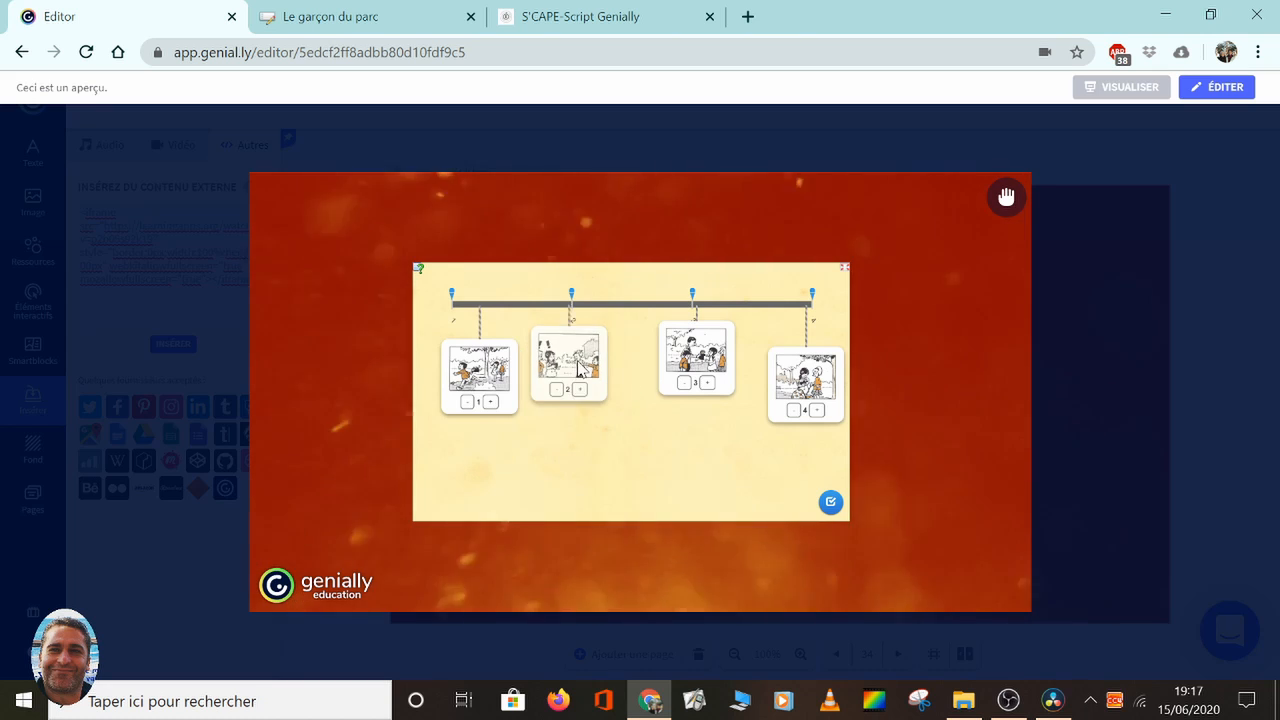
Step: Switch to the "S'CAPE-Script Genially" page and examine the available Genially script tutorials
click(585, 20)
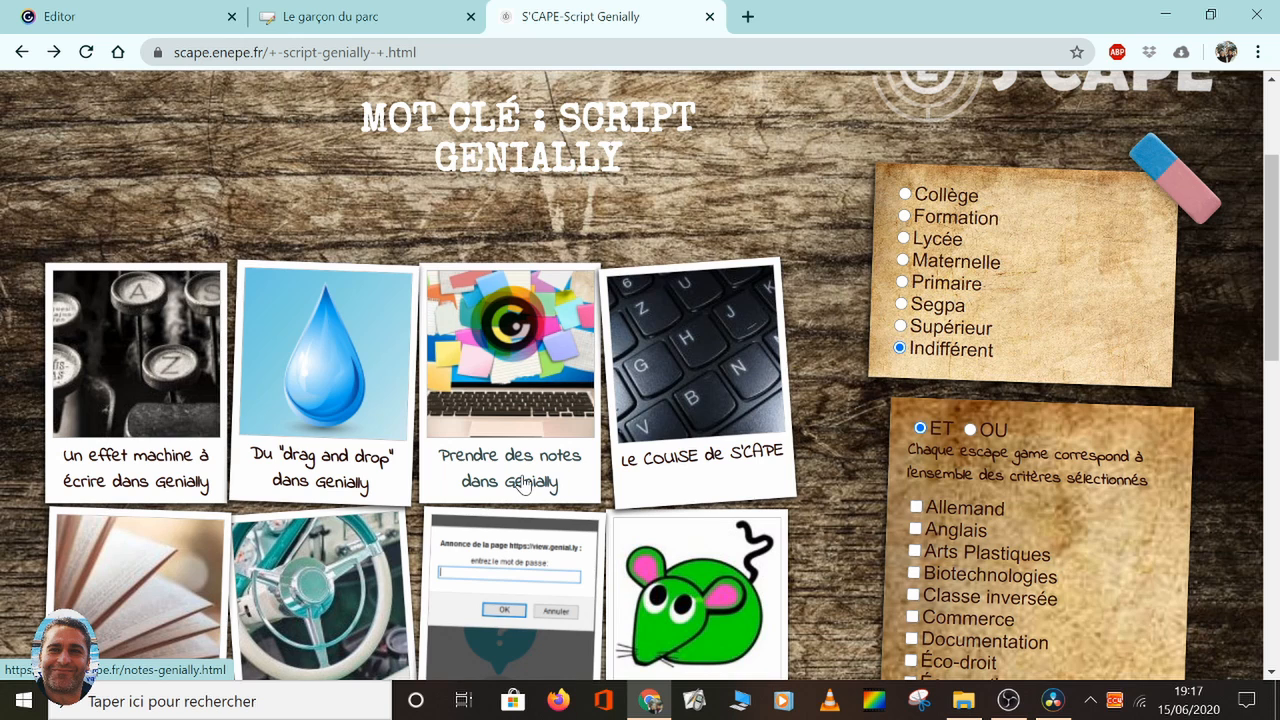
scroll(523, 483, down, 3)
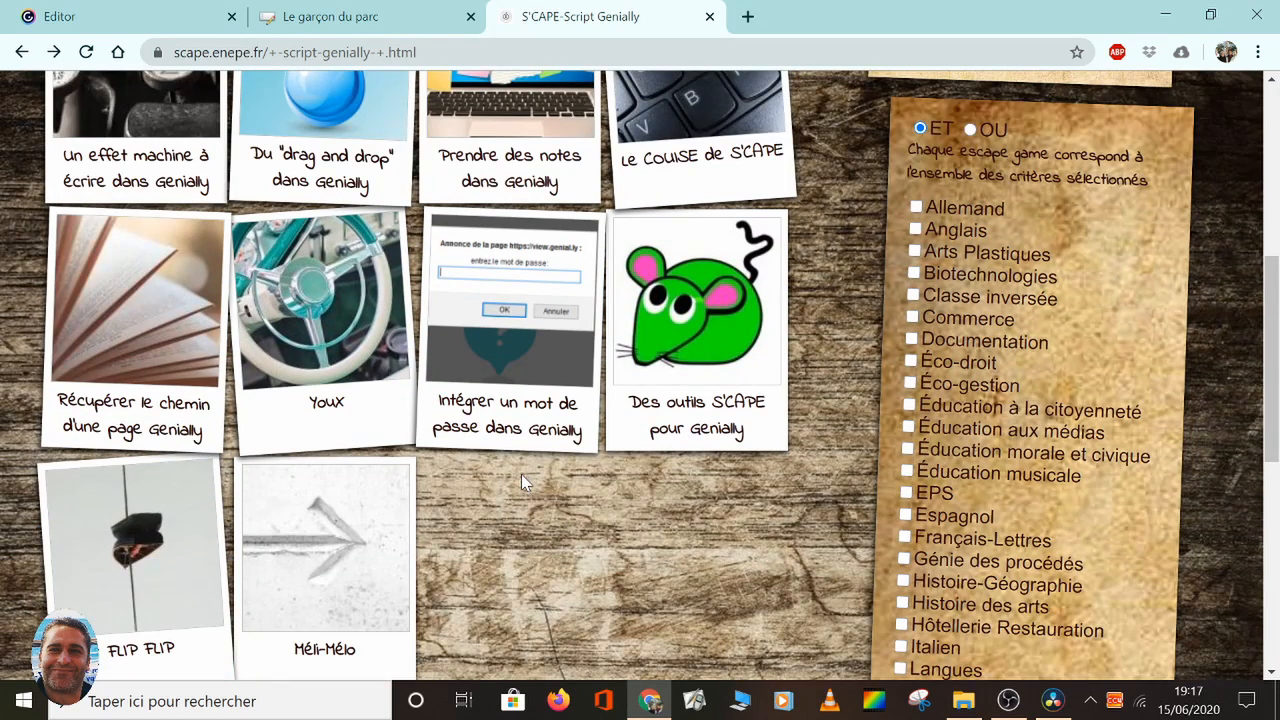
scroll(521, 474, down, 1)
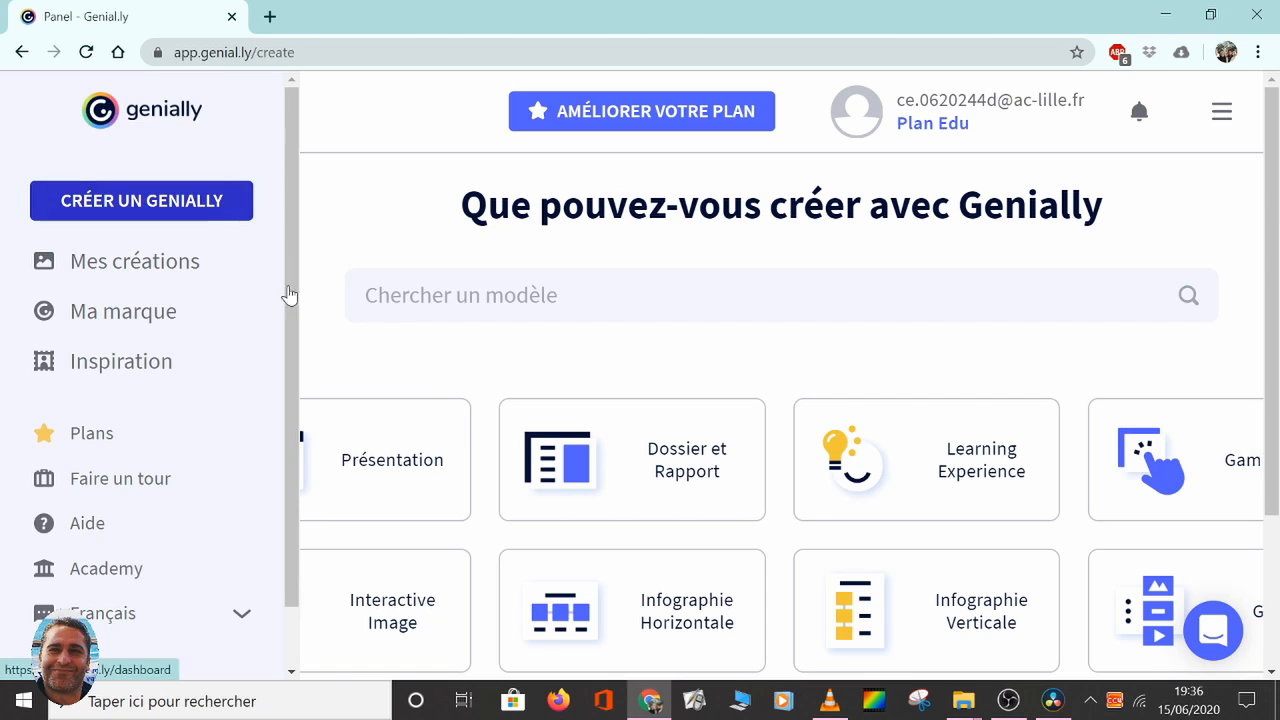
Step: Create a blank 1200 x 675 px Genially from the "Création Vierge" templates
scroll(929, 603, down, 2)
click(1131, 605)
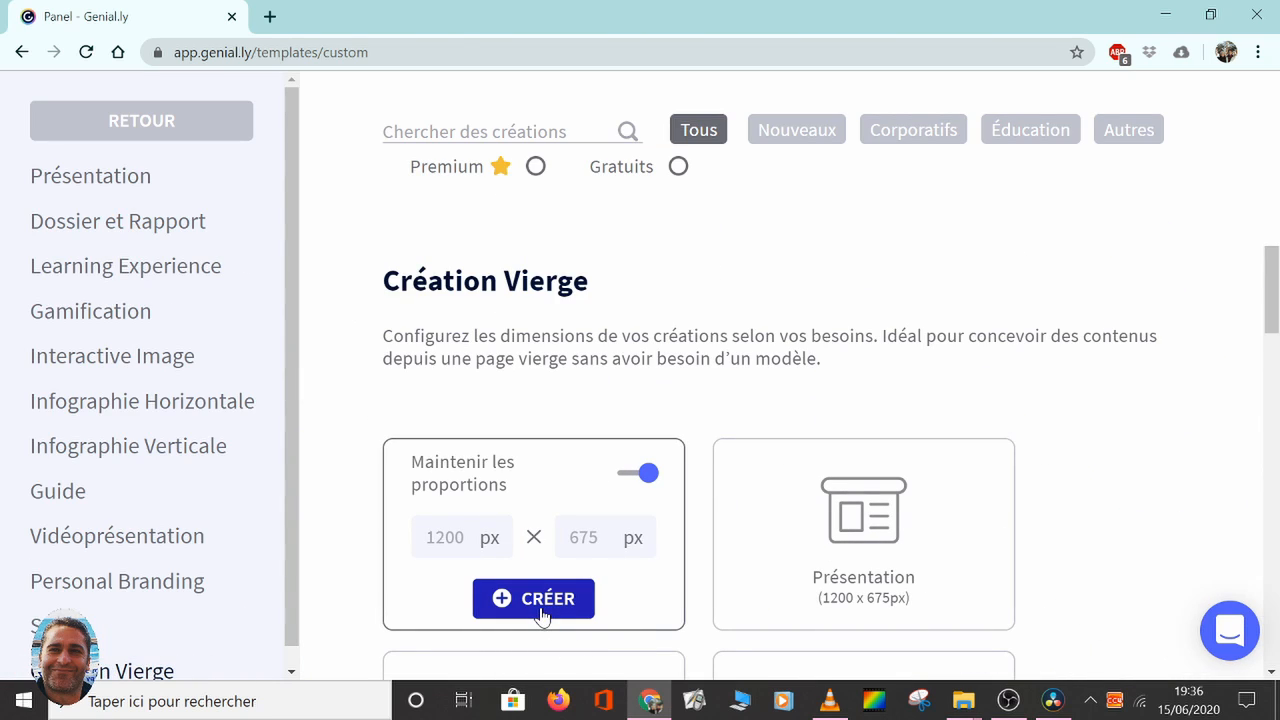
click(541, 612)
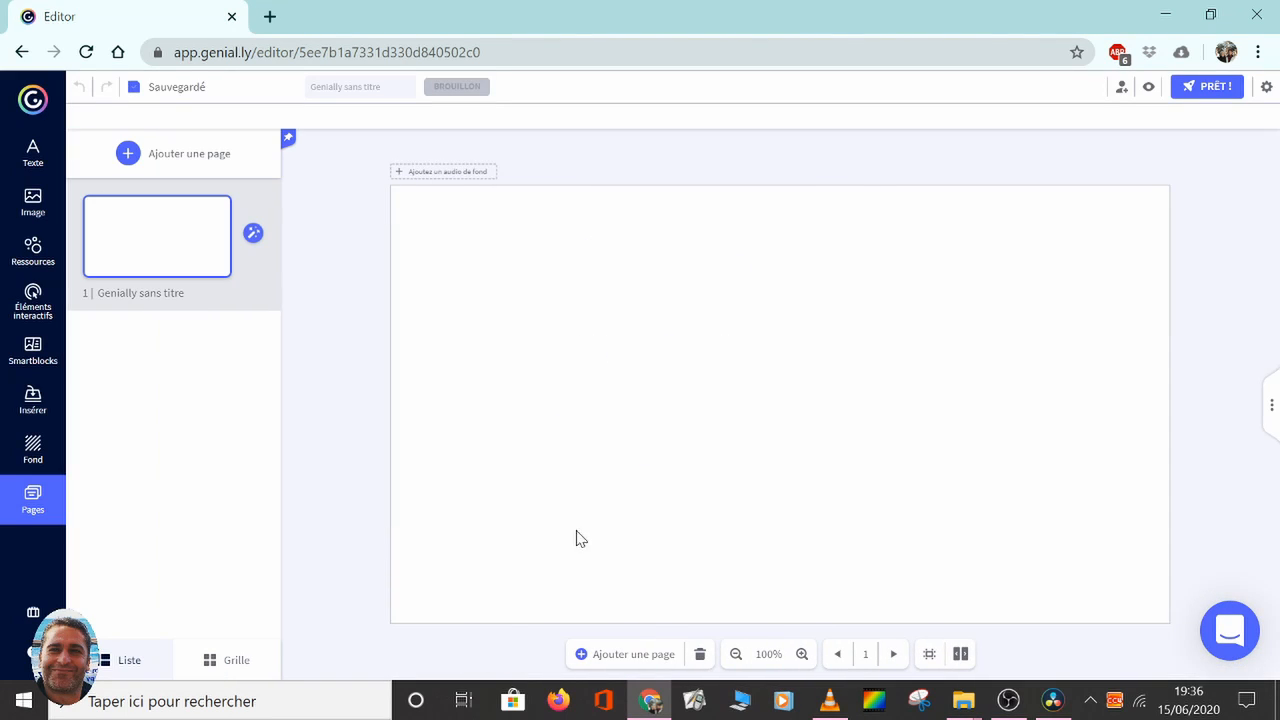
Step: Add two "Blank" template pages to the new Genially
click(150, 160)
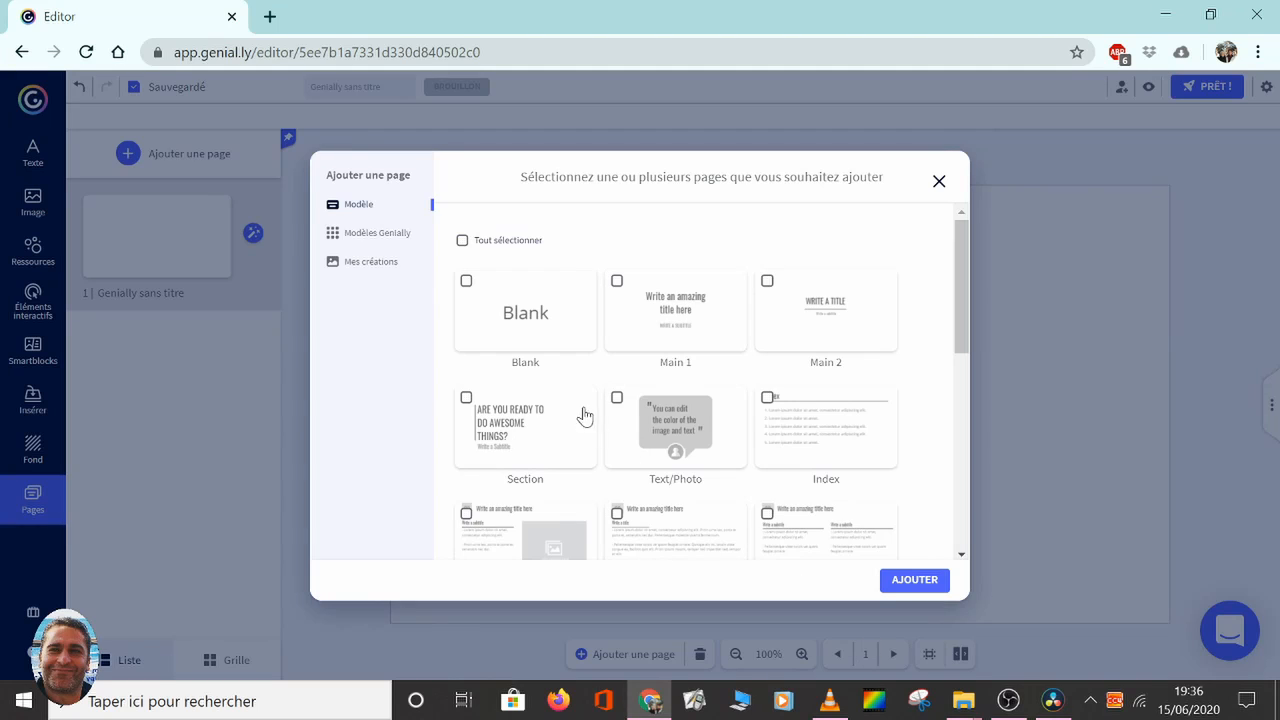
click(537, 335)
click(914, 580)
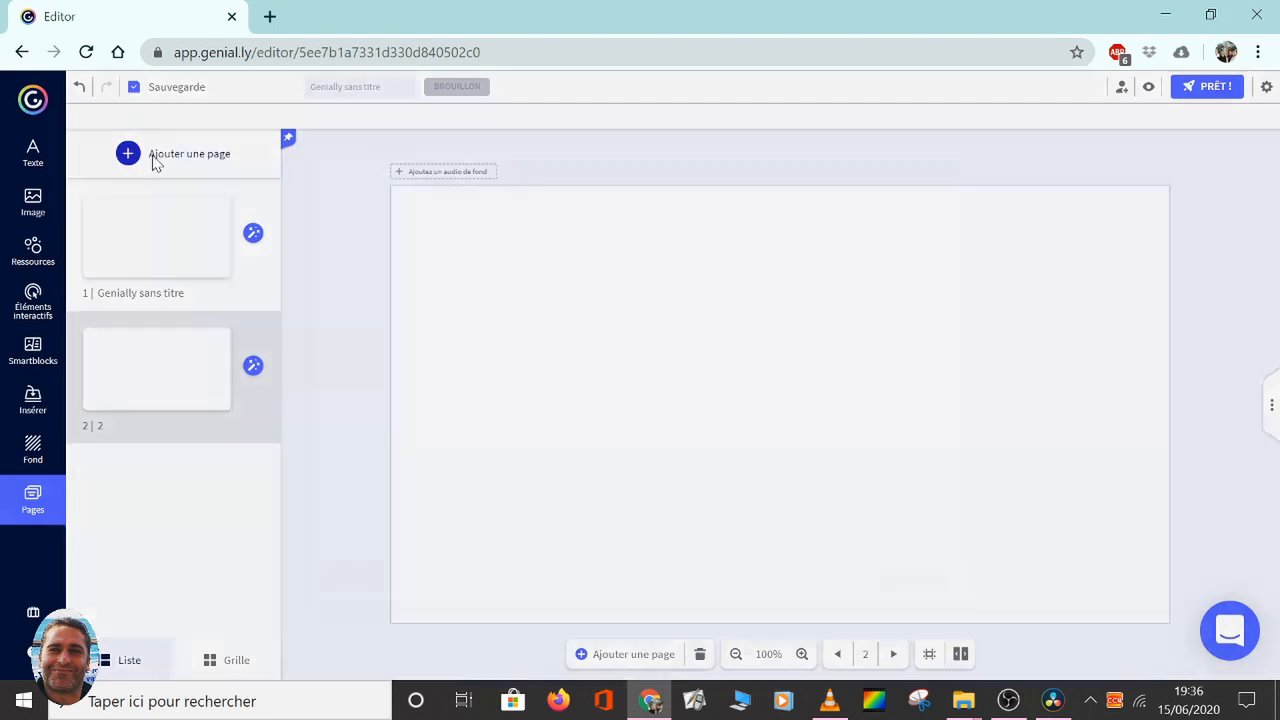
click(155, 160)
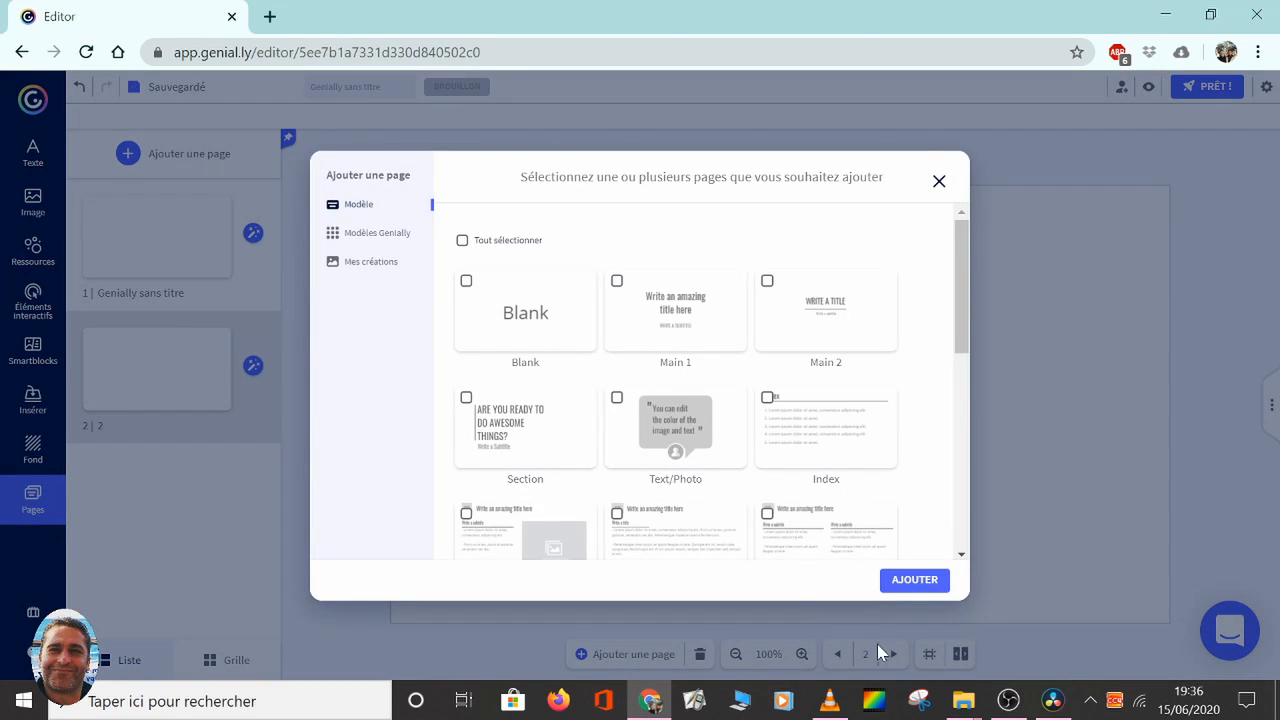
click(508, 337)
click(910, 588)
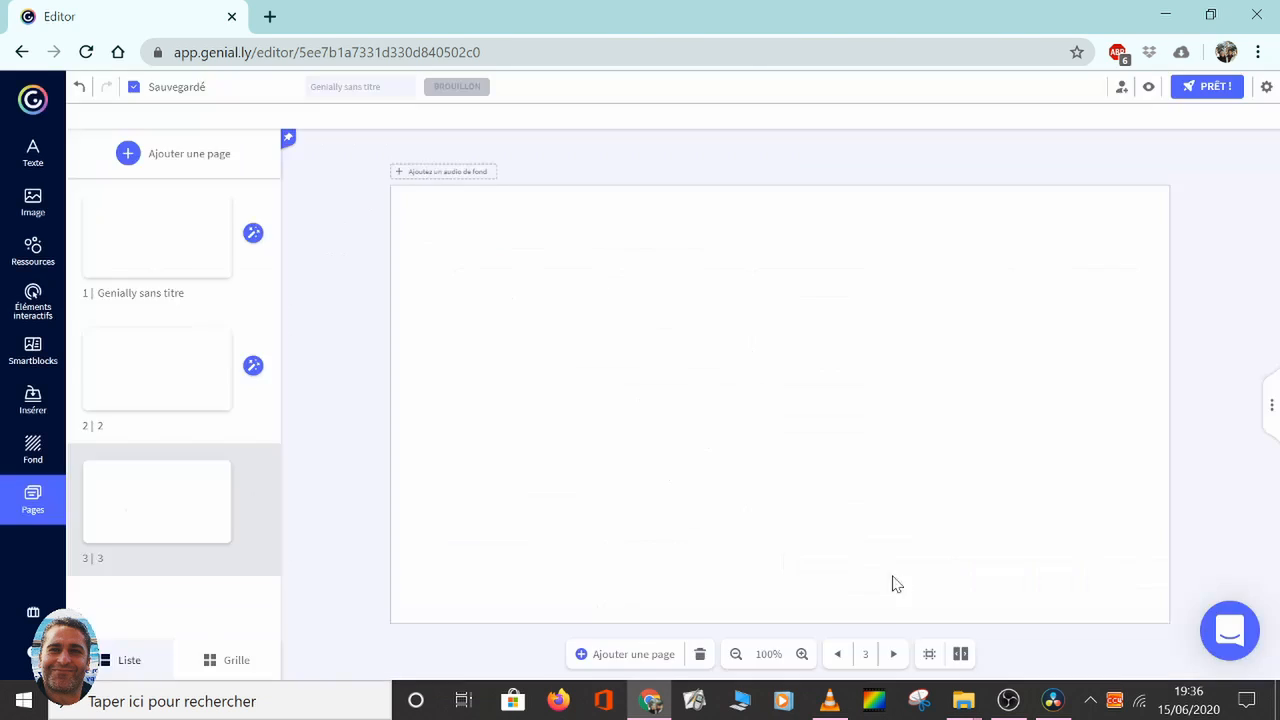
Step: Rename the three pages "couverture", "introduction" and "minuteur" in order
triple_click(118, 293)
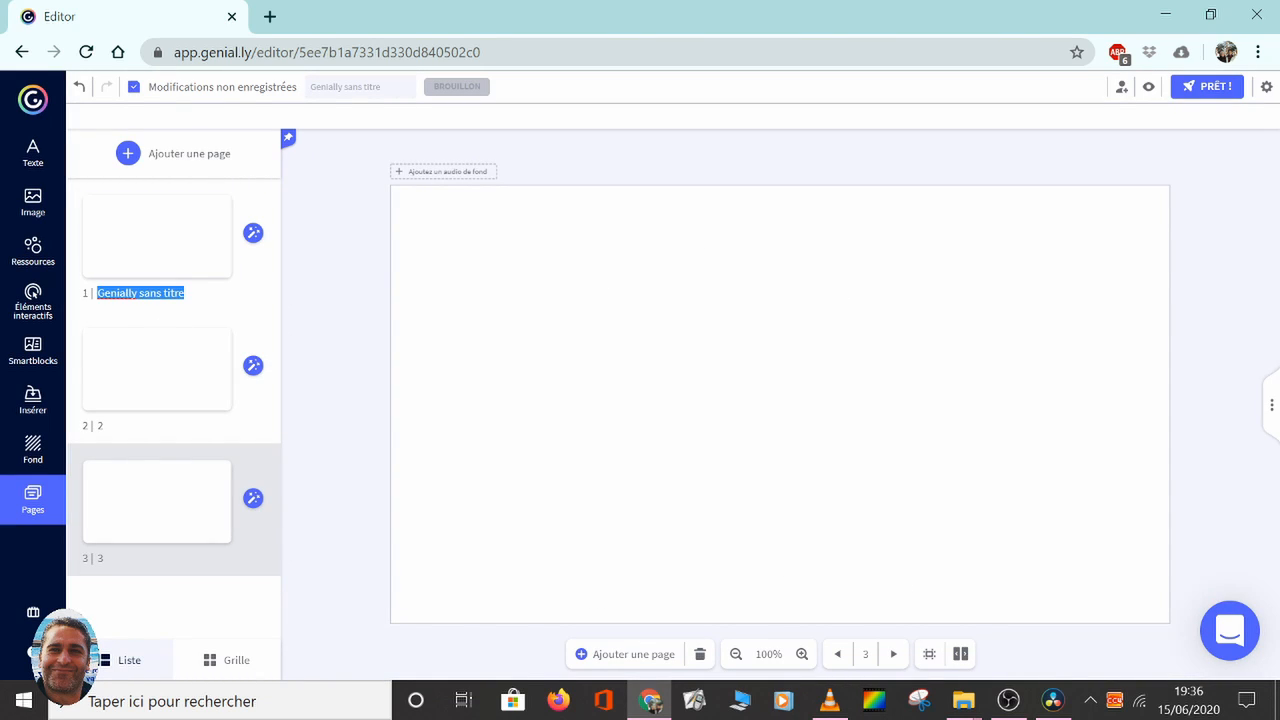
text(couverture)
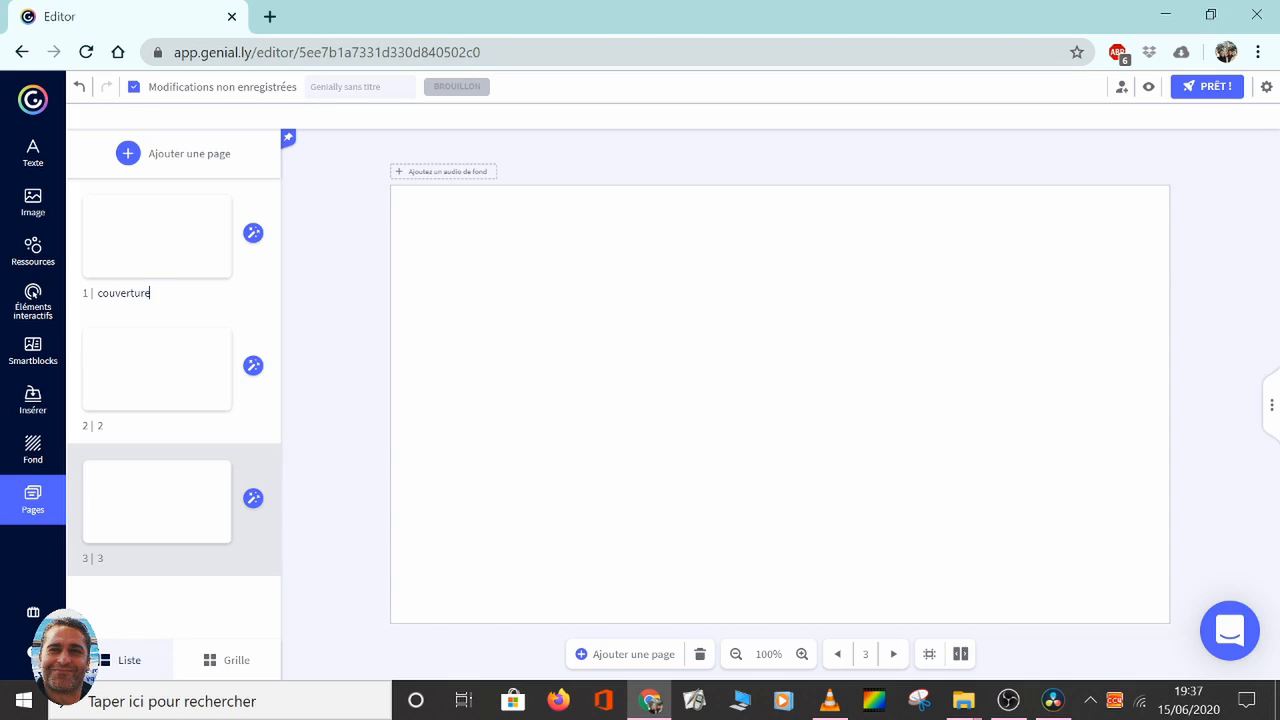
click(101, 425)
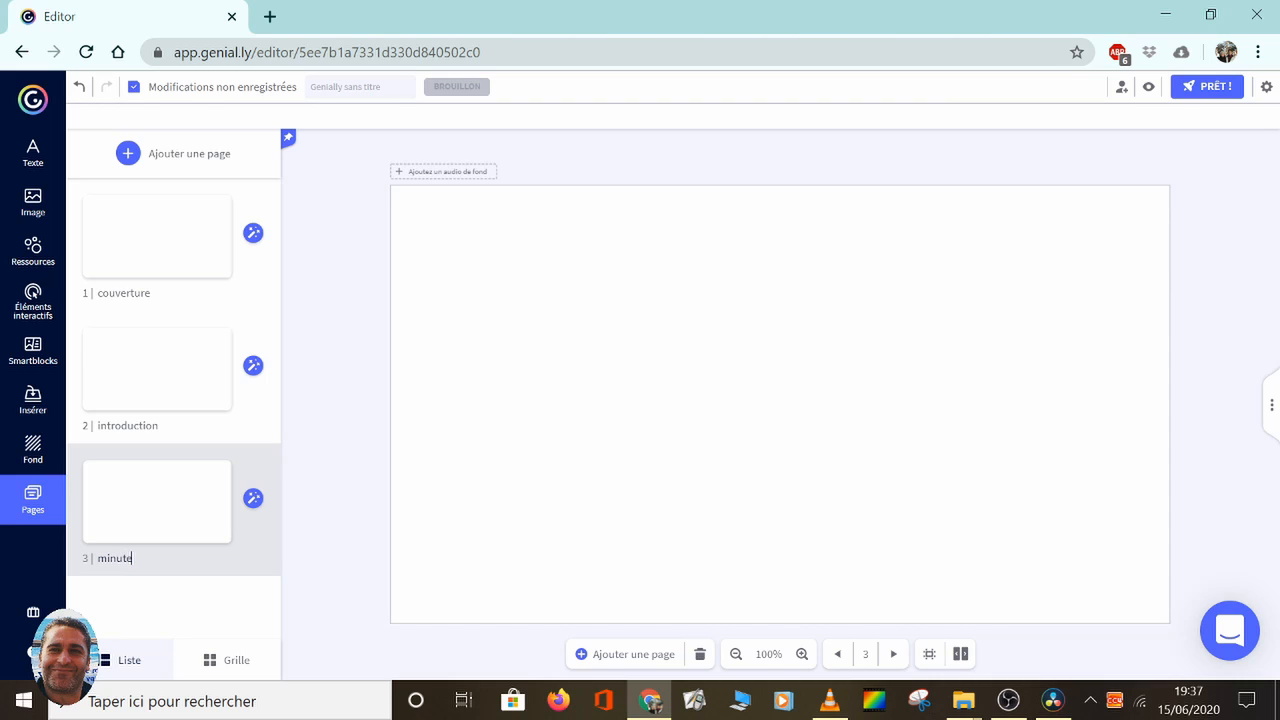
Step: Paste the S'CAPE timer iframe (temps=60, couleur=yellow, fond=black, scrolling='no') as external content and insert it on the "minuteur" page
text(<iframe src='https://scape.enepe.fr/ressources/minuteur/timer.php?temps=60&couleur=yellow&fond=black ' scrolling='no' ></iframe>)
click(33, 400)
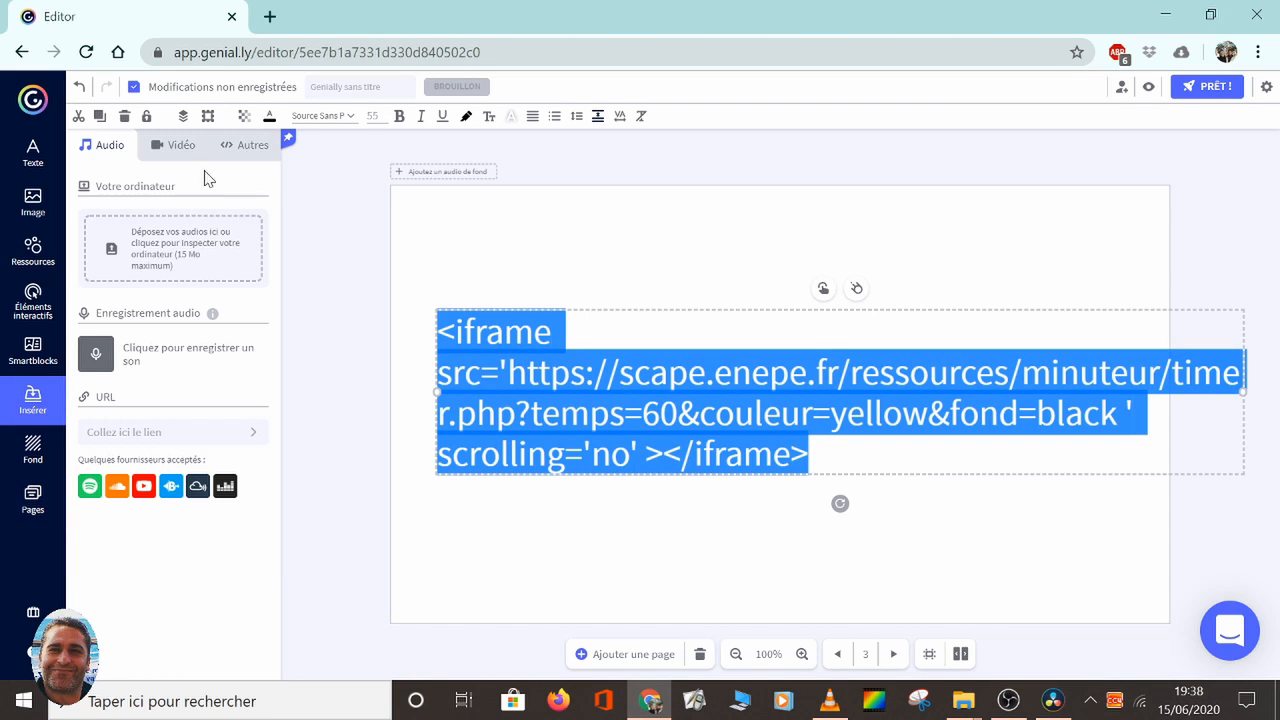
click(224, 147)
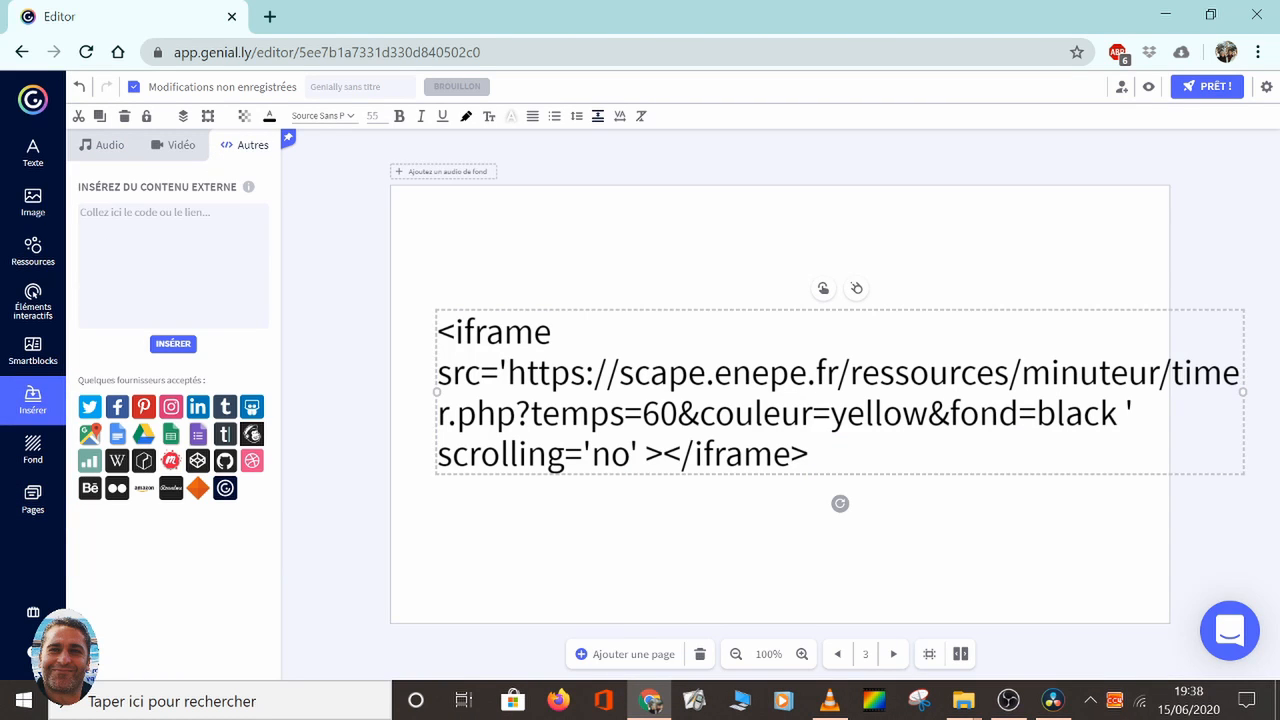
text(<iframe src='https://scape.enepe.fr/ressources/minuteur/timer.php?temps=60&couleur=yellow&fond=black ' scrolling='no' ></iframe>)
click(172, 343)
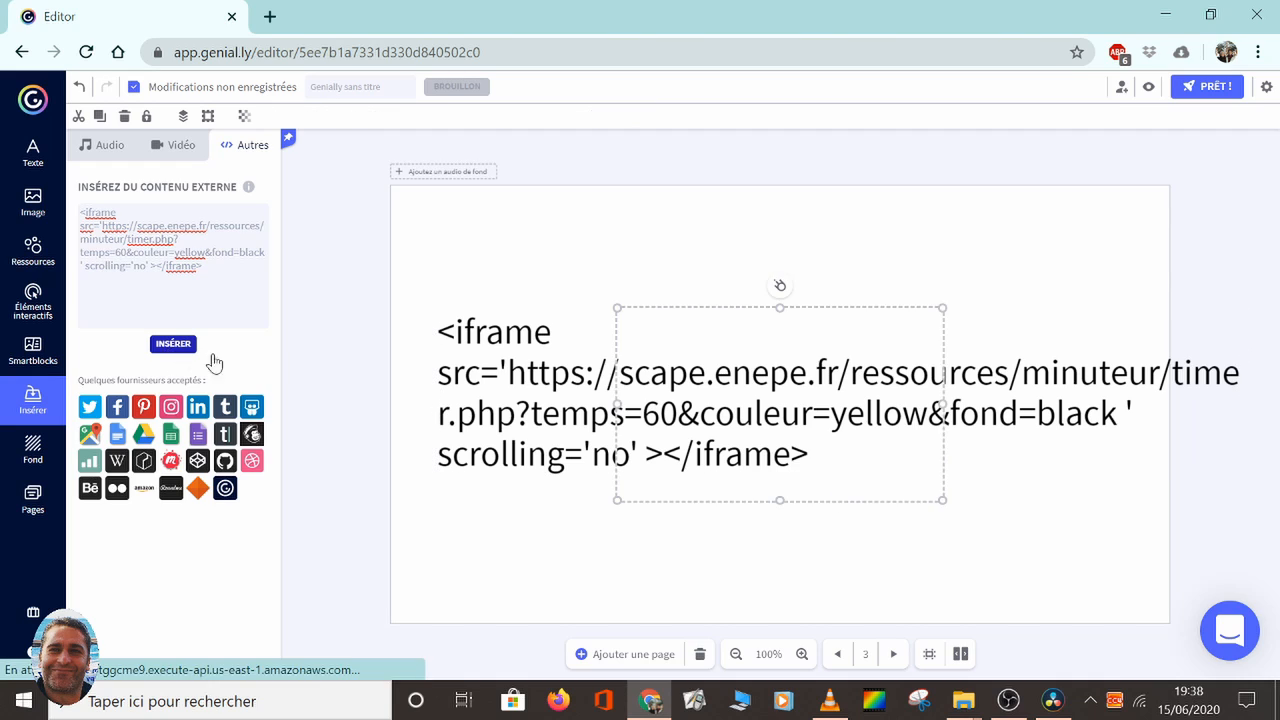
Step: Move the timer to the upper part of the page and delete the iframe code text from the page
drag(822, 492, 626, 369)
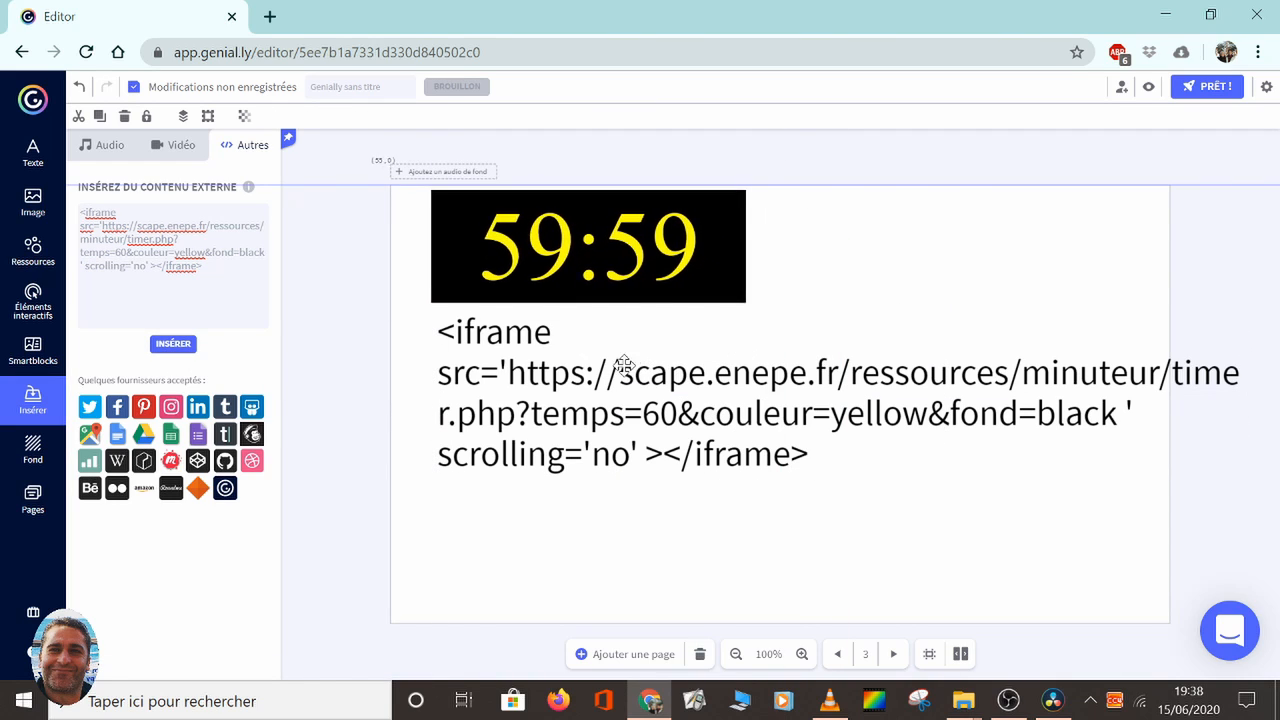
click(727, 452)
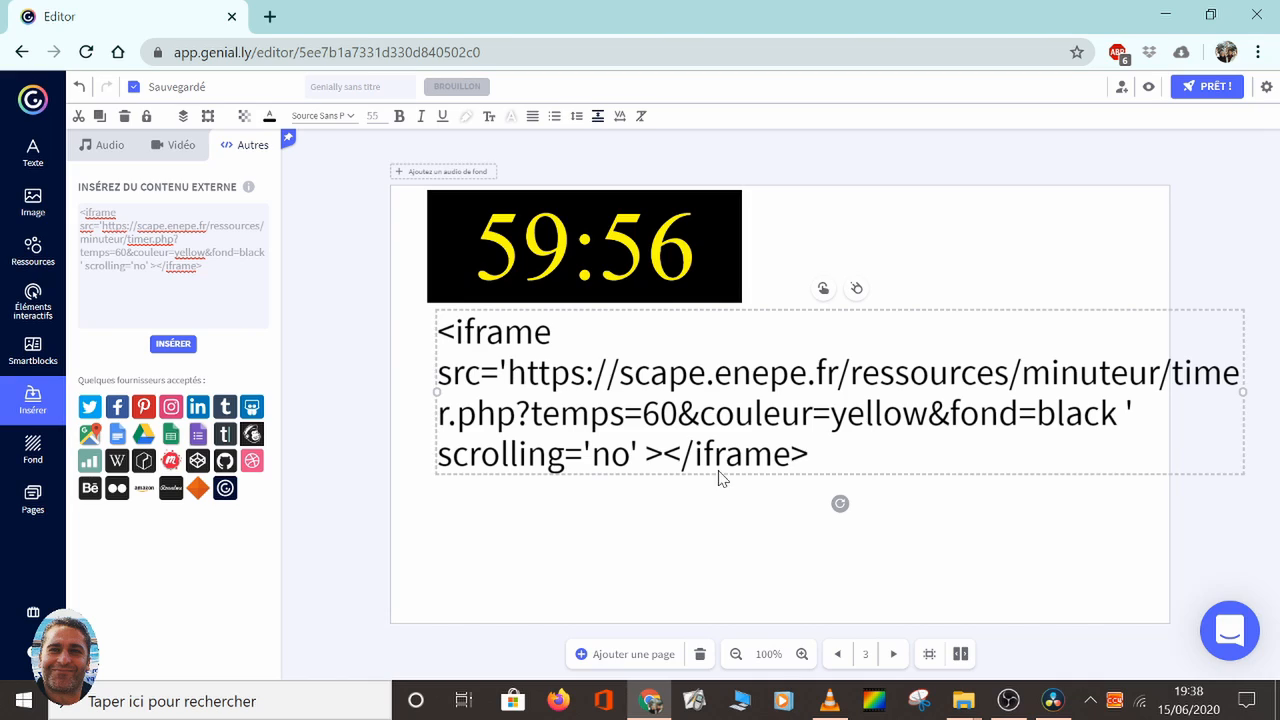
key(Delete)
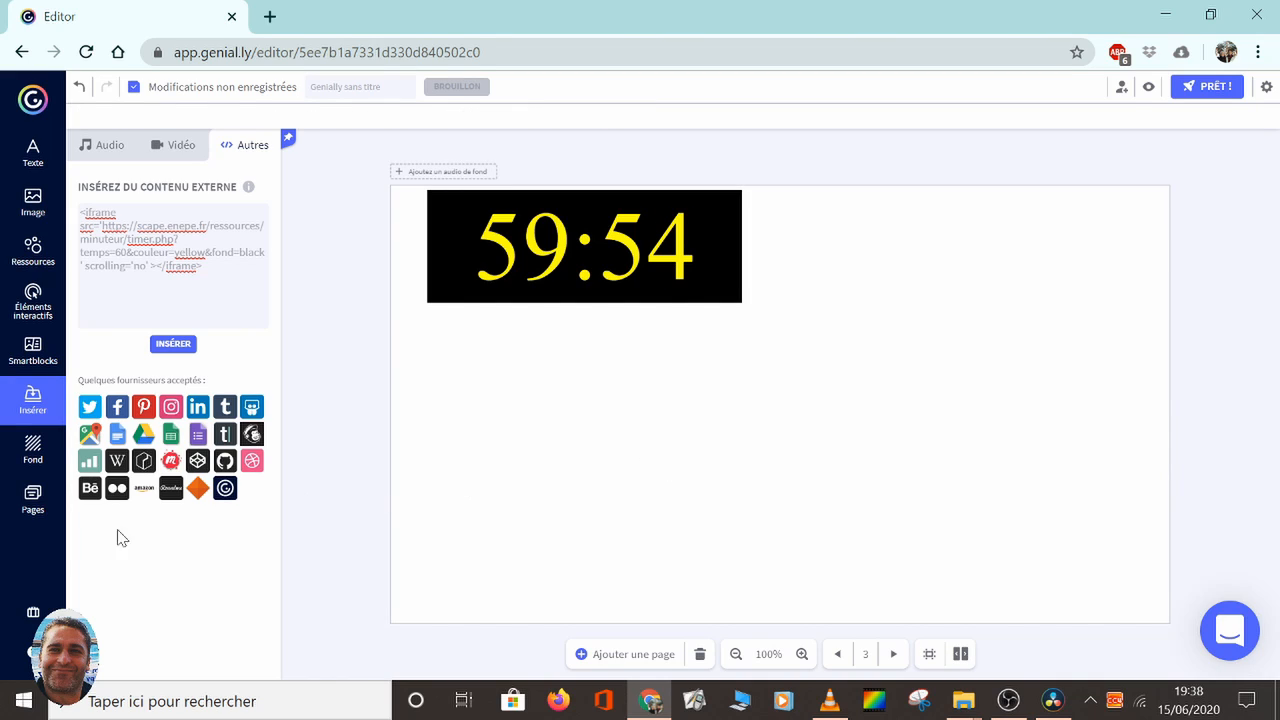
Step: Show the page list and visit "introduction" and "minuteur" to check the embedded timer
click(31, 500)
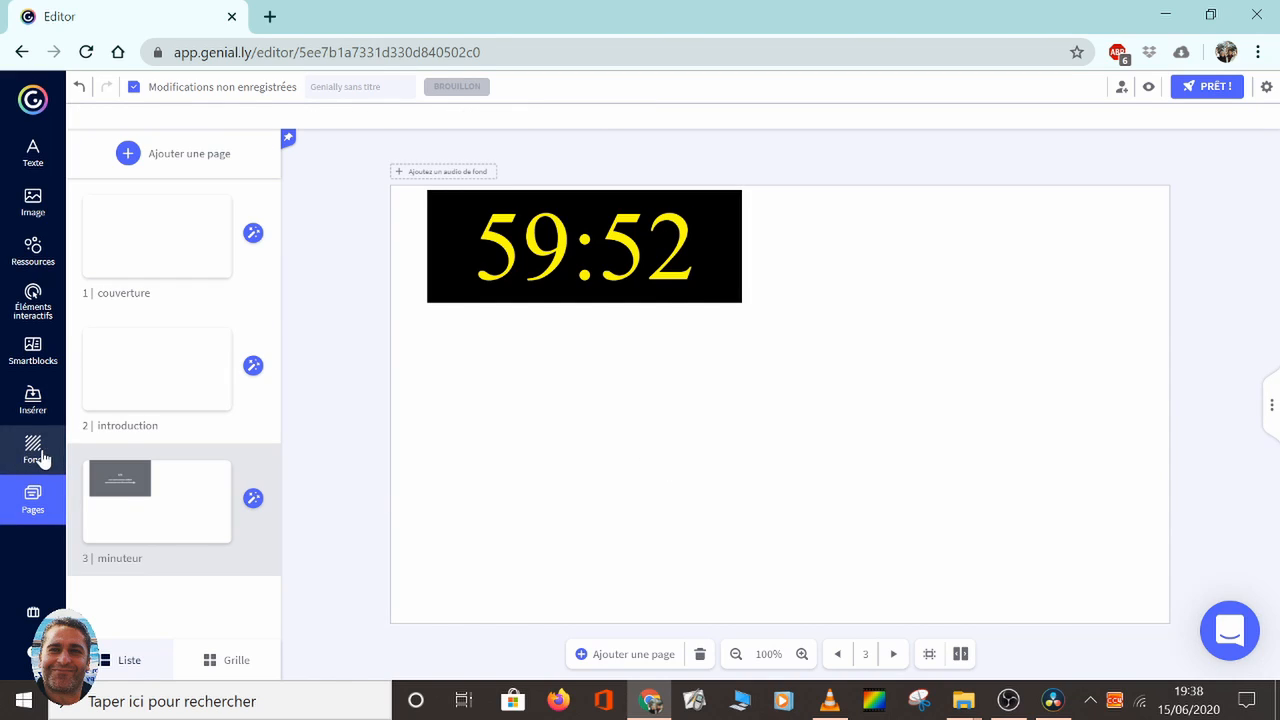
click(146, 383)
click(149, 511)
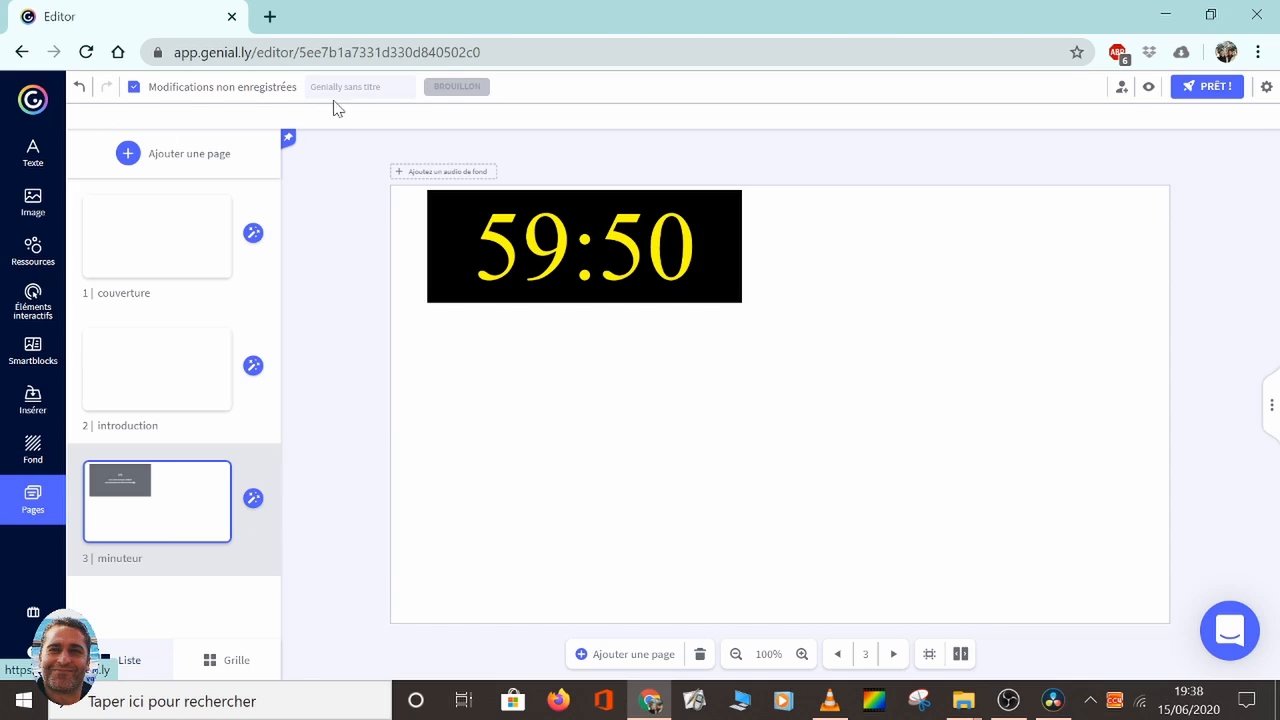
Step: Title the Genially "minuteur" and return to the dashboard
click(311, 86)
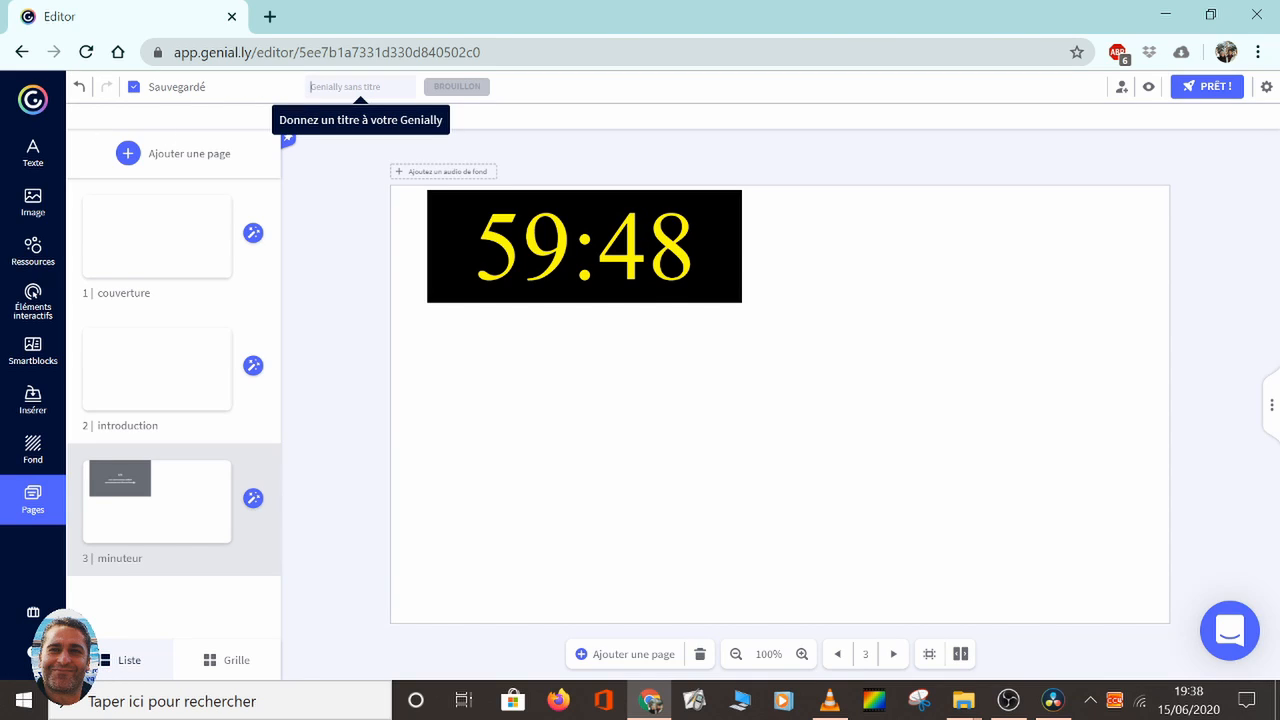
text(minuteur)
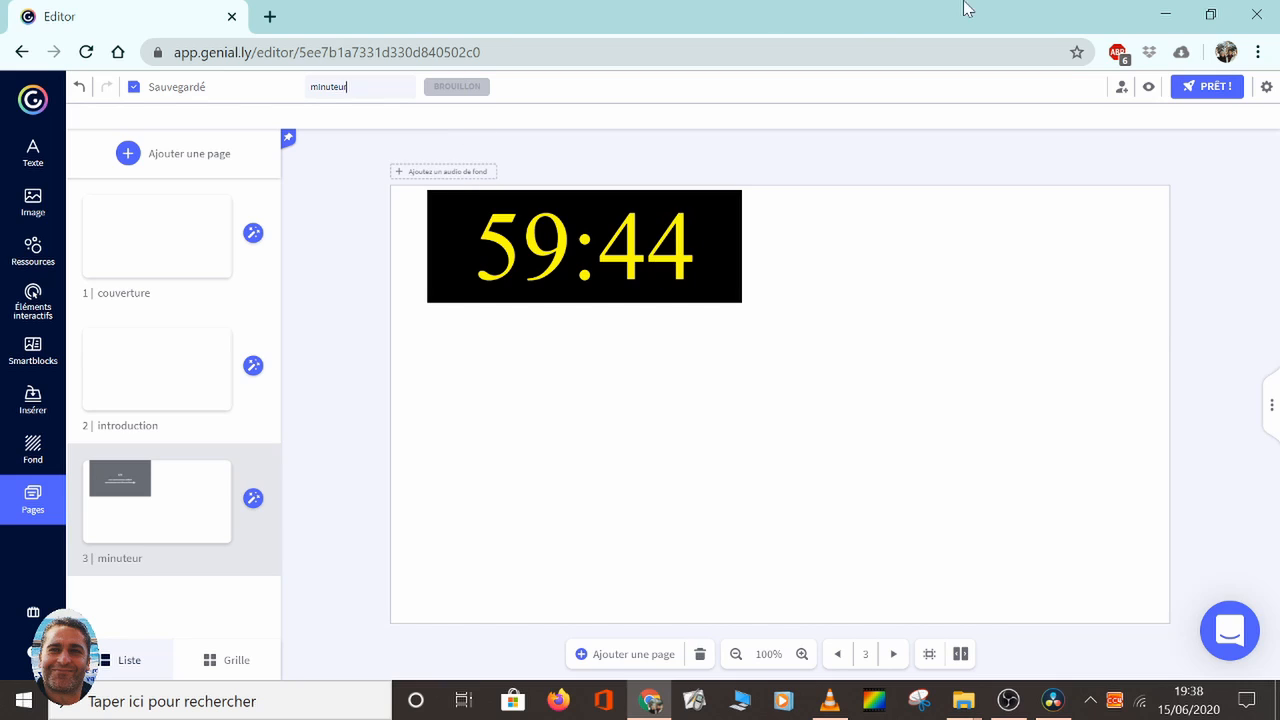
click(58, 90)
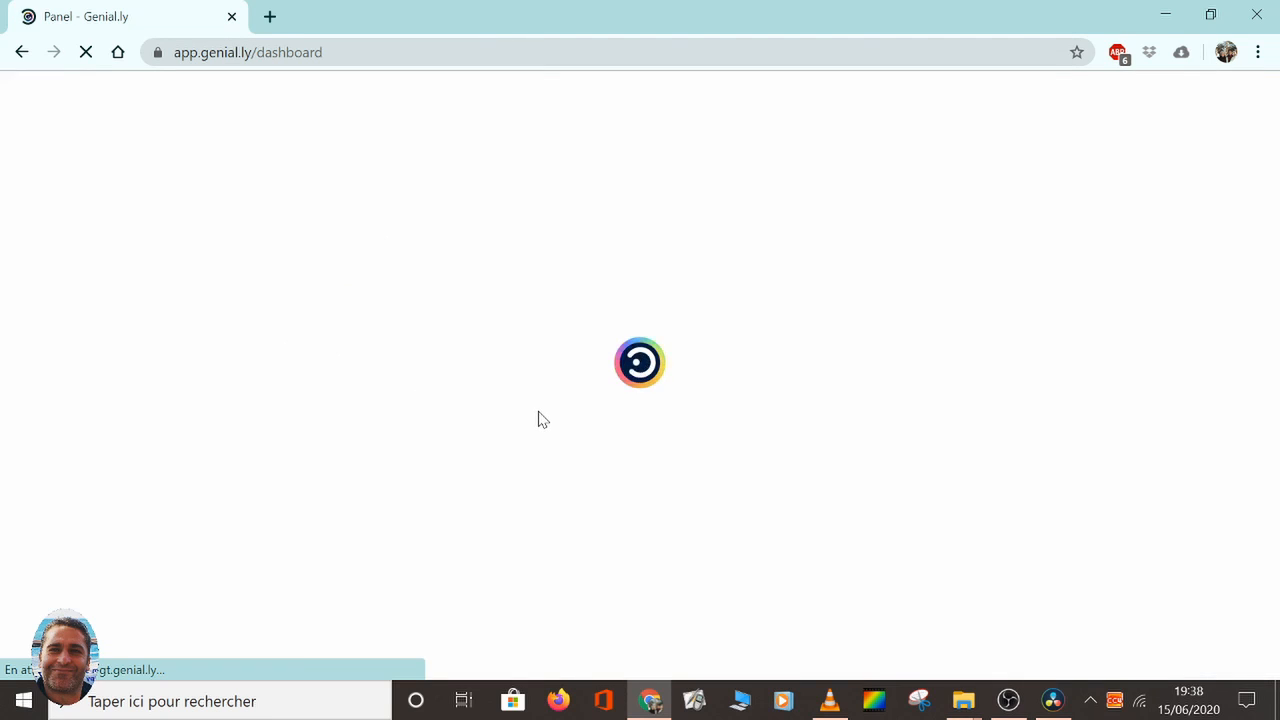
Step: Open the personal creations folder and examine the link and embed sharing options of the Covenite escape game
click(1045, 297)
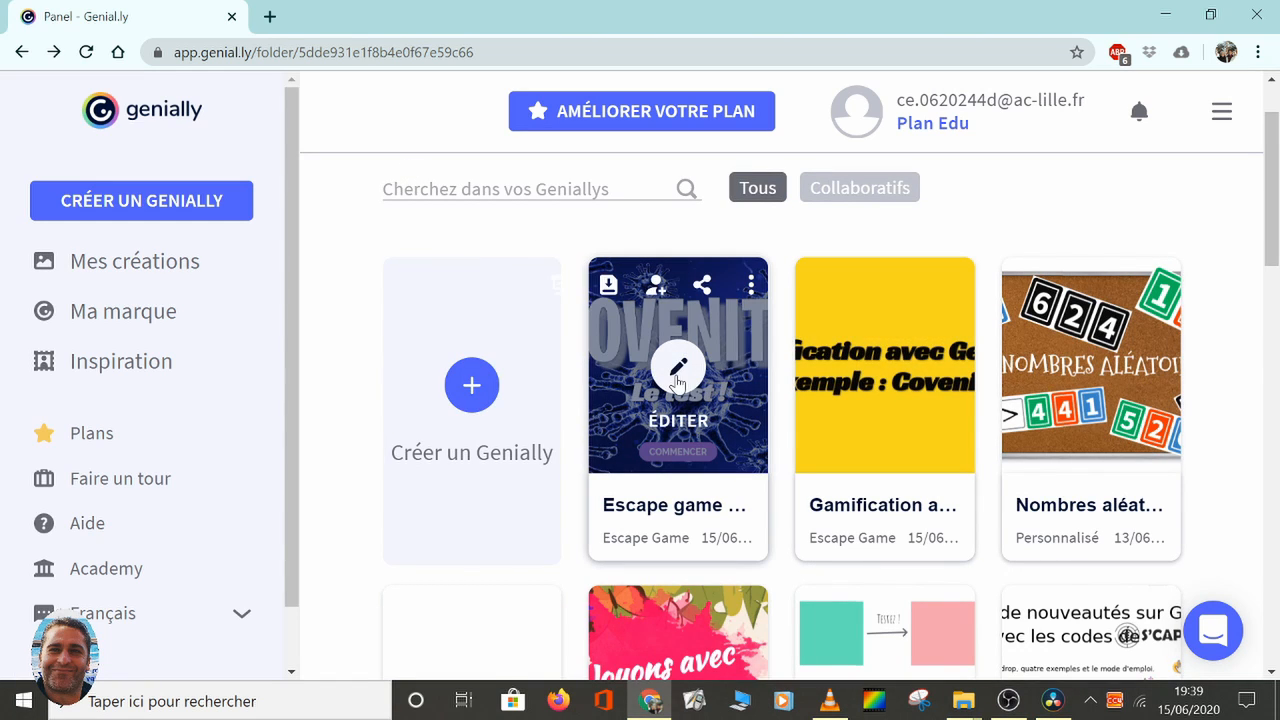
click(703, 288)
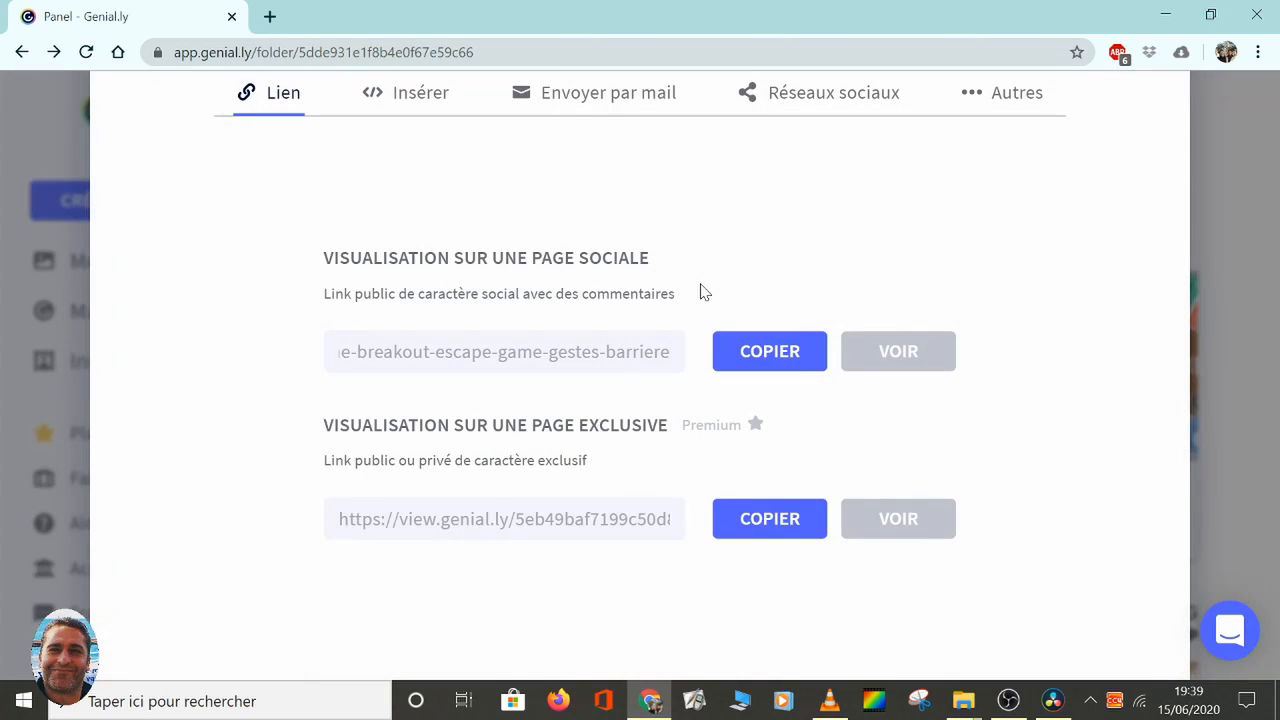
click(408, 96)
click(886, 428)
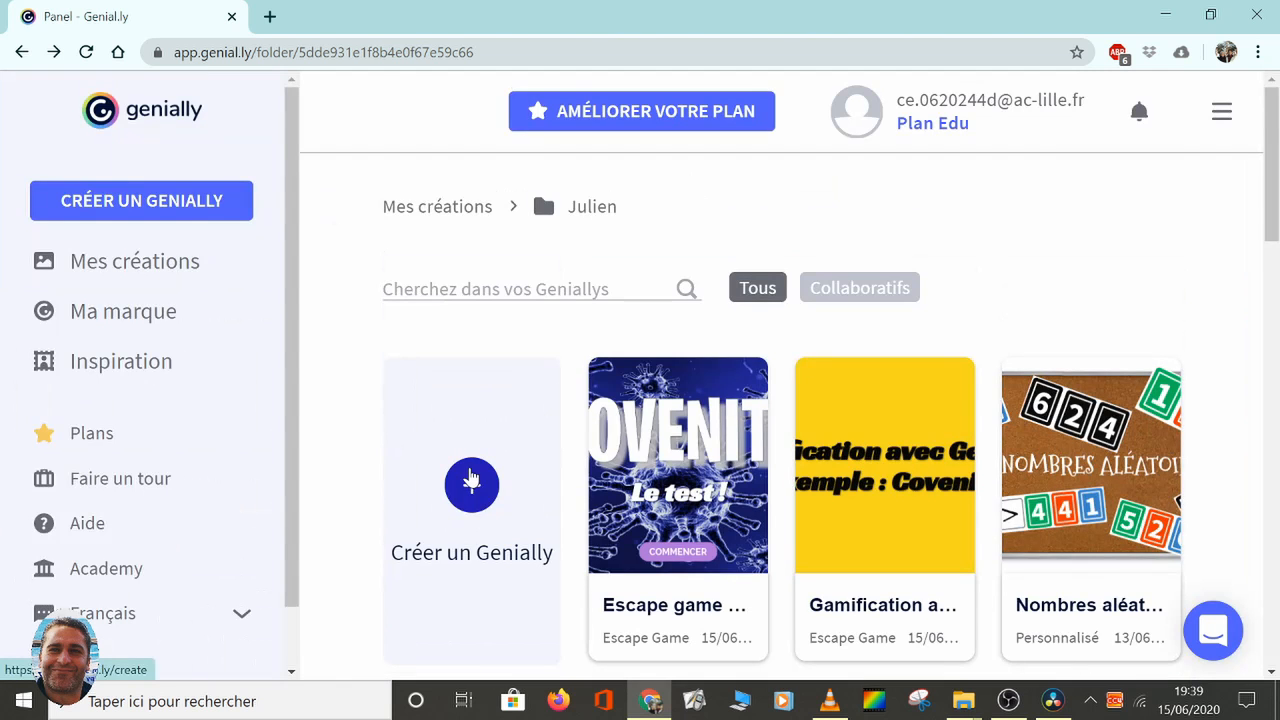
Step: Return to the dashboard and open the "minuteur" Genially for editing on its "minuteur" page
click(179, 118)
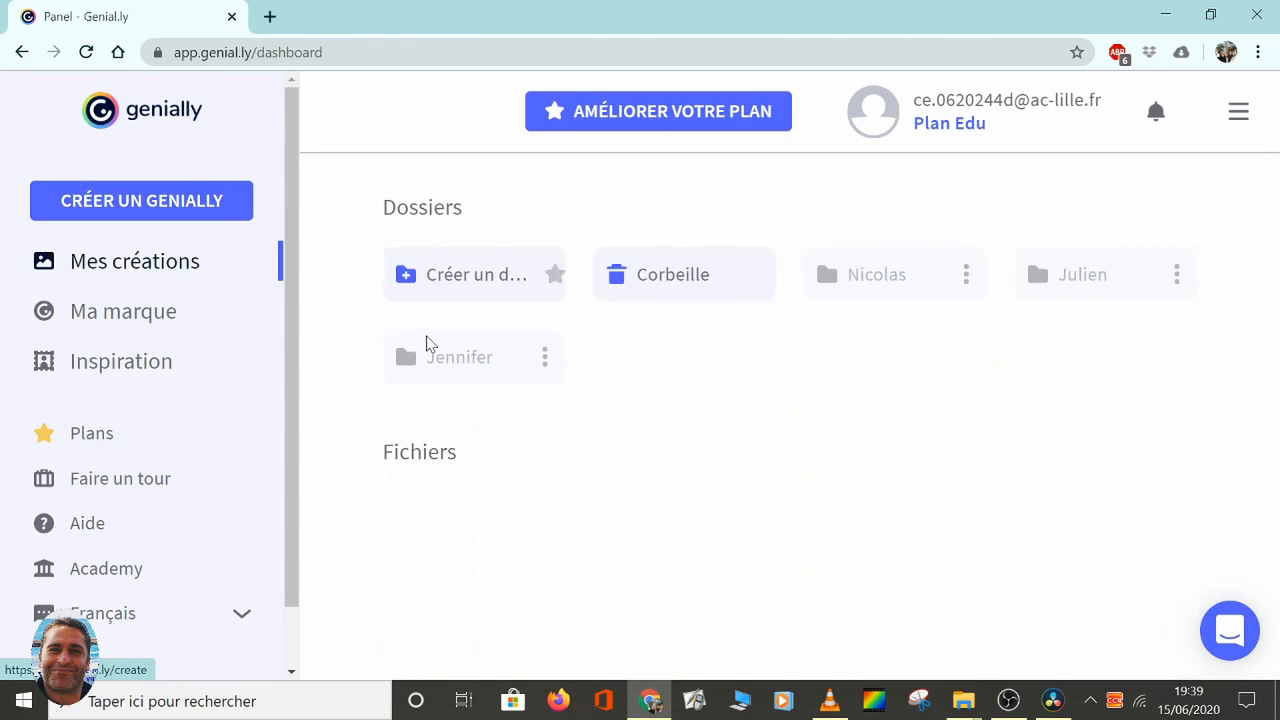
scroll(700, 576, down, 2)
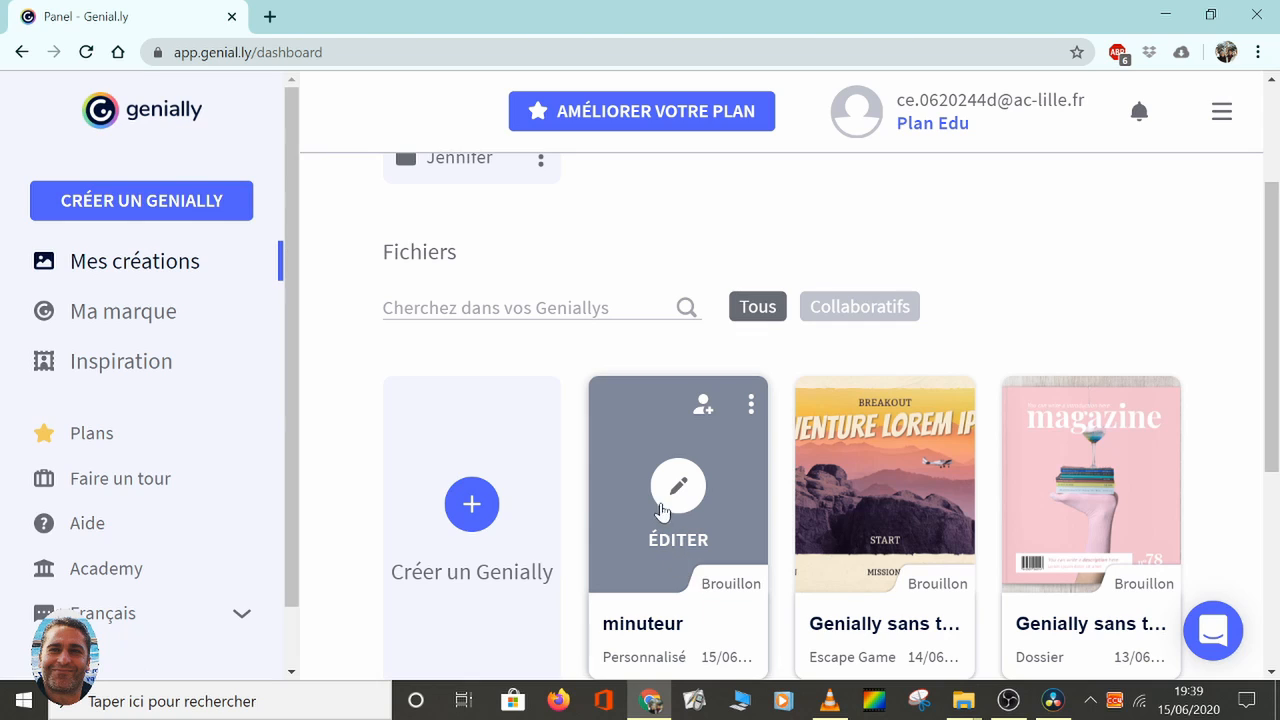
click(661, 505)
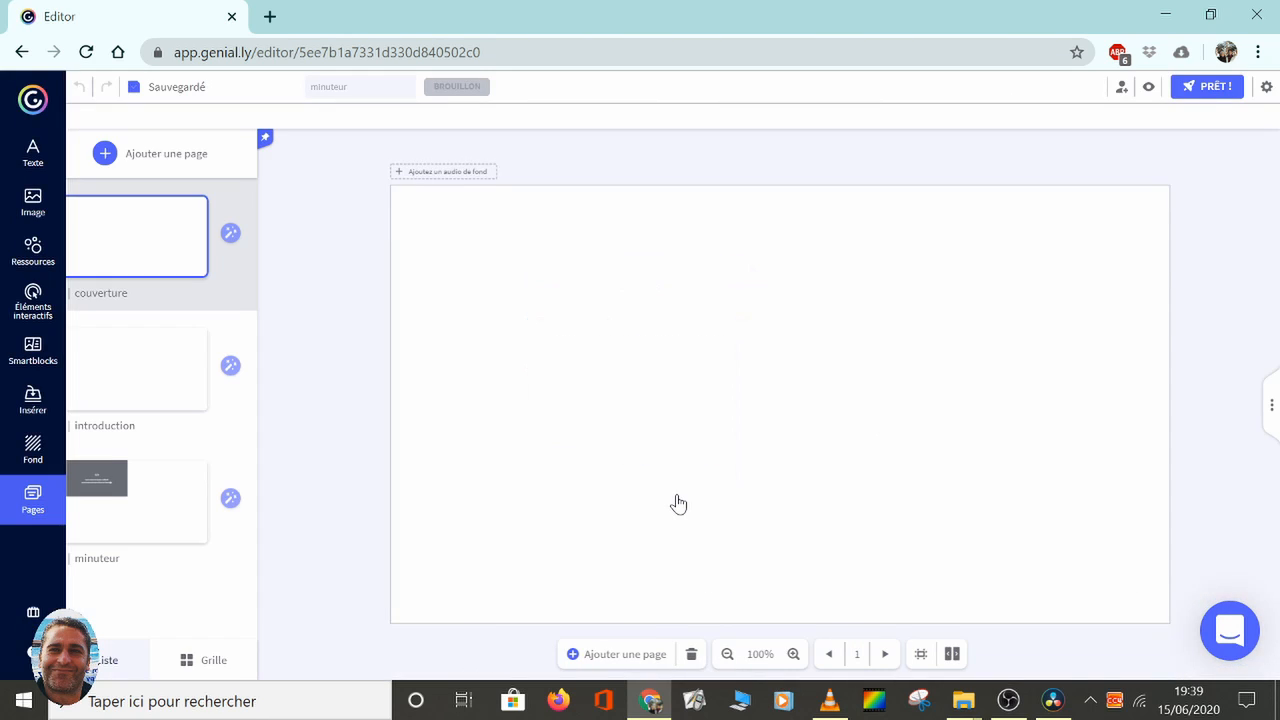
click(220, 511)
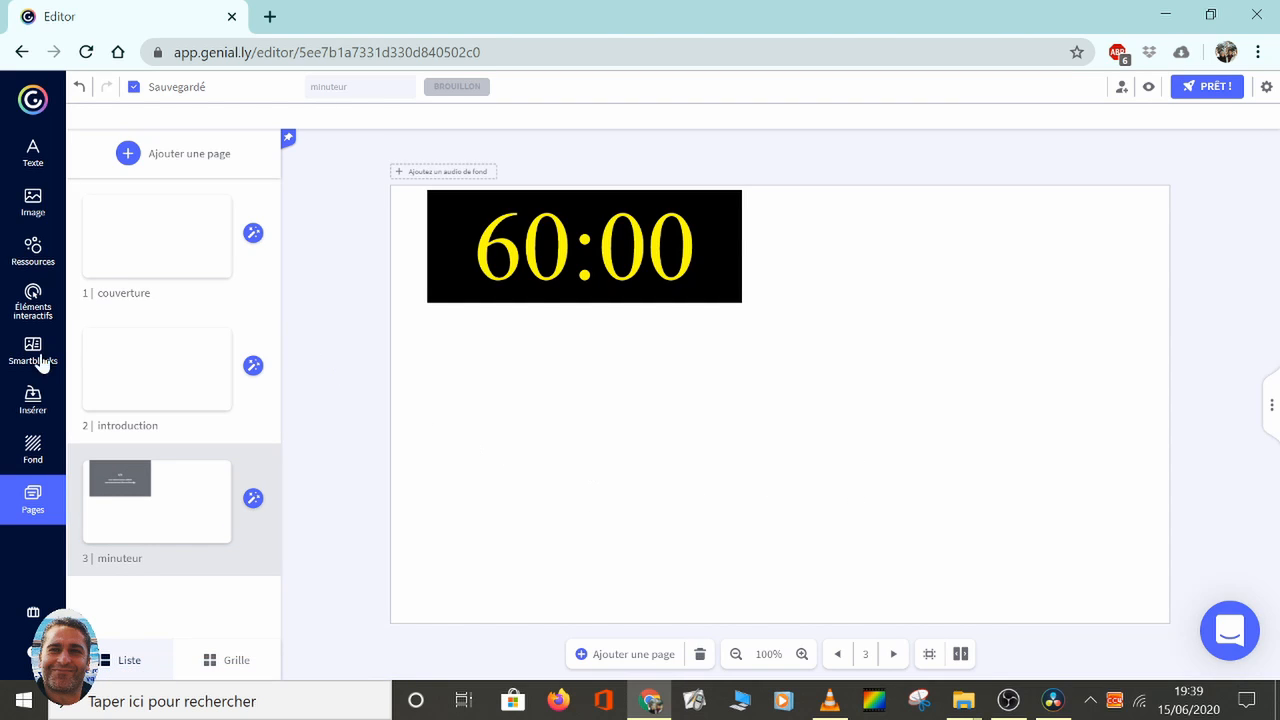
Step: Insert the copied iframe code of the Covenite escape game as external content on the "minuteur" page
click(25, 405)
click(243, 150)
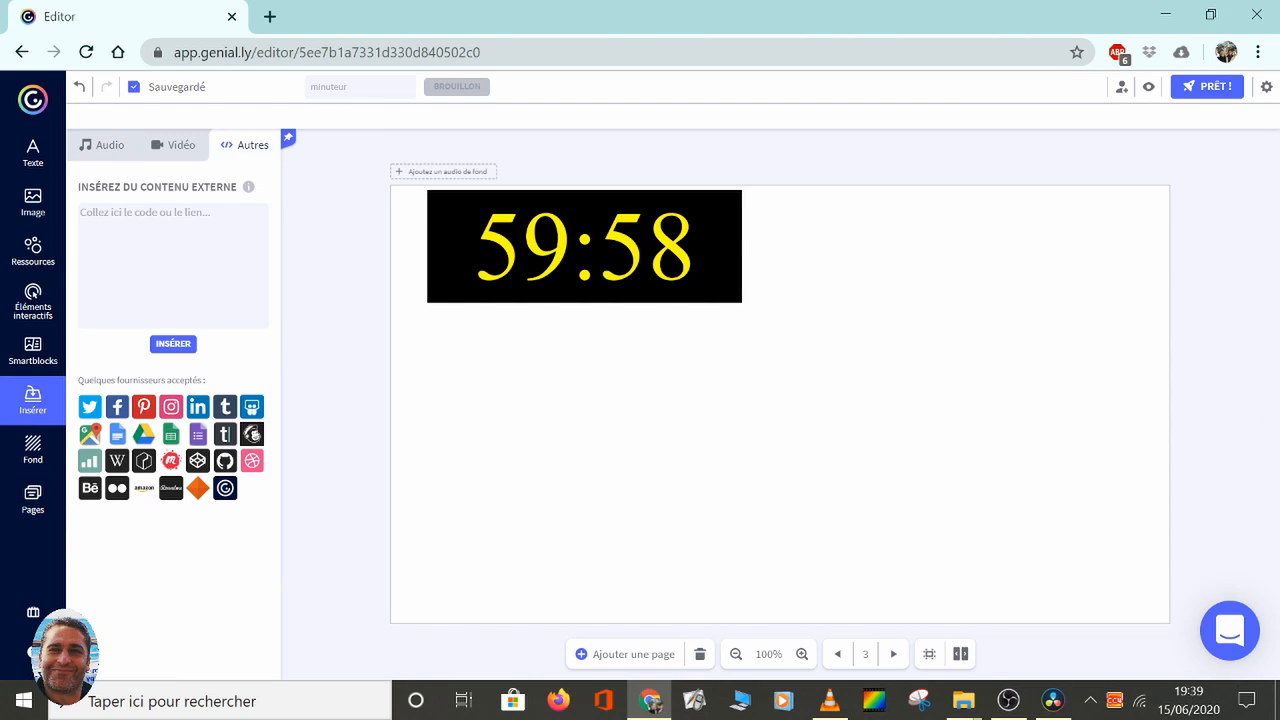
key(ctrl+v)
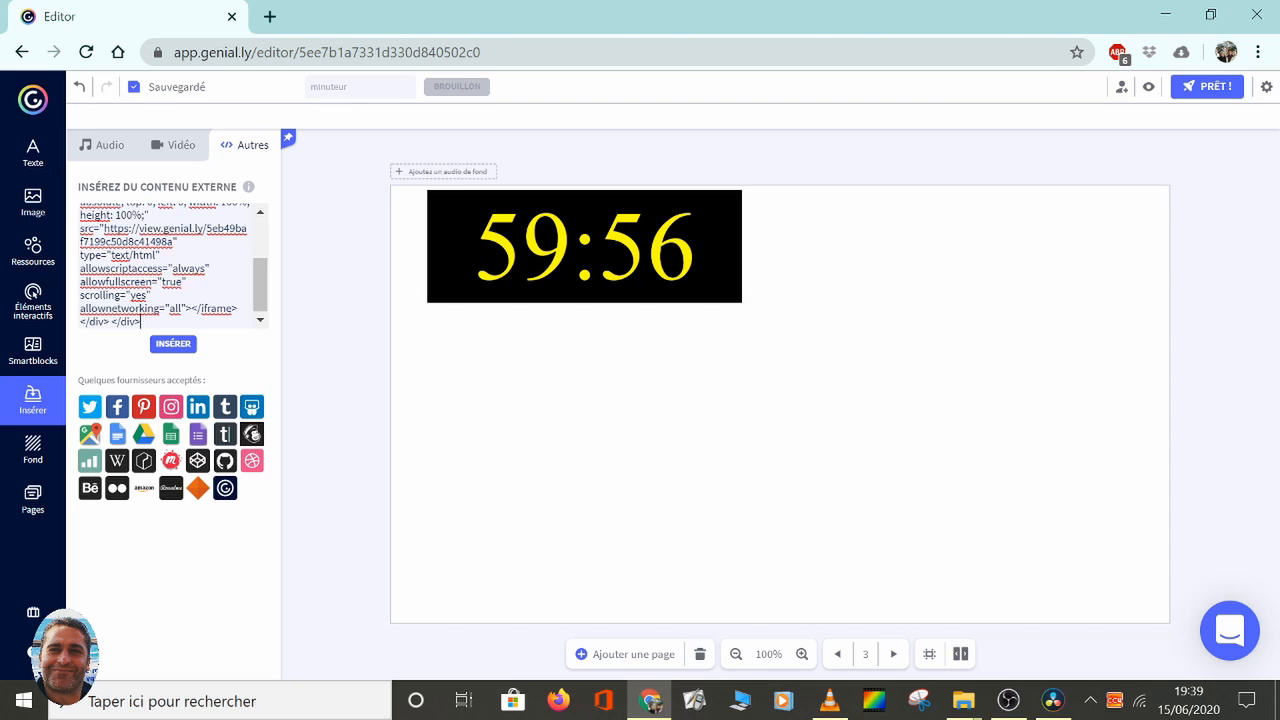
click(181, 347)
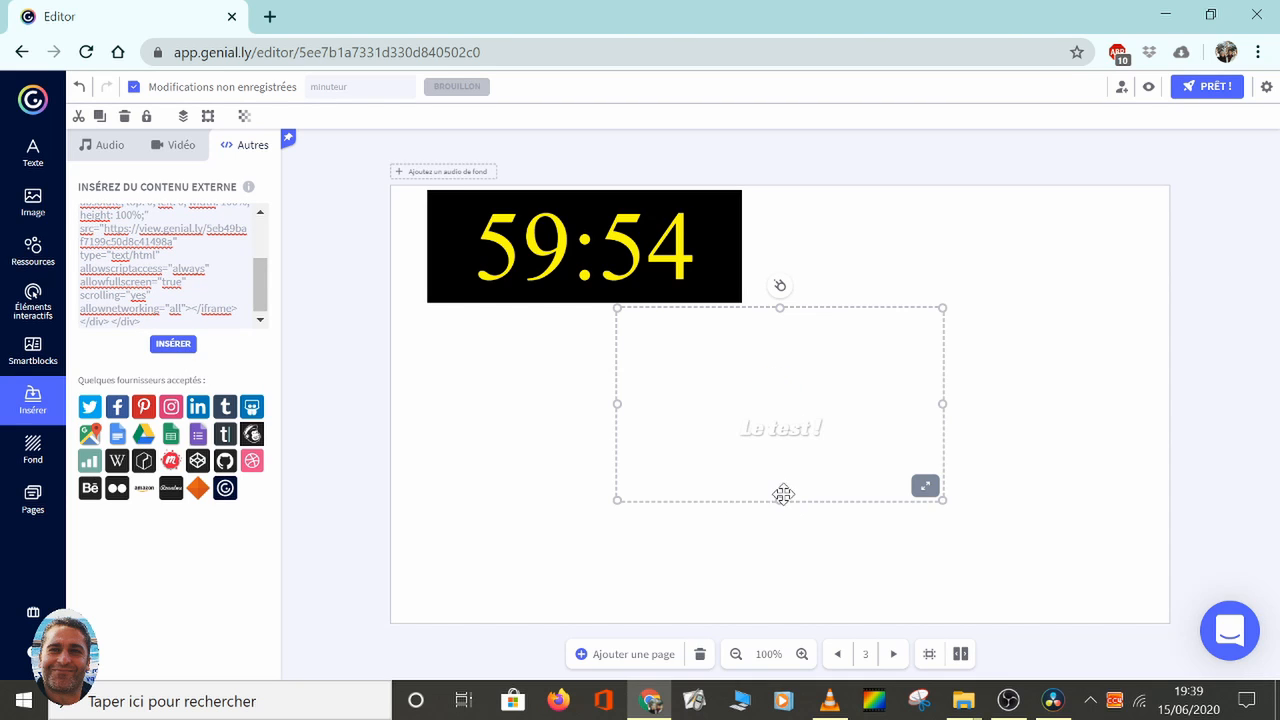
Step: Reposition the embedded Covenite game and enlarge it until it covers nearly the whole page
drag(756, 468, 527, 336)
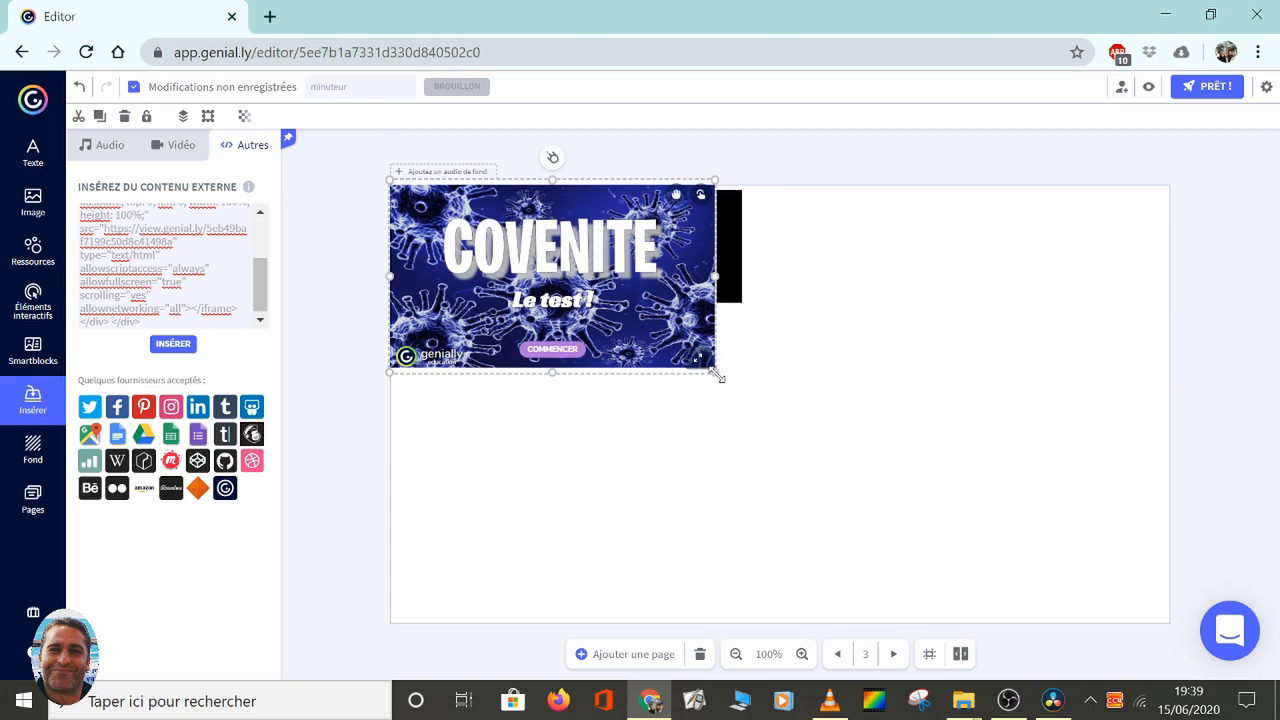
drag(718, 376, 1136, 617)
drag(1020, 511, 1031, 522)
Step: Send the Covenite game one layer back, behind the timer, and shrink the timer into the page's upper-left corner
click(184, 117)
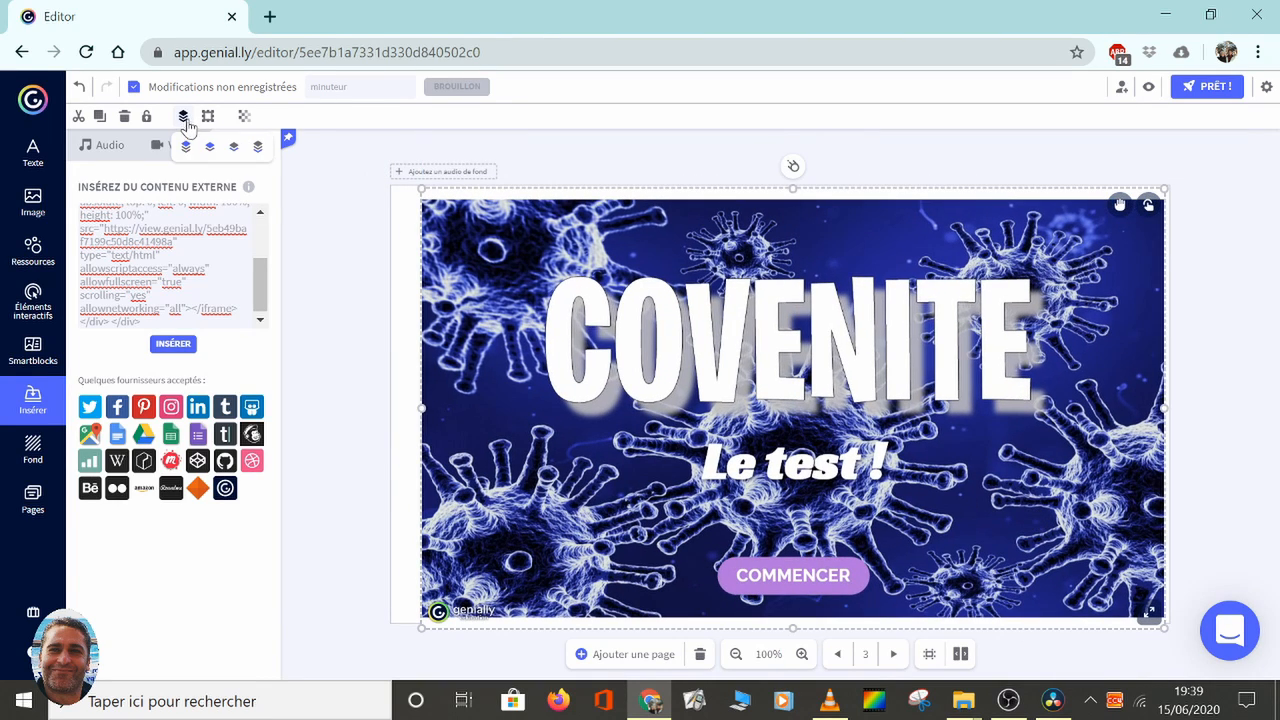
click(232, 148)
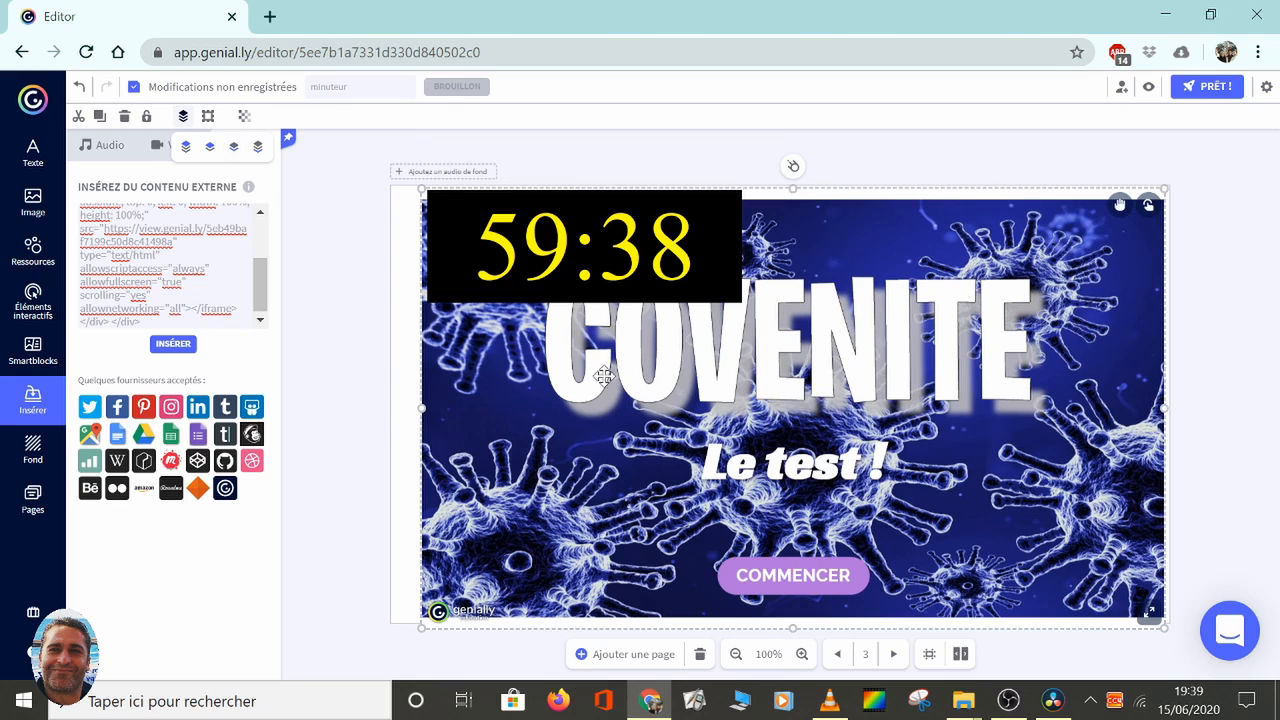
click(650, 295)
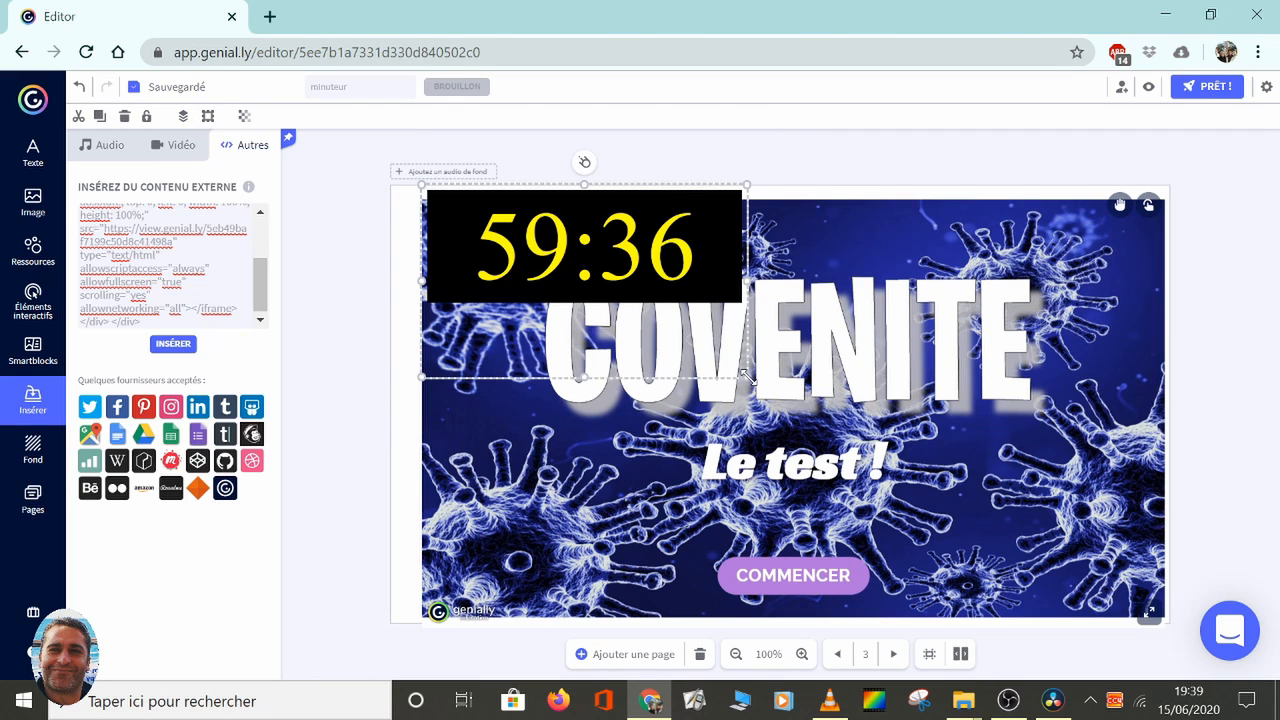
drag(746, 377, 501, 225)
click(310, 430)
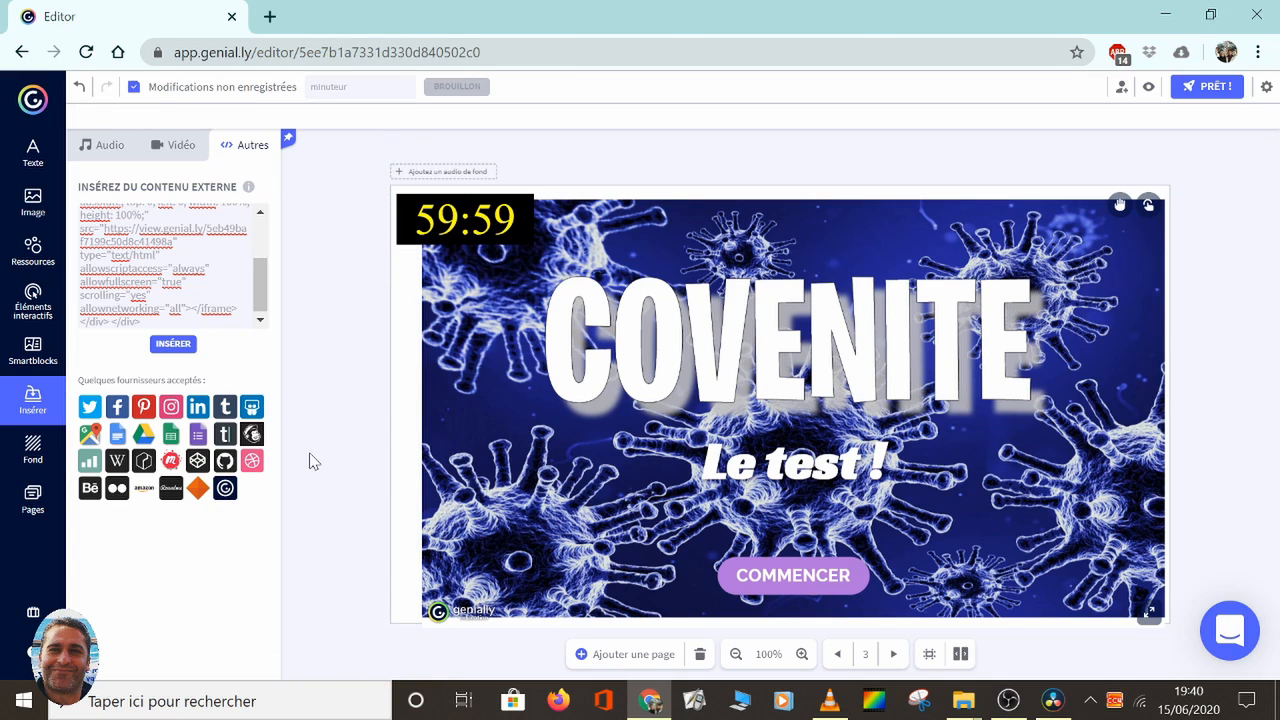
Step: Show the page list and review the "couverture", "introduction" and "minuteur" pages in order
click(33, 500)
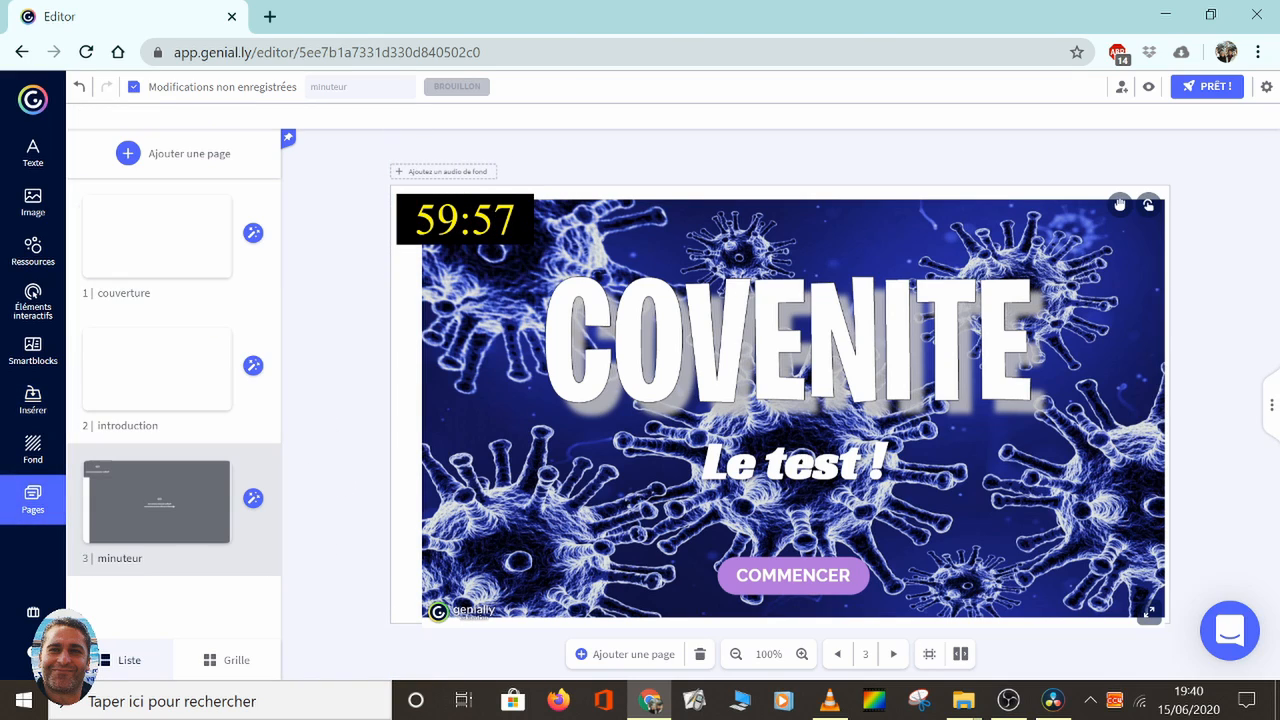
click(188, 238)
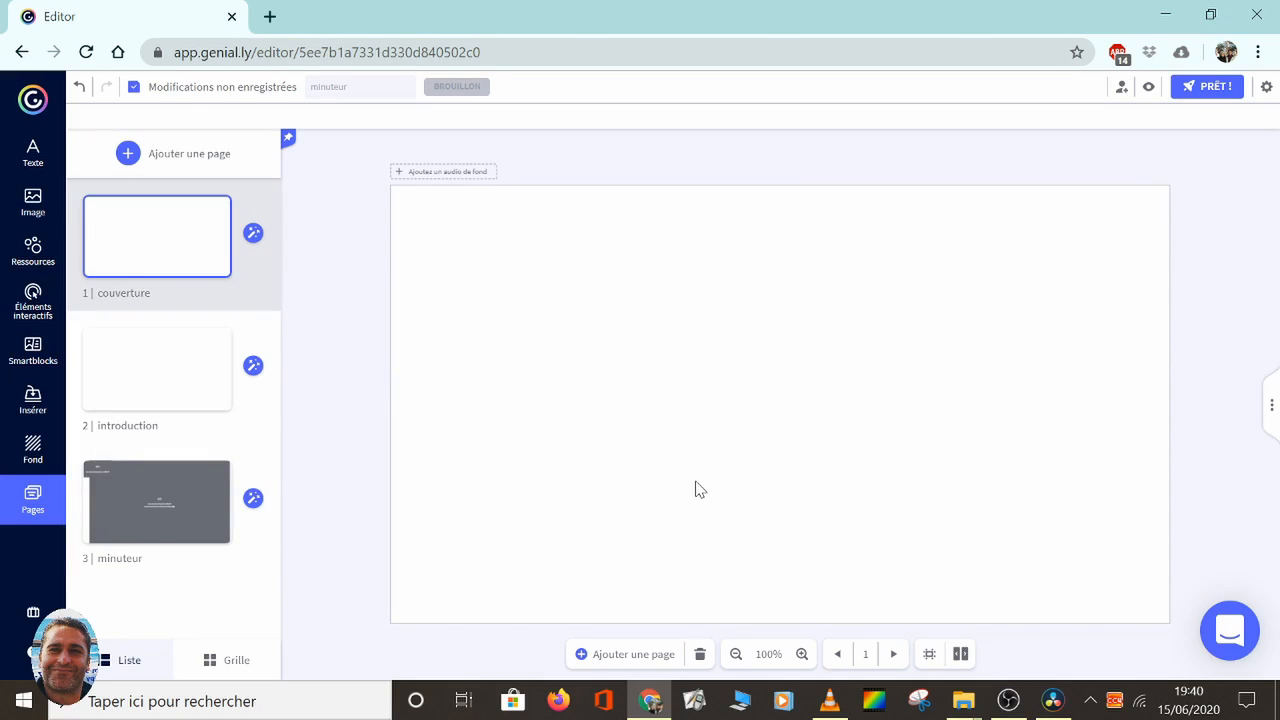
click(175, 398)
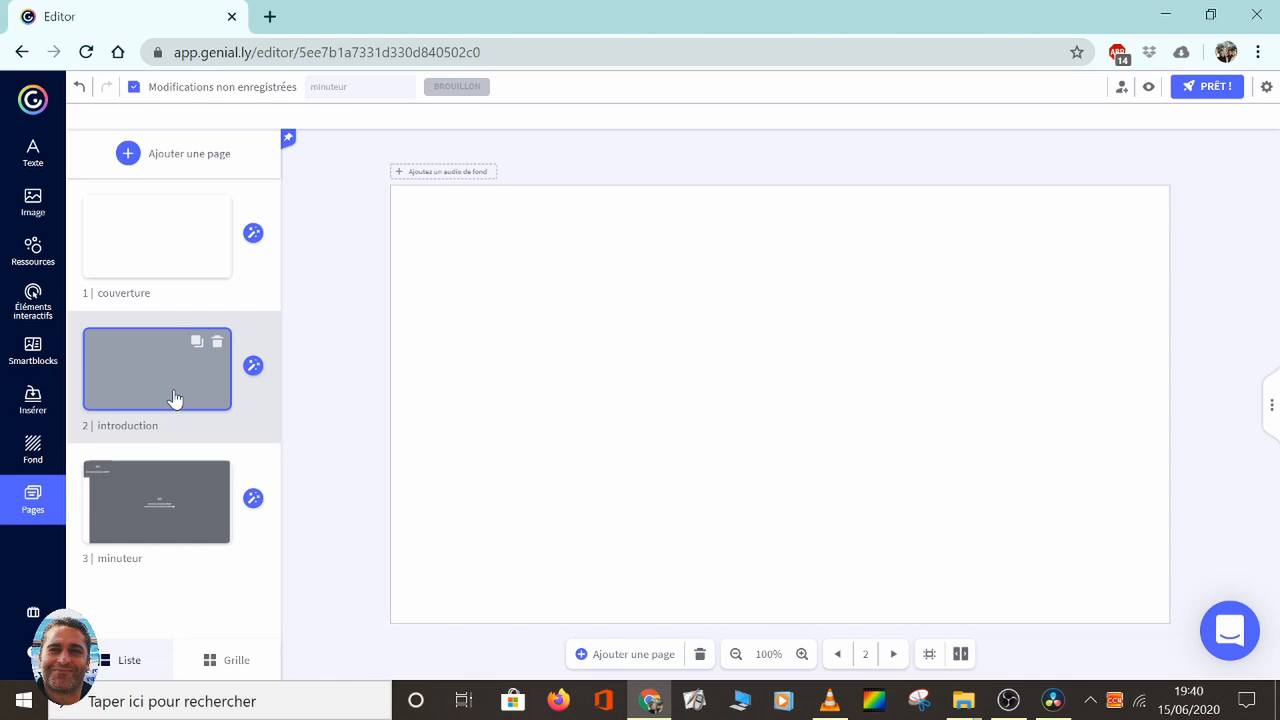
click(185, 510)
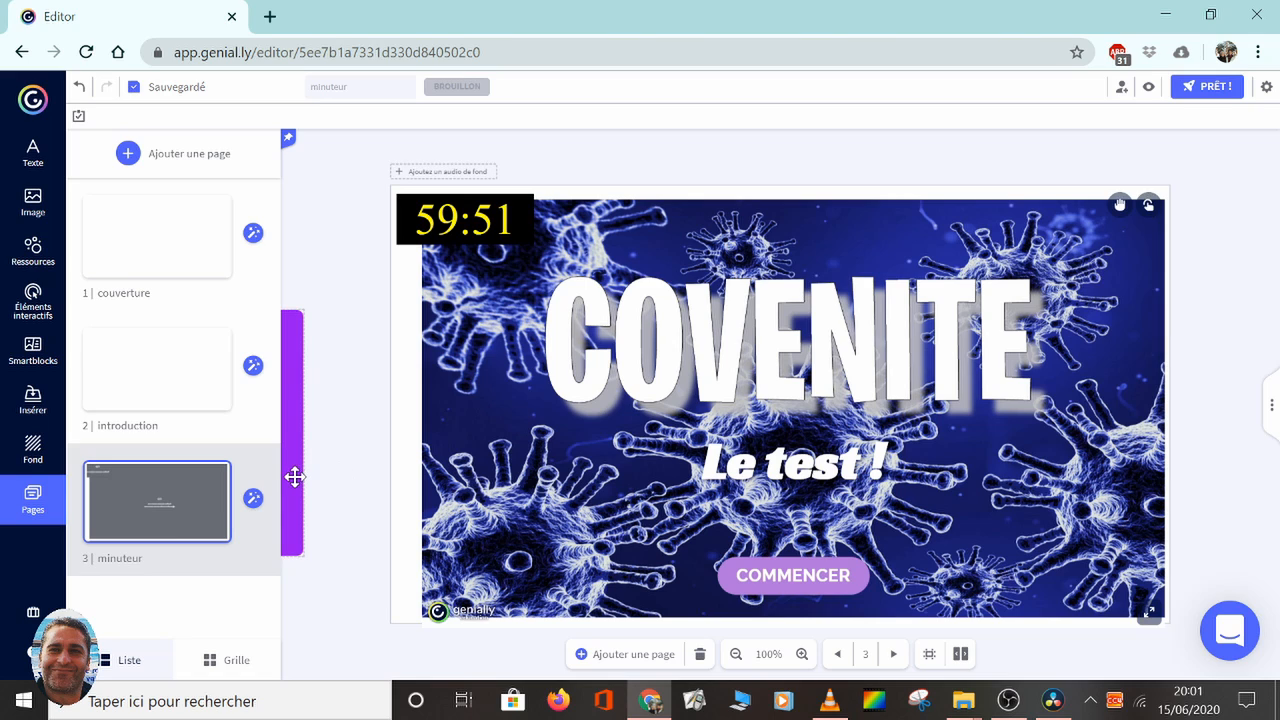
Step: Center the purple "Temps écoulé !" block over the game and give it a back-bounce entrance animation starting at 3600 seconds
drag(294, 474, 1034, 468)
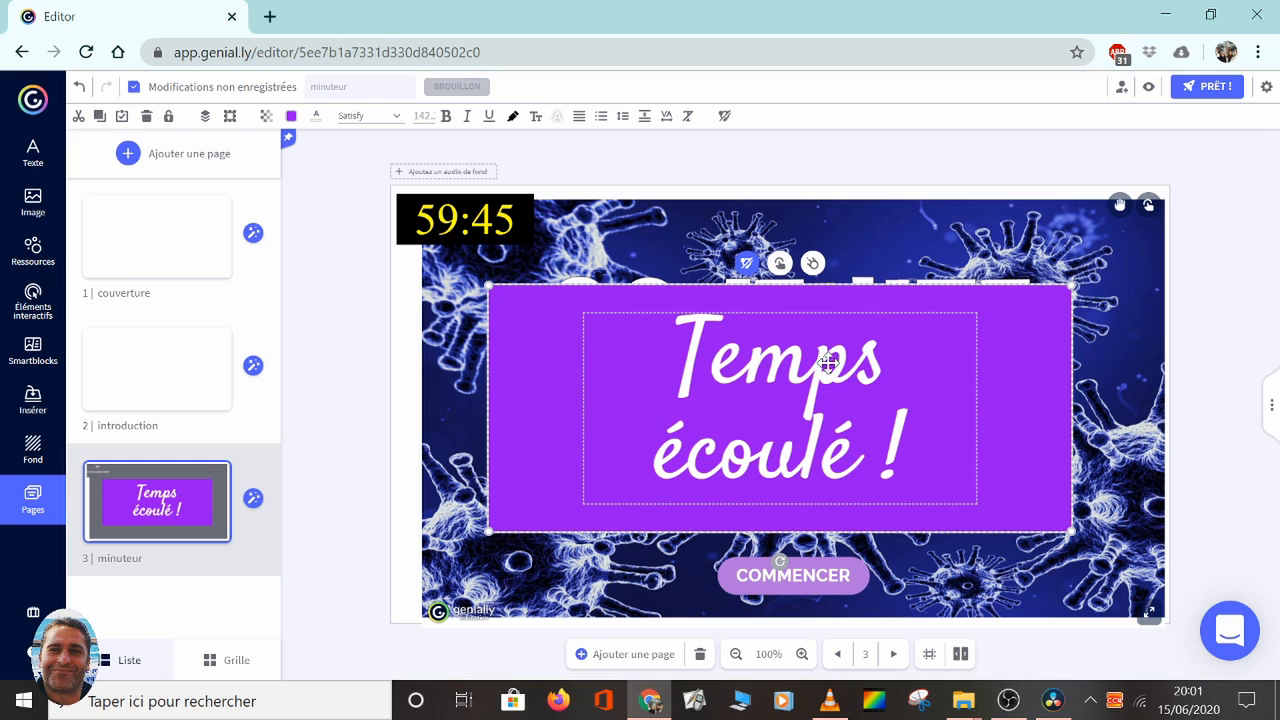
click(812, 264)
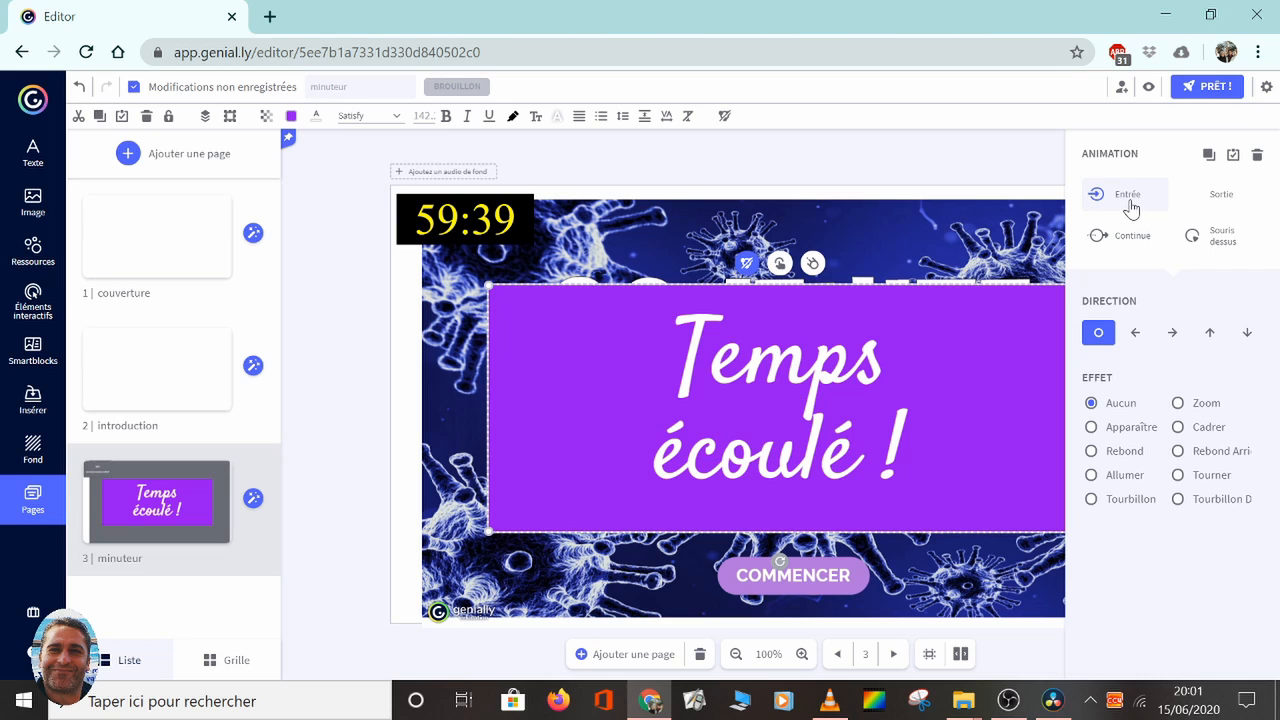
click(1181, 455)
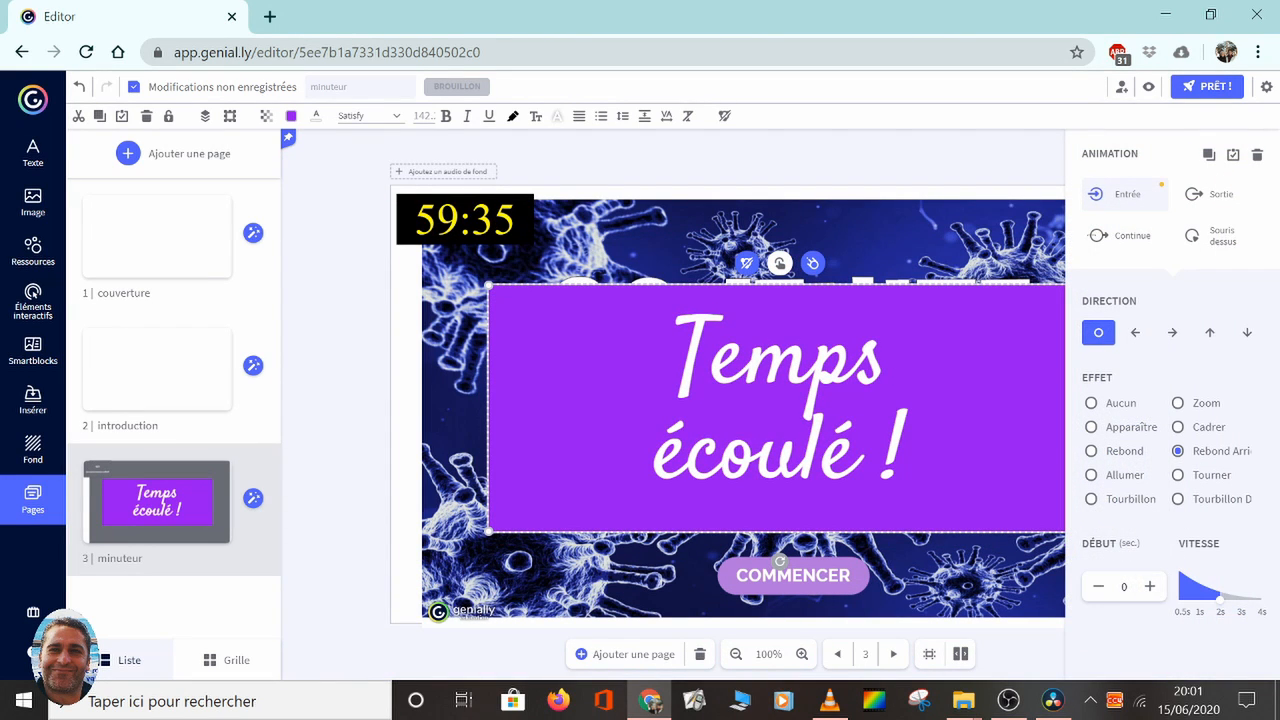
click(1133, 594)
text(3600)
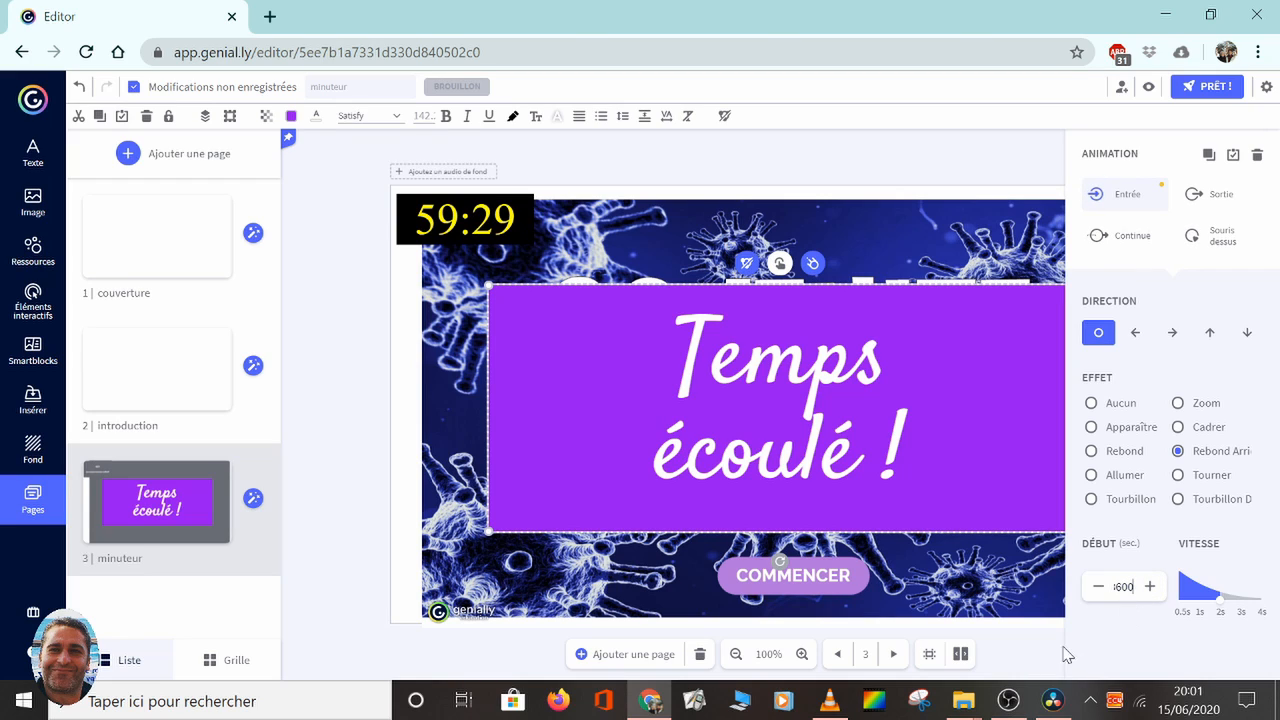
click(414, 400)
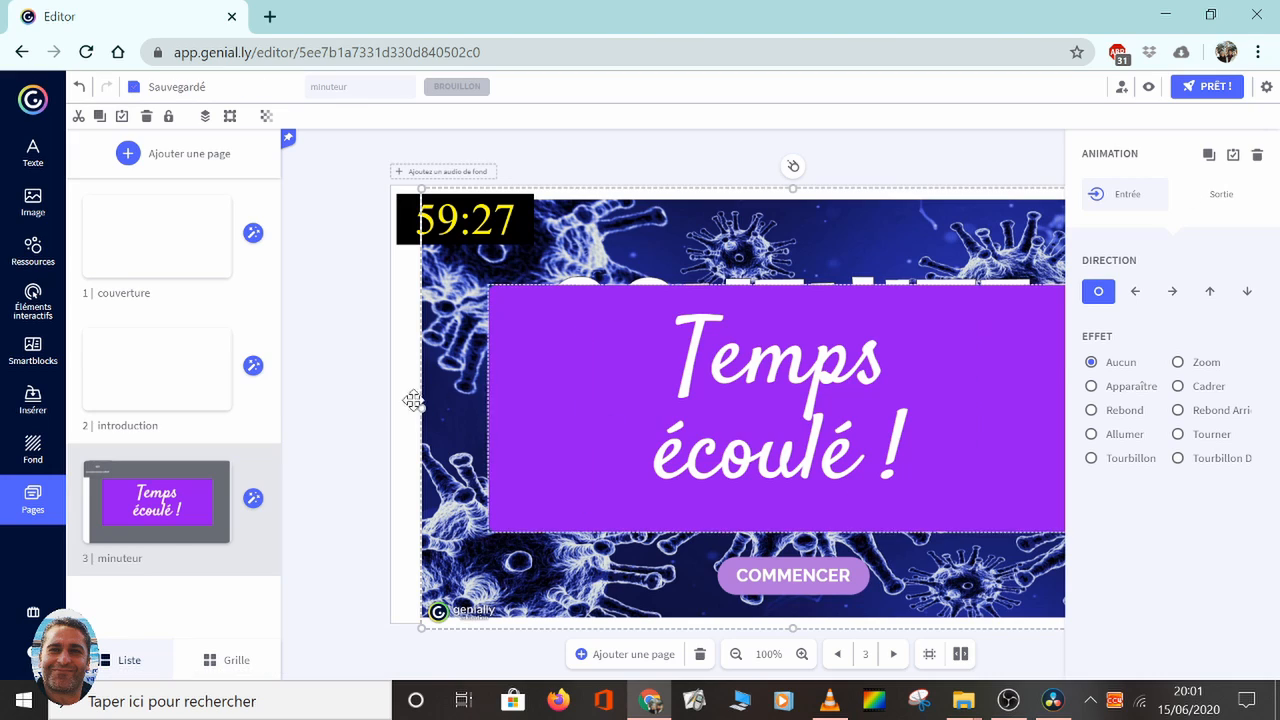
click(369, 416)
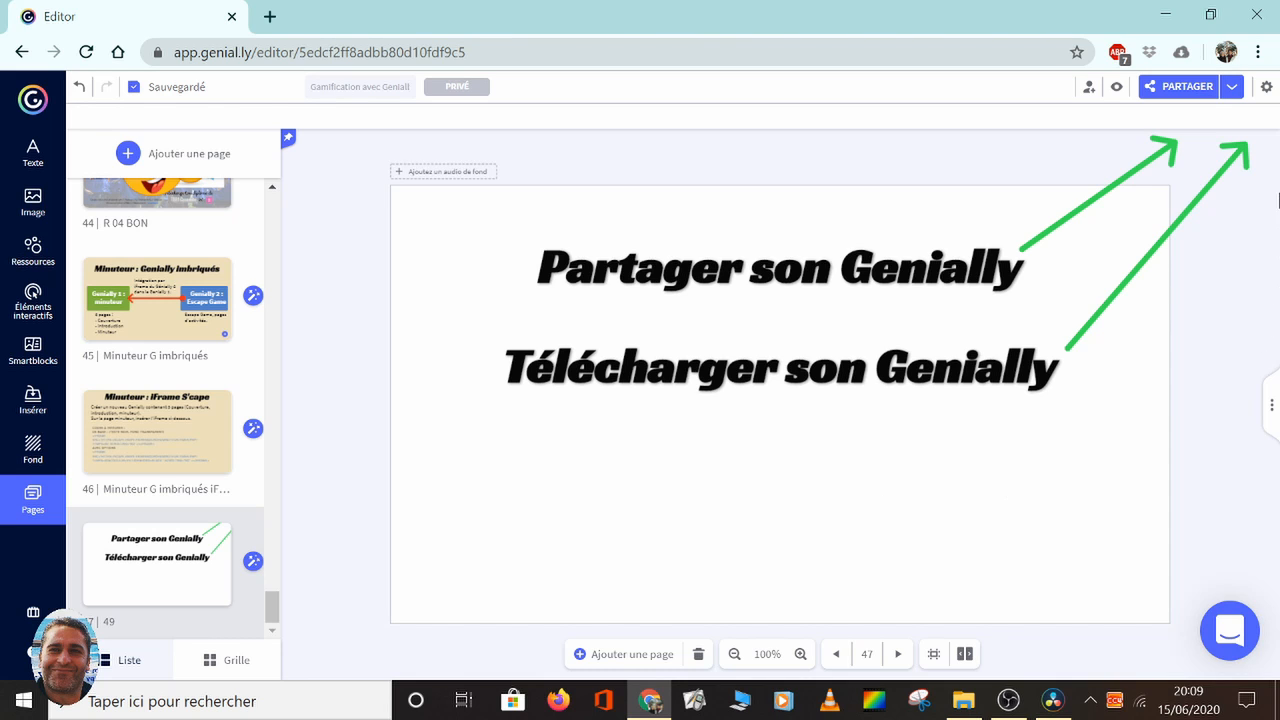
Step: Open the gamification presentation's sharing options and preview its social page and exclusive page views
click(1182, 92)
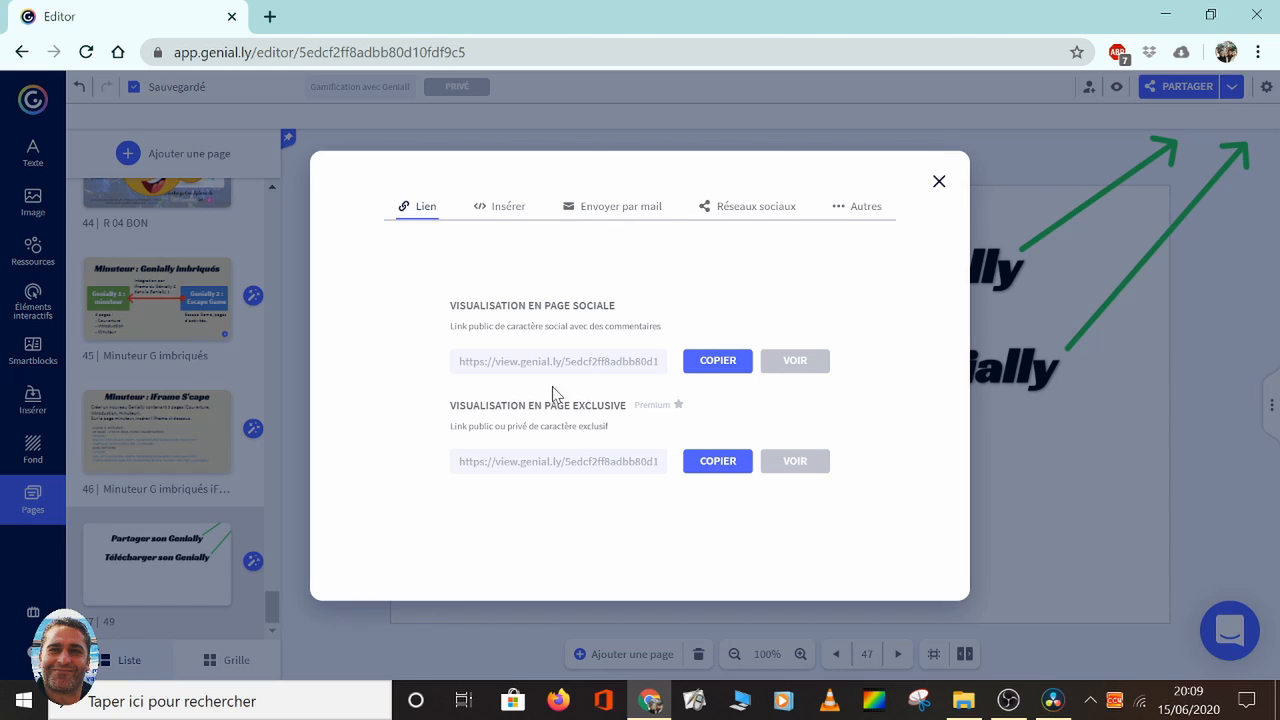
click(795, 360)
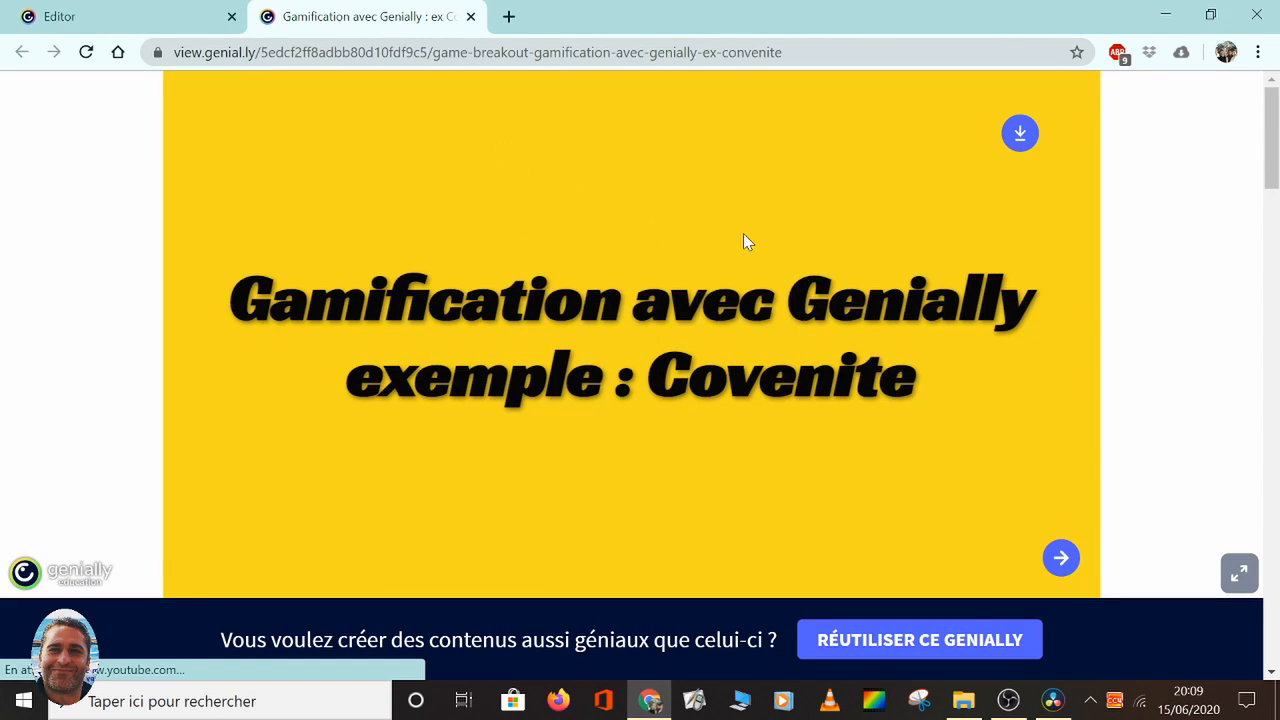
scroll(737, 432, down, 6)
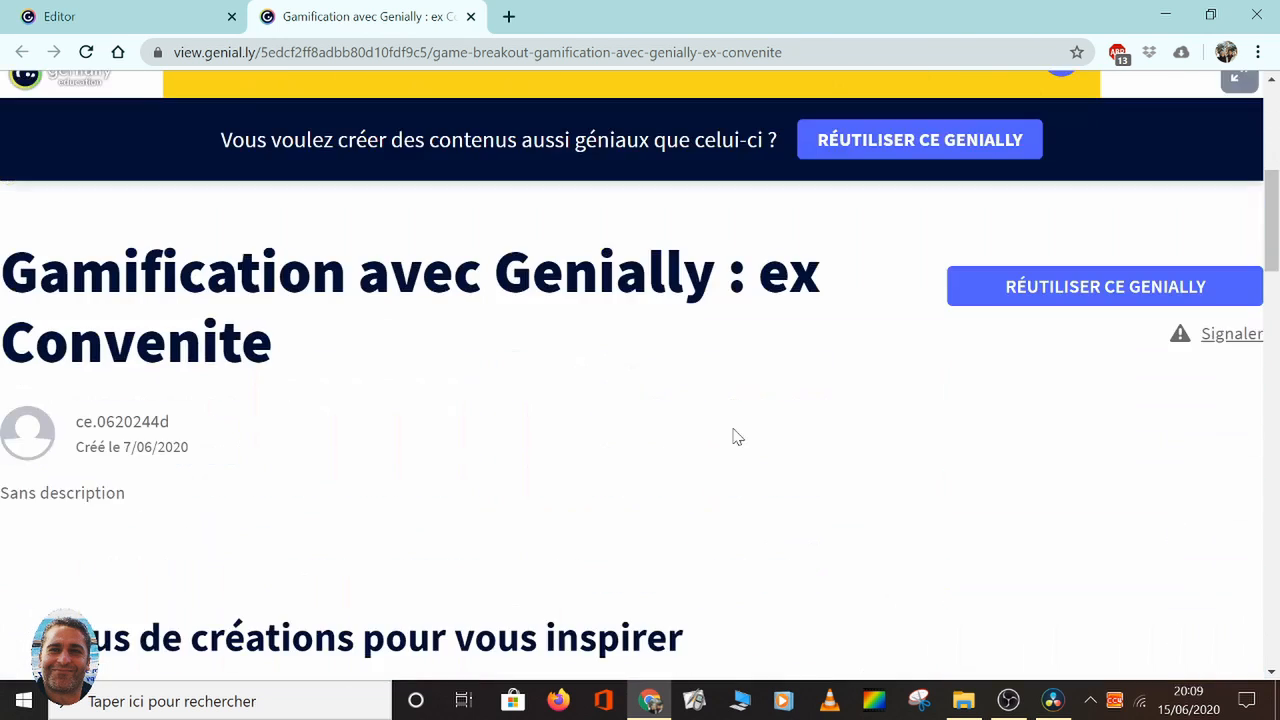
scroll(737, 429, down, 3)
scroll(720, 434, down, 5)
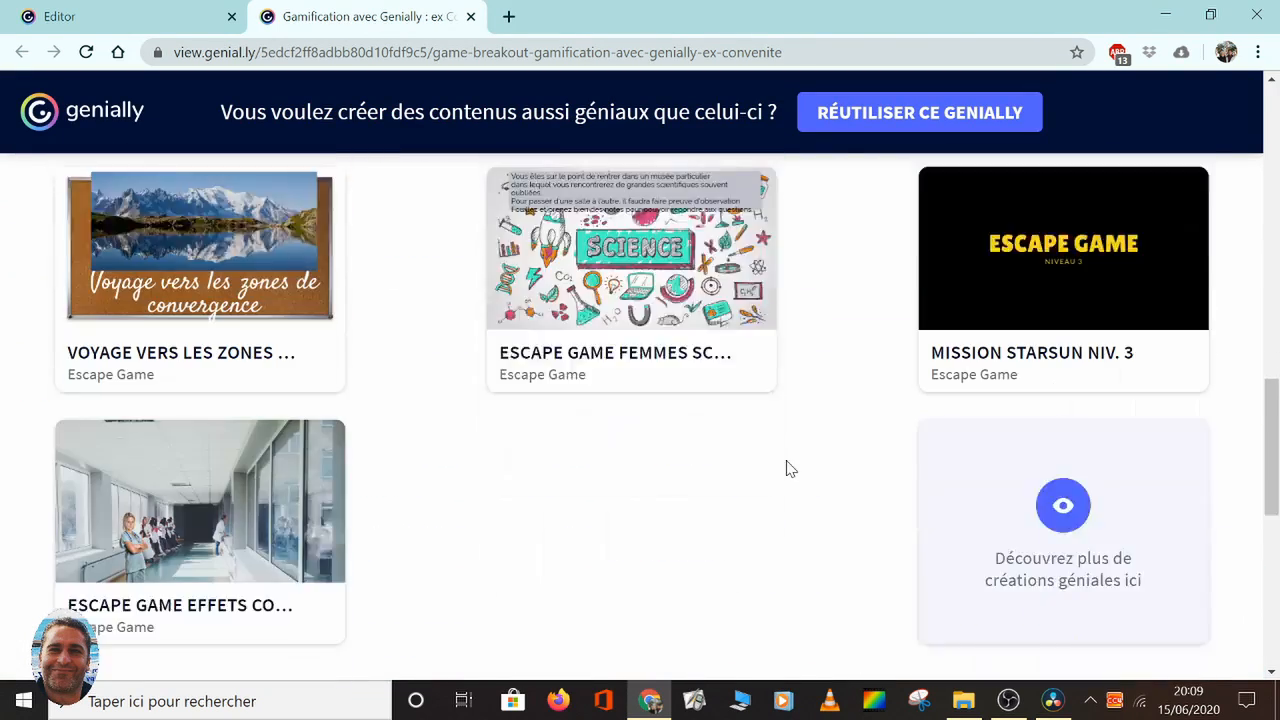
click(155, 16)
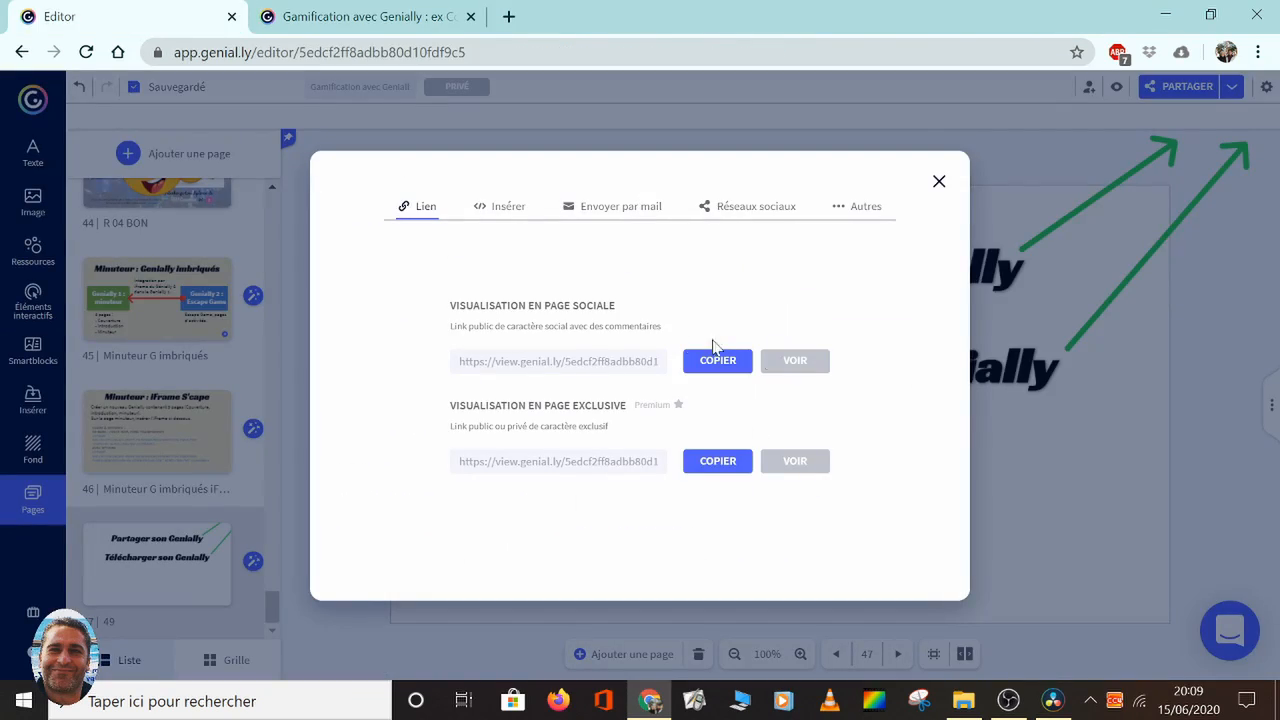
click(797, 462)
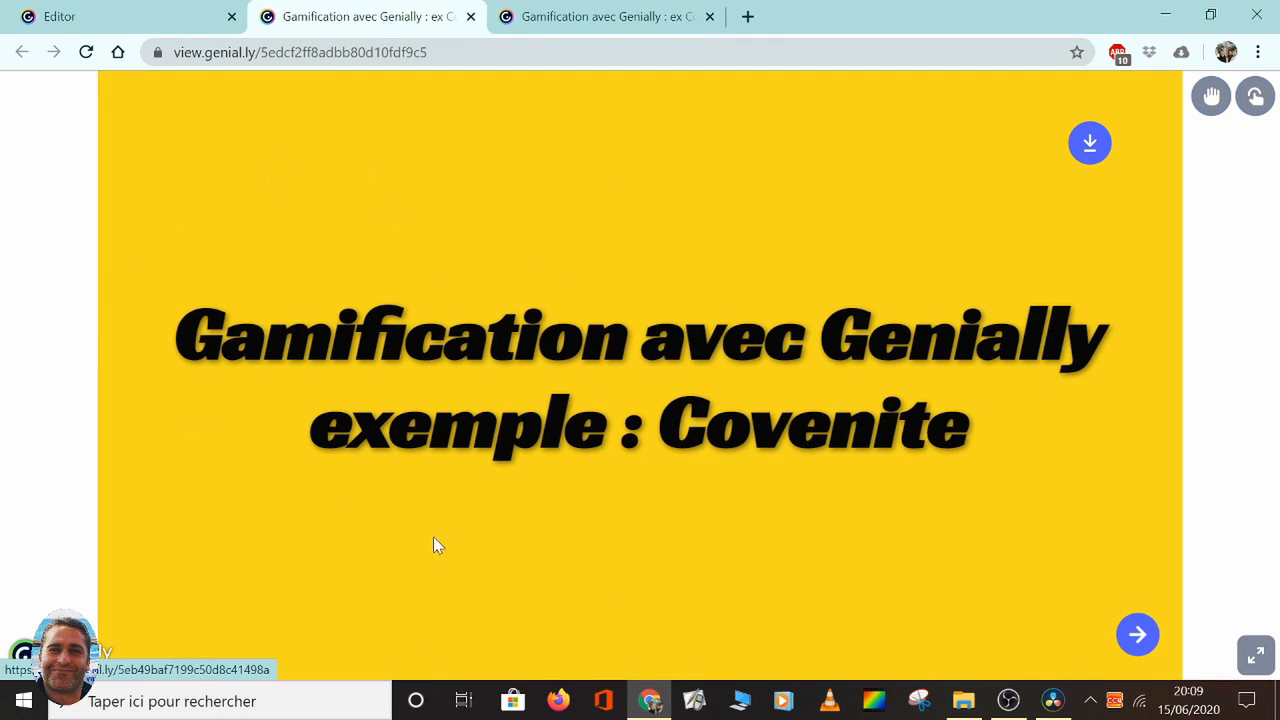
click(95, 18)
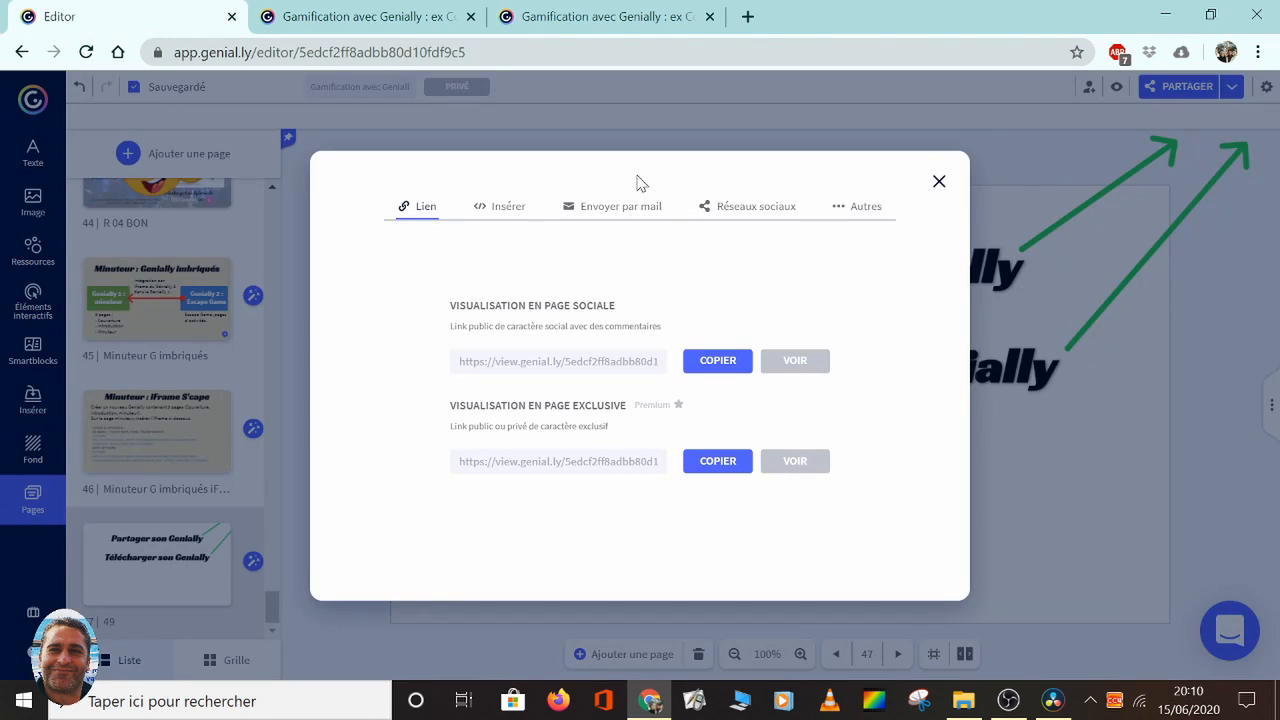
Step: Examine the embed, e-mail, social network and Google Classroom/Microsoft Teams sharing options, and close the sharing dialog
click(499, 210)
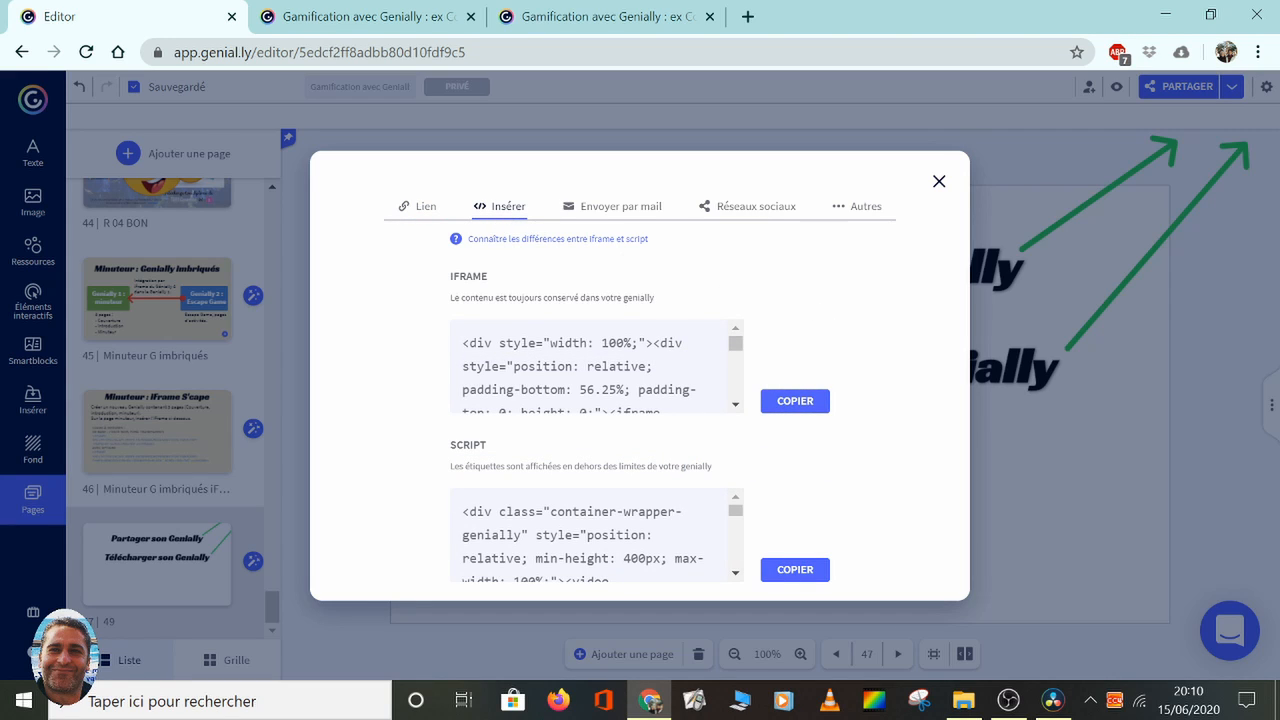
click(614, 208)
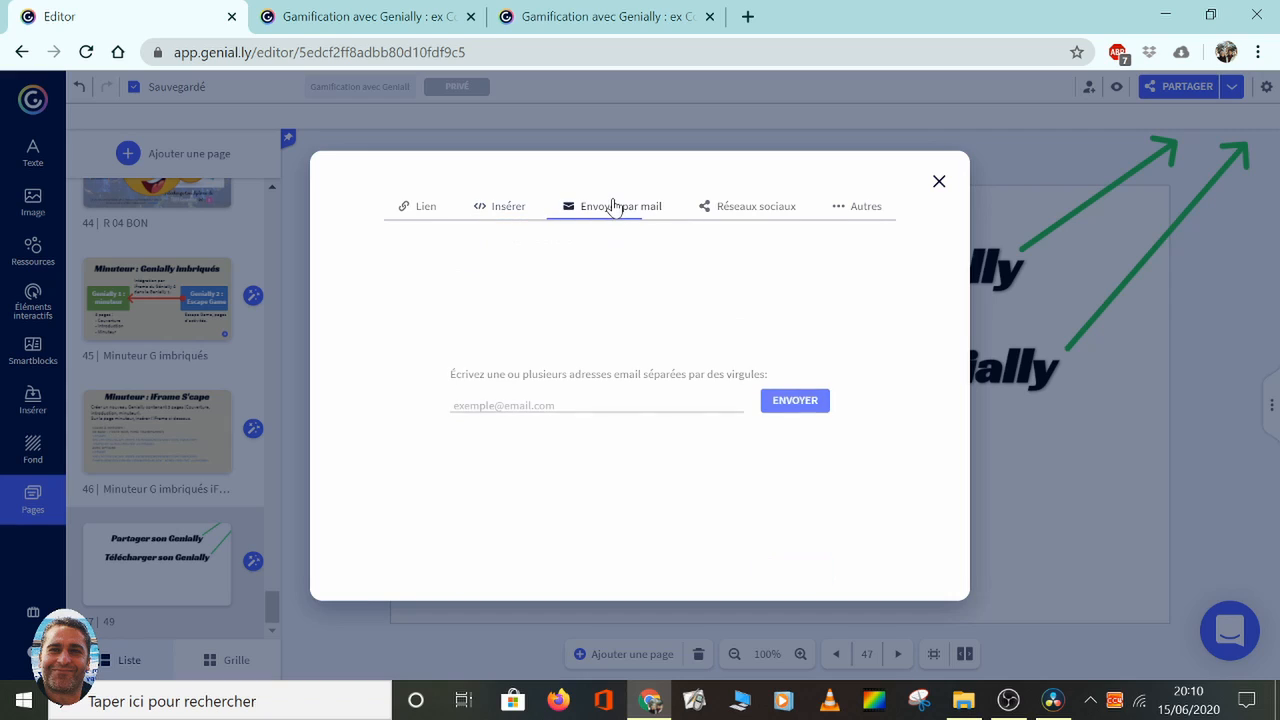
click(757, 212)
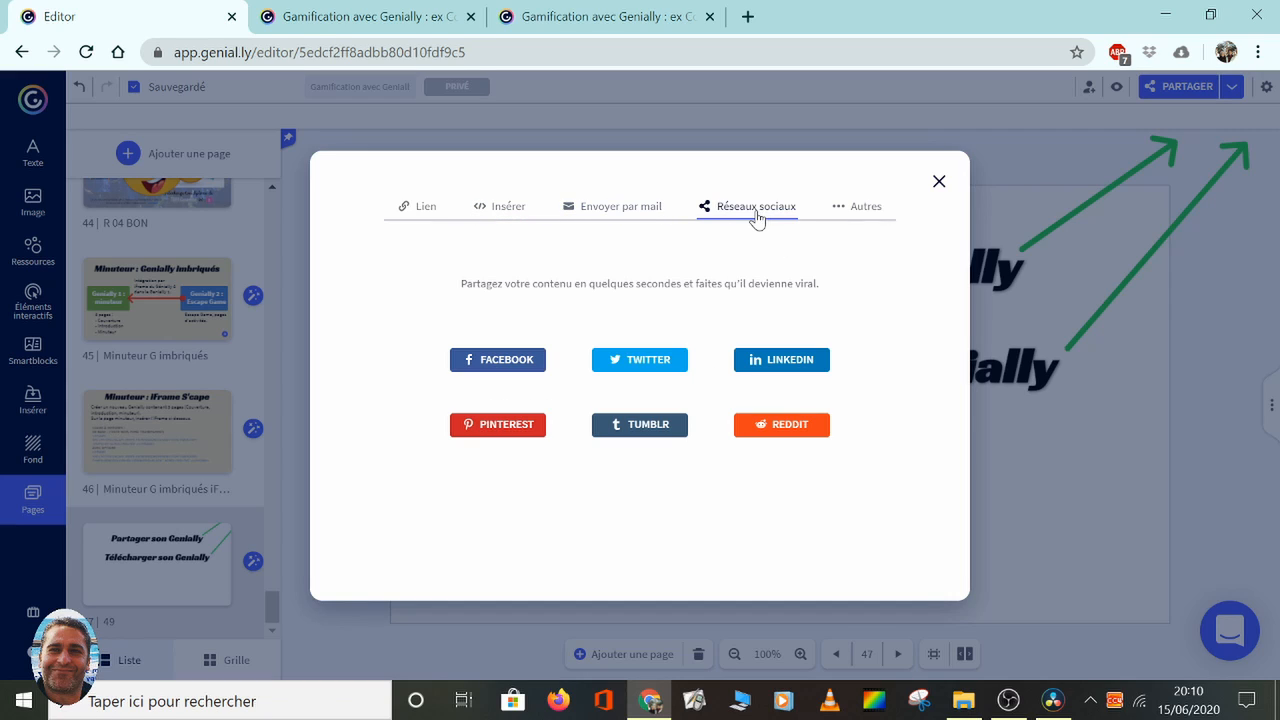
click(857, 212)
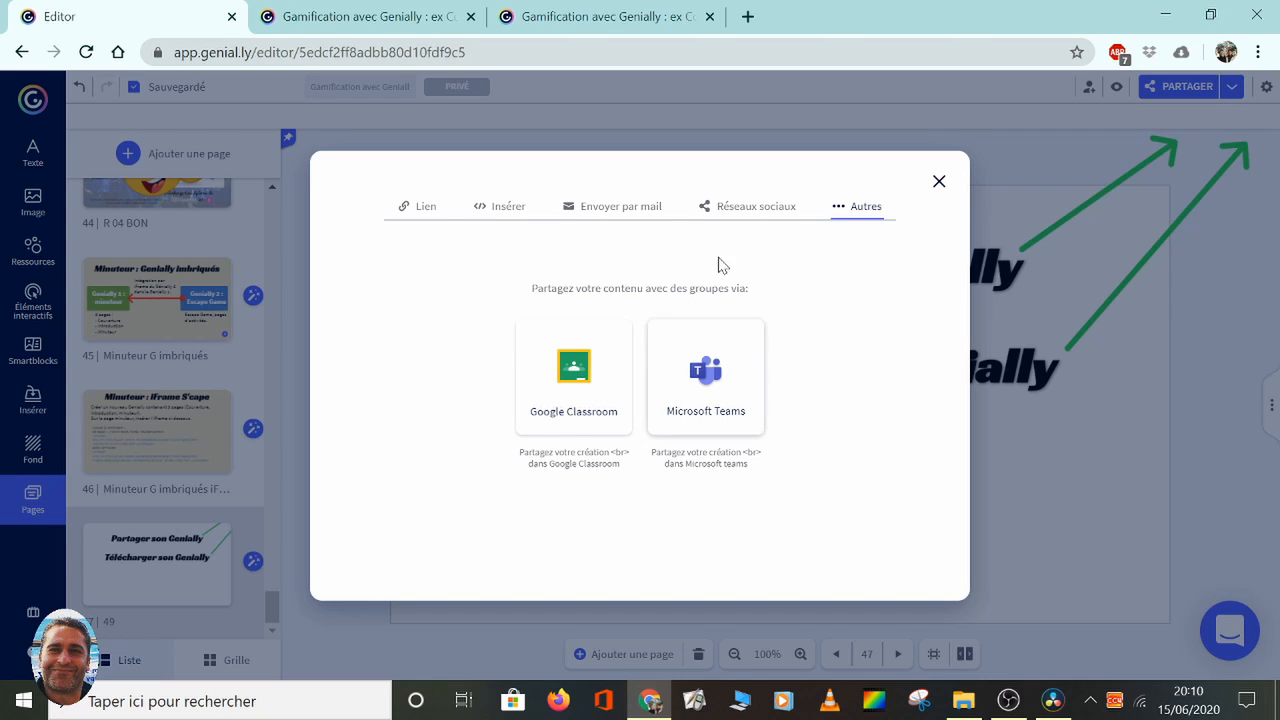
click(939, 181)
Step: Open the presentation's download options to examine the available export formats
click(1233, 88)
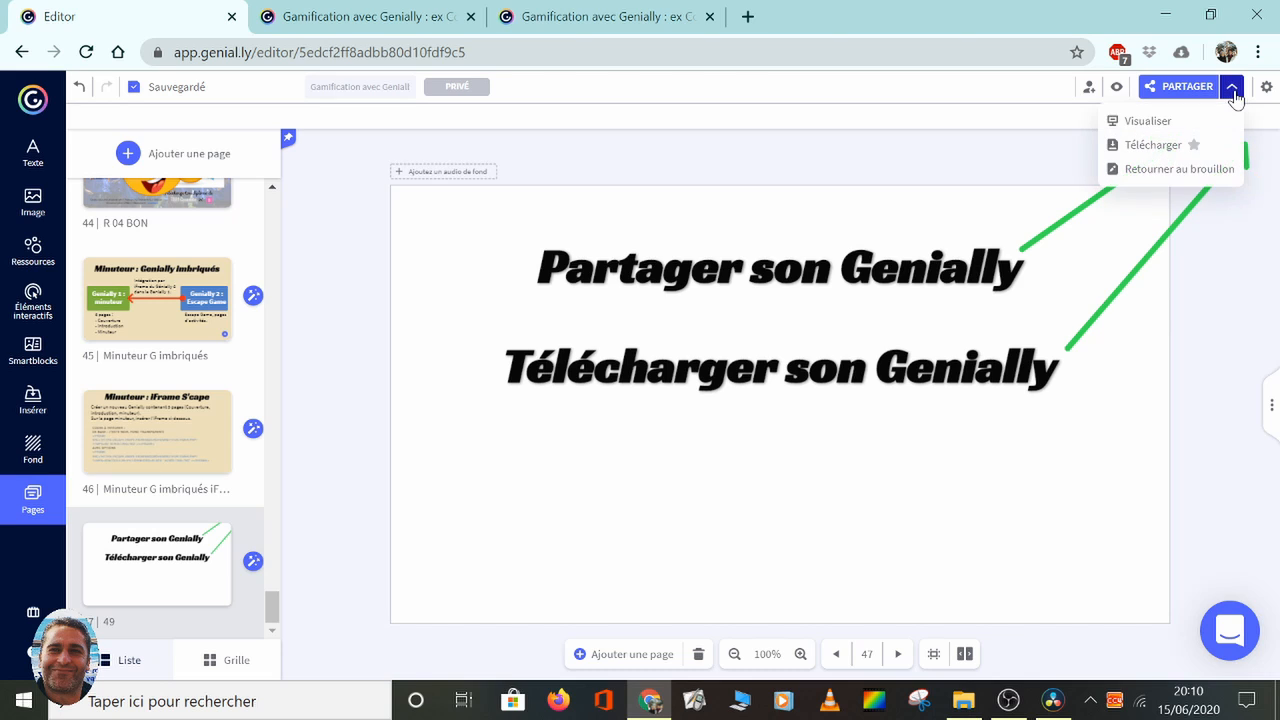
click(1152, 146)
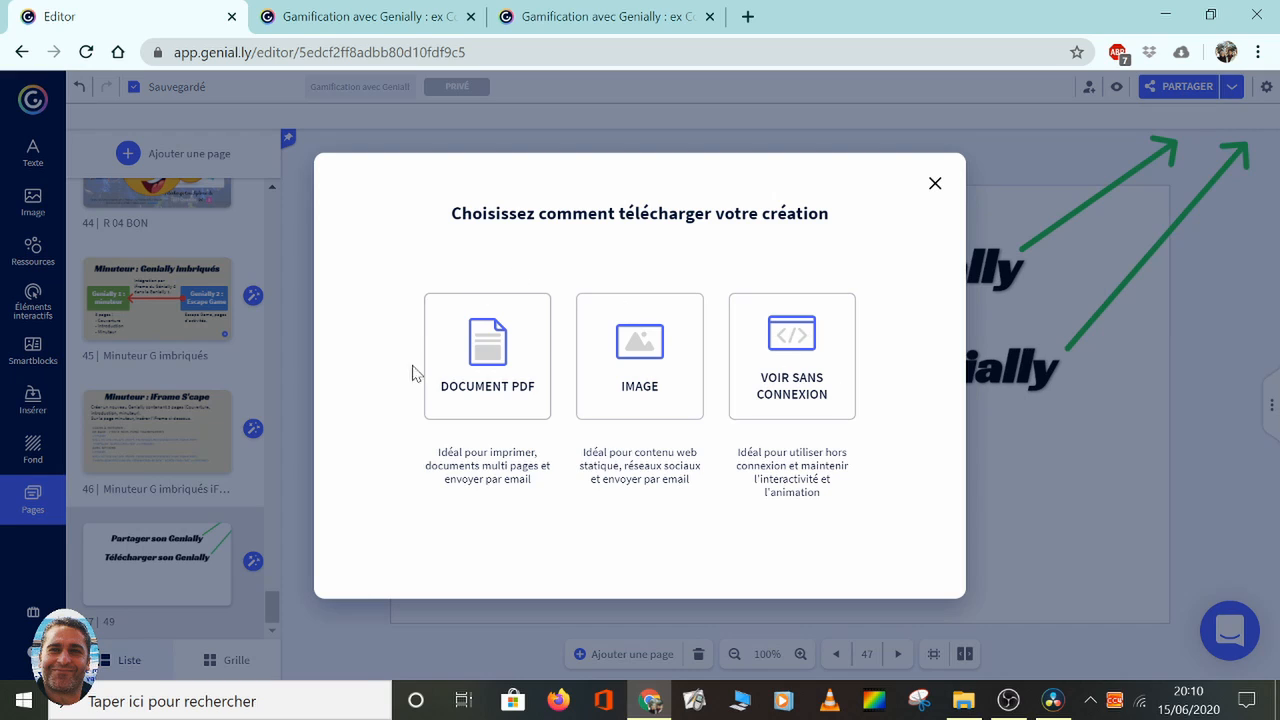